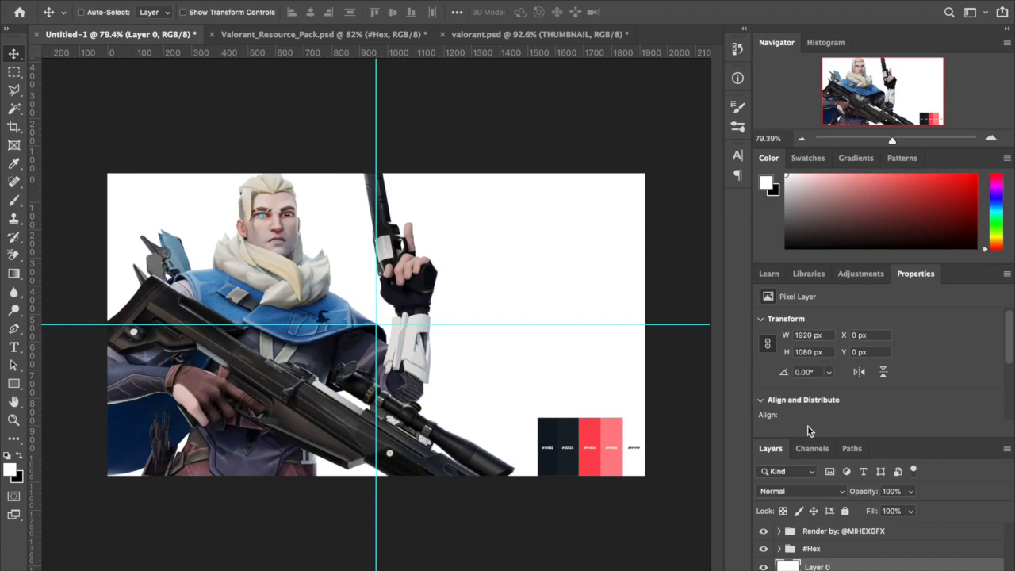
Toggle the #Hex group's visibility and its contents to check the colour palette on the canvas.
{"action": "left_click", "coordinate": [764, 548]}
{"action": "left_click", "coordinate": [787, 549]}
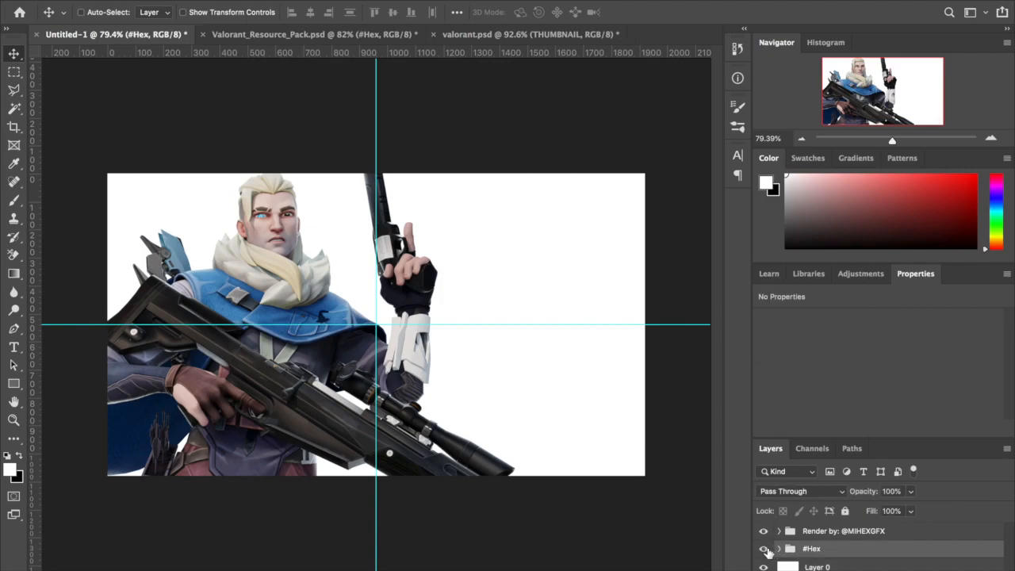
{"action": "left_click", "coordinate": [764, 548]}
{"action": "left_click", "coordinate": [779, 549]}
{"action": "key", "text": "ctrl+0"}
{"action": "left_click", "coordinate": [779, 549]}
Fill Layer 0 with the red ff4654 sampled from the colour palette on the canvas.
{"action": "left_click", "coordinate": [817, 567]}
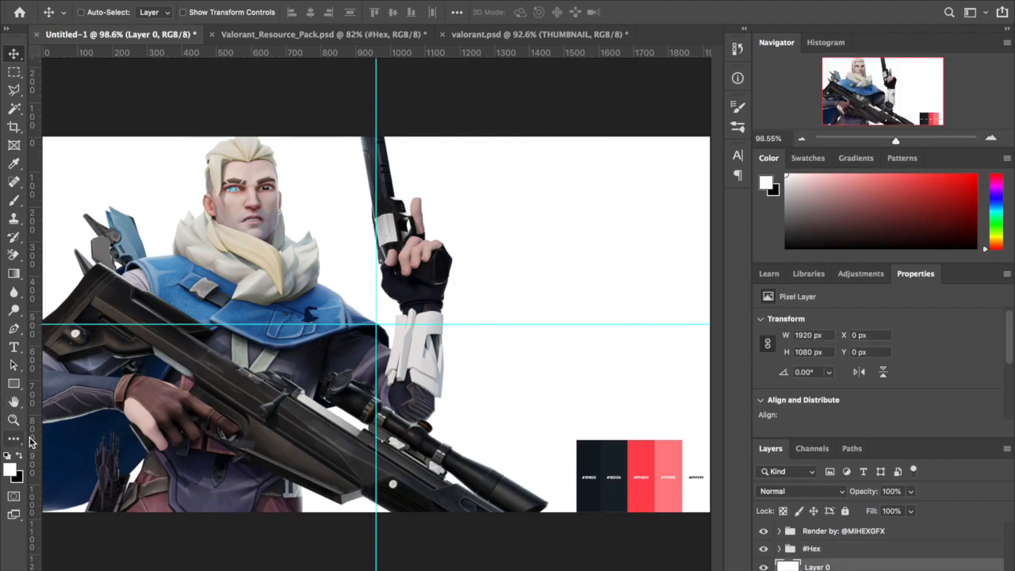
{"action": "left_click", "coordinate": [9, 470]}
{"action": "left_click", "coordinate": [639, 462]}
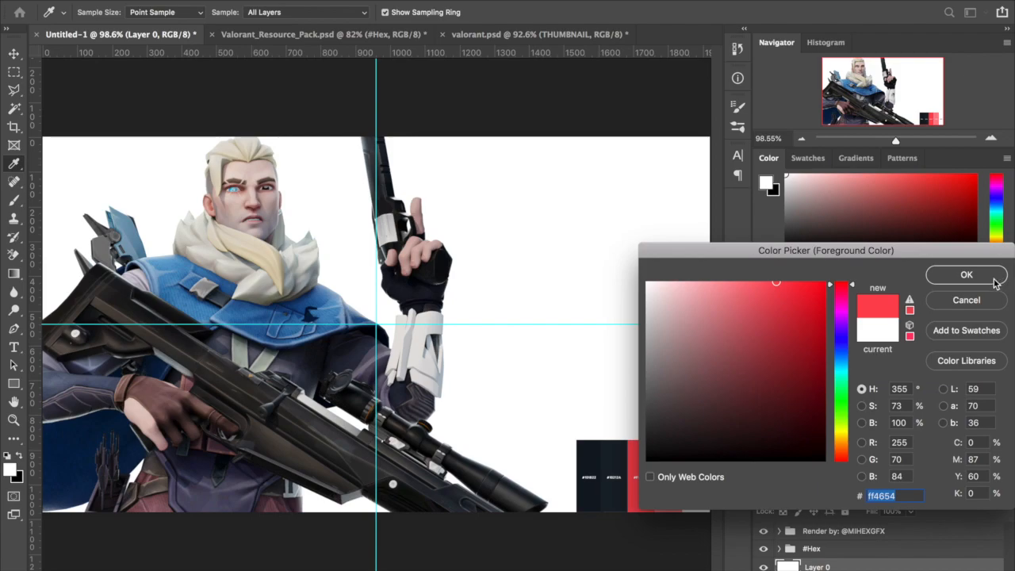
{"action": "left_click", "coordinate": [967, 275]}
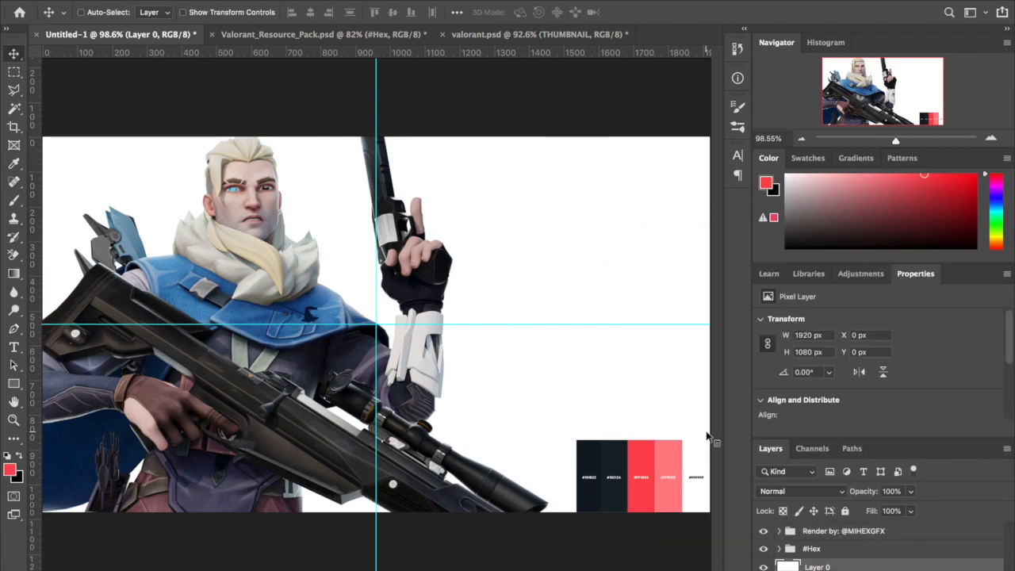
{"action": "key", "text": "alt+BackSpace"}
{"action": "scroll", "coordinate": [552, 416], "scroll_direction": "up", "scroll_amount": 1}
{"action": "scroll", "coordinate": [552, 416], "scroll_direction": "down", "scroll_amount": 3}
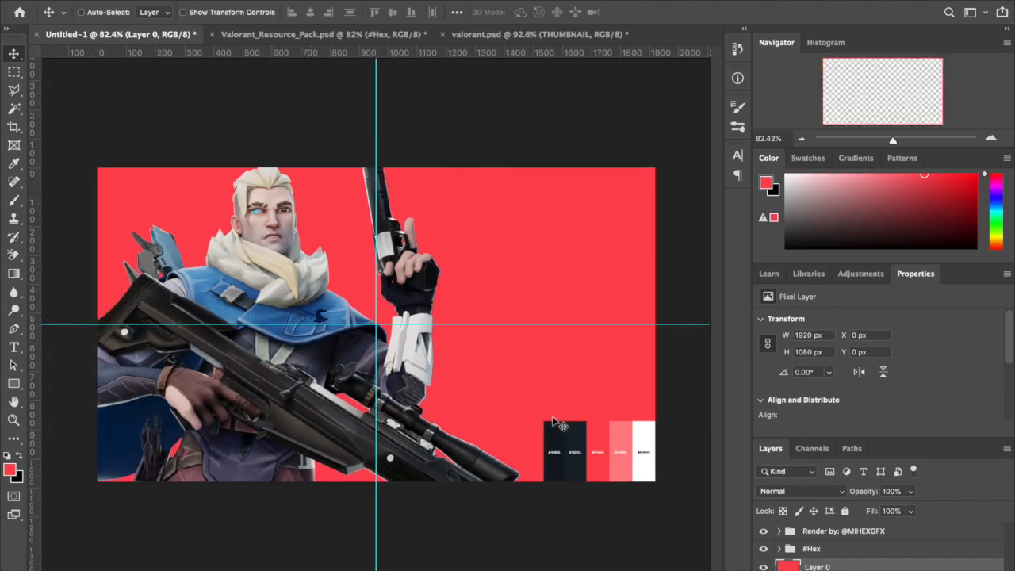
Add a new layer and draw a tall rectangle shape about 691 × 1794 px behind the character, extending beyond the canvas vertically.
{"action": "key", "text": "ctrl+shift+alt+n"}
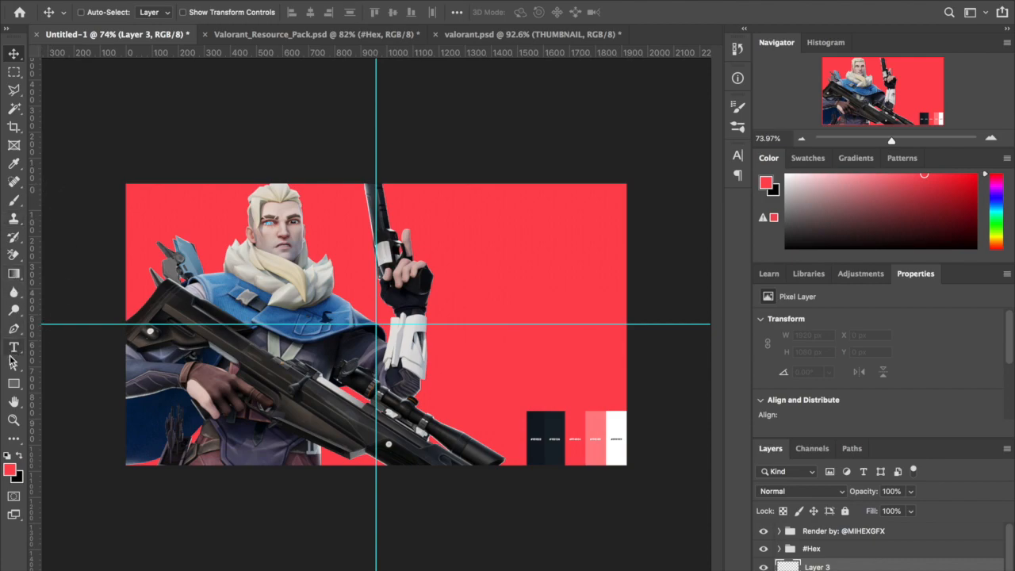
{"action": "left_click", "coordinate": [11, 385]}
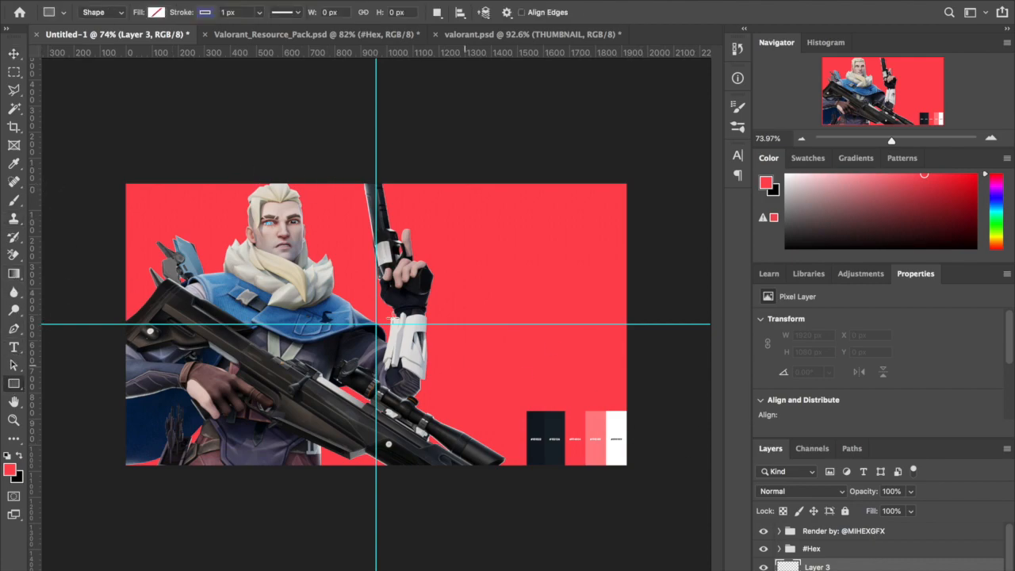
{"action": "left_click_drag", "start_coordinate": [196, 99], "coordinate": [379, 564]}
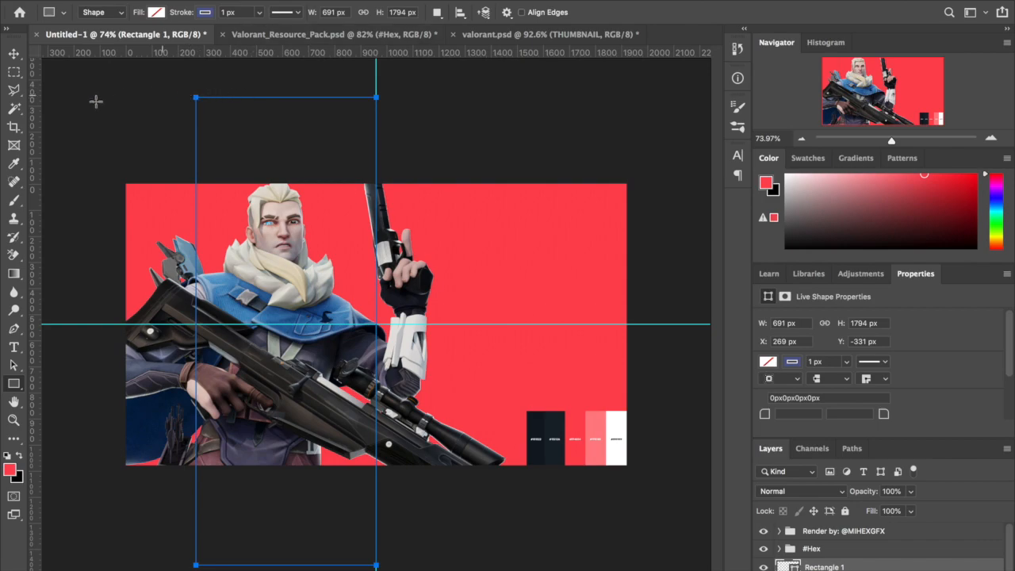
Give the rectangle a black fill and remove its stroke.
{"action": "left_click", "coordinate": [156, 12]}
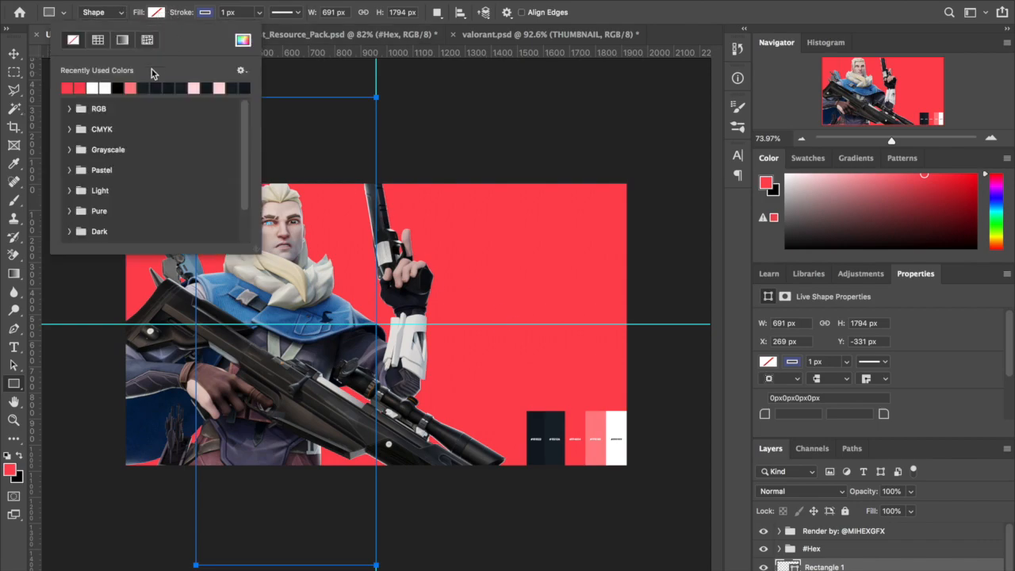
{"action": "left_click", "coordinate": [118, 88]}
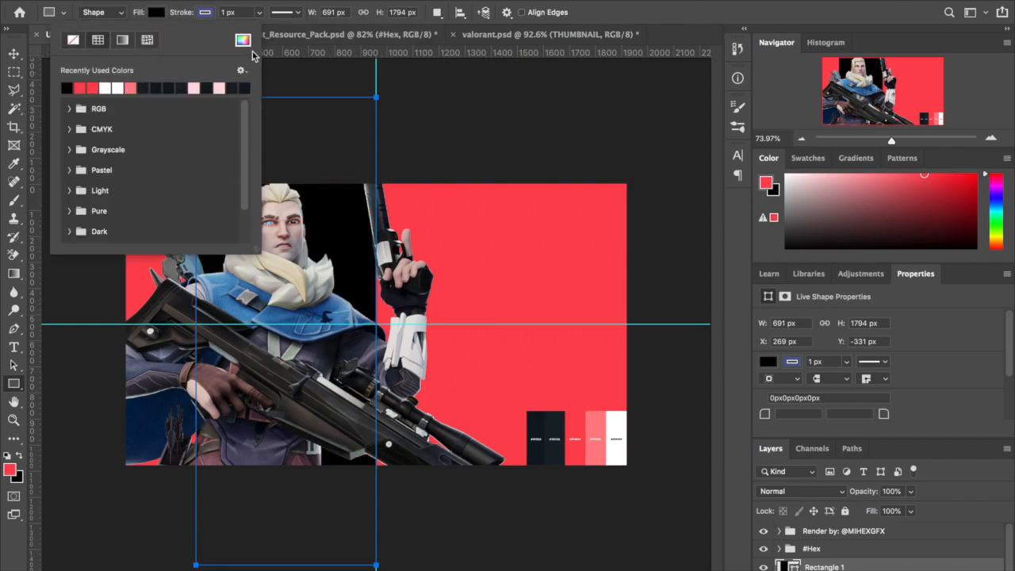
{"action": "left_click", "coordinate": [208, 14]}
{"action": "left_click", "coordinate": [123, 40]}
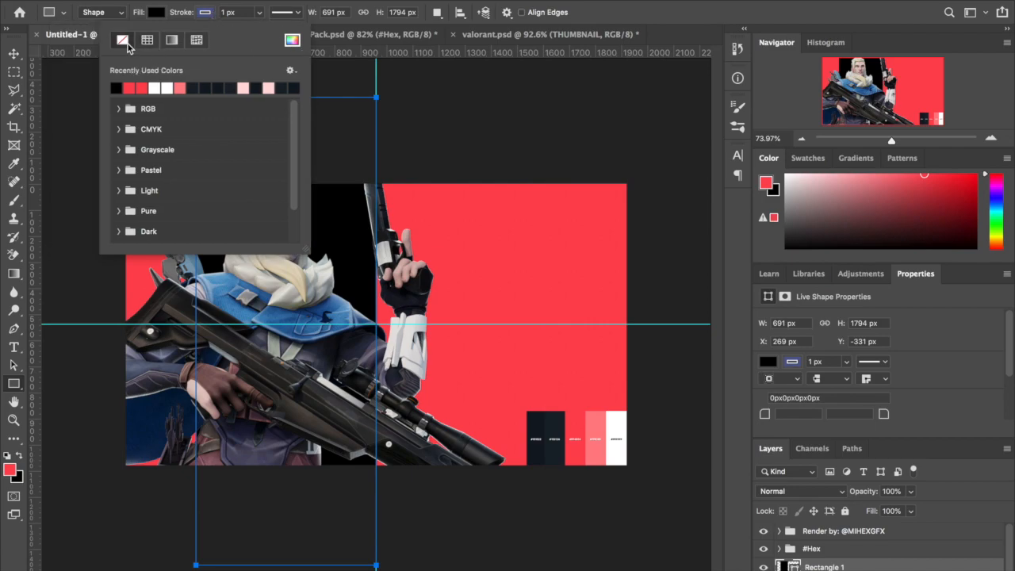
{"action": "left_click", "coordinate": [14, 53]}
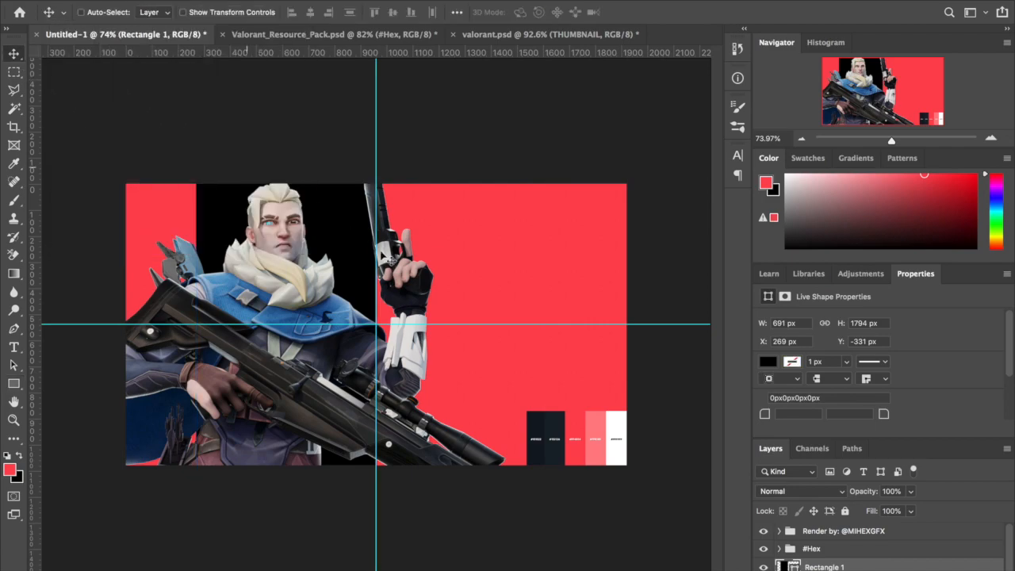
Rotate the black rectangle 15° clockwise.
{"action": "key", "text": "super+t"}
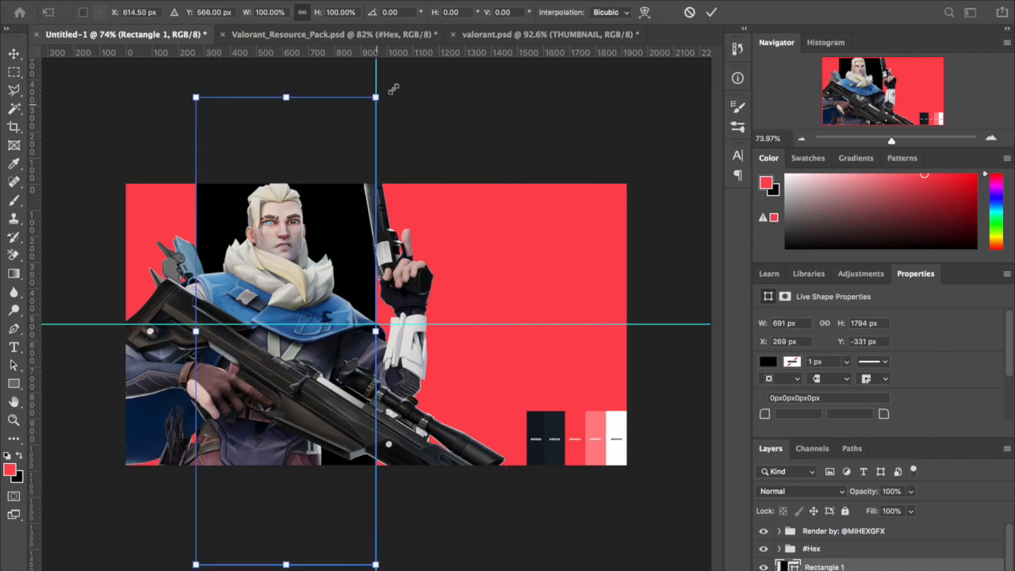
{"action": "left_click_drag", "start_coordinate": [391, 89], "coordinate": [457, 133]}
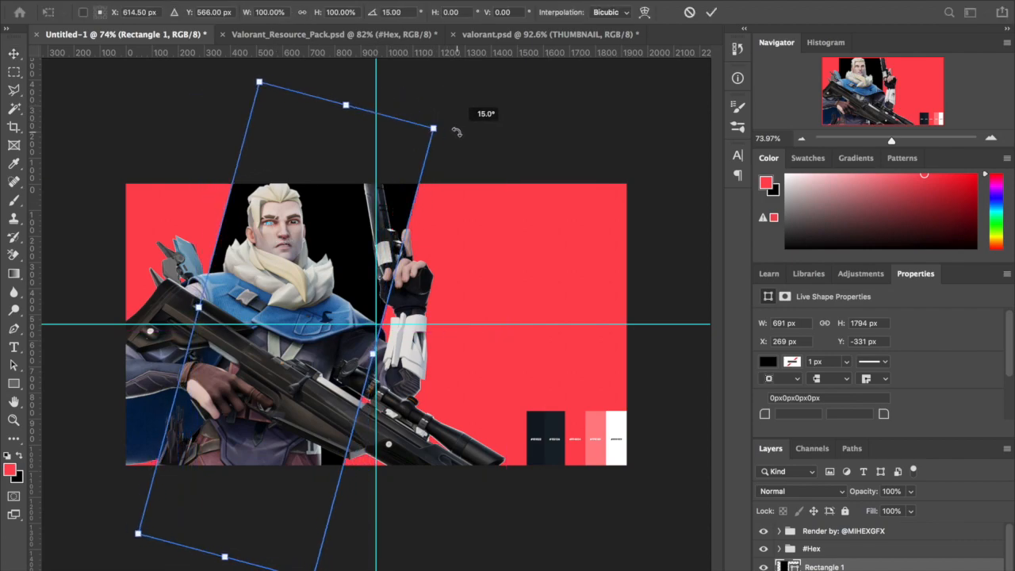
{"action": "key", "text": "Return"}
{"action": "scroll", "coordinate": [302, 357], "scroll_direction": "up", "scroll_amount": 2}
{"action": "scroll", "coordinate": [304, 342], "scroll_direction": "down", "scroll_amount": 1}
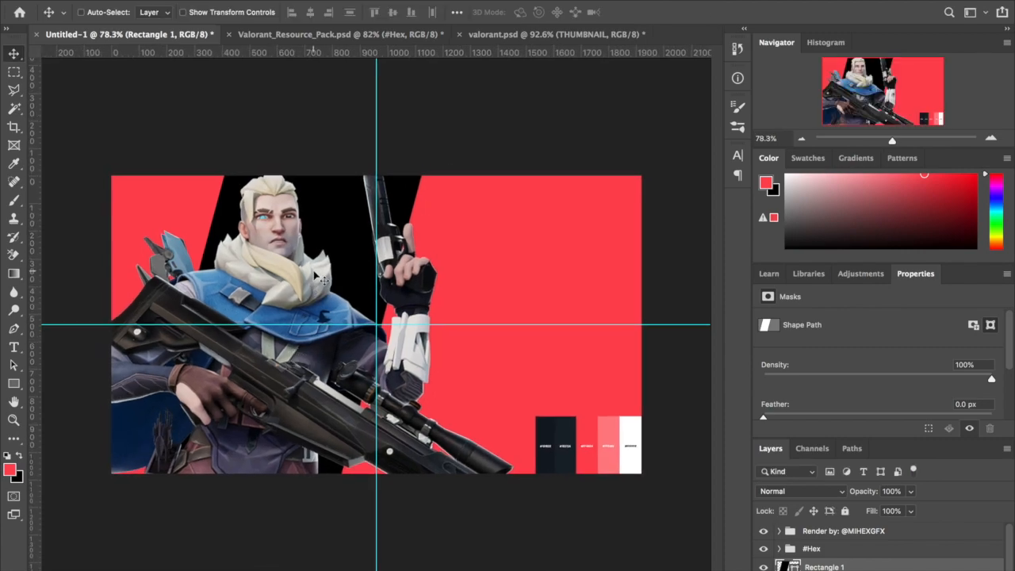
Shift the slanted rectangle slightly left so it sits behind the character.
{"action": "left_click_drag", "start_coordinate": [315, 274], "coordinate": [296, 285]}
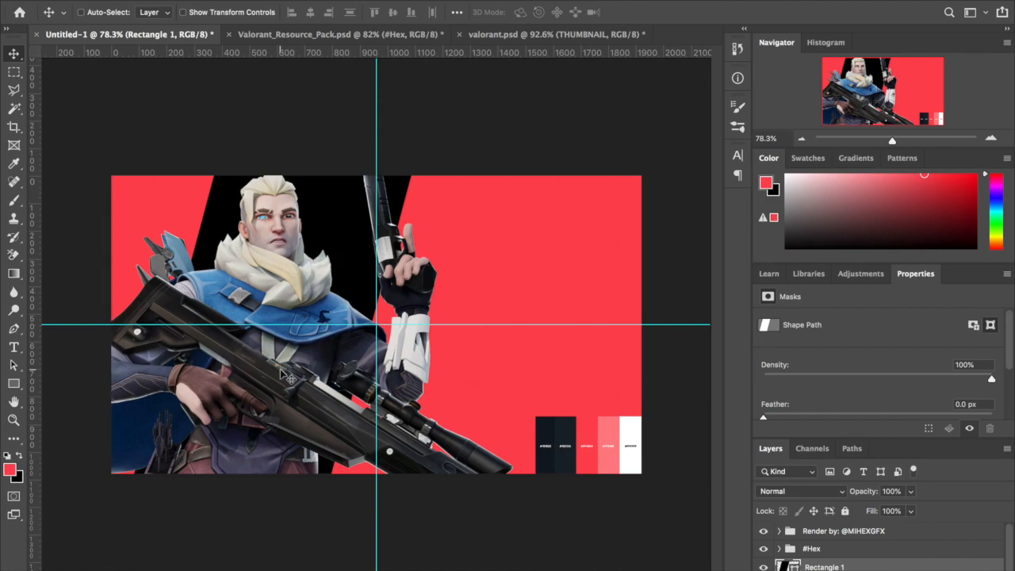
{"action": "left_click_drag", "start_coordinate": [279, 374], "coordinate": [276, 381]}
{"action": "scroll", "coordinate": [276, 383], "scroll_direction": "up", "scroll_amount": 1}
{"action": "scroll", "coordinate": [675, 449], "scroll_direction": "down", "scroll_amount": 3}
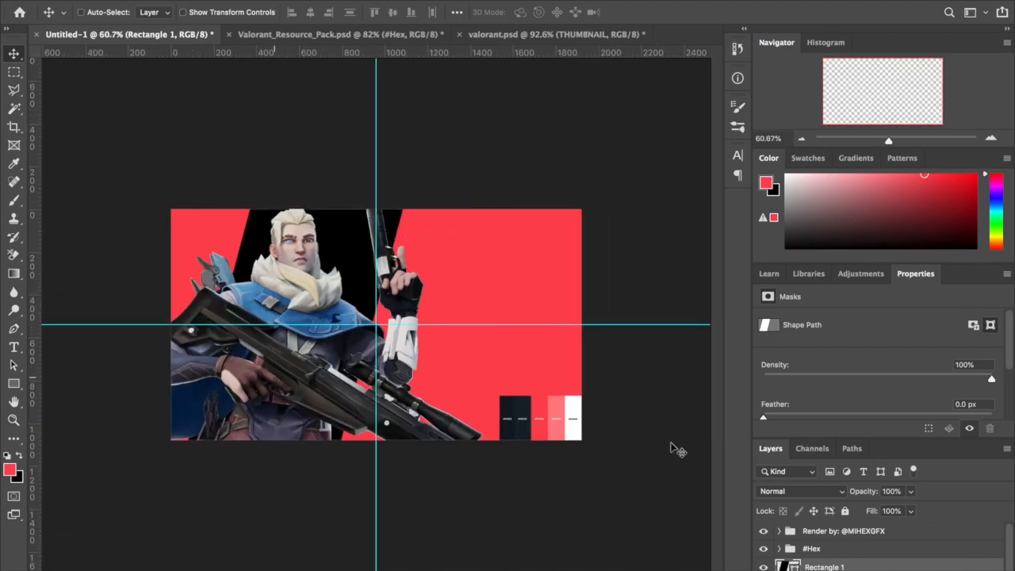
{"action": "scroll", "coordinate": [878, 567], "scroll_direction": "down", "scroll_amount": 1}
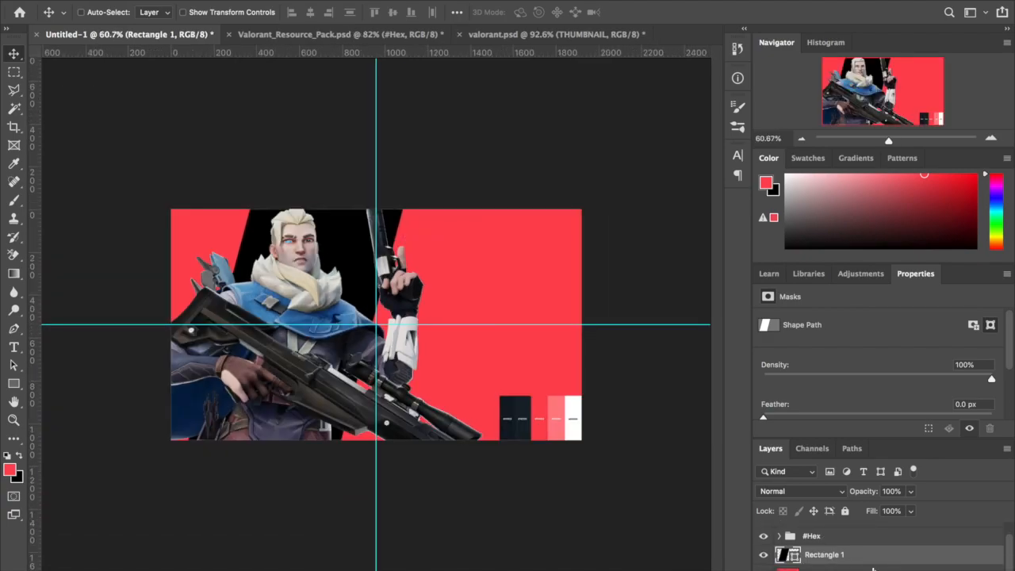
{"action": "scroll", "coordinate": [374, 326], "scroll_direction": "up", "scroll_amount": 2}
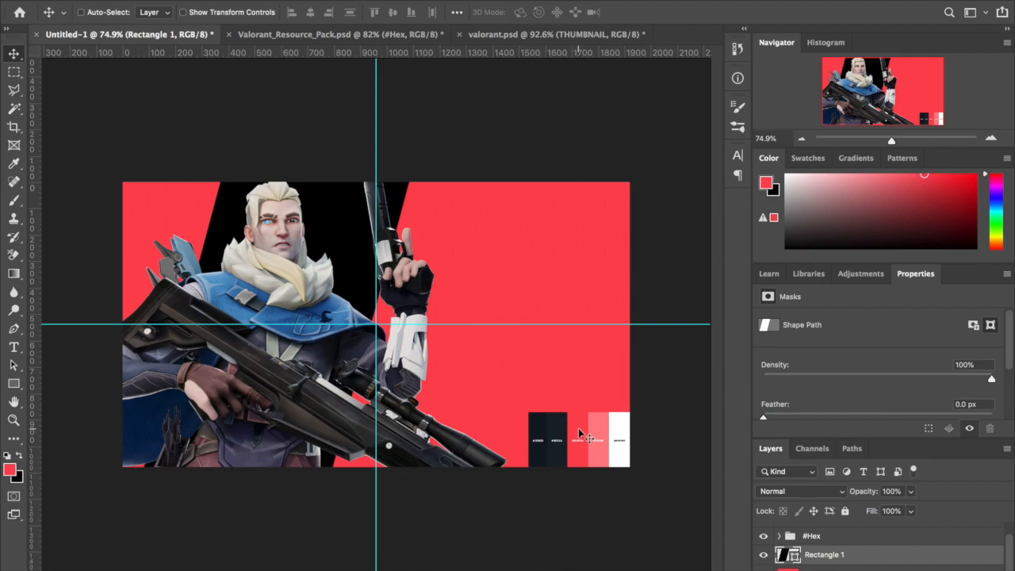
Copy the Venice map image from Valorant_Resource_Pack.psd into the Untitled-1 document above Rectangle 1.
{"action": "left_click", "coordinate": [355, 35]}
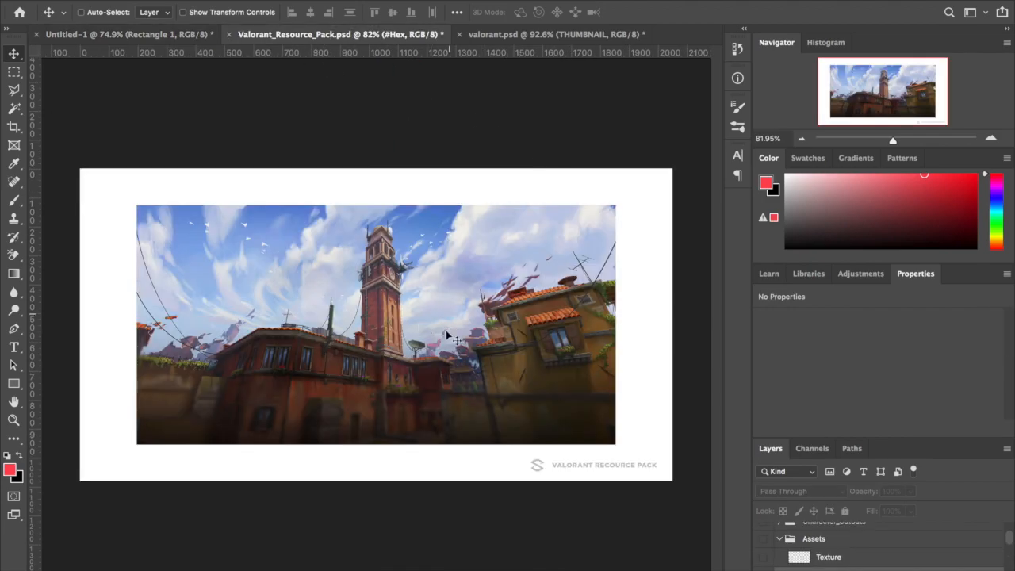
{"action": "scroll", "coordinate": [841, 555], "scroll_direction": "down", "scroll_amount": 3}
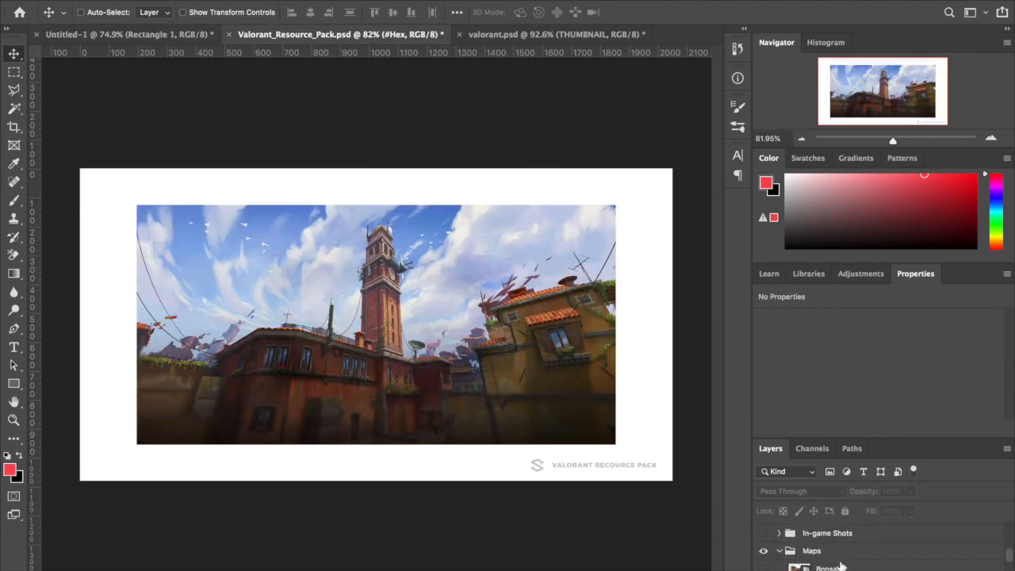
{"action": "scroll", "coordinate": [844, 551], "scroll_direction": "down", "scroll_amount": 2}
{"action": "left_click", "coordinate": [843, 540]}
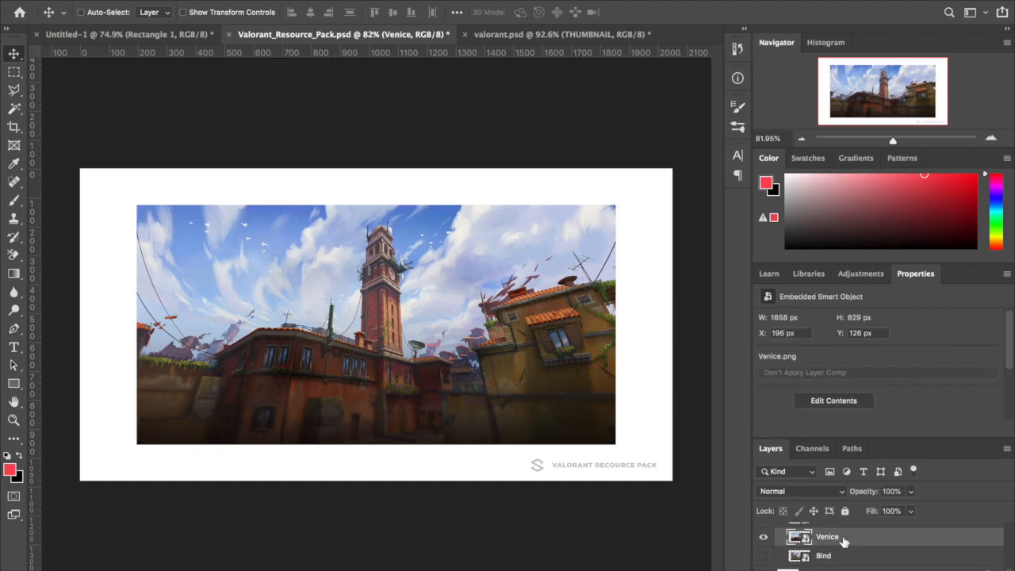
{"action": "left_click_drag", "start_coordinate": [246, 270], "coordinate": [242, 245]}
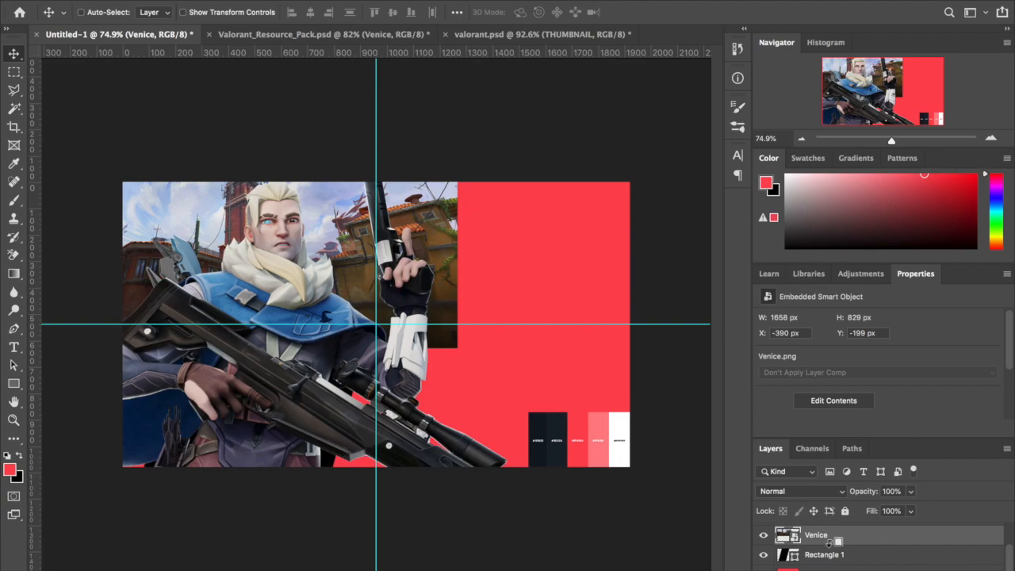
Clip the Venice image to Rectangle 1 and move it down to Y 0 px.
{"action": "left_click_drag", "start_coordinate": [830, 551], "coordinate": [830, 542]}
{"action": "left_click_drag", "start_coordinate": [464, 274], "coordinate": [464, 318]}
{"action": "key", "text": "ctrl+t"}
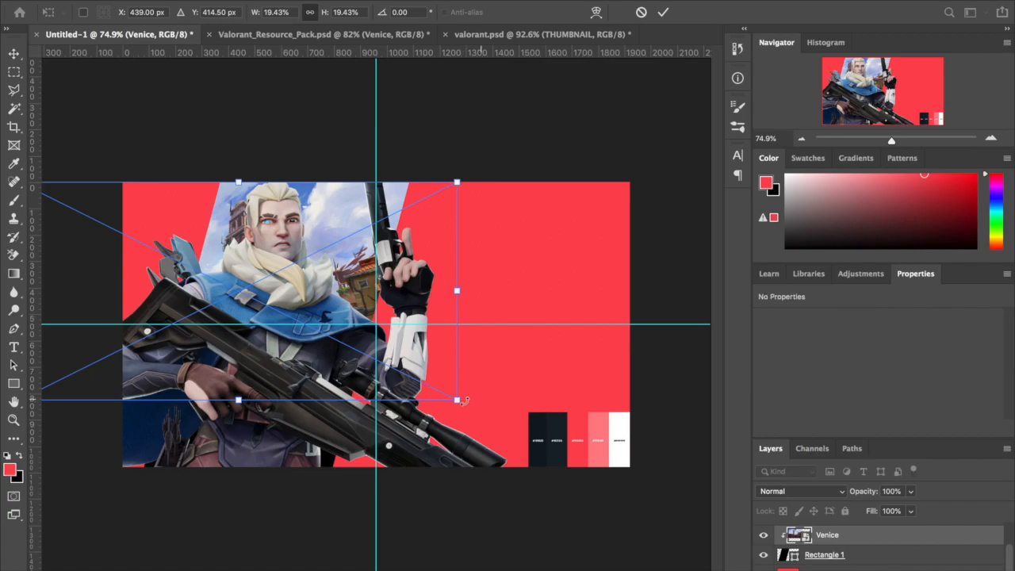
{"action": "key", "text": "Escape"}
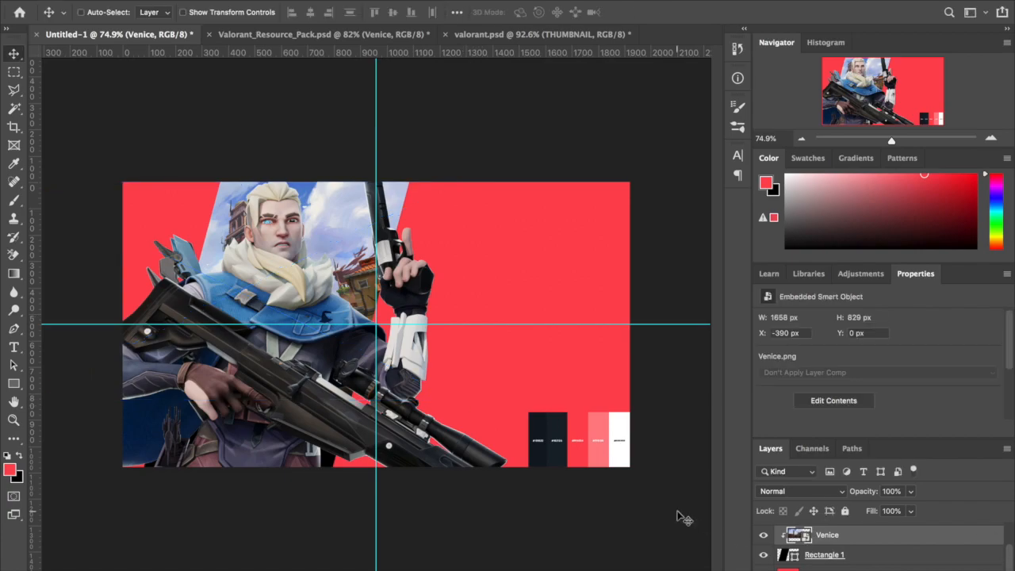
Scale the Venice image to about 27.59% and move it to about X -434, Y -30 px so the tower shows beside the character.
{"action": "key", "text": "ctrl+t"}
{"action": "left_click_drag", "start_coordinate": [460, 402], "coordinate": [529, 476]}
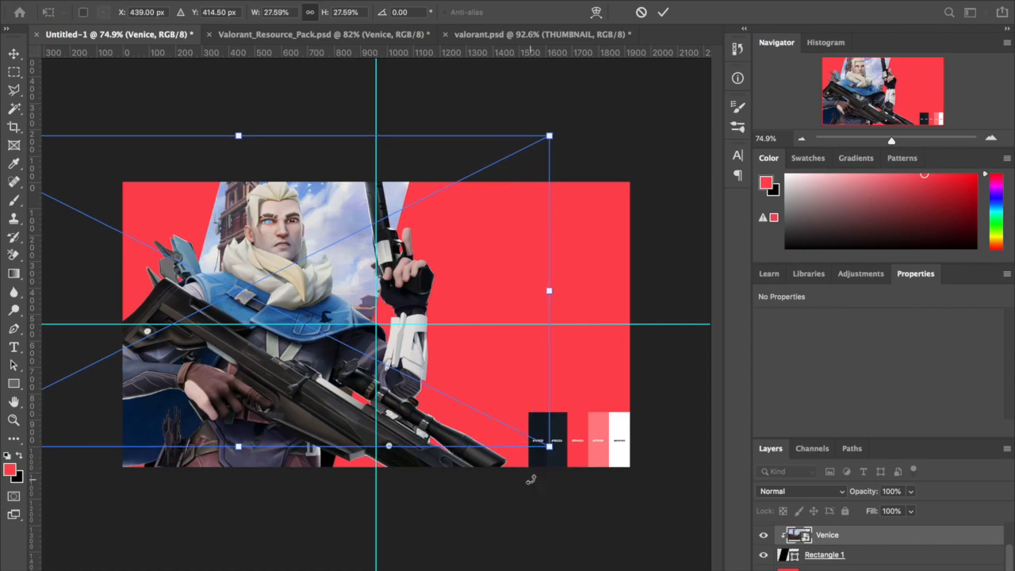
{"action": "left_click_drag", "start_coordinate": [503, 279], "coordinate": [572, 299]}
{"action": "scroll", "coordinate": [571, 299], "scroll_direction": "up", "scroll_amount": 1}
{"action": "left_click_drag", "start_coordinate": [518, 279], "coordinate": [516, 267]}
{"action": "scroll", "coordinate": [517, 267], "scroll_direction": "down", "scroll_amount": 1}
{"action": "key", "text": "ctrl+t"}
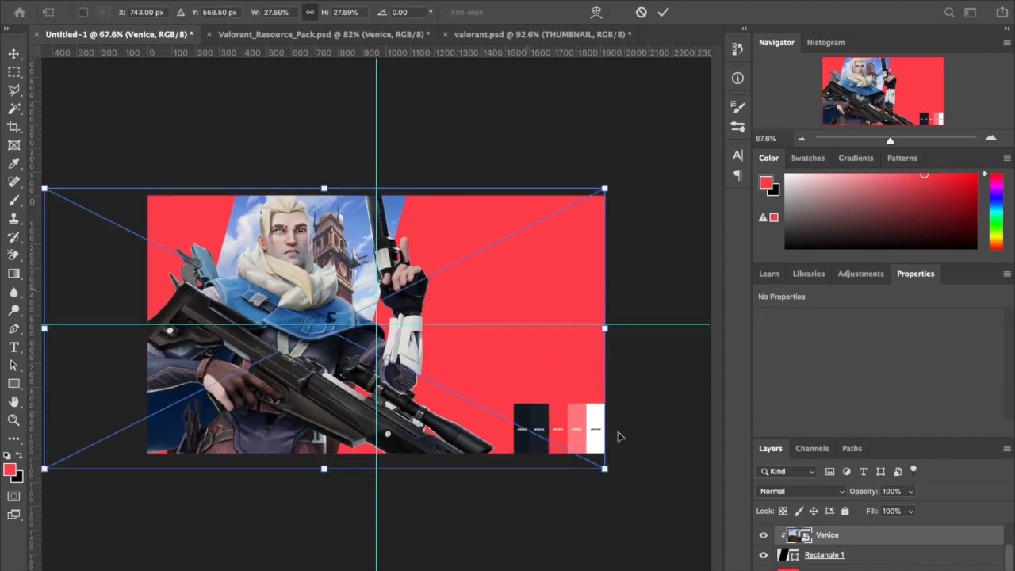
{"action": "key", "text": "Return"}
Add a Gradient Map adjustment layer above the Venice layer.
{"action": "scroll", "coordinate": [433, 395], "scroll_direction": "up", "scroll_amount": 3}
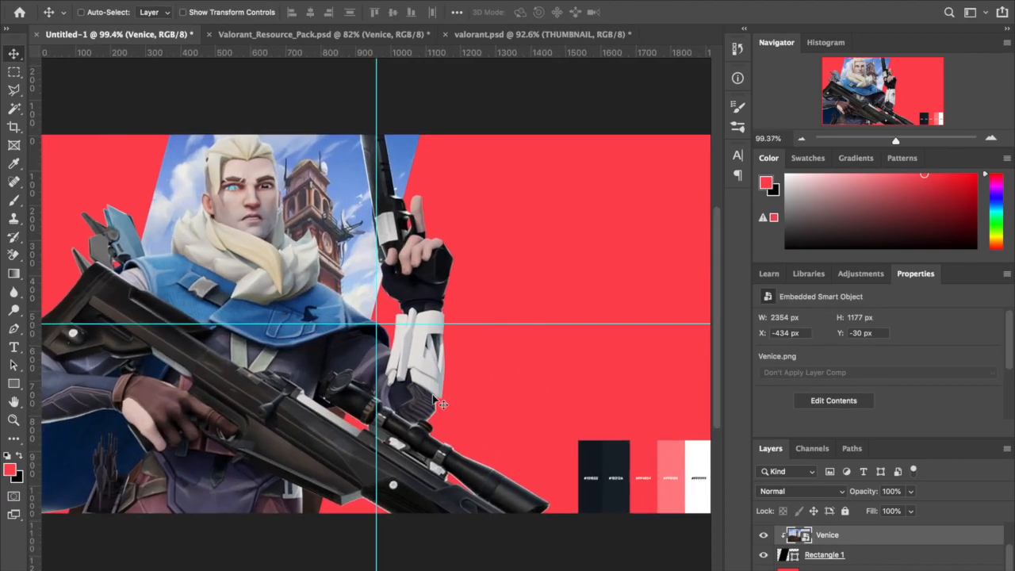
{"action": "scroll", "coordinate": [433, 396], "scroll_direction": "down", "scroll_amount": 2}
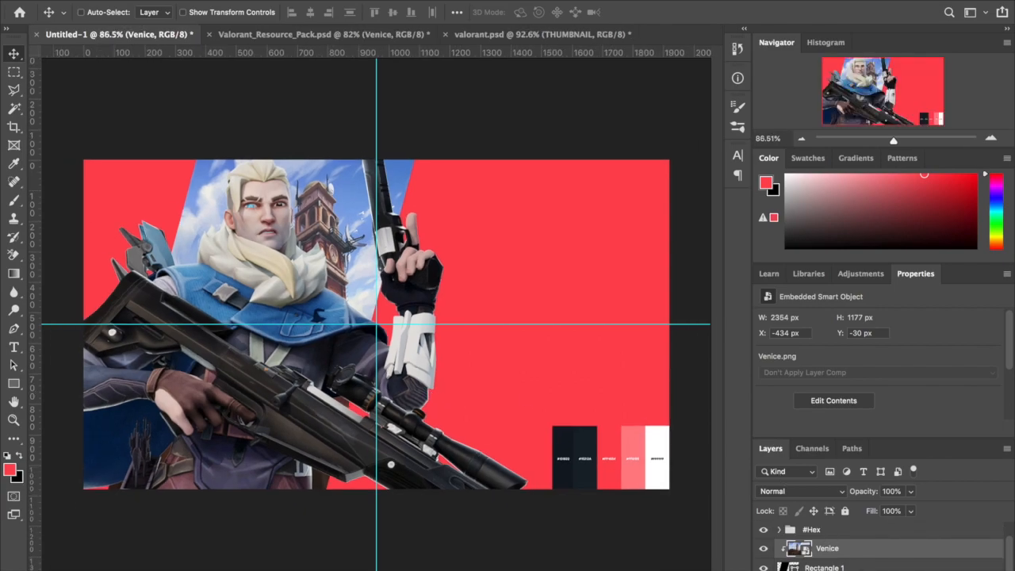
{"action": "scroll", "coordinate": [827, 565], "scroll_direction": "down", "scroll_amount": 1}
{"action": "scroll", "coordinate": [826, 565], "scroll_direction": "up", "scroll_amount": 2}
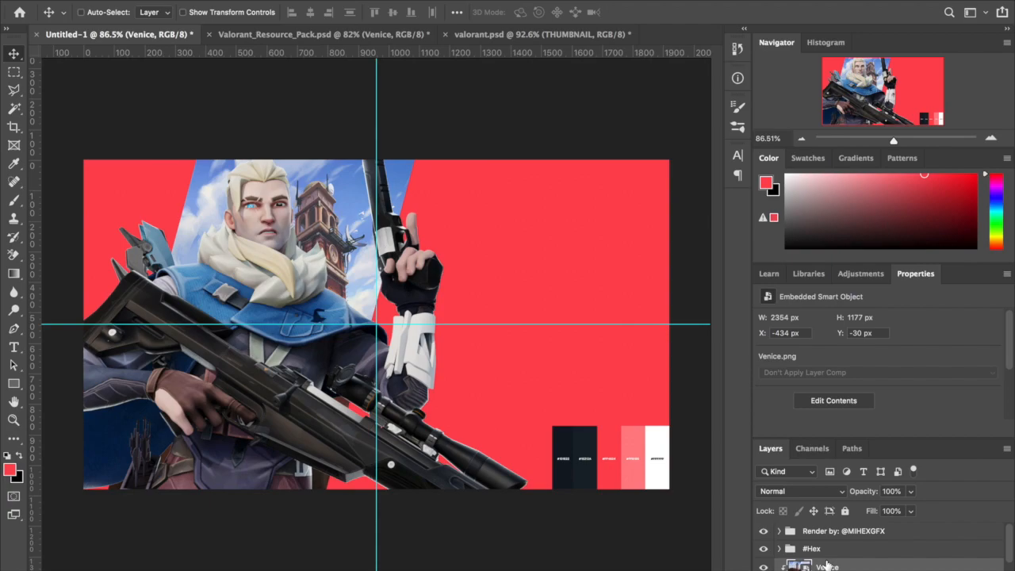
{"action": "left_click", "coordinate": [827, 565], "text": "super"}
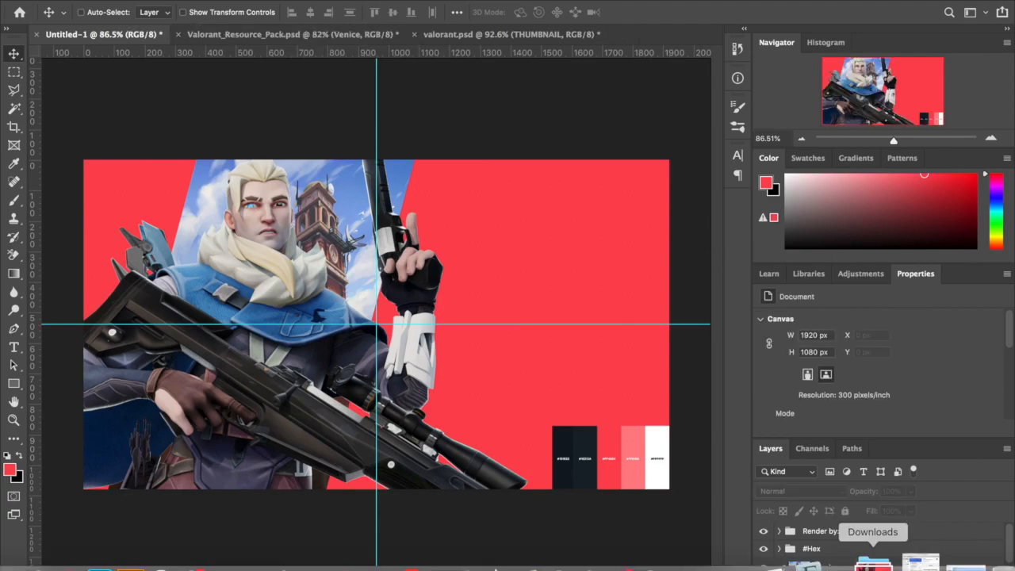
{"action": "left_click", "coordinate": [861, 566]}
{"action": "left_click", "coordinate": [890, 570]}
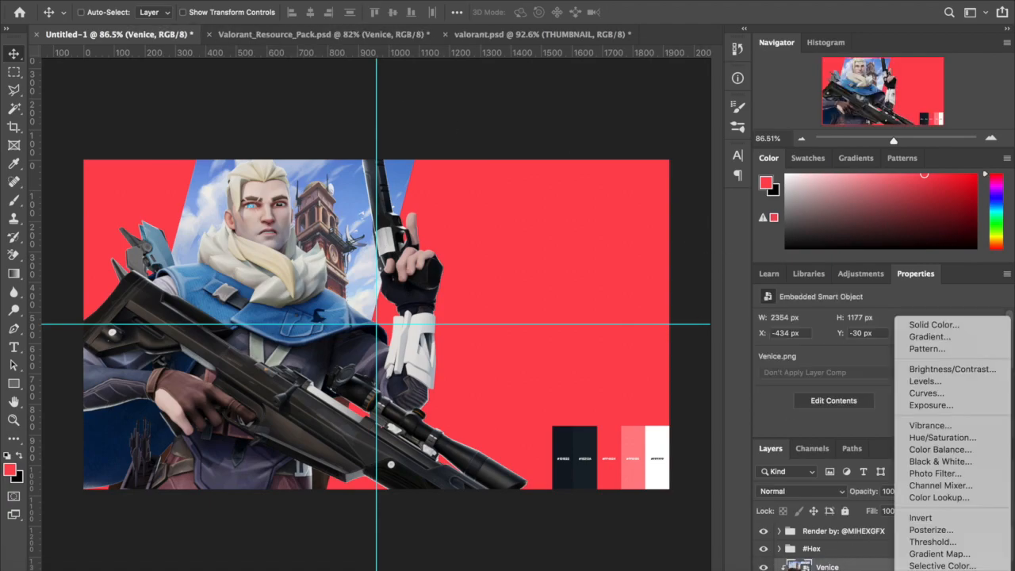
{"action": "left_click", "coordinate": [956, 554]}
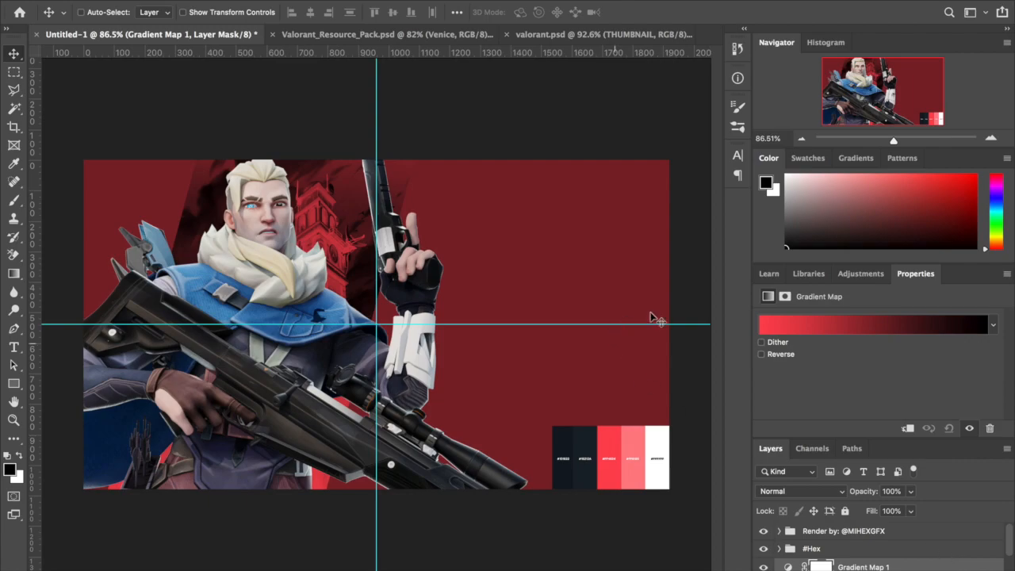
{"action": "left_click", "coordinate": [800, 325]}
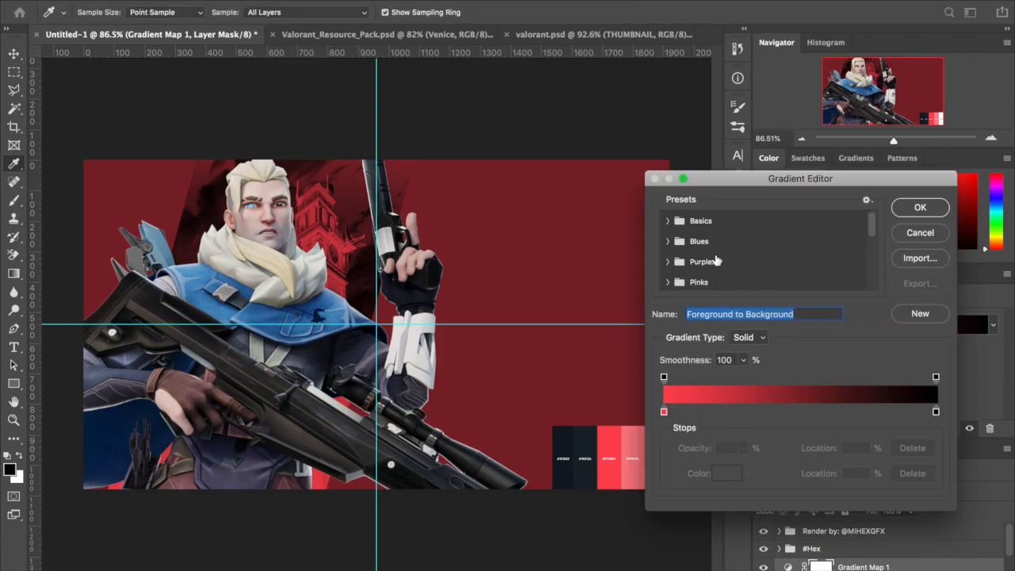
{"action": "double_click", "coordinate": [936, 414]}
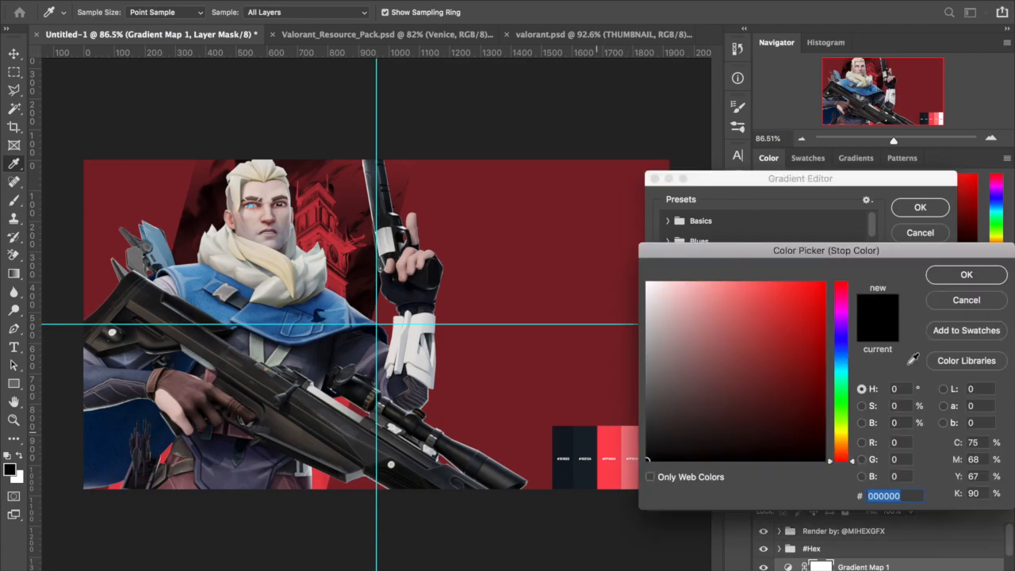
{"action": "left_click", "coordinate": [966, 300]}
{"action": "left_click", "coordinate": [928, 238]}
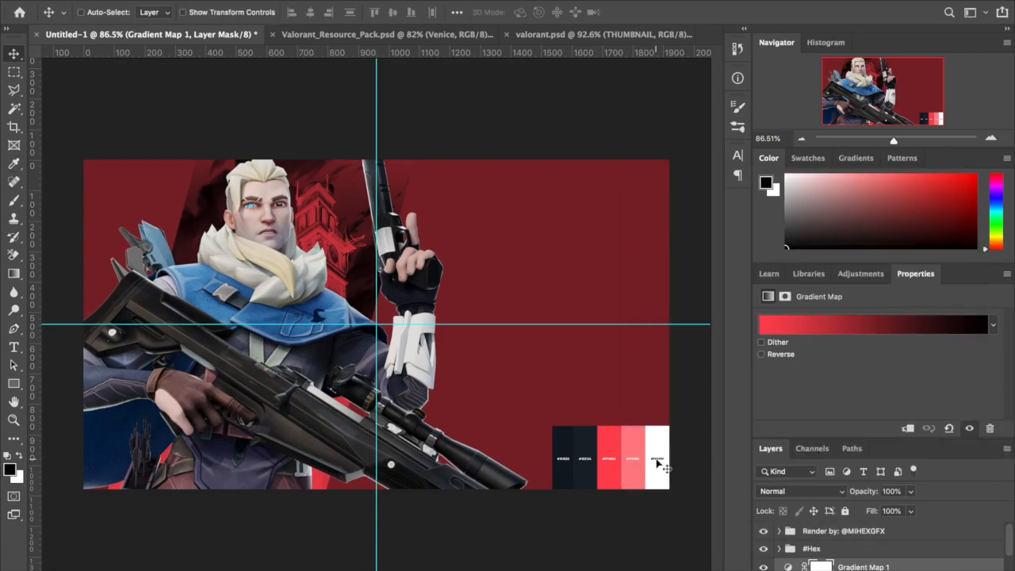
{"action": "left_click", "coordinate": [10, 469]}
{"action": "left_click", "coordinate": [589, 463]}
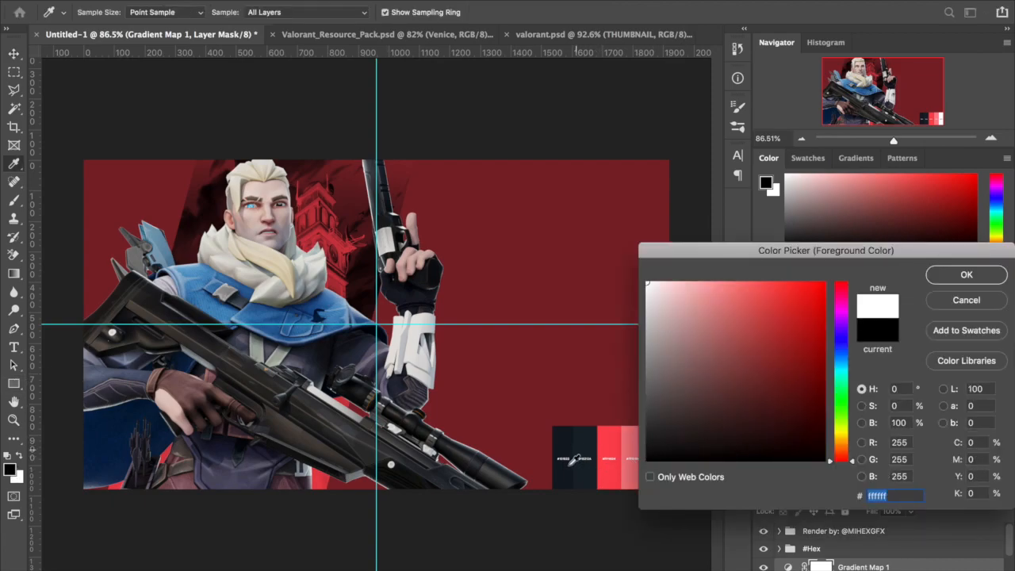
{"action": "left_click", "coordinate": [986, 300]}
Select the #Hex group and set the foreground color to the second dark swatch of the palette, 18212a.
{"action": "left_click", "coordinate": [803, 552]}
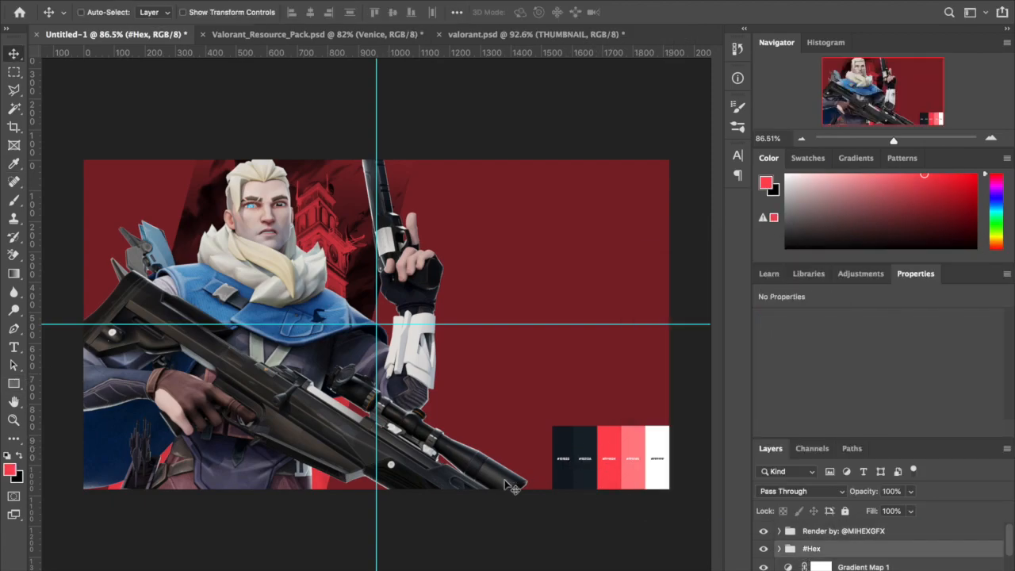
{"action": "left_click", "coordinate": [11, 470]}
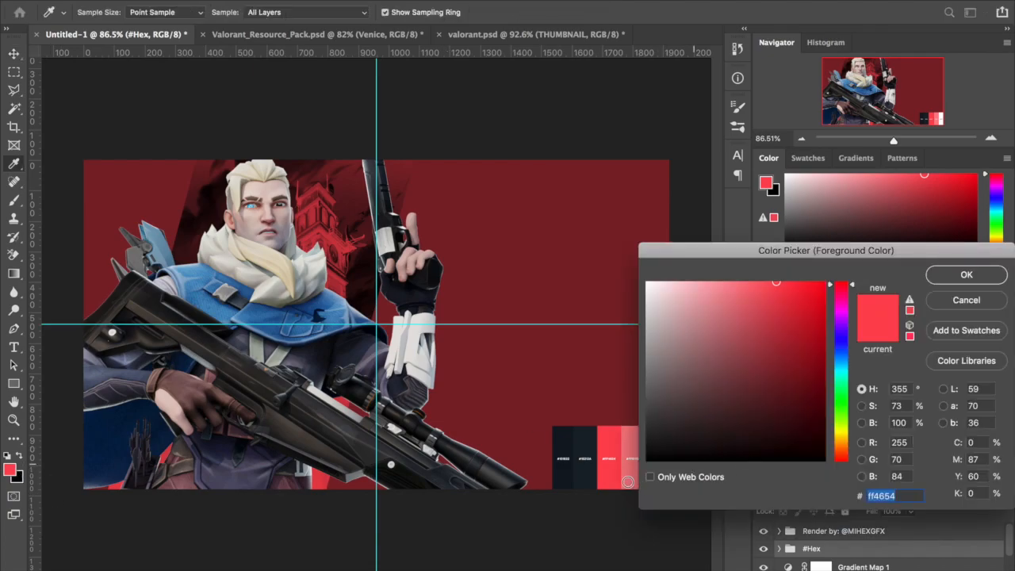
{"action": "left_click", "coordinate": [588, 467]}
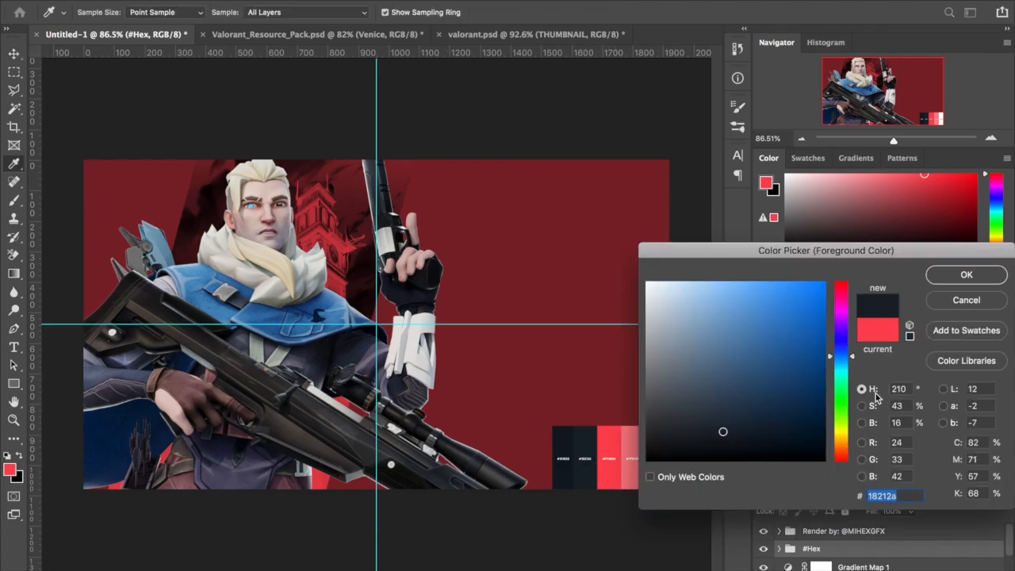
{"action": "left_click", "coordinate": [964, 276]}
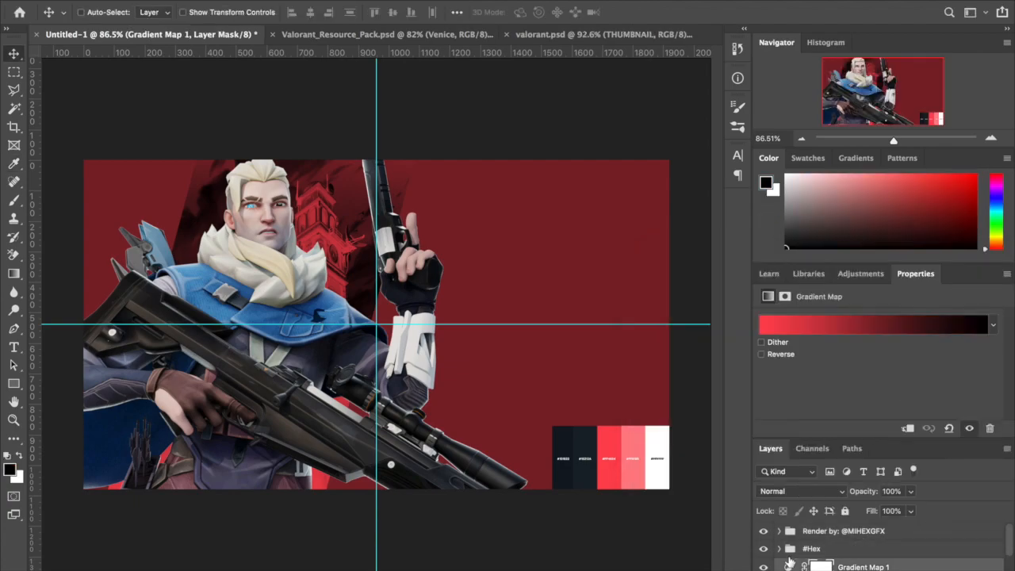
{"action": "left_click", "coordinate": [818, 333]}
{"action": "left_click", "coordinate": [936, 413]}
{"action": "type", "text": "18212a"}
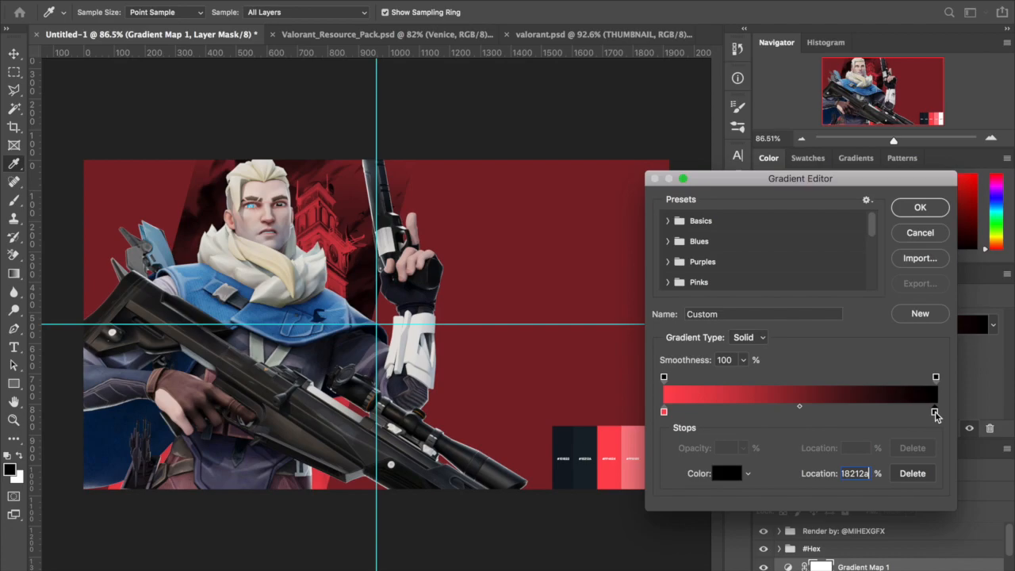
{"action": "left_click", "coordinate": [928, 238]}
Set the black end stop of Gradient Map 1 to 18212a and reverse the gradient.
{"action": "left_click", "coordinate": [955, 328]}
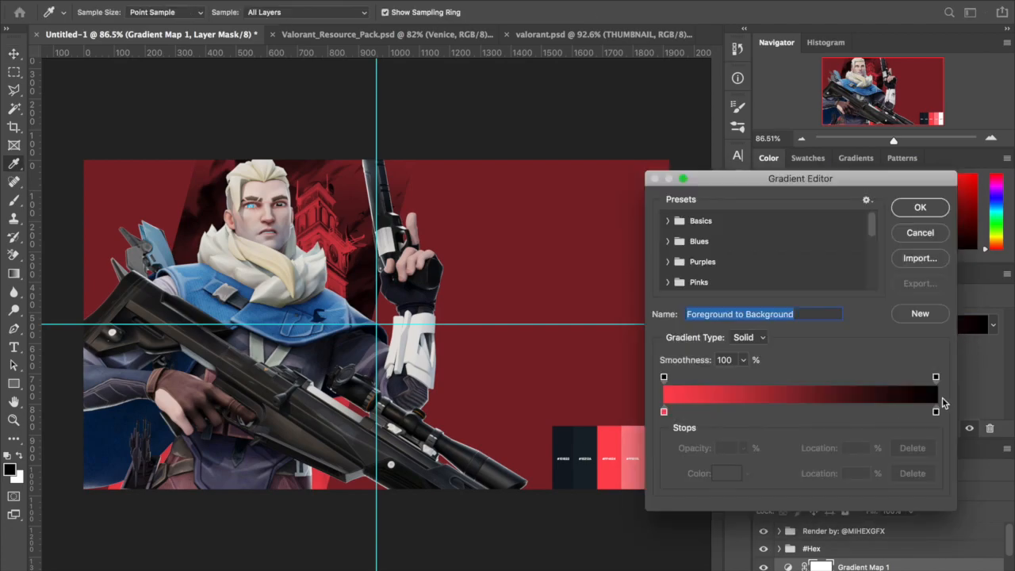
{"action": "double_click", "coordinate": [937, 413]}
{"action": "type", "text": "18212a"}
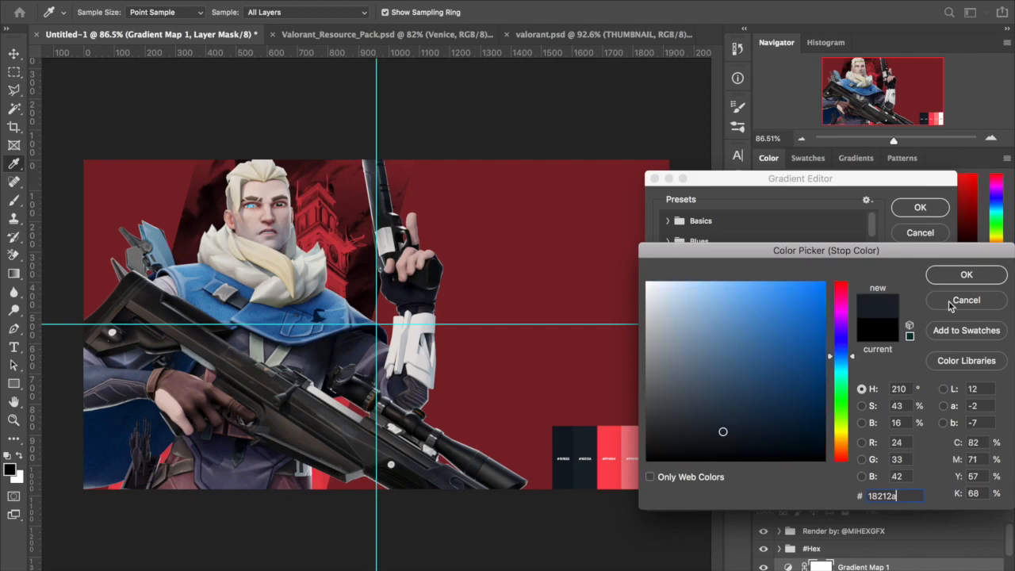
{"action": "left_click", "coordinate": [960, 275]}
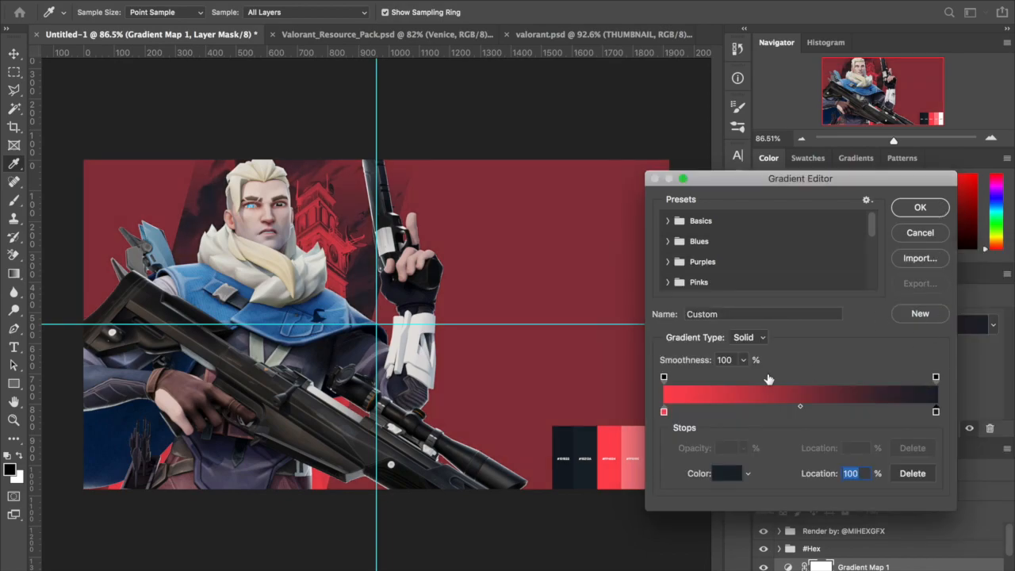
{"action": "left_click", "coordinate": [933, 210]}
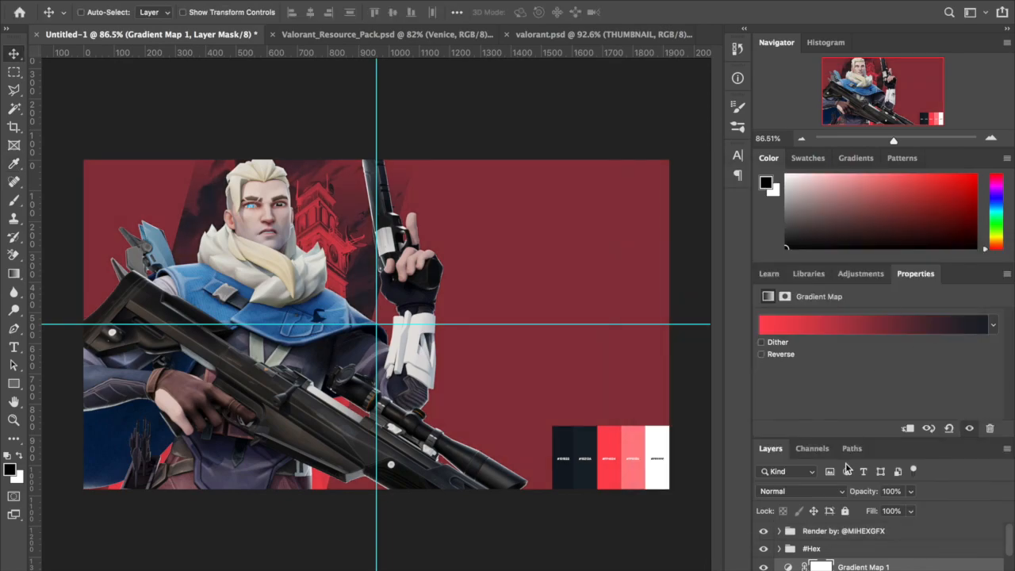
{"action": "left_click", "coordinate": [764, 355]}
Clip the Gradient Map 1 adjustment to the Venice layer below so it tints only the map panel.
{"action": "scroll", "coordinate": [412, 296], "scroll_direction": "up", "scroll_amount": 3}
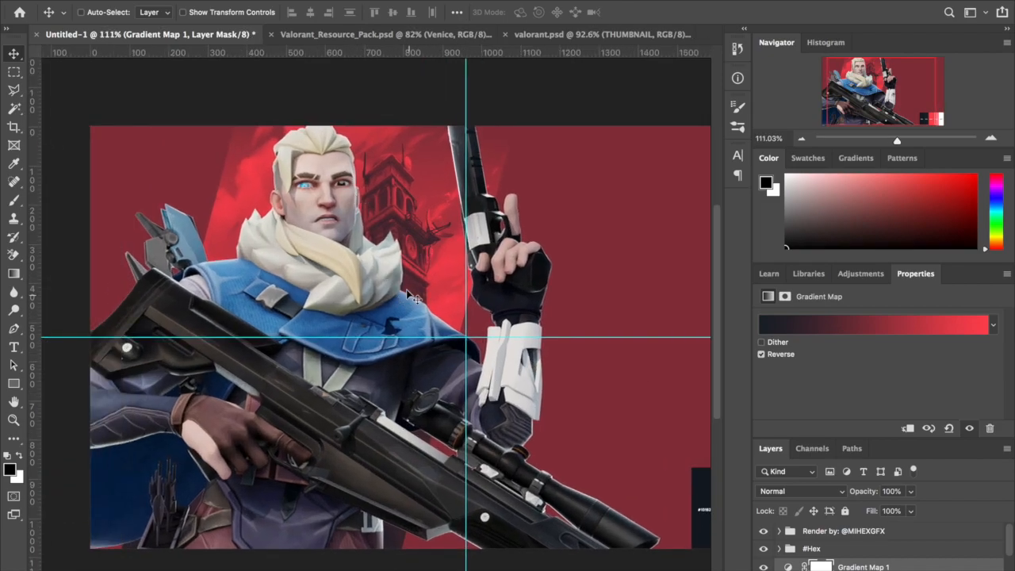
{"action": "scroll", "coordinate": [553, 292], "scroll_direction": "right", "scroll_amount": 2}
{"action": "scroll", "coordinate": [873, 531], "scroll_direction": "down", "scroll_amount": 1}
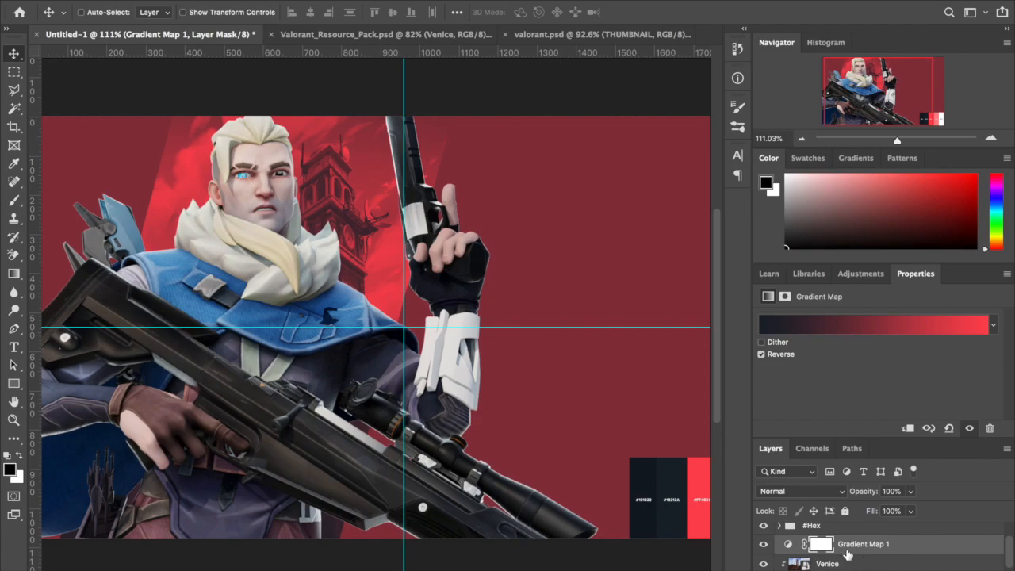
{"action": "left_click", "coordinate": [847, 553], "text": "alt"}
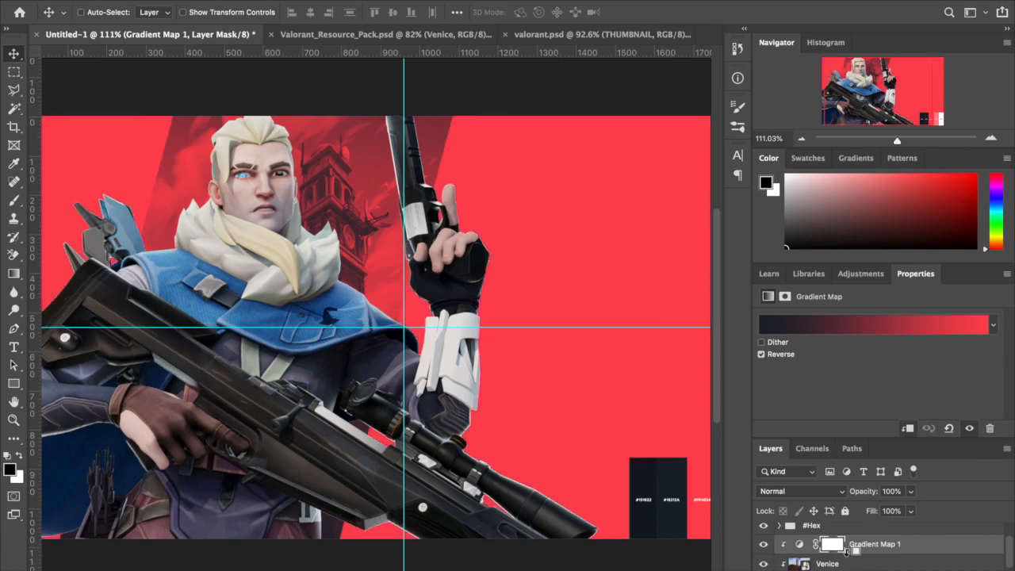
Examine the tinted Venice panel against the red background, the character and the color palette.
{"action": "scroll", "coordinate": [563, 454], "scroll_direction": "down", "scroll_amount": 2}
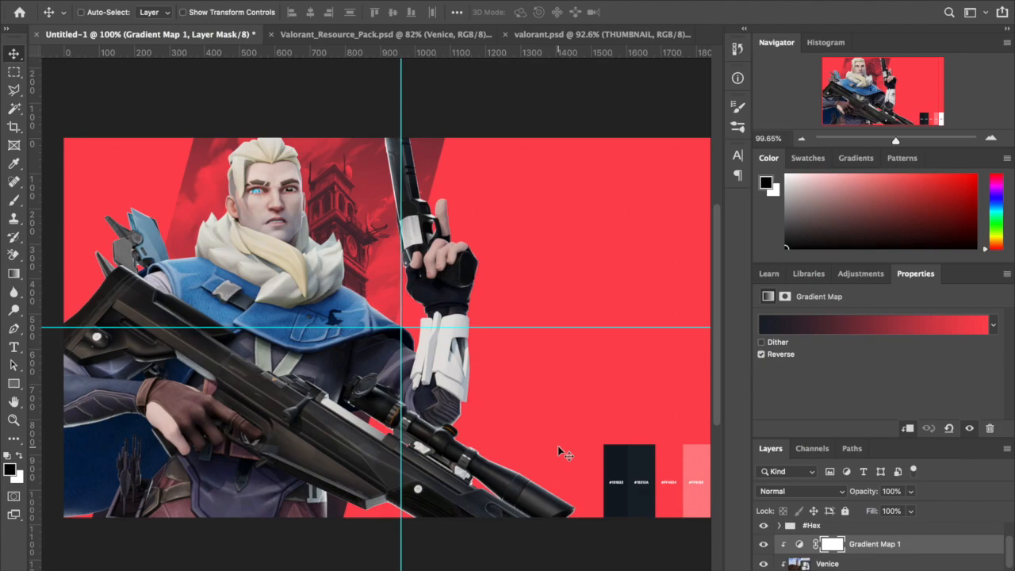
{"action": "scroll", "coordinate": [476, 408], "scroll_direction": "up", "scroll_amount": 1}
{"action": "scroll", "coordinate": [478, 407], "scroll_direction": "down", "scroll_amount": 2}
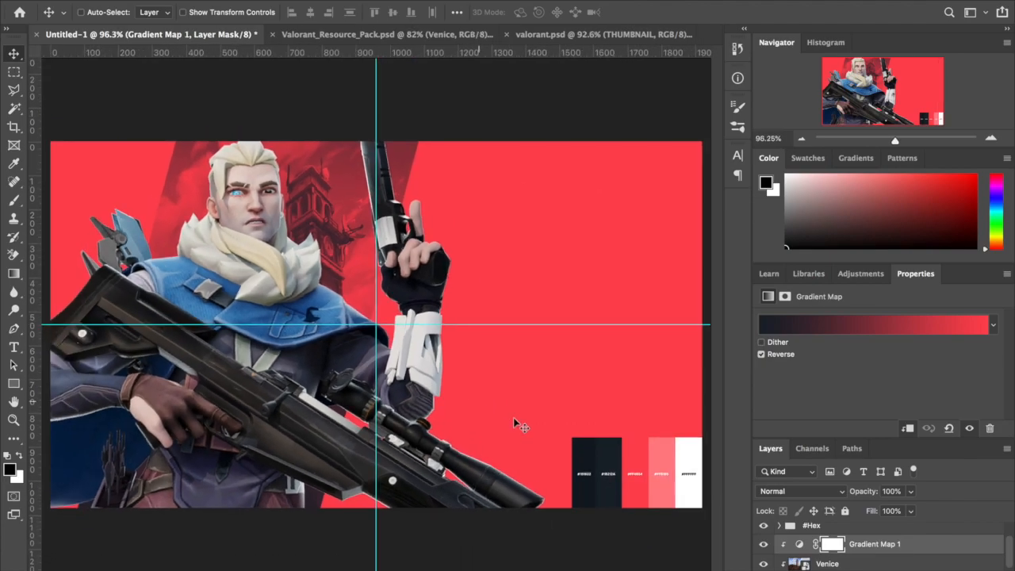
{"action": "scroll", "coordinate": [513, 417], "scroll_direction": "down", "scroll_amount": 2}
{"action": "scroll", "coordinate": [825, 555], "scroll_direction": "down", "scroll_amount": 1}
{"action": "scroll", "coordinate": [823, 560], "scroll_direction": "up", "scroll_amount": 1}
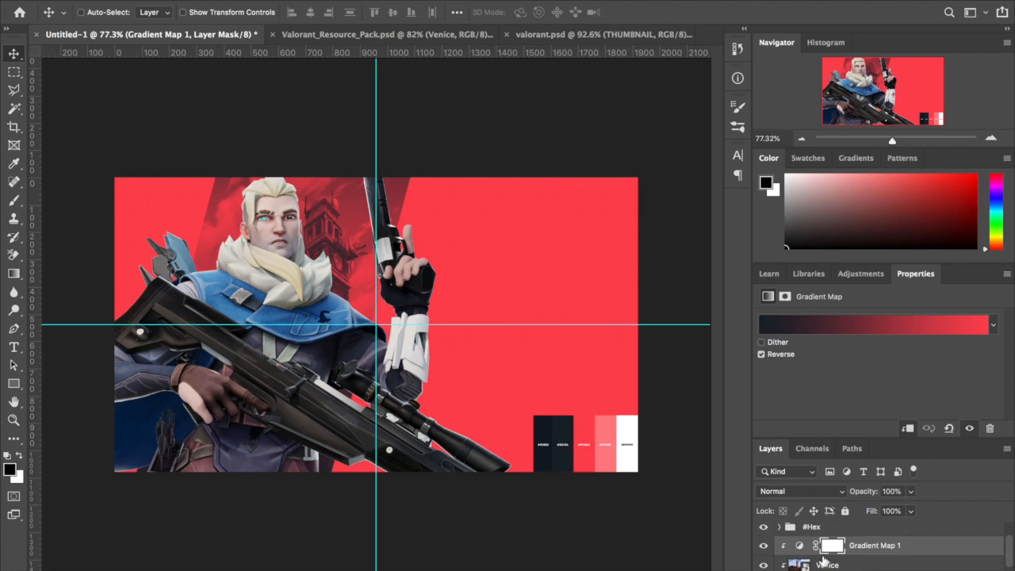
{"action": "scroll", "coordinate": [822, 560], "scroll_direction": "up", "scroll_amount": 1}
{"action": "scroll", "coordinate": [591, 487], "scroll_direction": "up", "scroll_amount": 2}
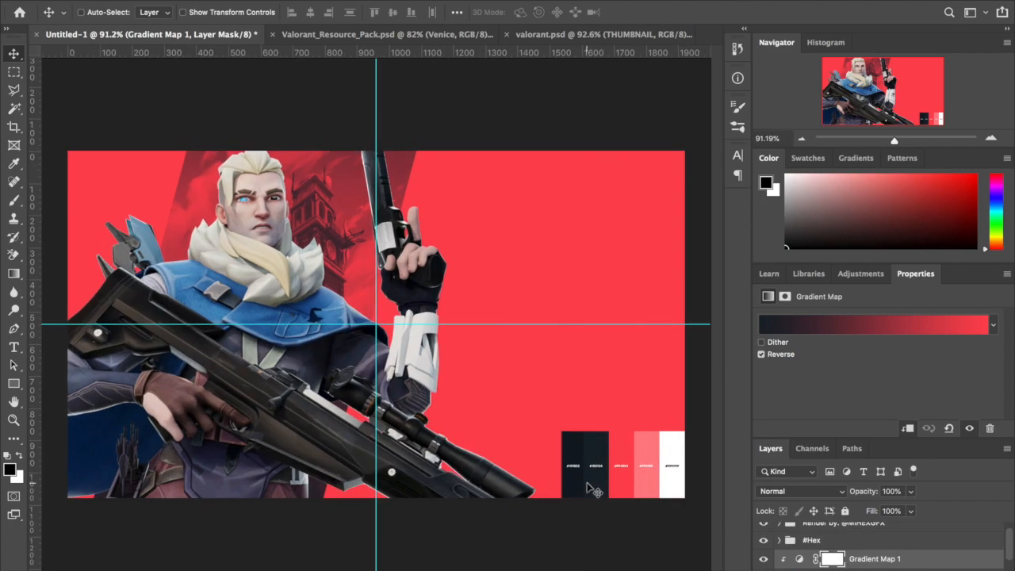
{"action": "scroll", "coordinate": [588, 482], "scroll_direction": "left", "scroll_amount": 2}
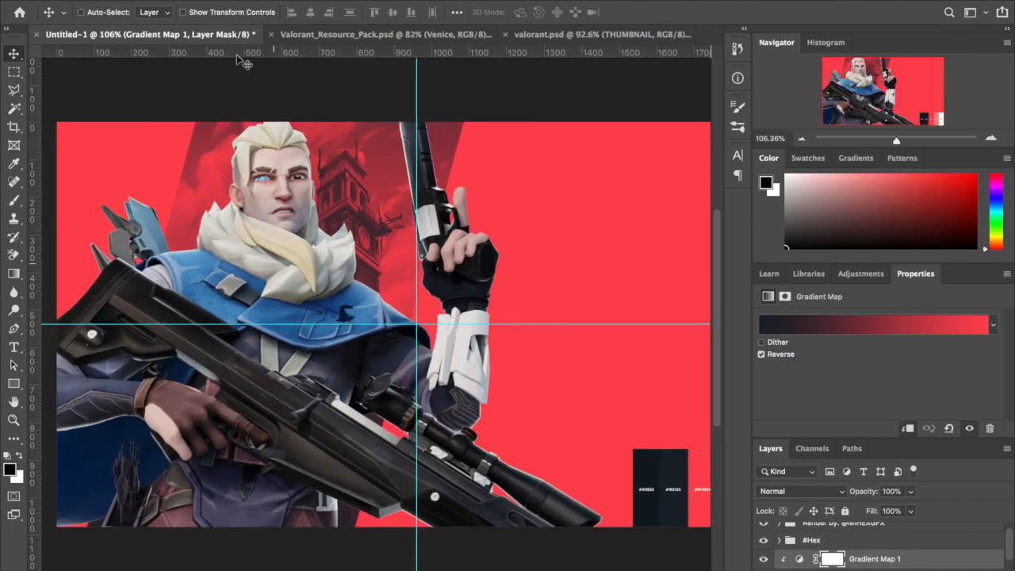
{"action": "scroll", "coordinate": [476, 444], "scroll_direction": "up", "scroll_amount": 2}
{"action": "scroll", "coordinate": [508, 452], "scroll_direction": "down", "scroll_amount": 1}
{"action": "scroll", "coordinate": [826, 556], "scroll_direction": "down", "scroll_amount": 2}
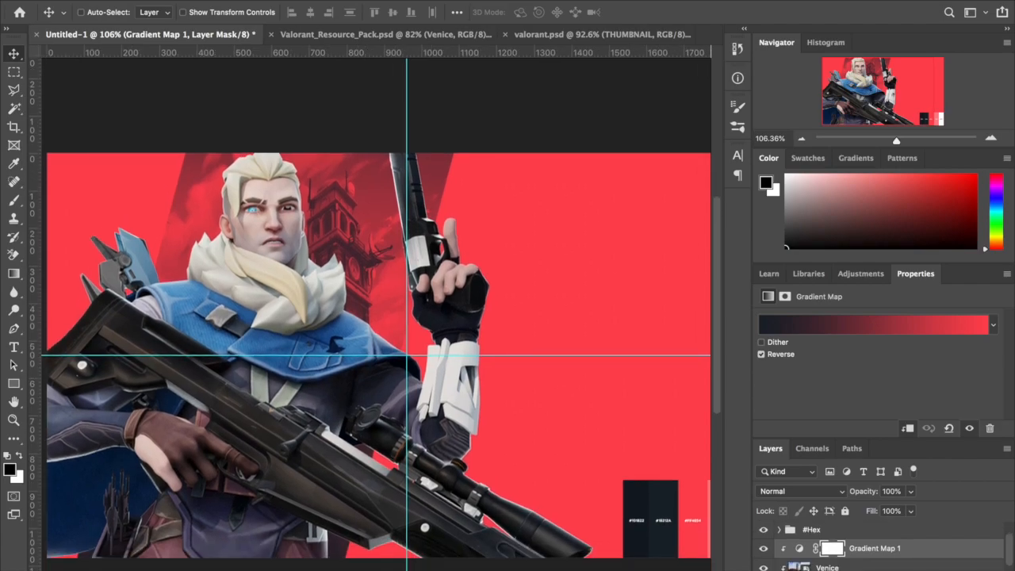
Expand the character render group and convert its Layer 2 to a Smart Object.
{"action": "scroll", "coordinate": [873, 547], "scroll_direction": "up", "scroll_amount": 2}
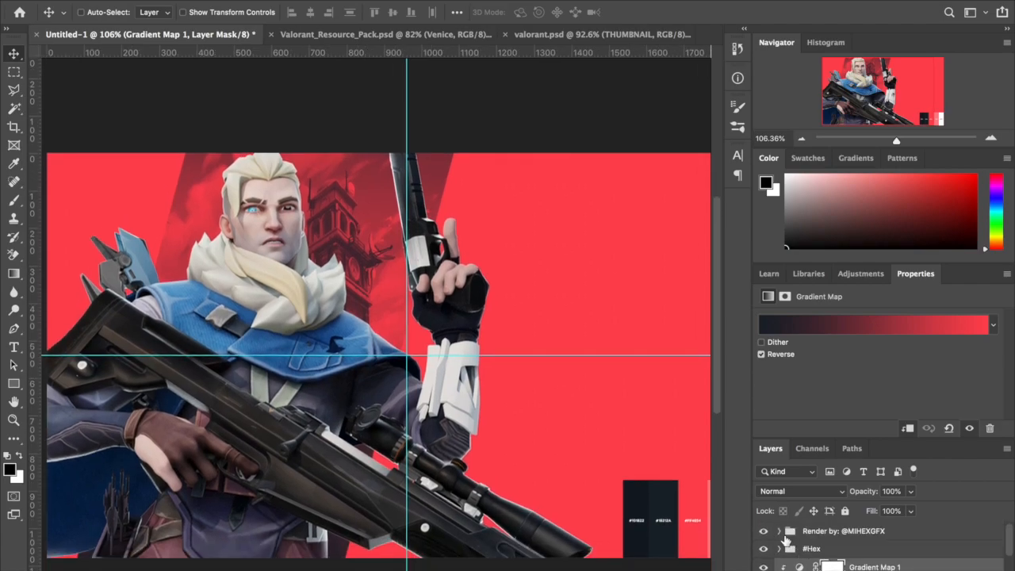
{"action": "left_click", "coordinate": [780, 531]}
{"action": "left_click", "coordinate": [780, 531]}
{"action": "left_click", "coordinate": [829, 534]}
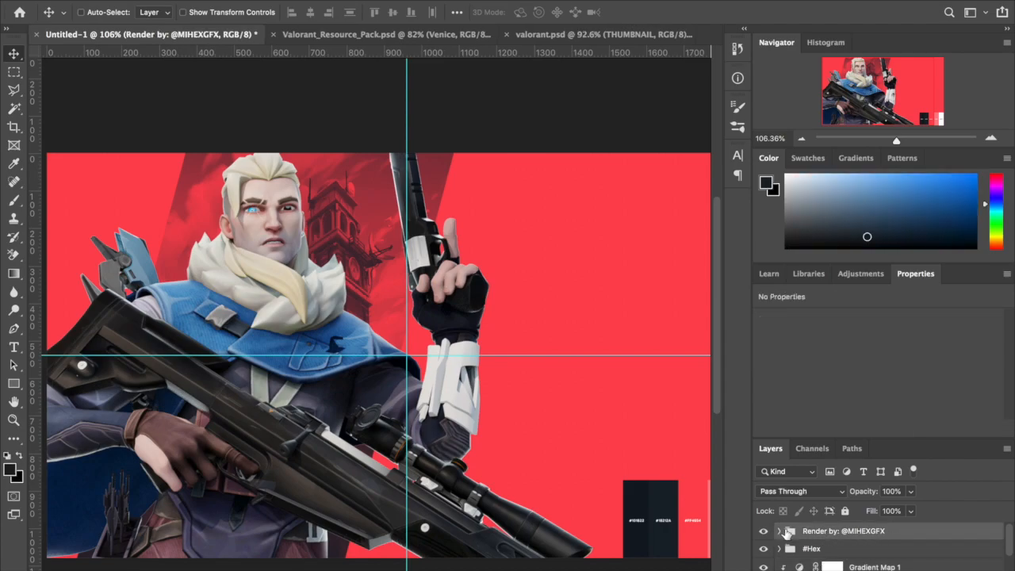
{"action": "left_click", "coordinate": [780, 532]}
{"action": "right_click", "coordinate": [835, 549]}
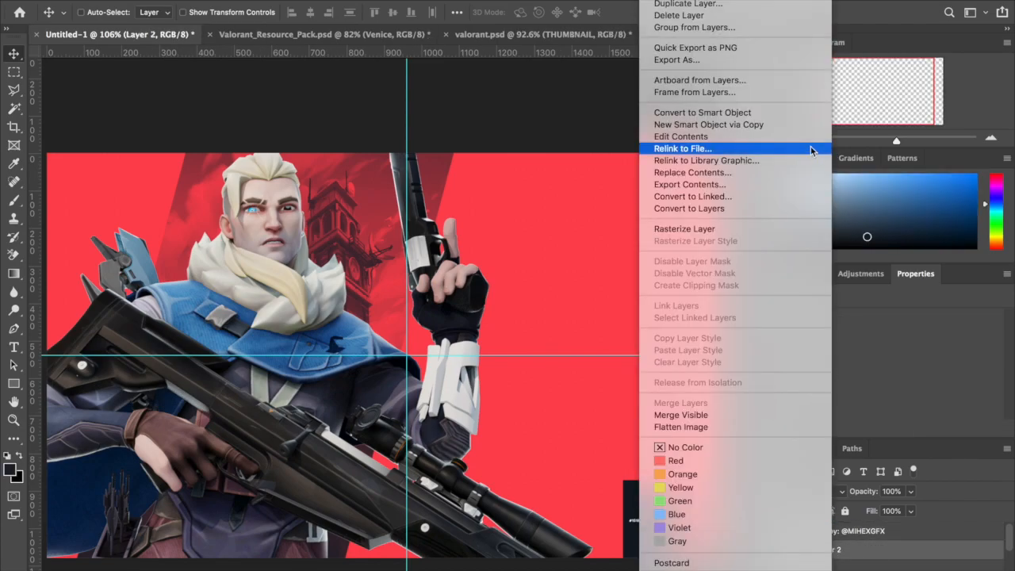
{"action": "left_click", "coordinate": [757, 113]}
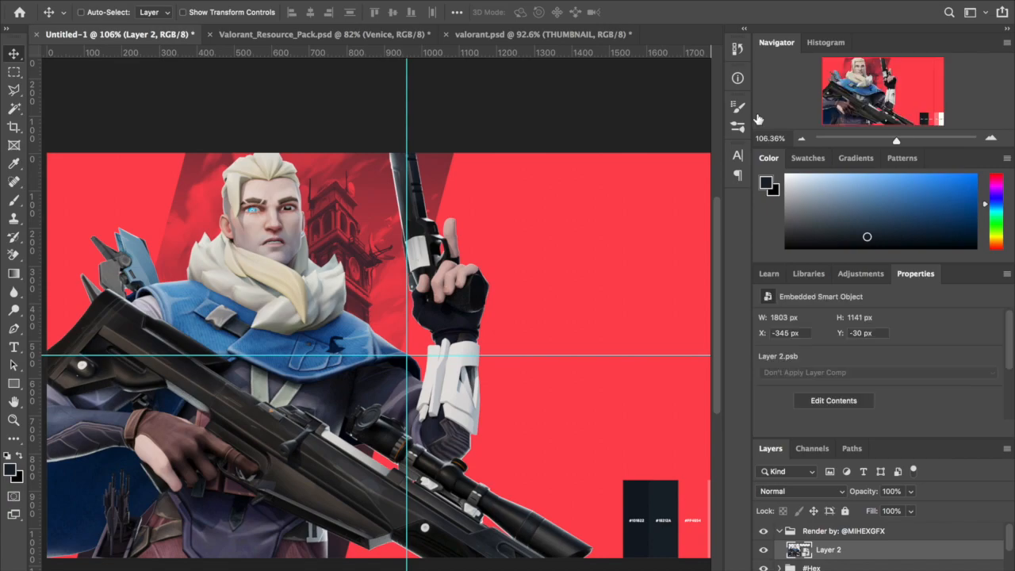
Apply the Camera Raw Filter to the character on Layer 2 with the B&W Punch preset.
{"action": "left_click", "coordinate": [330, 0]}
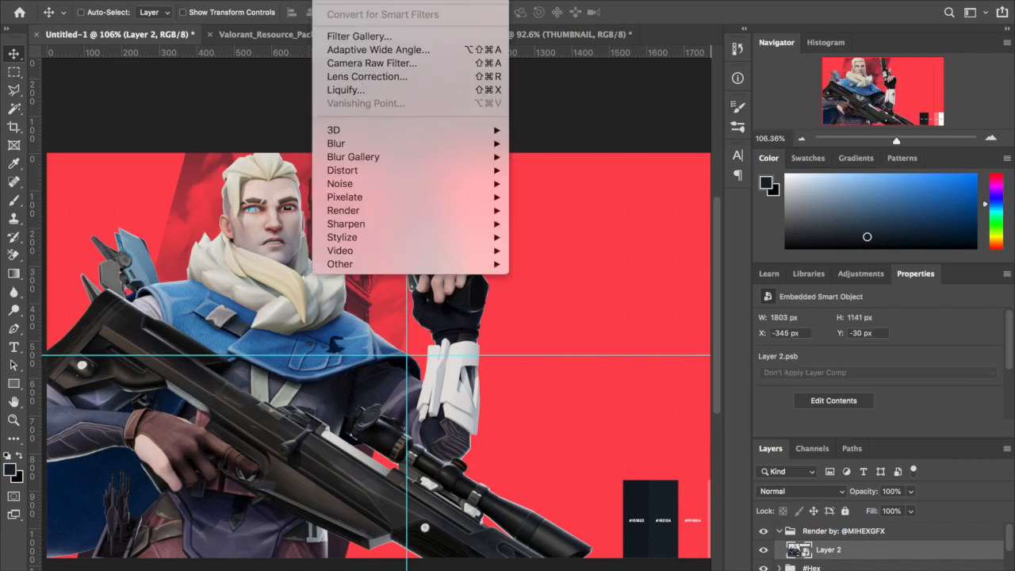
{"action": "mouse_move", "coordinate": [362, 0]}
{"action": "mouse_move", "coordinate": [329, 0]}
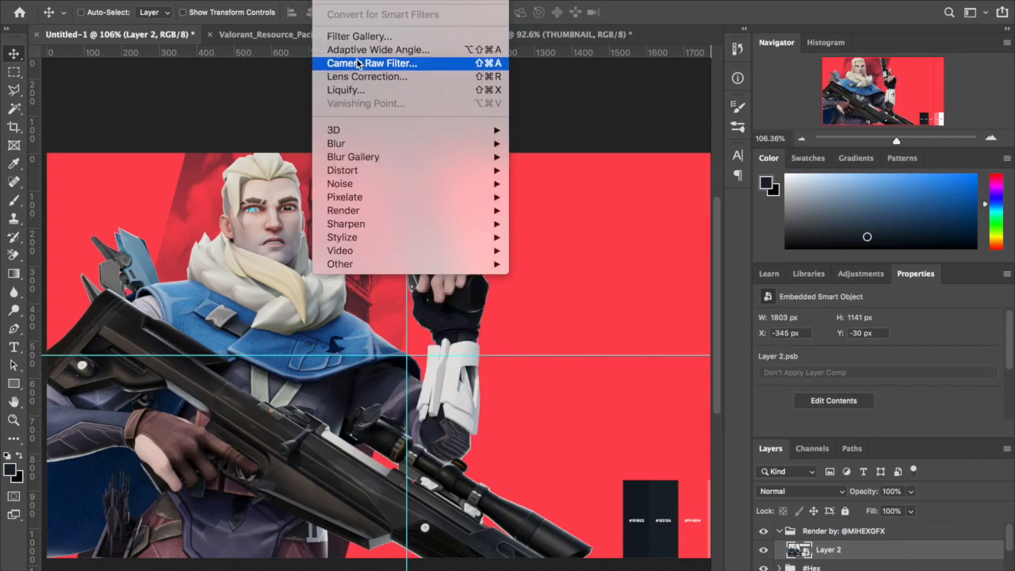
{"action": "left_click", "coordinate": [361, 62]}
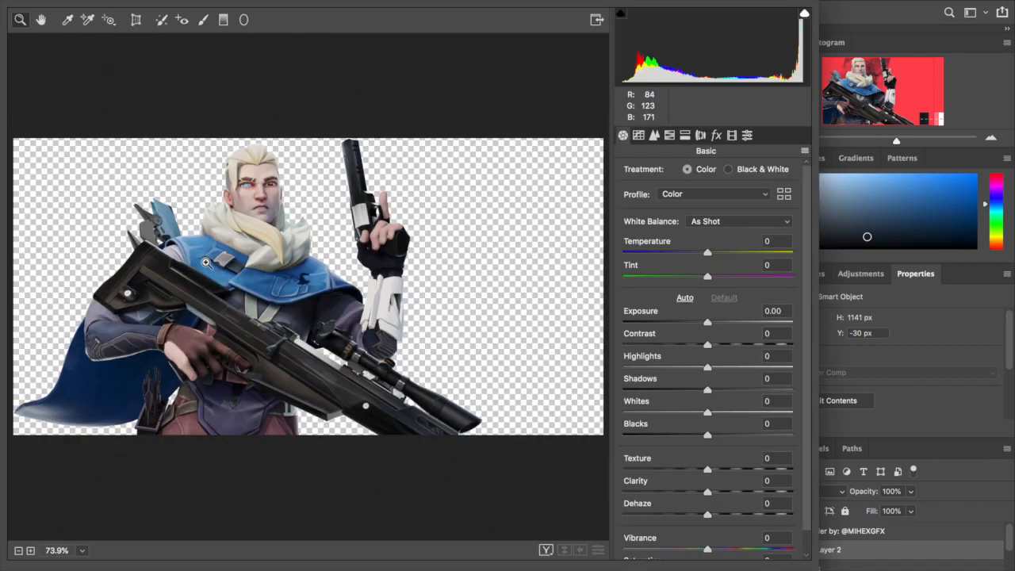
{"action": "left_click", "coordinate": [748, 136]}
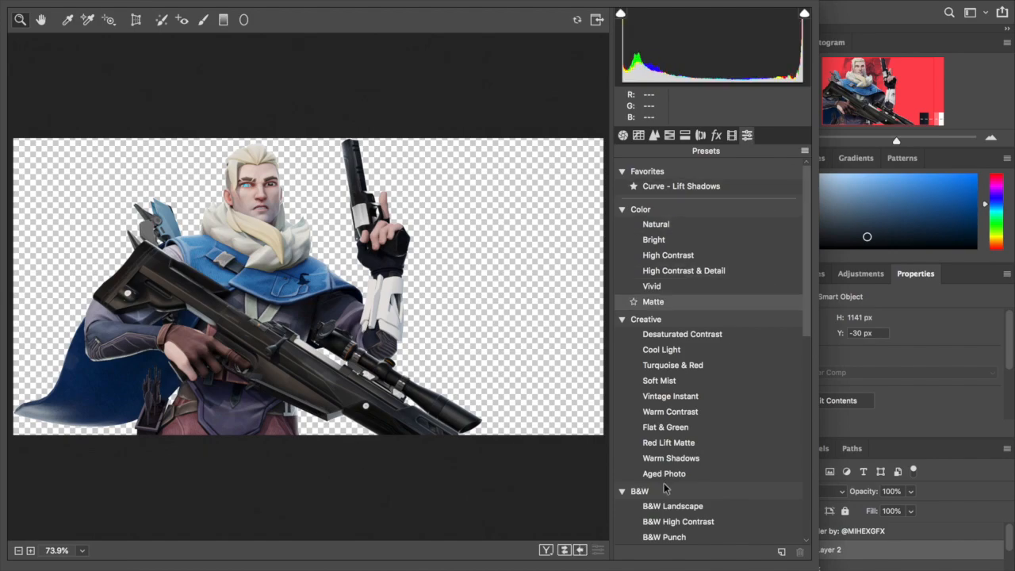
{"action": "left_click", "coordinate": [665, 520]}
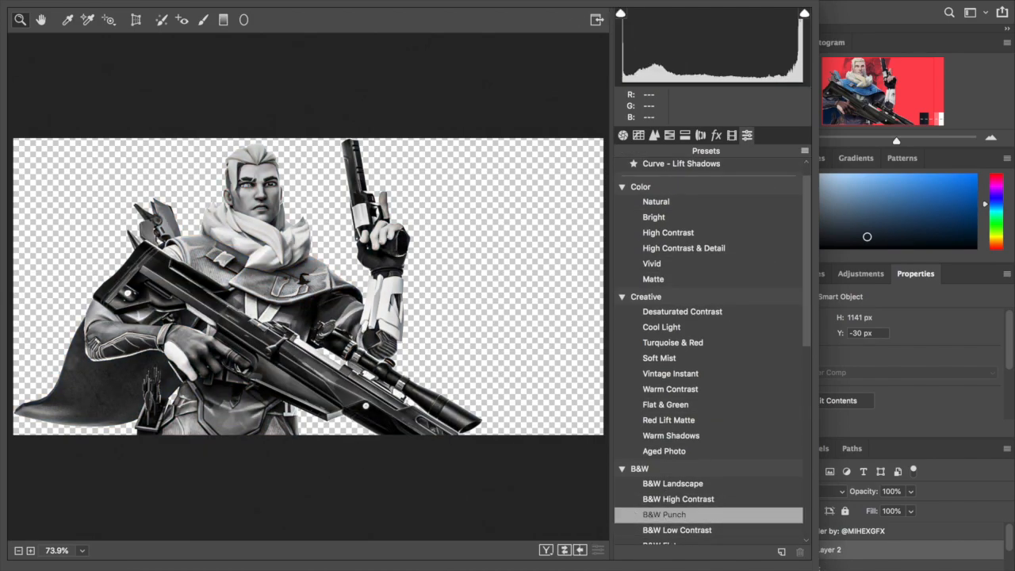
{"action": "left_click", "coordinate": [793, 570]}
Add a Gradient Map adjustment layer above Layer 2 inside the character render group.
{"action": "scroll", "coordinate": [291, 327], "scroll_direction": "down", "scroll_amount": 3}
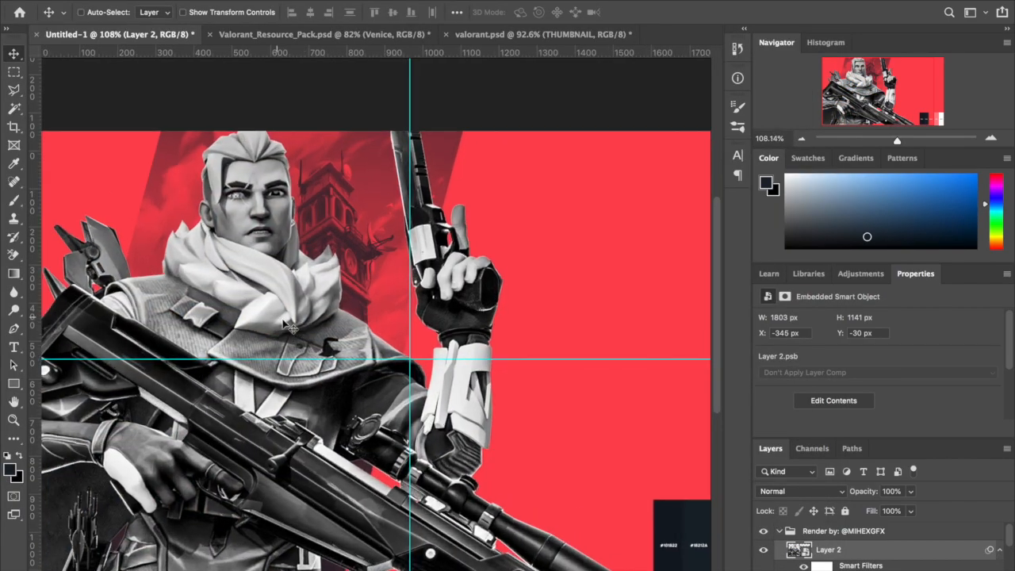
{"action": "scroll", "coordinate": [283, 319], "scroll_direction": "up", "scroll_amount": 2}
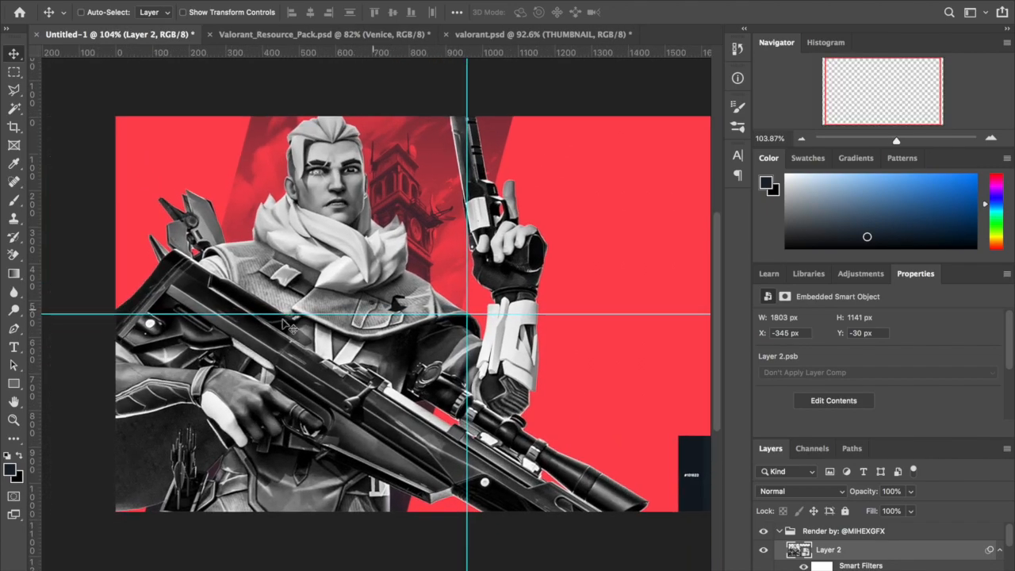
{"action": "scroll", "coordinate": [842, 553], "scroll_direction": "down", "scroll_amount": 1}
{"action": "scroll", "coordinate": [807, 544], "scroll_direction": "up", "scroll_amount": 1}
{"action": "left_click", "coordinate": [892, 568]}
{"action": "left_click", "coordinate": [964, 554]}
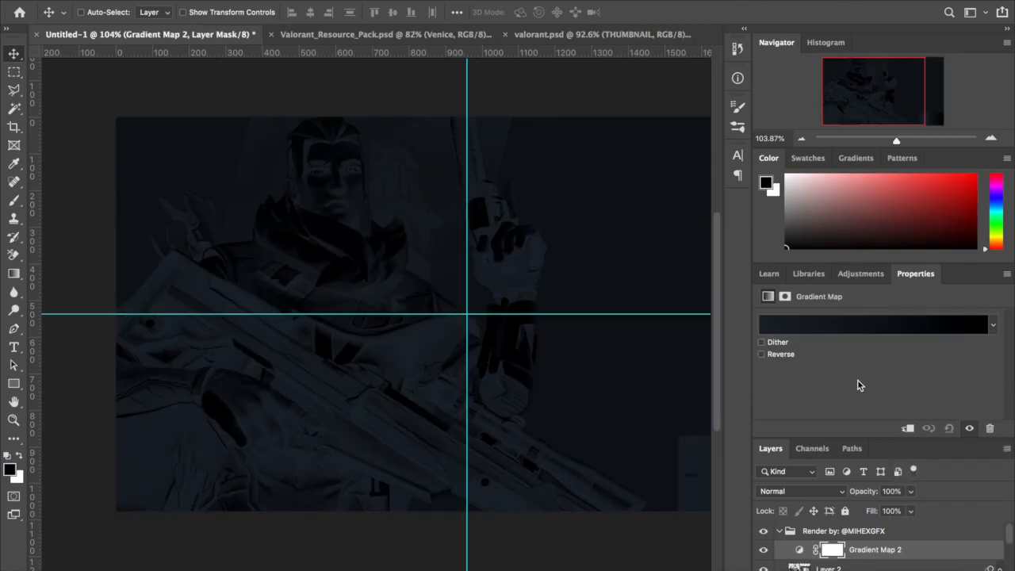
{"action": "left_click", "coordinate": [813, 330]}
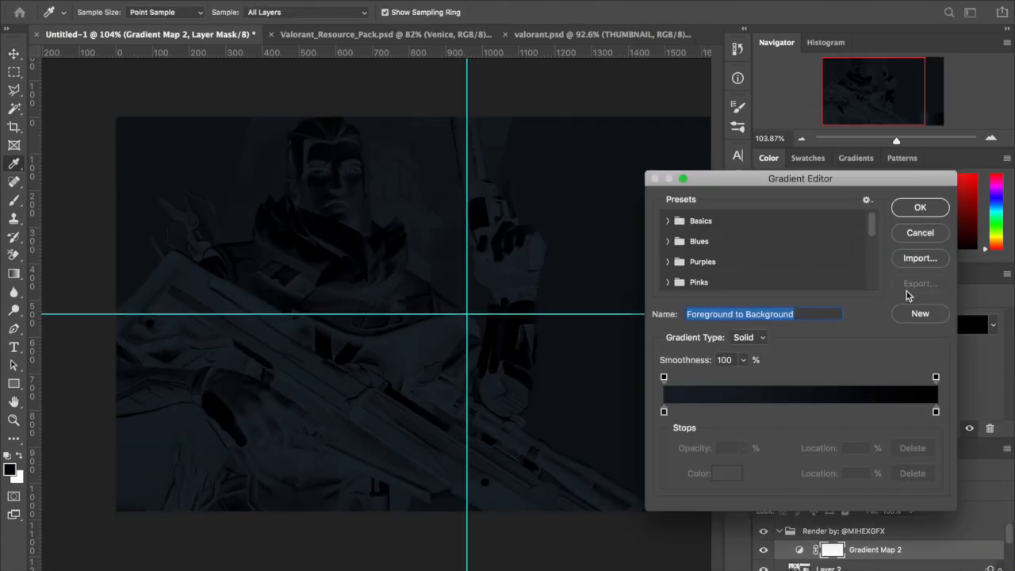
{"action": "left_click", "coordinate": [922, 238]}
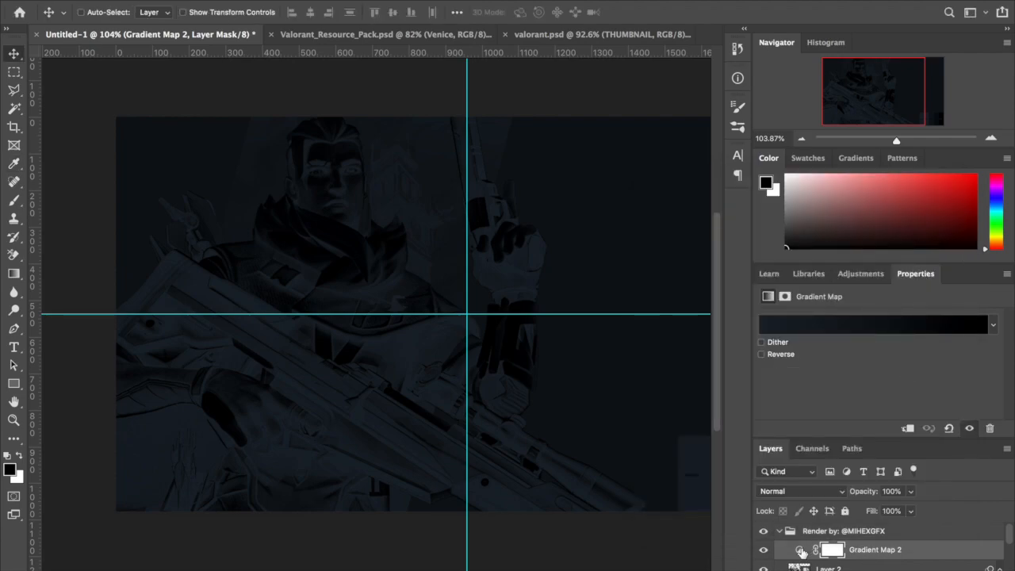
{"action": "left_click", "coordinate": [801, 551]}
Duplicate the Venice panel's Gradient Map 1 layer and move the copy into the character render group above Layer 2.
{"action": "scroll", "coordinate": [832, 556], "scroll_direction": "down", "scroll_amount": 5}
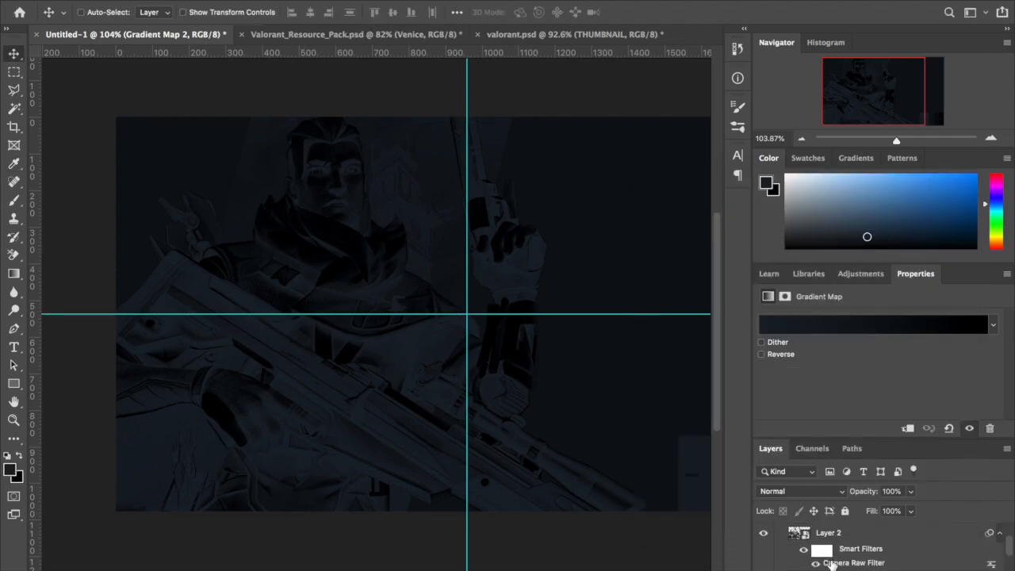
{"action": "left_click", "coordinate": [882, 536]}
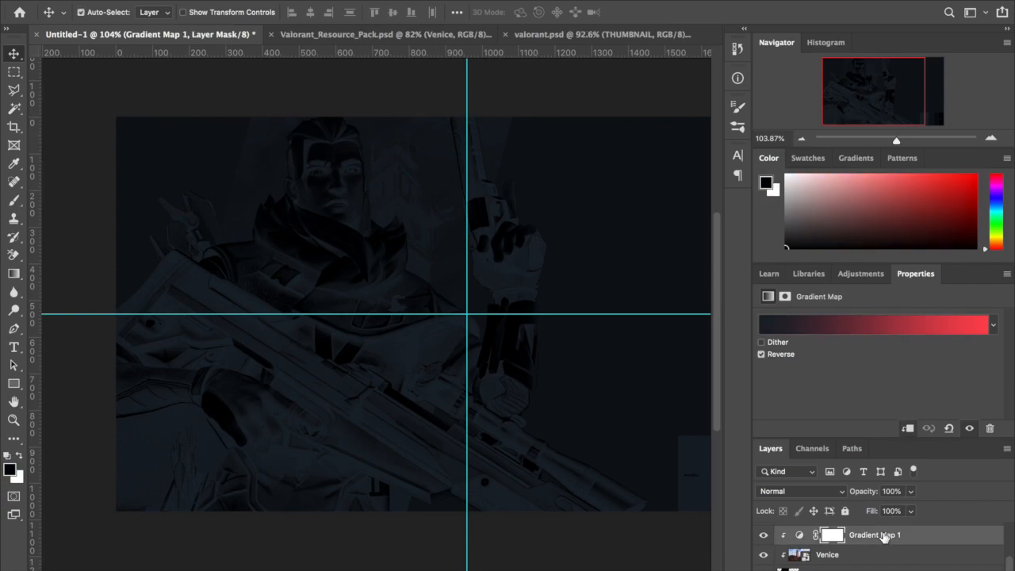
{"action": "key", "text": "super+j"}
{"action": "scroll", "coordinate": [882, 523], "scroll_direction": "up", "scroll_amount": 5}
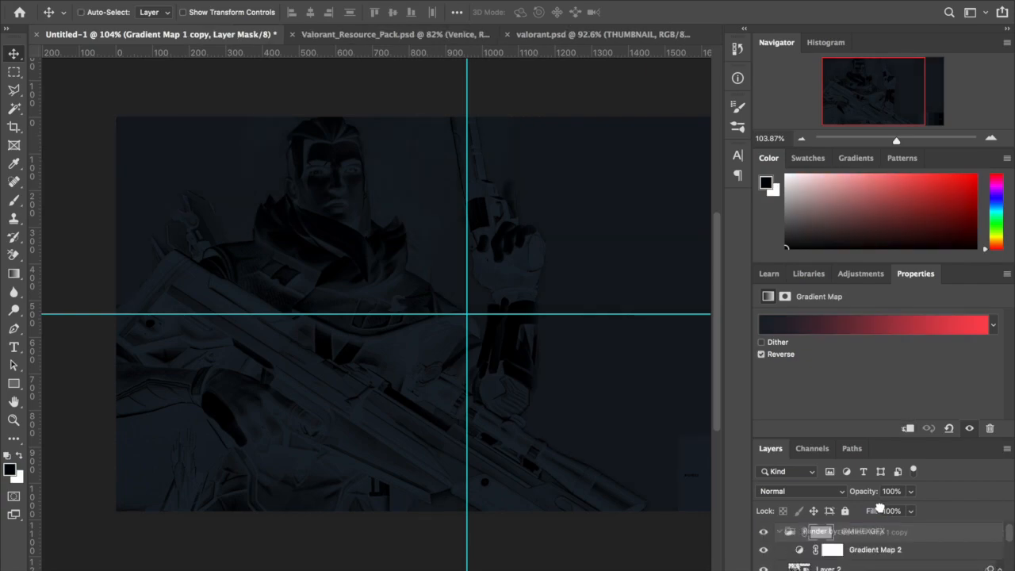
Delete the Gradient Map 2 adjustment layer, including its mask, from the character render group.
{"action": "left_click", "coordinate": [872, 553]}
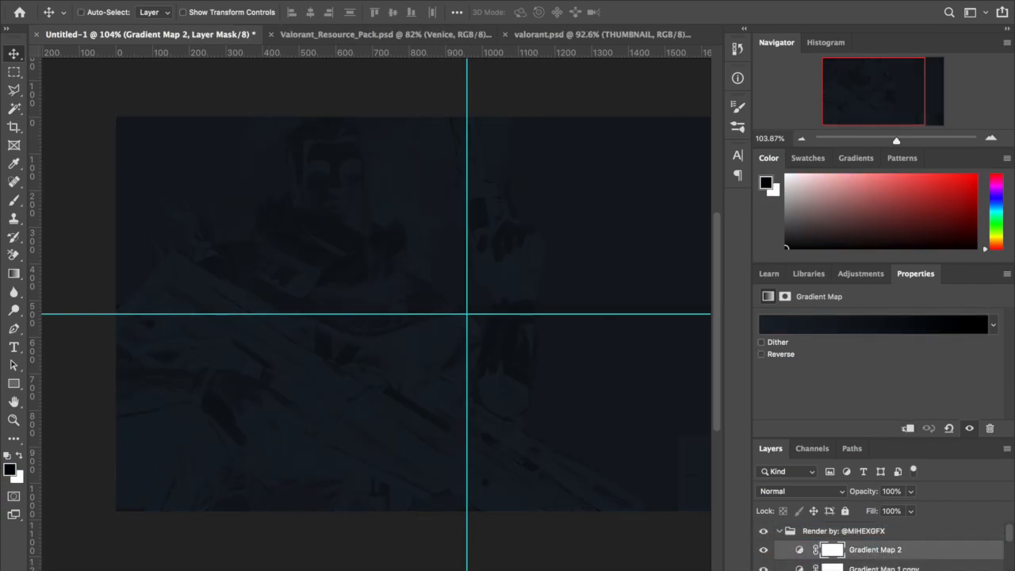
{"action": "key", "text": "Delete"}
{"action": "left_click", "coordinate": [640, 200]}
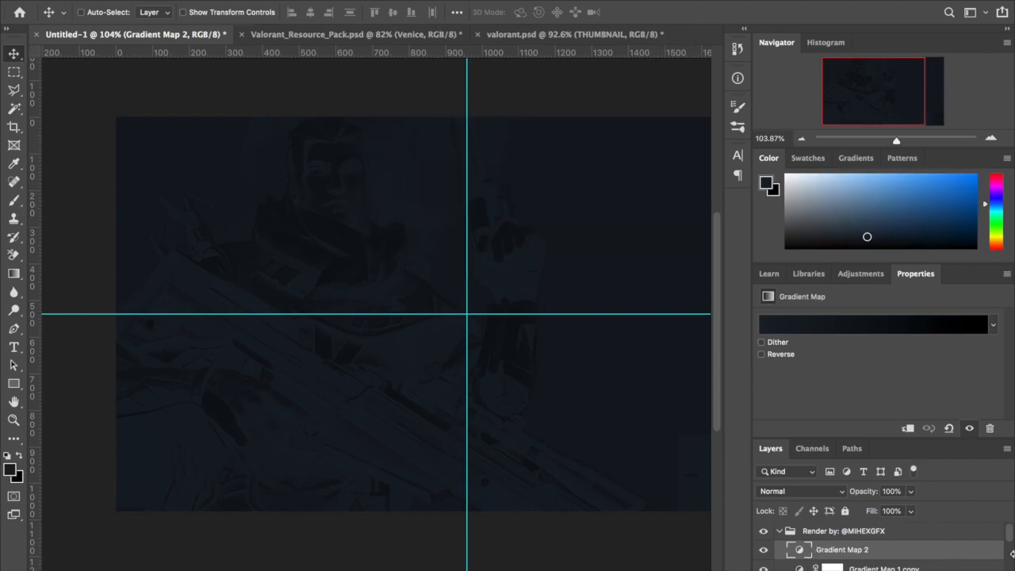
{"action": "key", "text": "Delete"}
{"action": "left_click", "coordinate": [635, 200]}
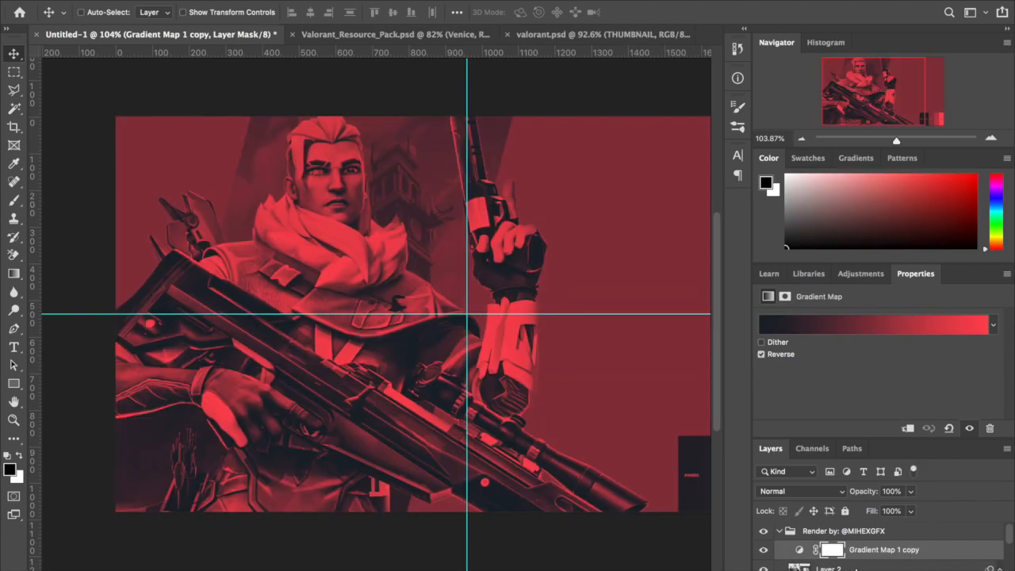
Set both color stops of the copied gradient map to red #ff4654 and clip the adjustment to the character's Layer 2.
{"action": "left_click", "coordinate": [860, 334]}
{"action": "double_click", "coordinate": [664, 412]}
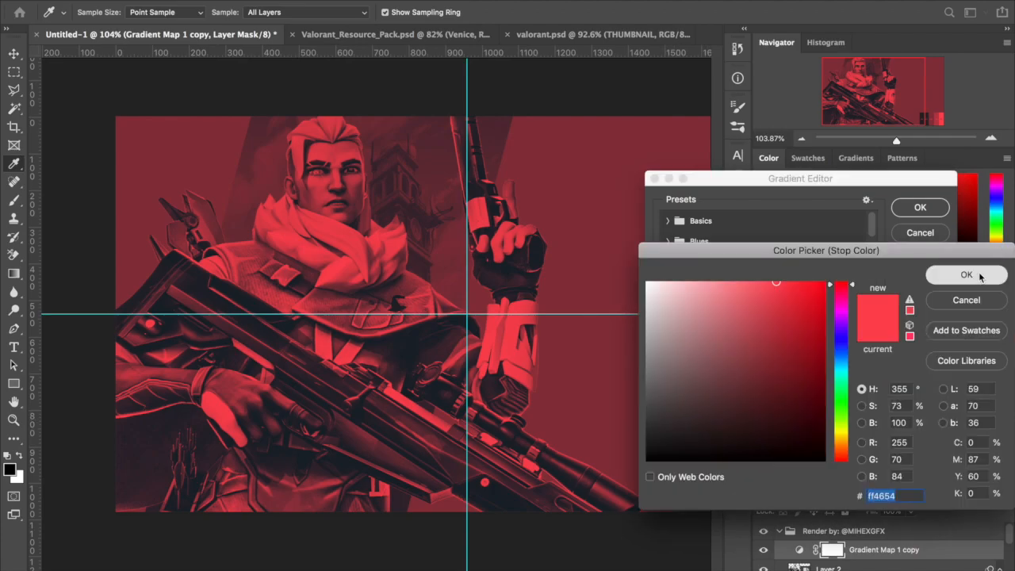
{"action": "left_click", "coordinate": [967, 275]}
{"action": "double_click", "coordinate": [936, 413]}
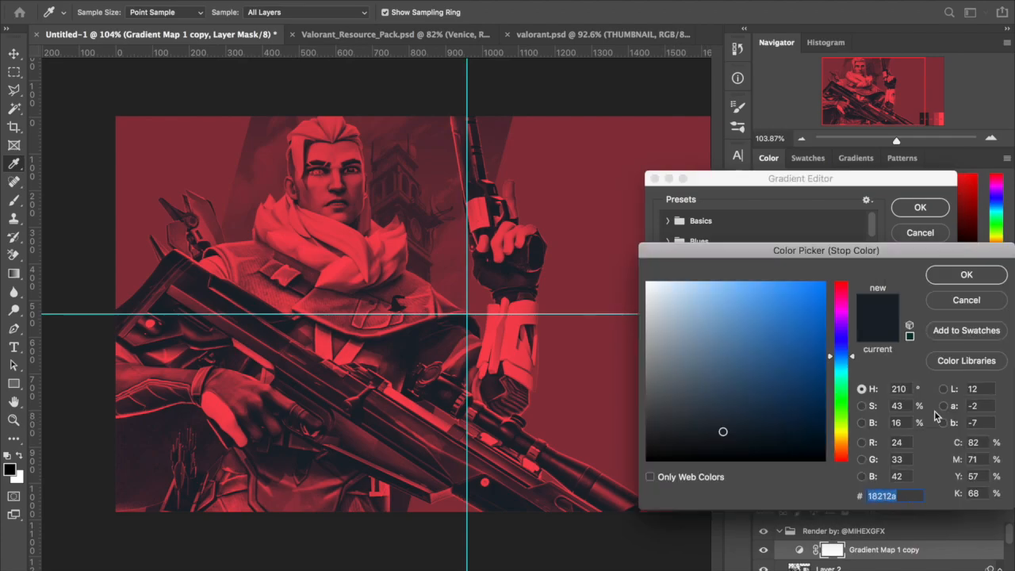
{"action": "key", "text": "ctrl+v"}
{"action": "left_click", "coordinate": [981, 281]}
{"action": "left_click", "coordinate": [920, 207]}
{"action": "key", "text": "v"}
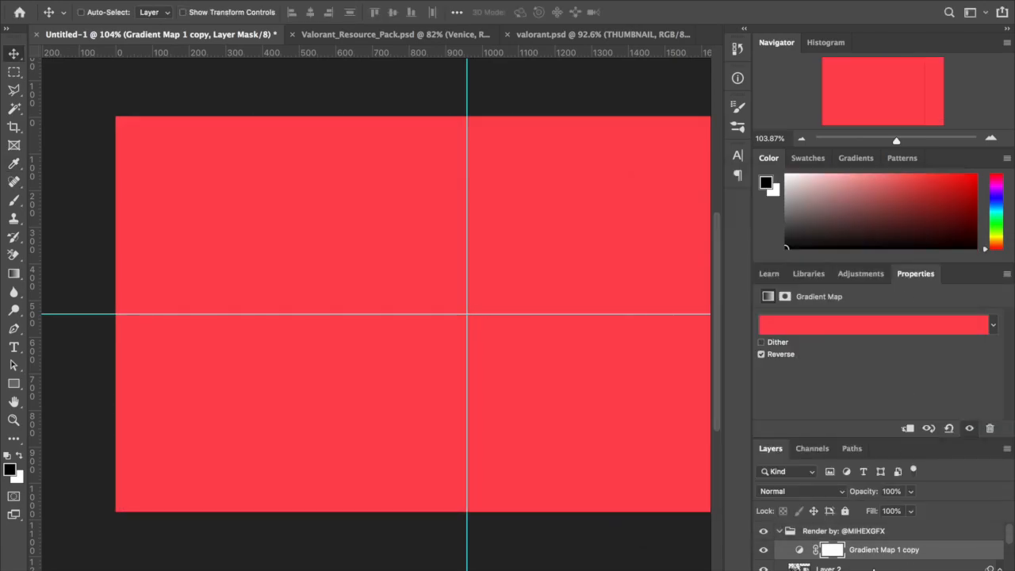
{"action": "scroll", "coordinate": [502, 373], "scroll_direction": "up", "scroll_amount": 1}
{"action": "scroll", "coordinate": [503, 369], "scroll_direction": "down", "scroll_amount": 1}
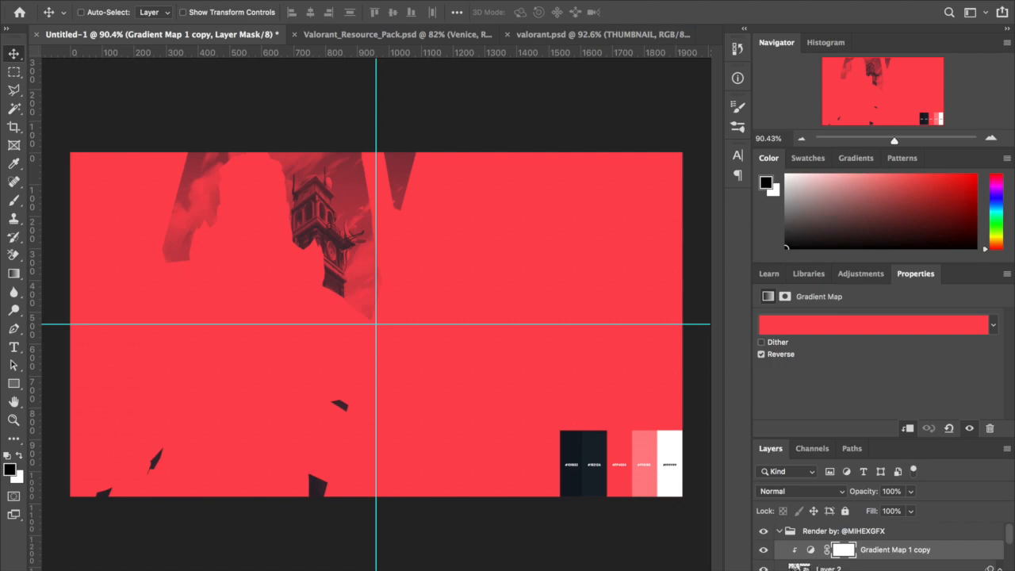
Mask the red gradient map copy with Color Range, sampling the character's grey tones at a fuzziness of 42.
{"action": "left_click", "coordinate": [843, 552]}
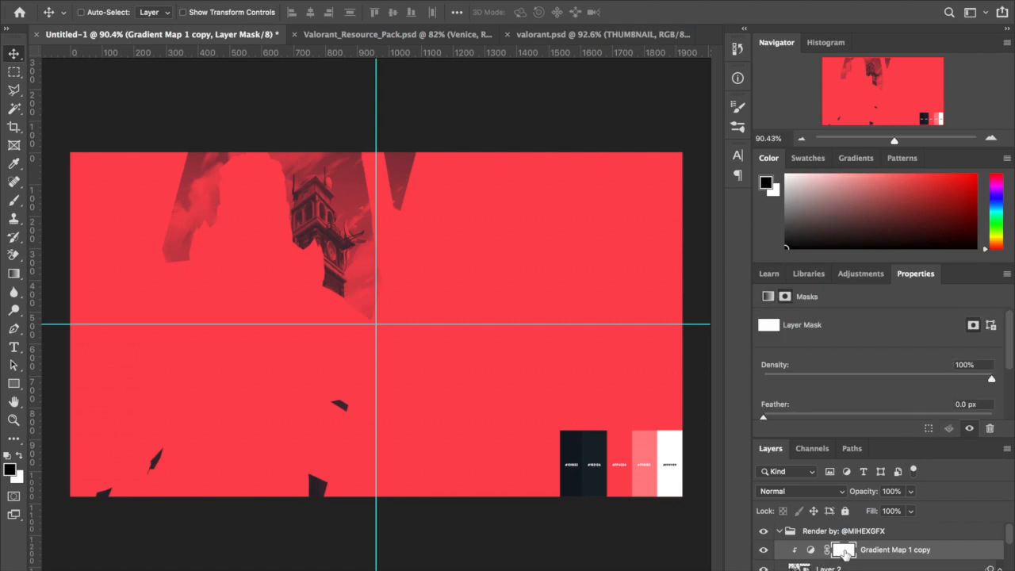
{"action": "left_click", "coordinate": [279, 0]}
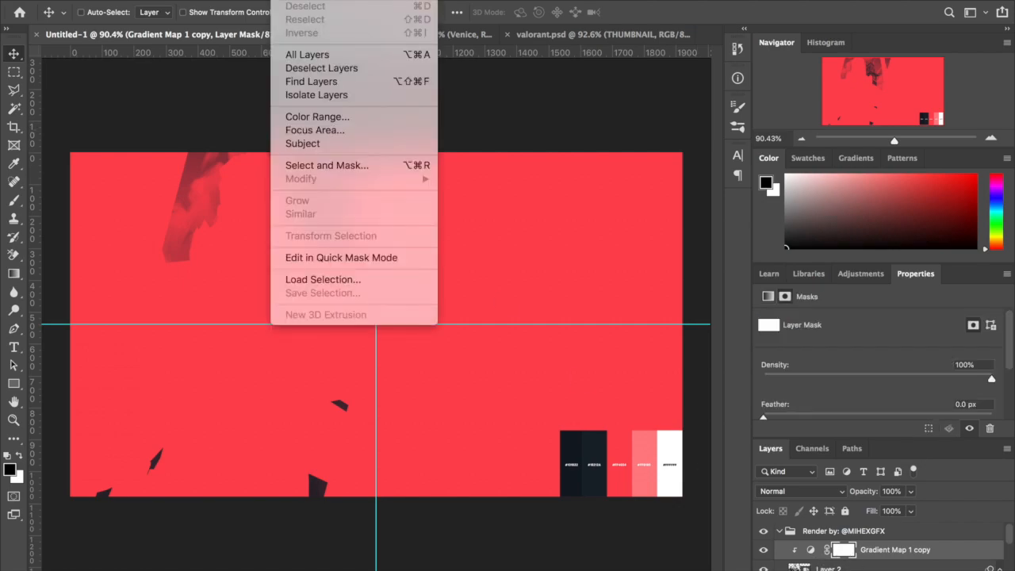
{"action": "left_click", "coordinate": [334, 120]}
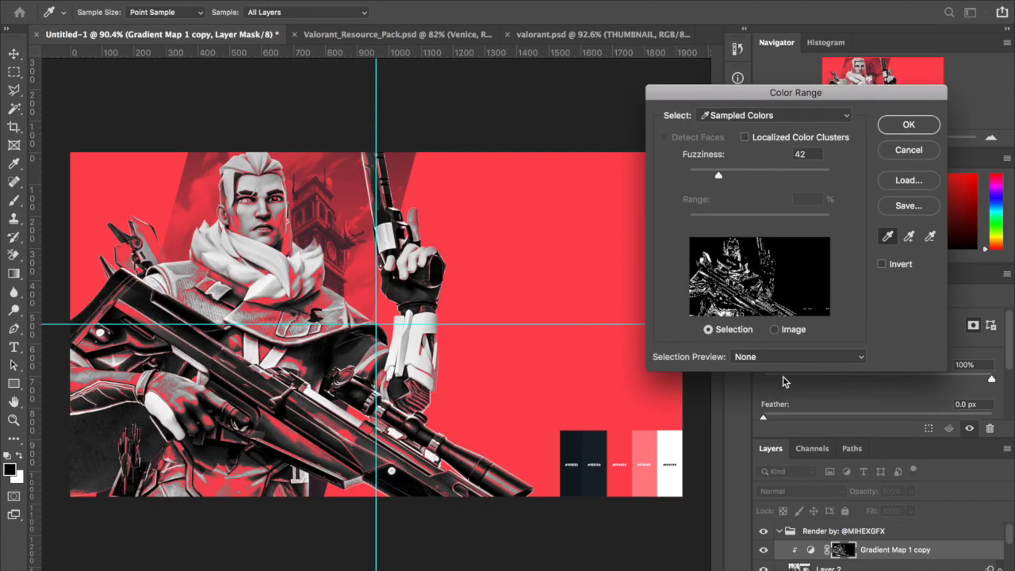
{"action": "left_click", "coordinate": [732, 291]}
{"action": "left_click", "coordinate": [735, 290]}
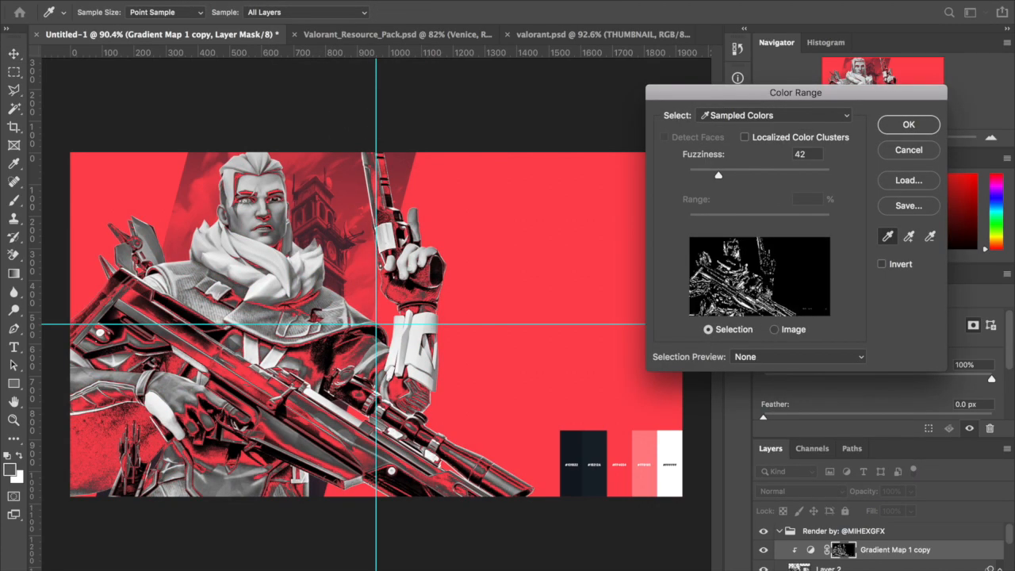
{"action": "left_click", "coordinate": [733, 267]}
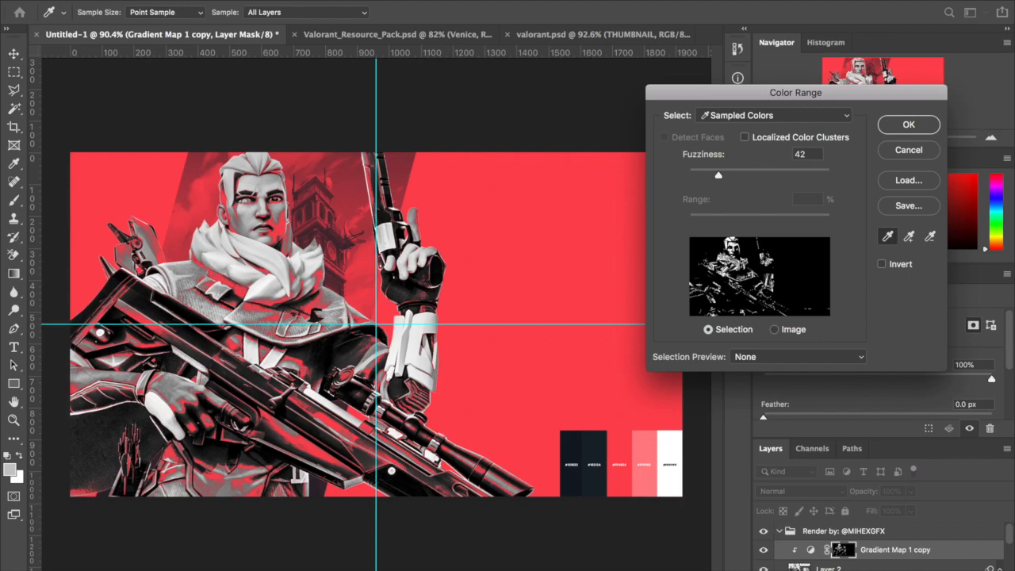
{"action": "left_click", "coordinate": [733, 267]}
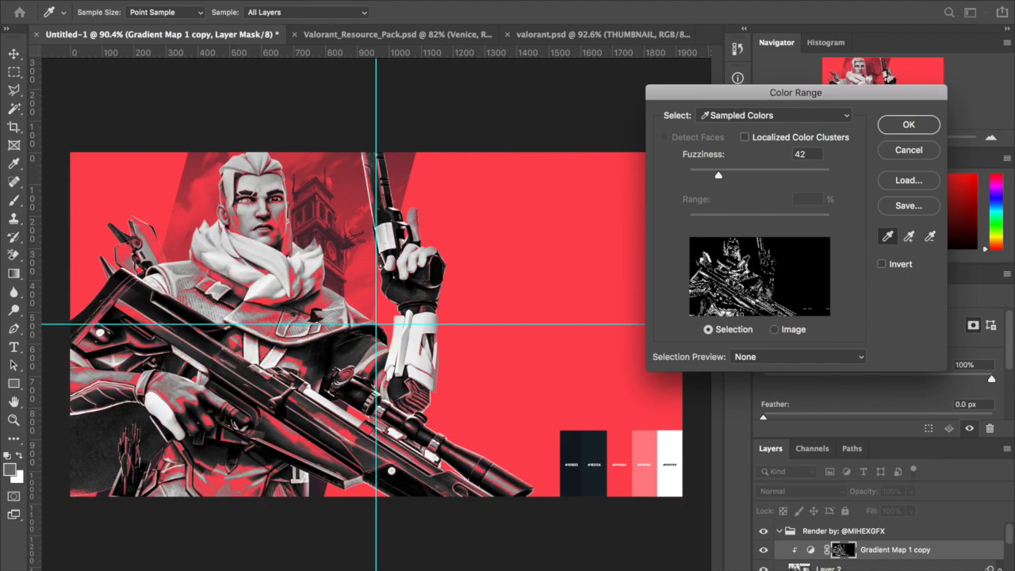
{"action": "left_click", "coordinate": [391, 471]}
{"action": "left_click", "coordinate": [391, 471]}
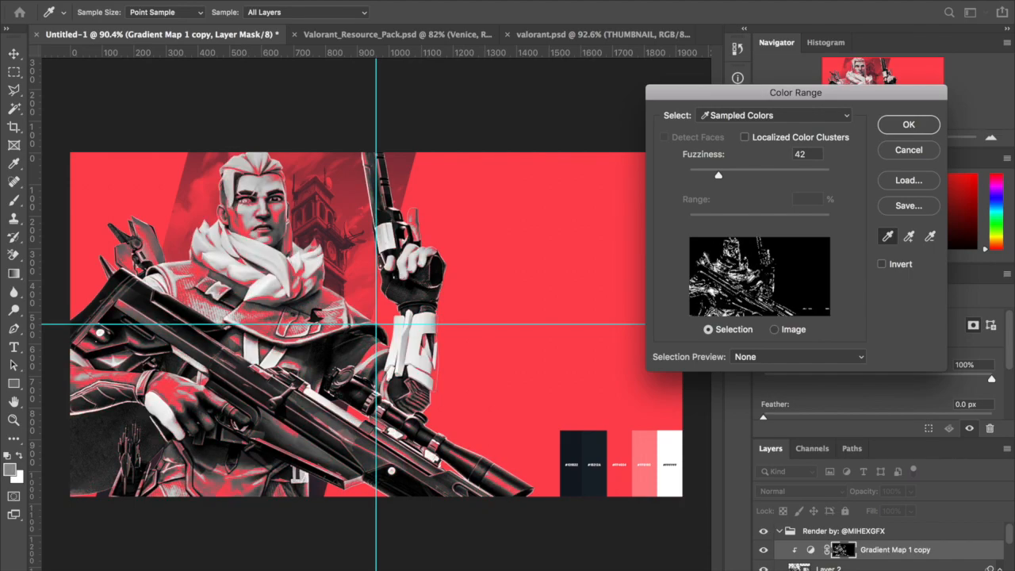
{"action": "left_click", "coordinate": [391, 471]}
{"action": "left_click", "coordinate": [391, 471]}
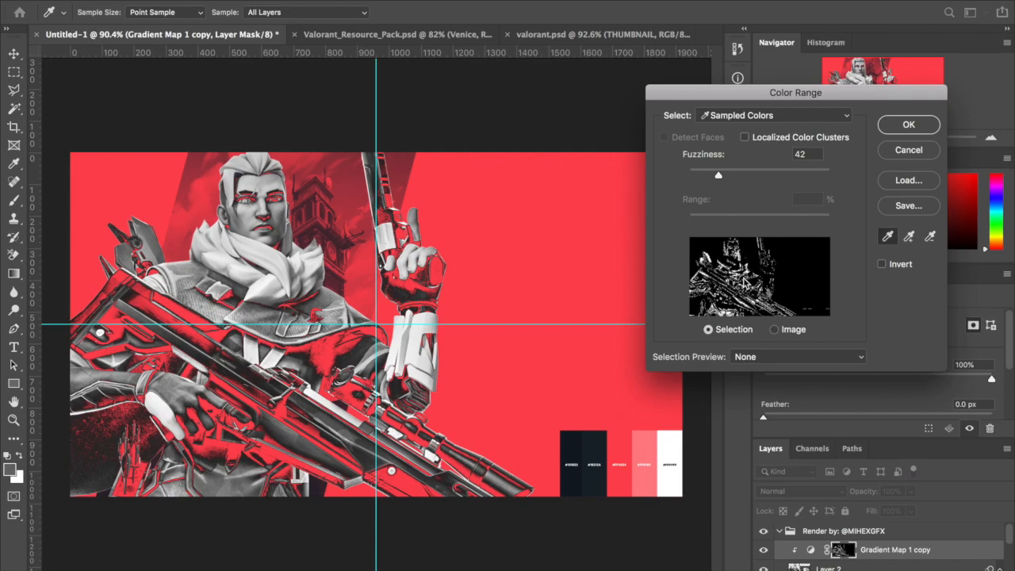
{"action": "left_click", "coordinate": [910, 127]}
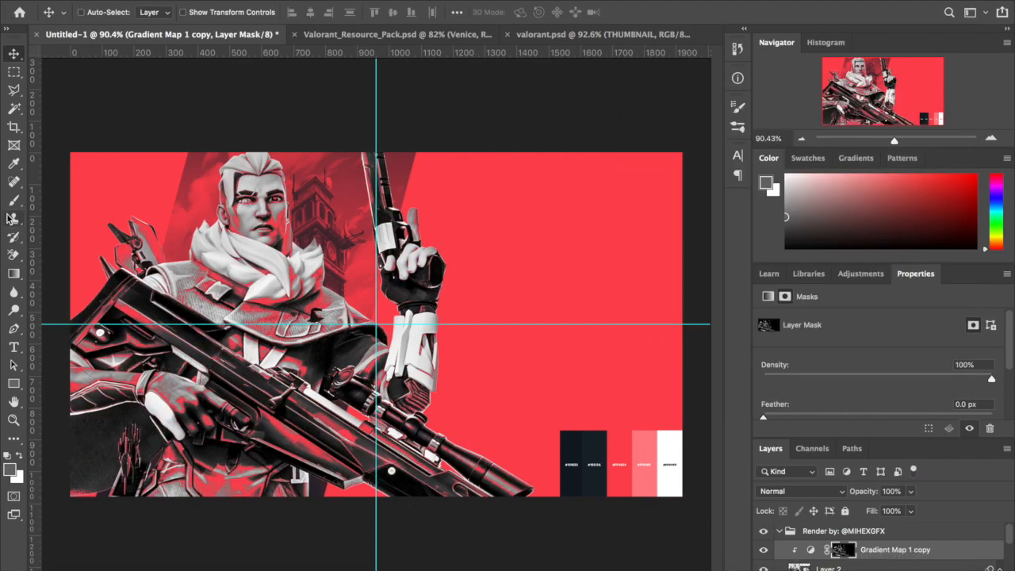
Paint black with a soft brush on the gradient map copy's mask to remove the red tint from the character's face.
{"action": "key", "text": "b"}
{"action": "left_click_drag", "start_coordinate": [261, 237], "coordinate": [319, 236]}
{"action": "key", "text": "x"}
{"action": "scroll", "coordinate": [227, 278], "scroll_direction": "up", "scroll_amount": 2}
{"action": "scroll", "coordinate": [227, 278], "scroll_direction": "up", "scroll_amount": 2}
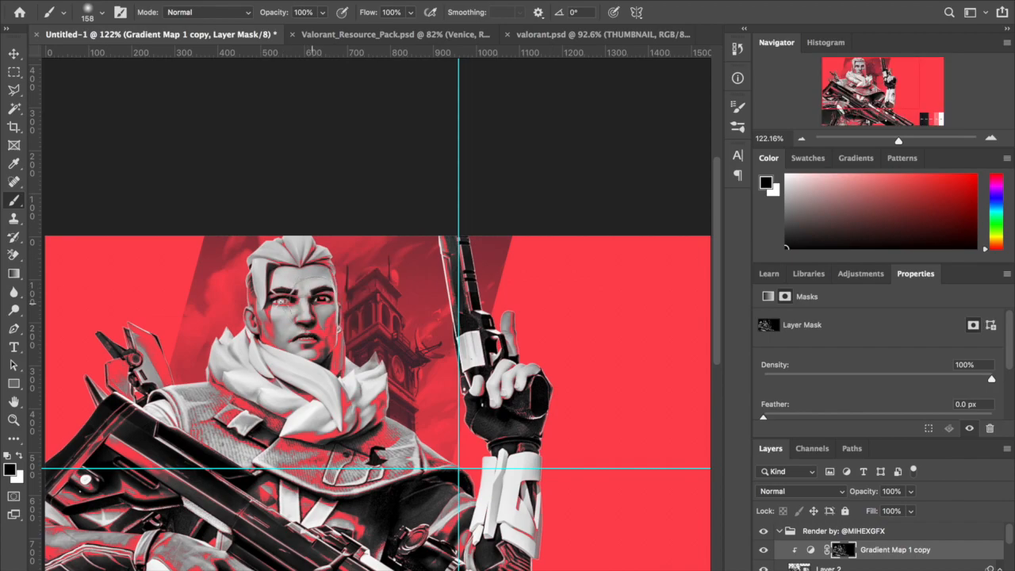
{"action": "left_click_drag", "start_coordinate": [279, 311], "coordinate": [238, 311]}
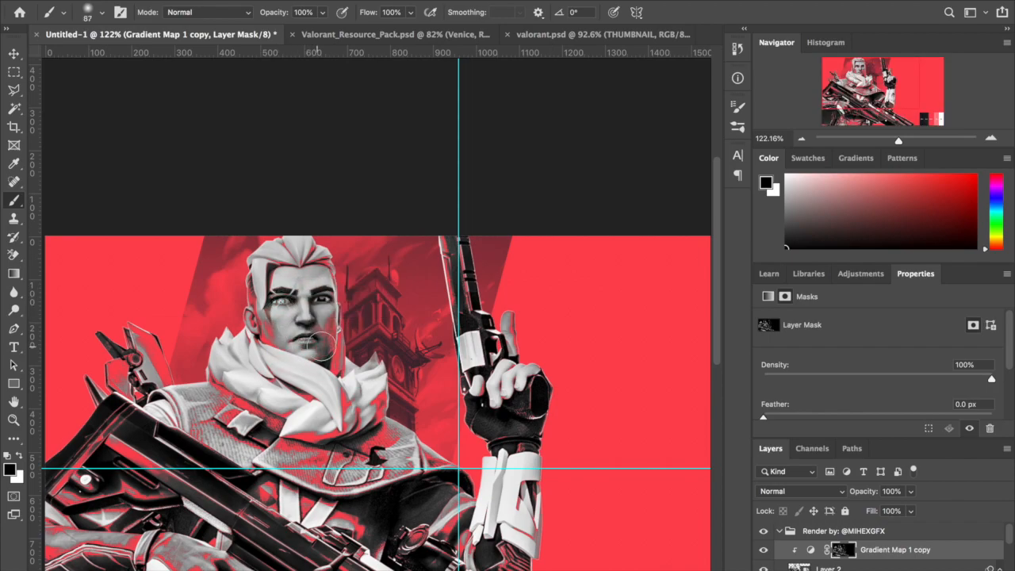
{"action": "scroll", "coordinate": [327, 295], "scroll_direction": "down", "scroll_amount": 4}
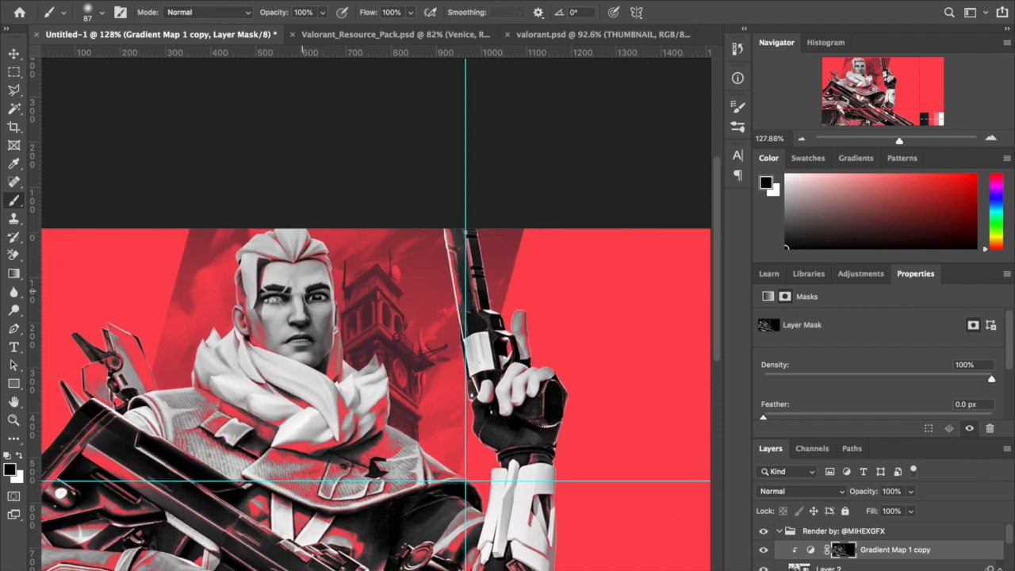
{"action": "scroll", "coordinate": [317, 295], "scroll_direction": "up", "scroll_amount": 1}
{"action": "scroll", "coordinate": [318, 295], "scroll_direction": "up", "scroll_amount": 3}
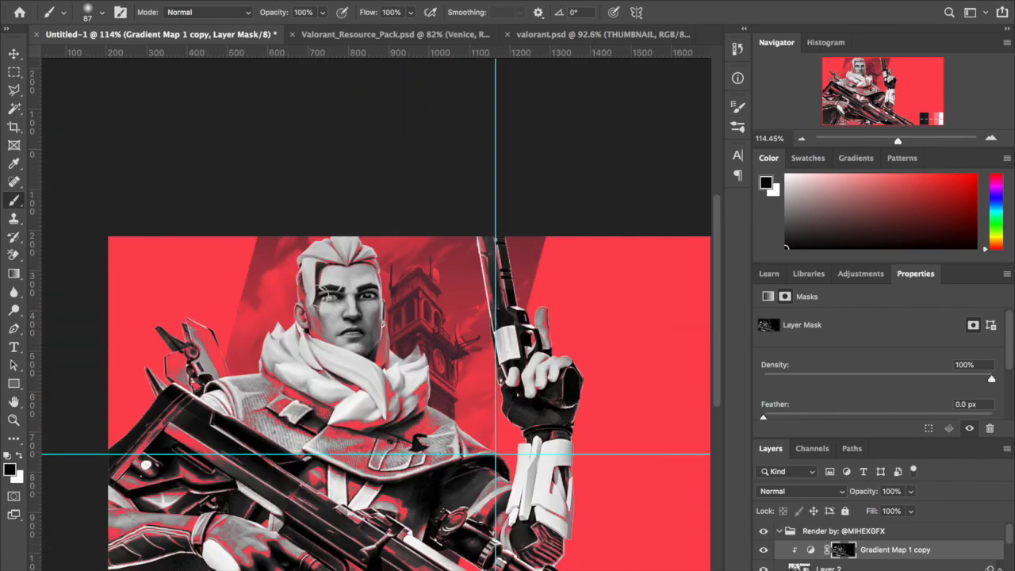
{"action": "scroll", "coordinate": [317, 297], "scroll_direction": "up", "scroll_amount": 1}
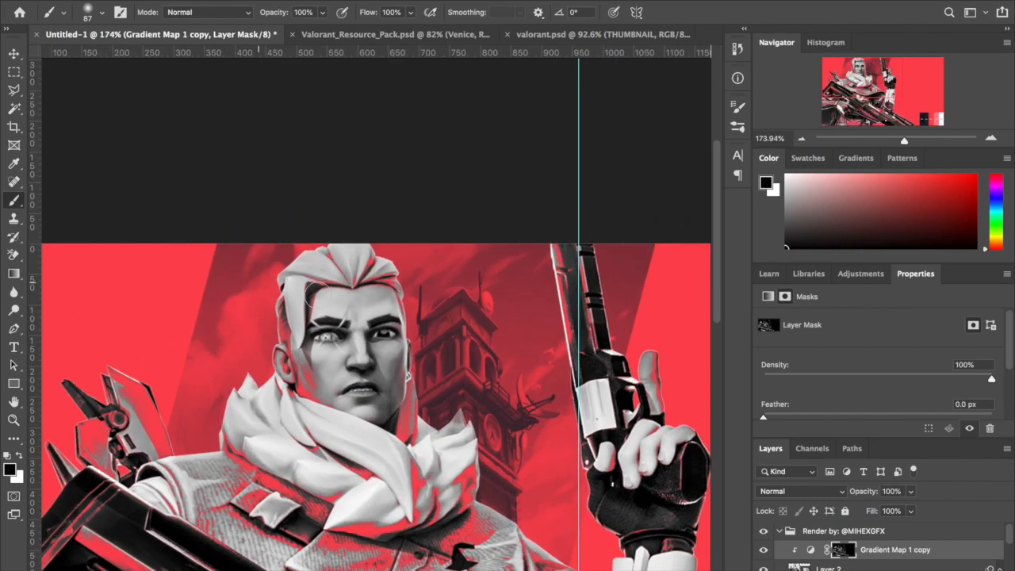
{"action": "scroll", "coordinate": [318, 297], "scroll_direction": "down", "scroll_amount": 2}
{"action": "scroll", "coordinate": [321, 333], "scroll_direction": "up", "scroll_amount": 2}
{"action": "scroll", "coordinate": [381, 349], "scroll_direction": "up", "scroll_amount": 1}
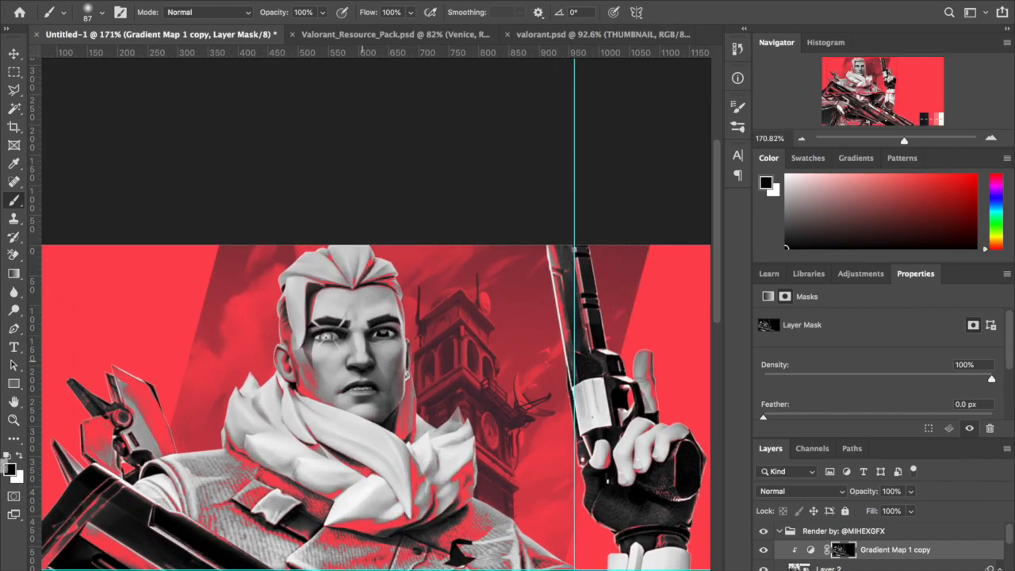
Try painting white on the mask over the character's eye, undo the stroke and leave the Brush tool.
{"action": "key", "text": "x"}
{"action": "mouse_move", "coordinate": [330, 346]}
{"action": "left_mouse_down"}
{"action": "mouse_move", "coordinate": [333, 333]}
{"action": "mouse_move", "coordinate": [351, 330]}
{"action": "left_mouse_up"}
{"action": "key", "text": "ctrl+z"}
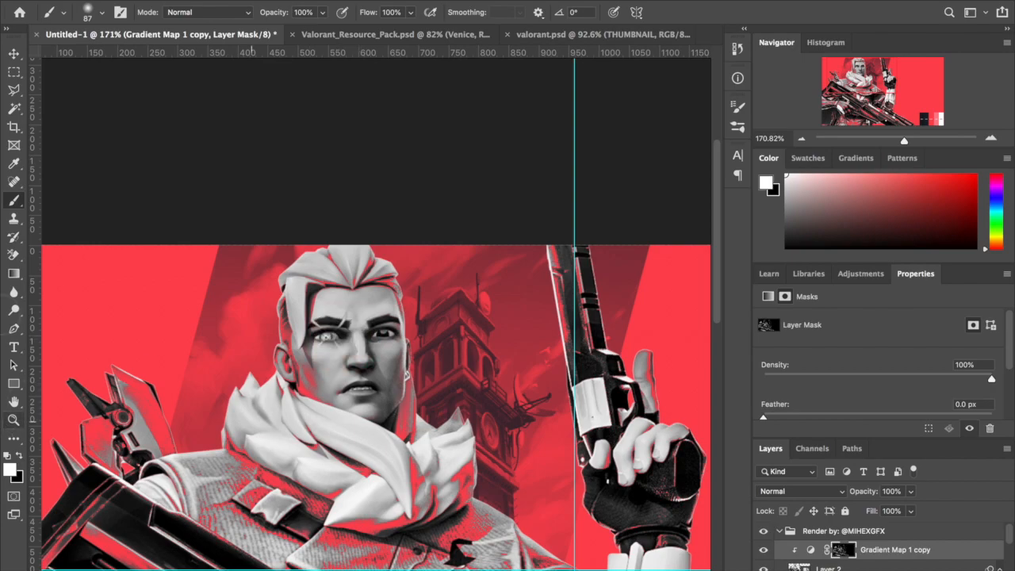
{"action": "left_click", "coordinate": [14, 53]}
Group the layers from the red background up through Gradient Map 1 and name the group bg.
{"action": "scroll", "coordinate": [171, 307], "scroll_direction": "down", "scroll_amount": 2}
{"action": "scroll", "coordinate": [172, 313], "scroll_direction": "down", "scroll_amount": 3}
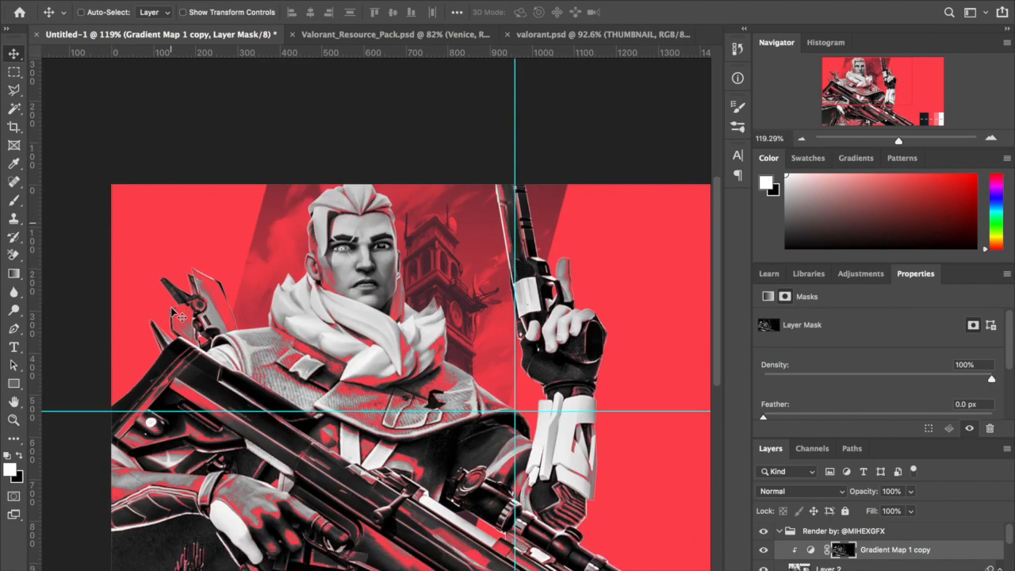
{"action": "scroll", "coordinate": [172, 313], "scroll_direction": "up", "scroll_amount": 1}
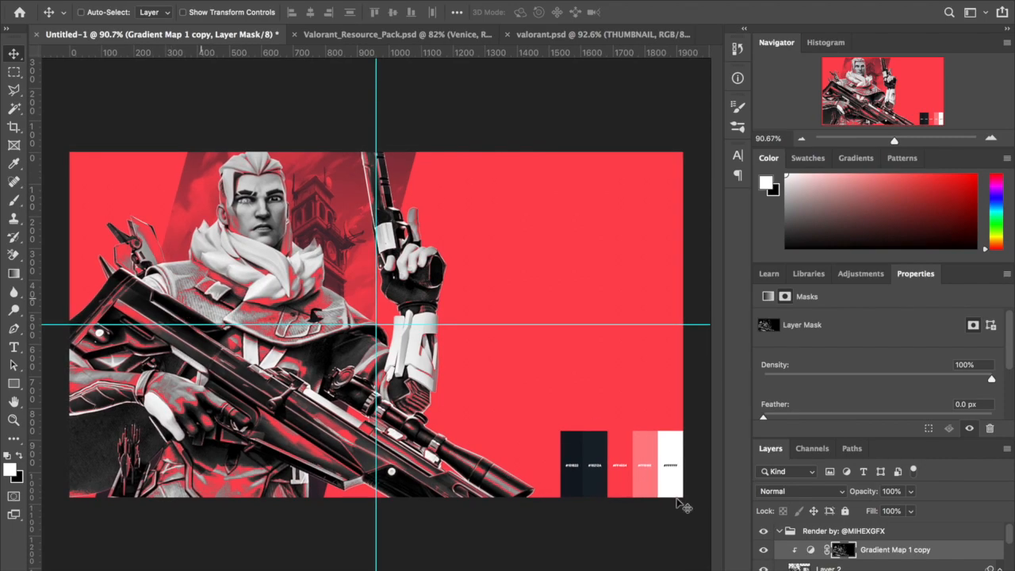
{"action": "scroll", "coordinate": [880, 549], "scroll_direction": "down", "scroll_amount": 5}
{"action": "scroll", "coordinate": [881, 549], "scroll_direction": "up", "scroll_amount": 3}
{"action": "scroll", "coordinate": [881, 549], "scroll_direction": "down", "scroll_amount": 5}
{"action": "scroll", "coordinate": [867, 558], "scroll_direction": "down", "scroll_amount": 1}
{"action": "scroll", "coordinate": [867, 565], "scroll_direction": "down", "scroll_amount": 1}
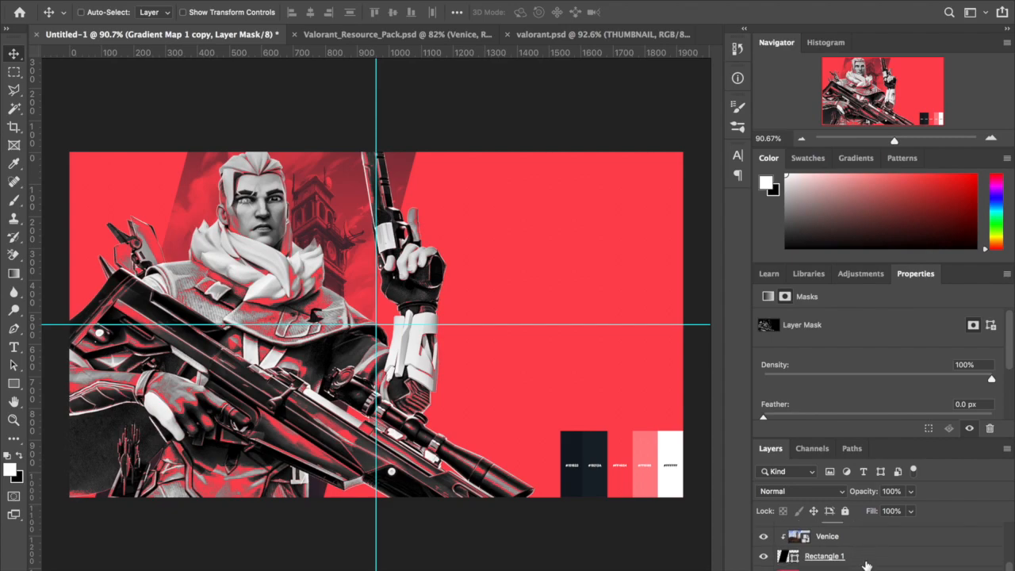
{"action": "left_click", "coordinate": [867, 568]}
{"action": "scroll", "coordinate": [867, 565], "scroll_direction": "up", "scroll_amount": 2}
{"action": "left_click", "coordinate": [867, 566]}
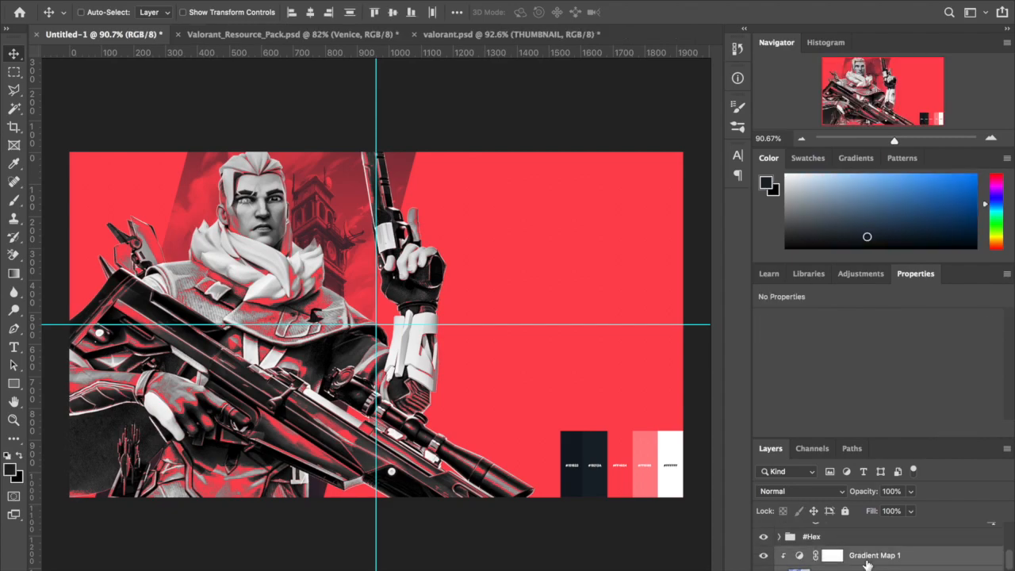
{"action": "scroll", "coordinate": [860, 564], "scroll_direction": "up", "scroll_amount": 1}
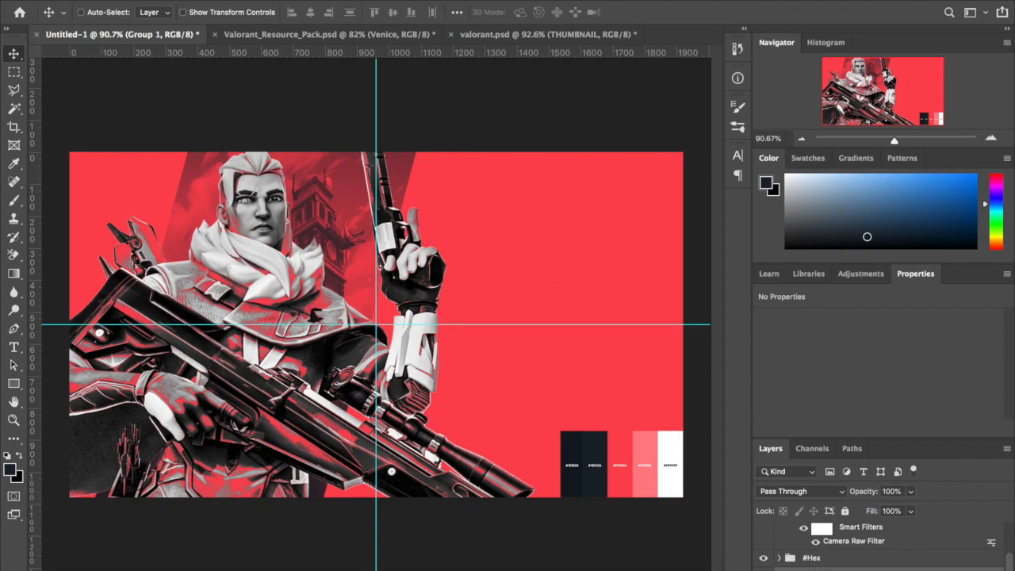
{"action": "key", "text": "Return"}
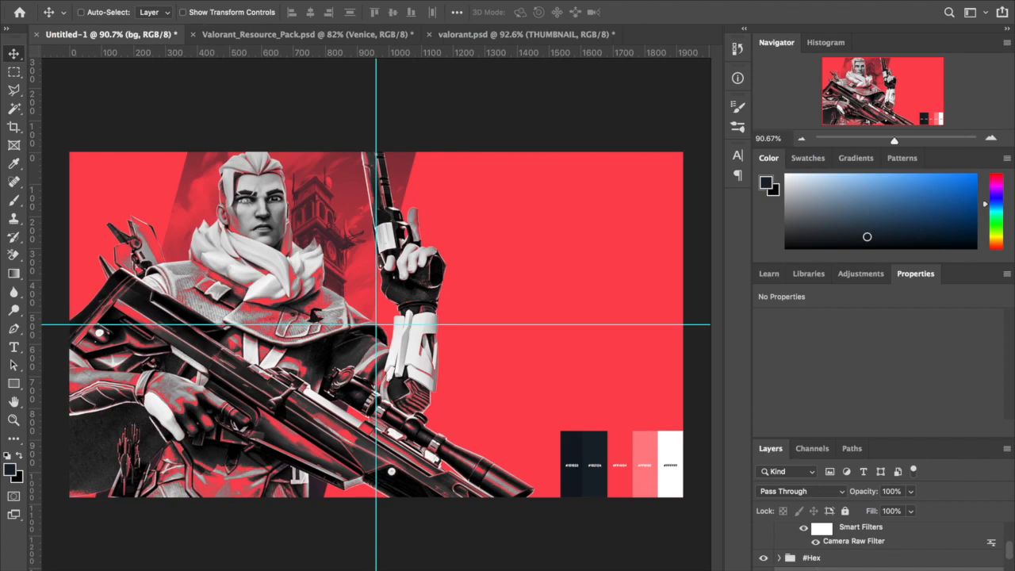
Expand the bg group and select its Gradient Map 1 layer.
{"action": "scroll", "coordinate": [857, 555], "scroll_direction": "down", "scroll_amount": 2}
{"action": "left_click", "coordinate": [851, 554]}
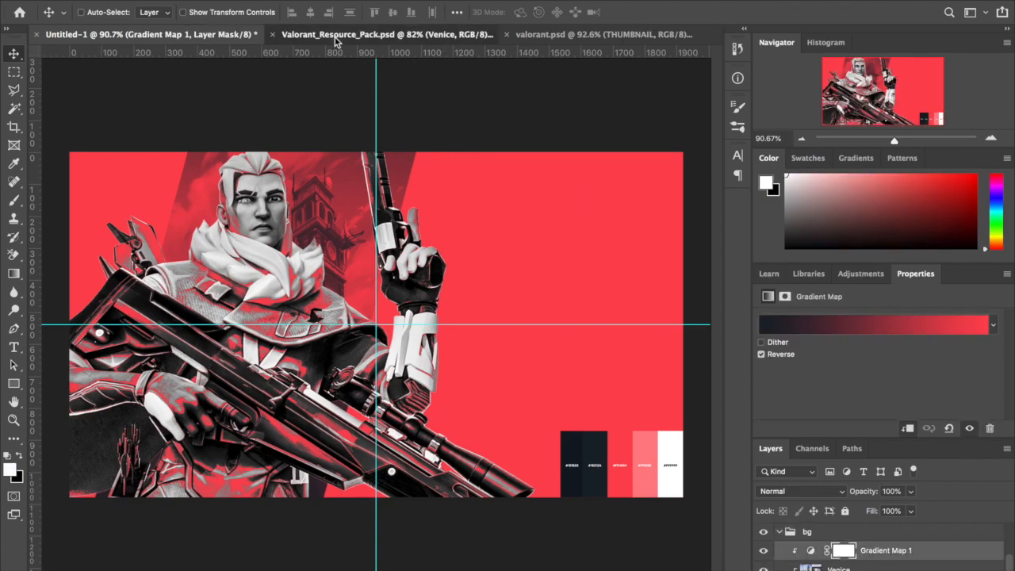
In Valorant_Resource_Pack.psd, hide the Maps group, show the Assets group and select its Texture layer.
{"action": "left_click", "coordinate": [335, 35]}
{"action": "scroll", "coordinate": [786, 566], "scroll_direction": "up", "scroll_amount": 5}
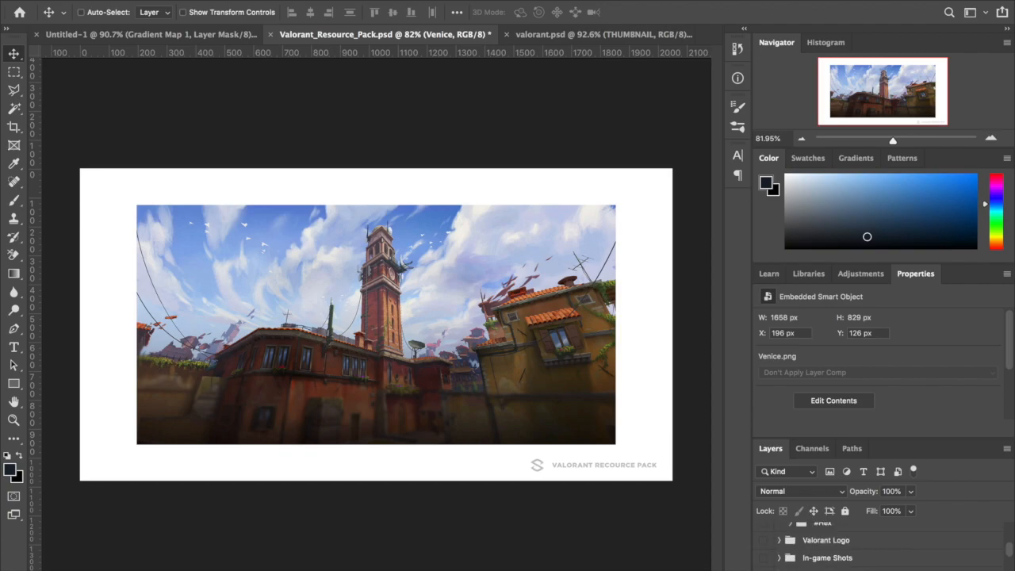
{"action": "left_click", "coordinate": [780, 569]}
{"action": "left_click", "coordinate": [764, 570]}
{"action": "scroll", "coordinate": [782, 566], "scroll_direction": "up", "scroll_amount": 3}
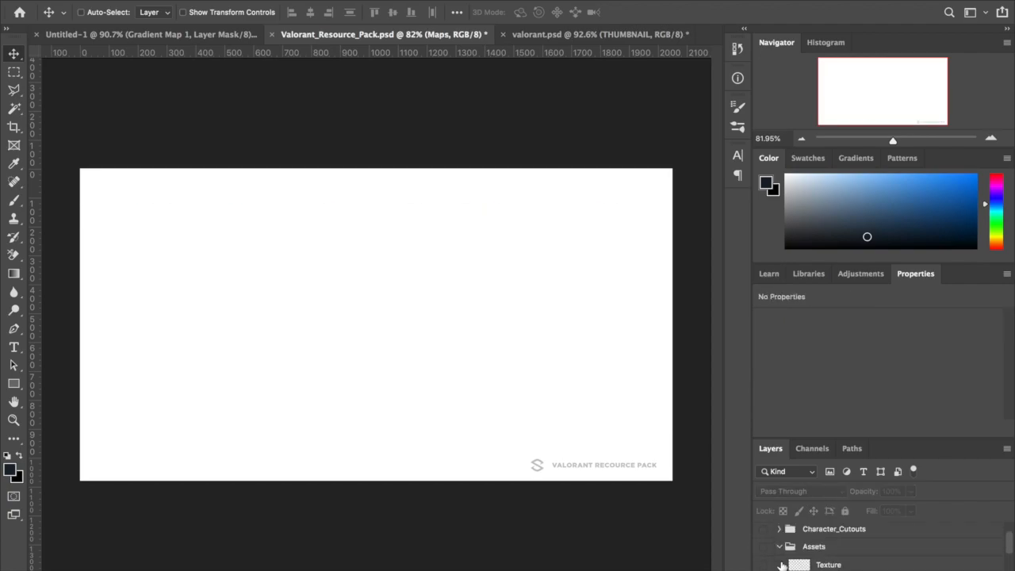
{"action": "left_click", "coordinate": [764, 565]}
{"action": "left_click", "coordinate": [867, 553]}
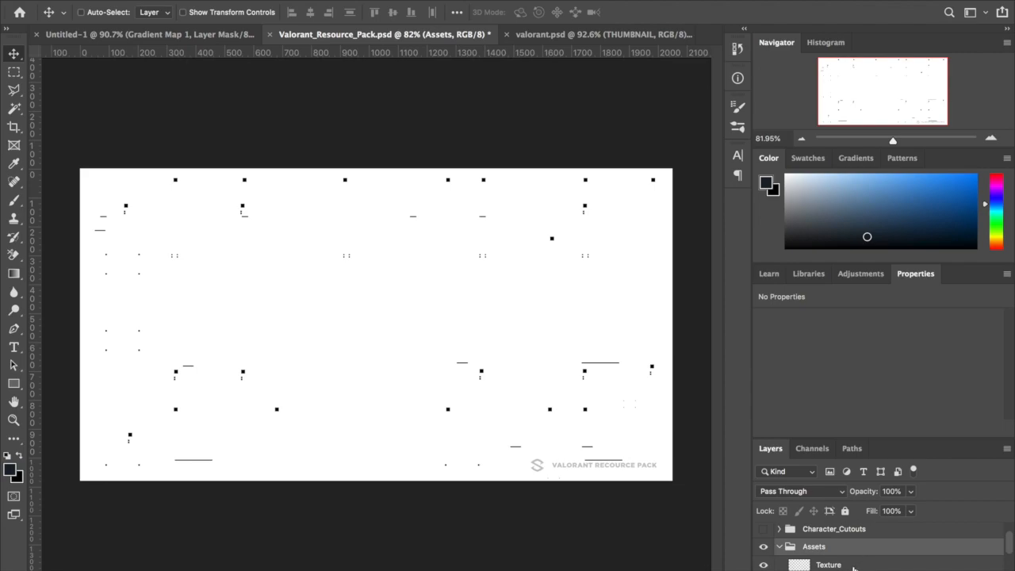
{"action": "left_click", "coordinate": [868, 564]}
Copy the Texture layer into Untitled-1 inside the bg group and position it over the canvas at about X -19 px, Y 28 px.
{"action": "left_click_drag", "start_coordinate": [169, 58], "coordinate": [337, 270]}
{"action": "mouse_move", "coordinate": [547, 271]}
{"action": "left_mouse_down"}
{"action": "mouse_move", "coordinate": [573, 280]}
{"action": "mouse_move", "coordinate": [556, 272]}
{"action": "left_mouse_up"}
{"action": "key", "text": "ctrl+minus"}
{"action": "key", "text": "ctrl+t"}
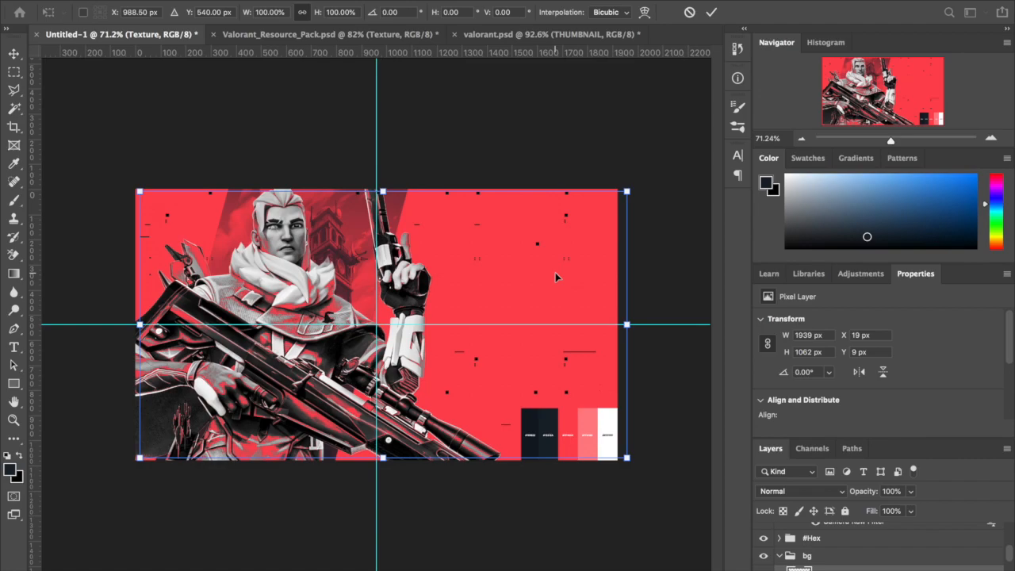
{"action": "key", "text": "Return"}
{"action": "left_click_drag", "start_coordinate": [555, 272], "coordinate": [543, 278]}
{"action": "scroll", "coordinate": [544, 278], "scroll_direction": "up", "scroll_amount": 2}
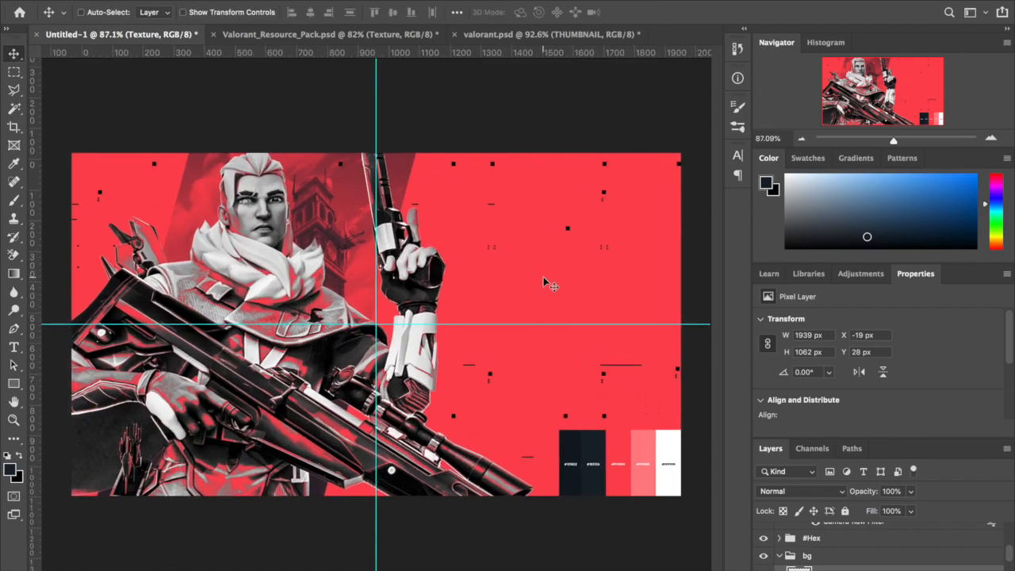
{"action": "scroll", "coordinate": [546, 284], "scroll_direction": "up", "scroll_amount": 1}
Apply a white Color Overlay layer style to the Texture layer.
{"action": "double_click", "coordinate": [889, 568]}
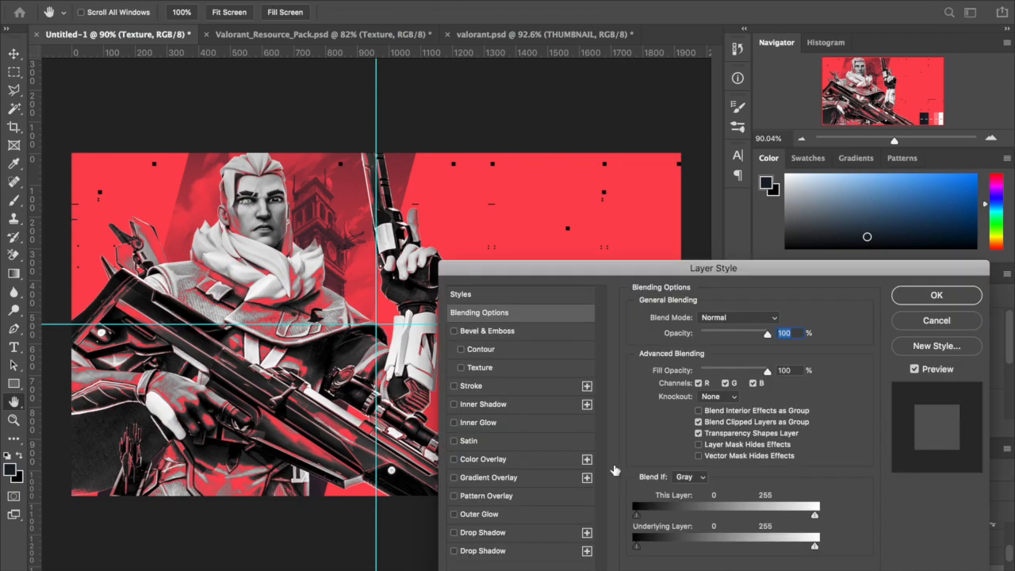
{"action": "left_click", "coordinate": [455, 459]}
{"action": "left_click", "coordinate": [483, 459]}
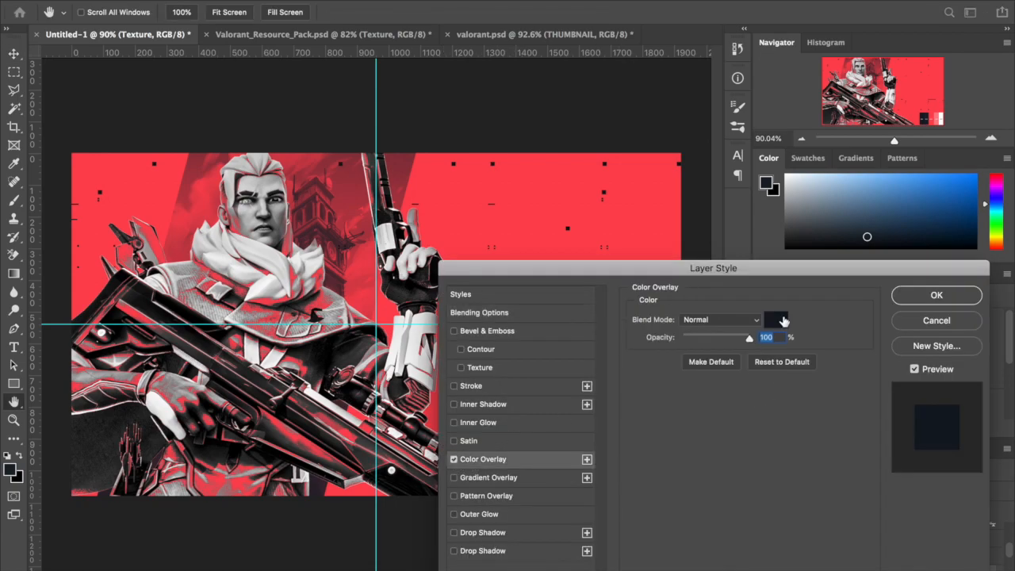
{"action": "left_click", "coordinate": [784, 323]}
{"action": "left_click_drag", "start_coordinate": [705, 319], "coordinate": [517, 251]}
{"action": "left_click", "coordinate": [973, 278]}
{"action": "left_click", "coordinate": [930, 298]}
{"action": "key", "text": "v"}
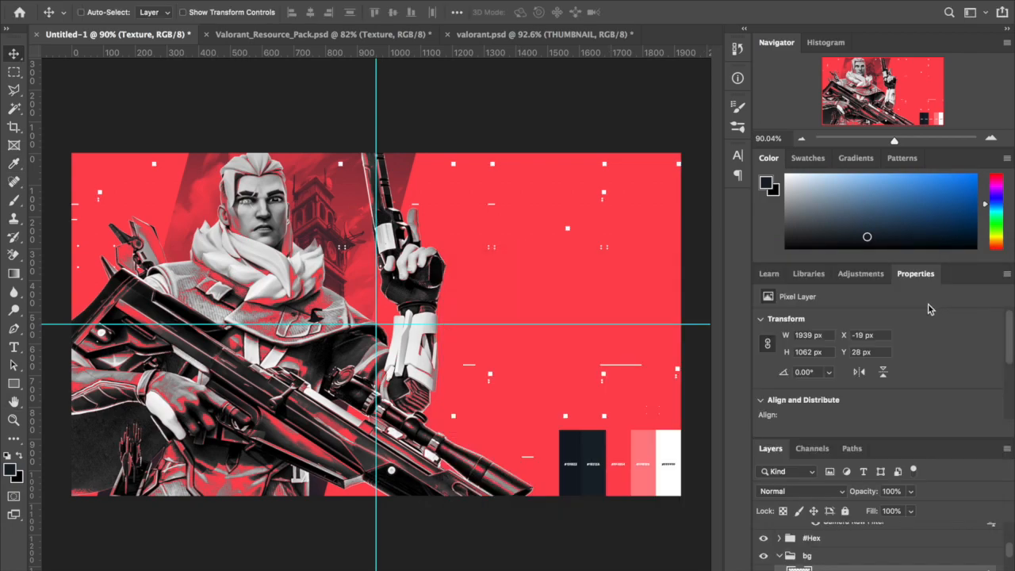
{"action": "scroll", "coordinate": [432, 387], "scroll_direction": "up", "scroll_amount": 2}
{"action": "scroll", "coordinate": [436, 387], "scroll_direction": "down", "scroll_amount": 2}
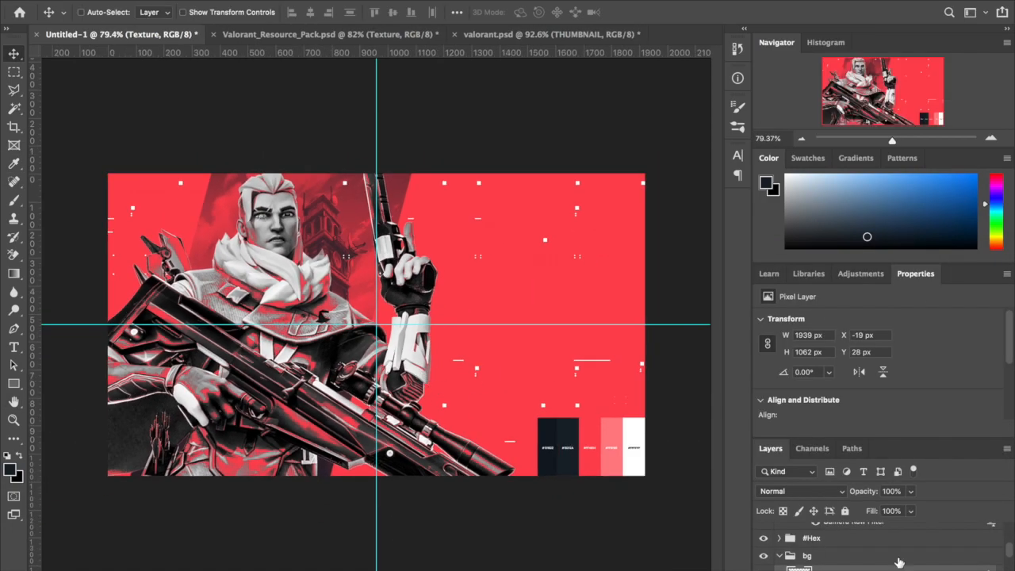
Select the Texture layer in the bg group and rasterize its layer style.
{"action": "left_click", "coordinate": [793, 558]}
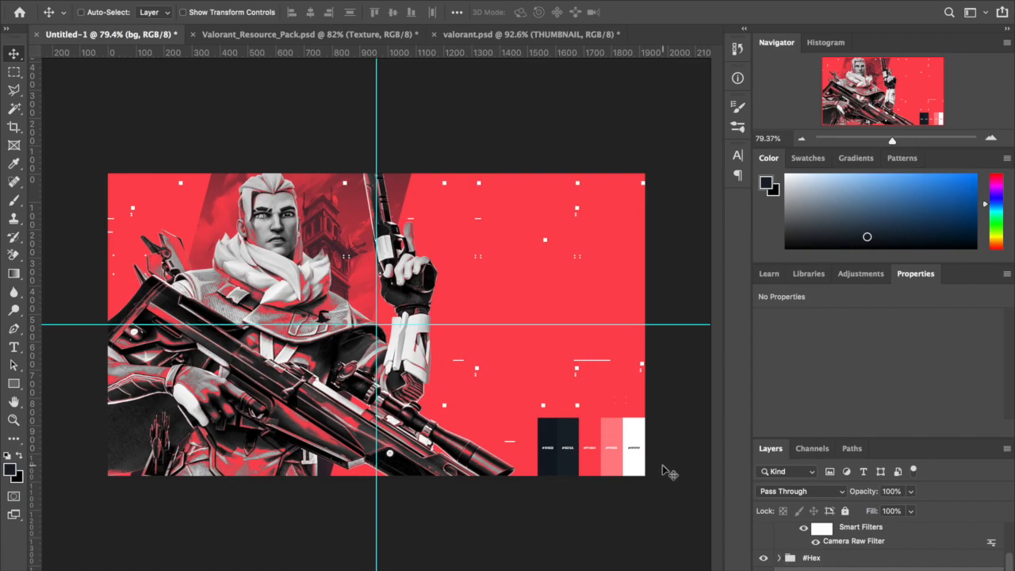
{"action": "scroll", "coordinate": [591, 439], "scroll_direction": "up", "scroll_amount": 1}
{"action": "scroll", "coordinate": [833, 555], "scroll_direction": "down", "scroll_amount": 3}
{"action": "left_click", "coordinate": [833, 560]}
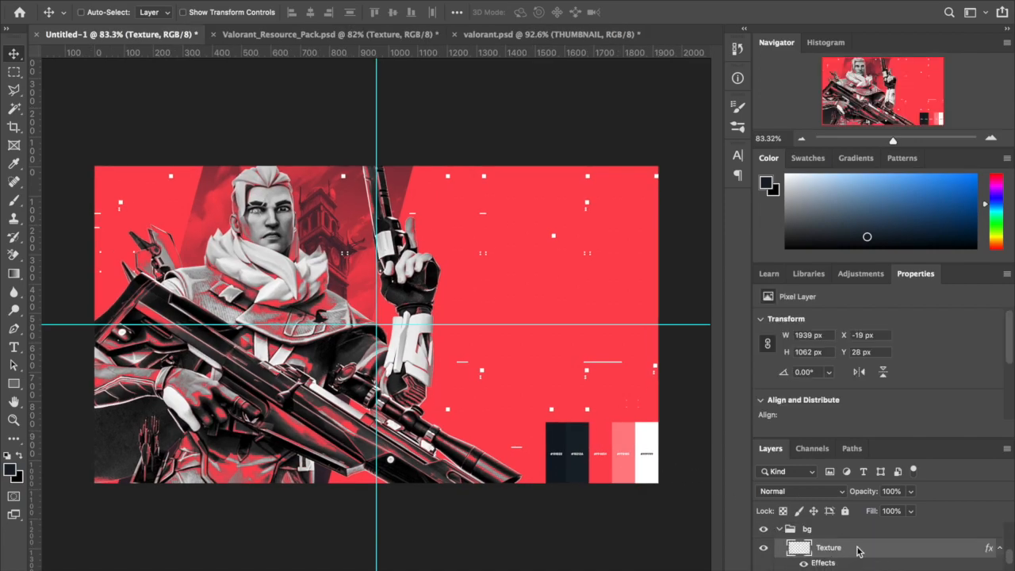
{"action": "right_click", "coordinate": [859, 551]}
{"action": "left_click", "coordinate": [774, 207]}
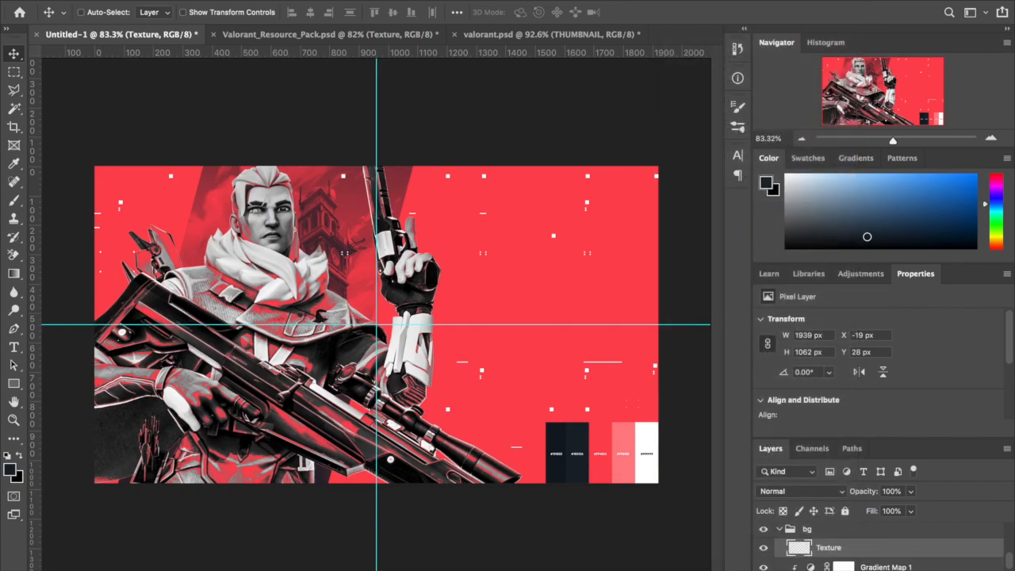
Add a layer mask to the Texture layer, try painting black on it with a large soft brush and undo the last stroke.
{"action": "left_click", "coordinate": [863, 569]}
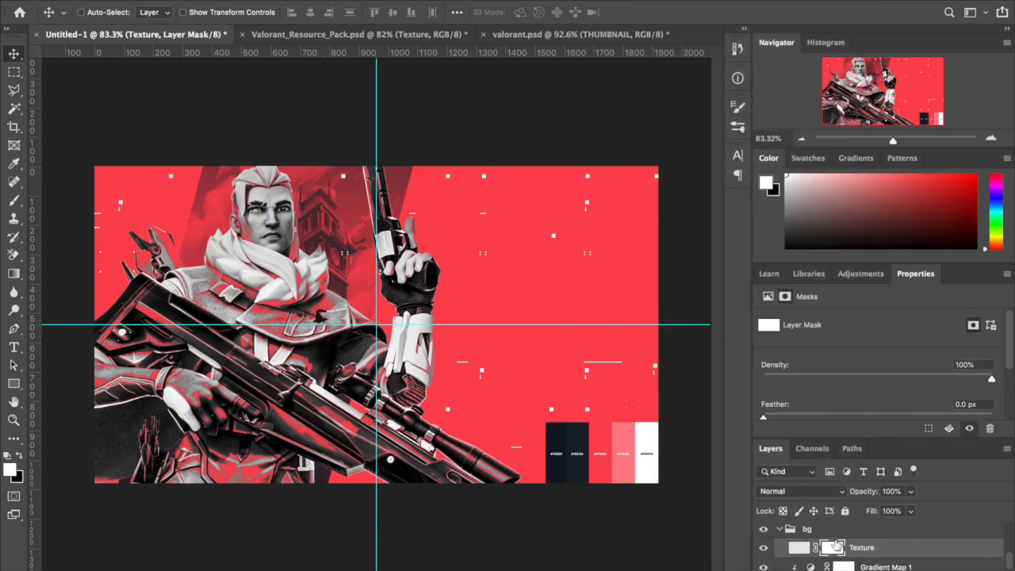
{"action": "left_click", "coordinate": [14, 200]}
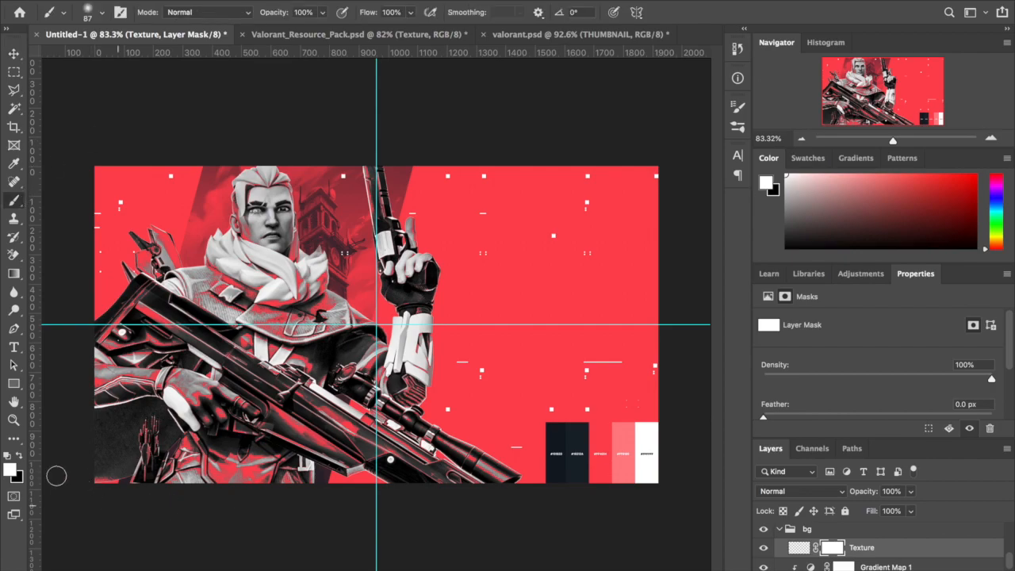
{"action": "left_click", "coordinate": [16, 458]}
{"action": "mouse_move", "coordinate": [422, 257]}
{"action": "left_mouse_down"}
{"action": "mouse_move", "coordinate": [488, 261]}
{"action": "mouse_move", "coordinate": [437, 265]}
{"action": "mouse_move", "coordinate": [450, 264]}
{"action": "left_mouse_up"}
{"action": "left_click_drag", "start_coordinate": [349, 149], "coordinate": [514, 290]}
{"action": "left_click_drag", "start_coordinate": [316, 240], "coordinate": [644, 125]}
{"action": "scroll", "coordinate": [644, 124], "scroll_direction": "up", "scroll_amount": 3}
{"action": "scroll", "coordinate": [644, 125], "scroll_direction": "right", "scroll_amount": 3}
{"action": "key", "text": "super+z"}
Set the brush opacity to 52% and paint black on the Texture mask to fade marks on the right side and upper-left area.
{"action": "left_click", "coordinate": [322, 12]}
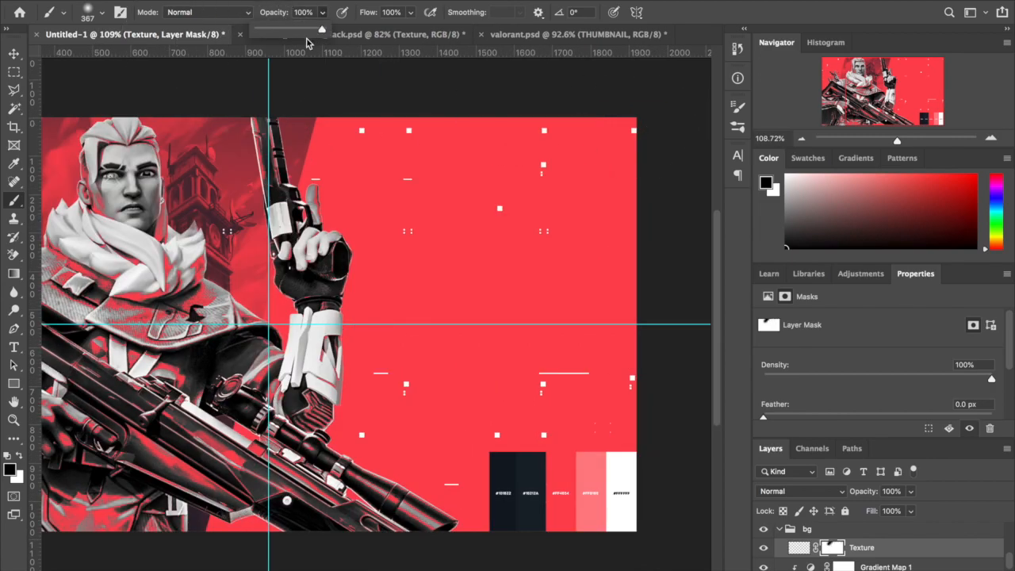
{"action": "scroll", "coordinate": [381, 230], "scroll_direction": "down", "scroll_amount": 2}
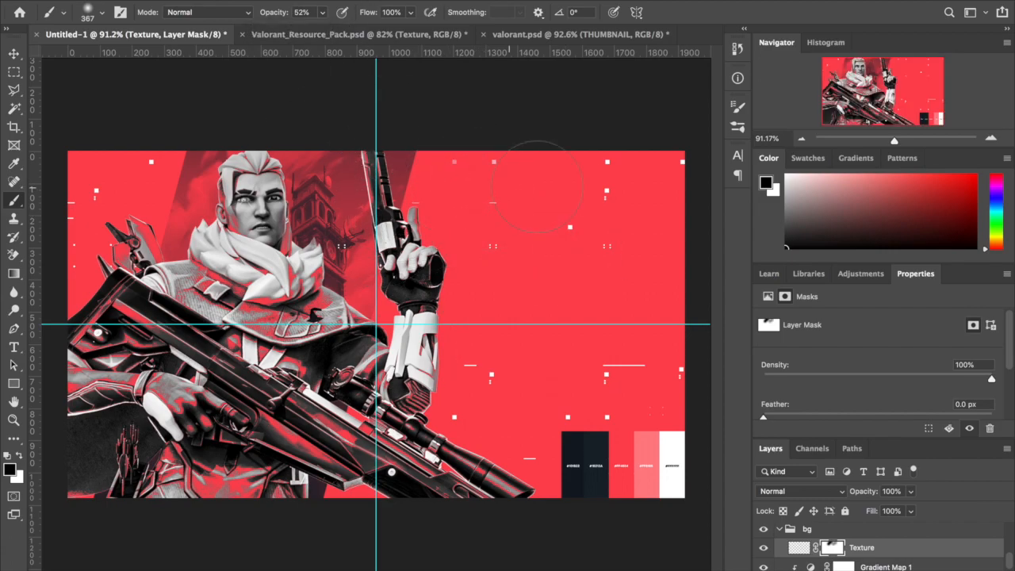
{"action": "left_click_drag", "start_coordinate": [484, 337], "coordinate": [480, 388]}
{"action": "key", "text": "super+z"}
{"action": "left_click_drag", "start_coordinate": [682, 391], "coordinate": [631, 397]}
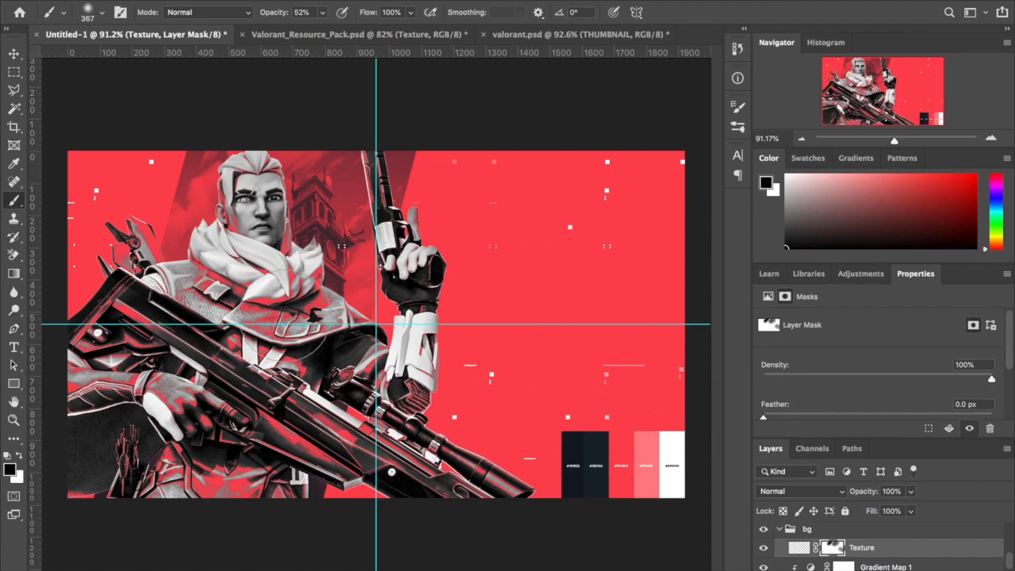
{"action": "left_click_drag", "start_coordinate": [143, 237], "coordinate": [35, 175]}
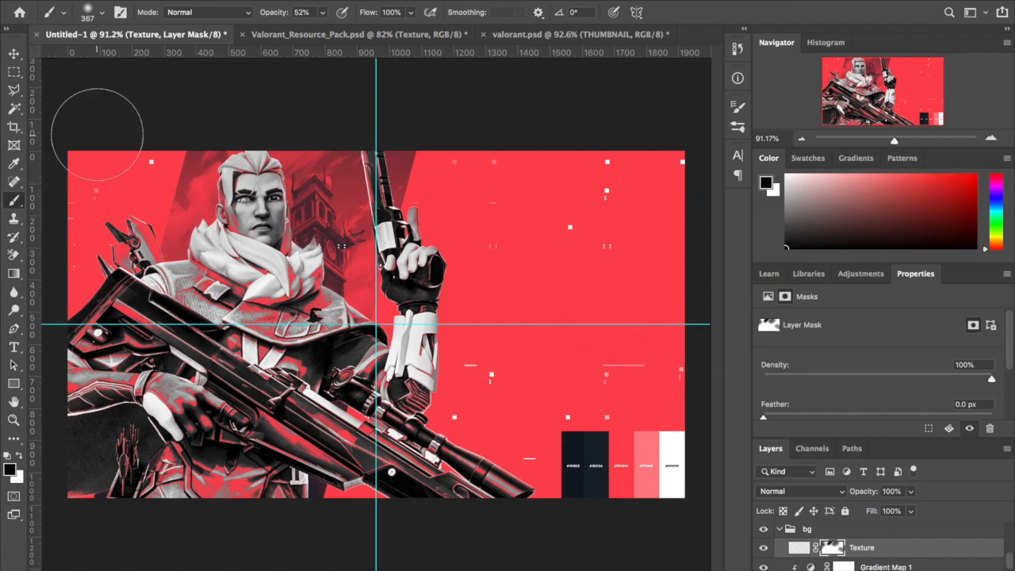
{"action": "scroll", "coordinate": [98, 134], "scroll_direction": "up", "scroll_amount": 1}
{"action": "left_click", "coordinate": [14, 54]}
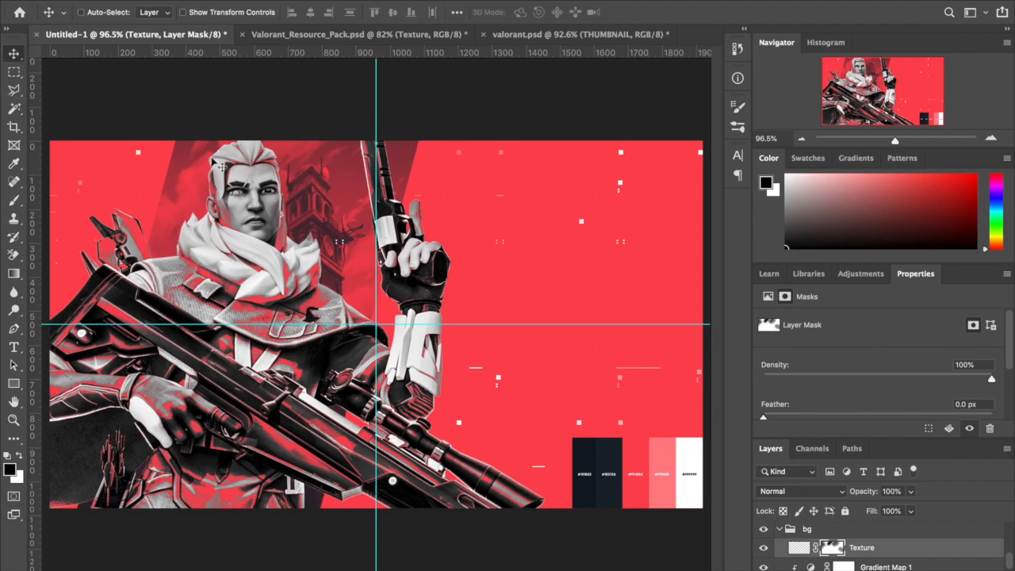
{"action": "scroll", "coordinate": [166, 131], "scroll_direction": "up", "scroll_amount": 2}
{"action": "scroll", "coordinate": [349, 331], "scroll_direction": "down", "scroll_amount": 3}
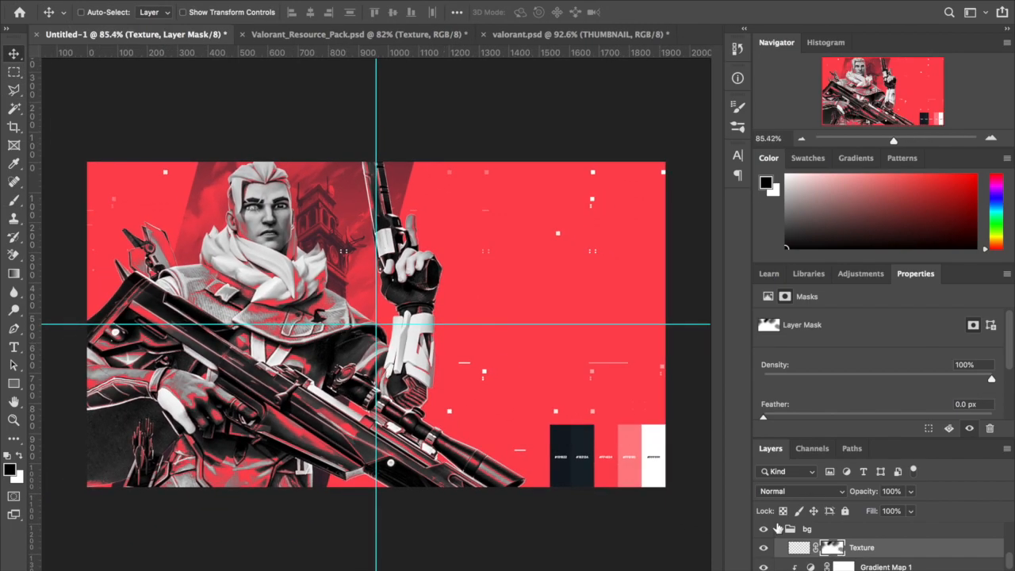
Collapse the bg group and add a new empty layer at the top of the character render group.
{"action": "left_click", "coordinate": [781, 529]}
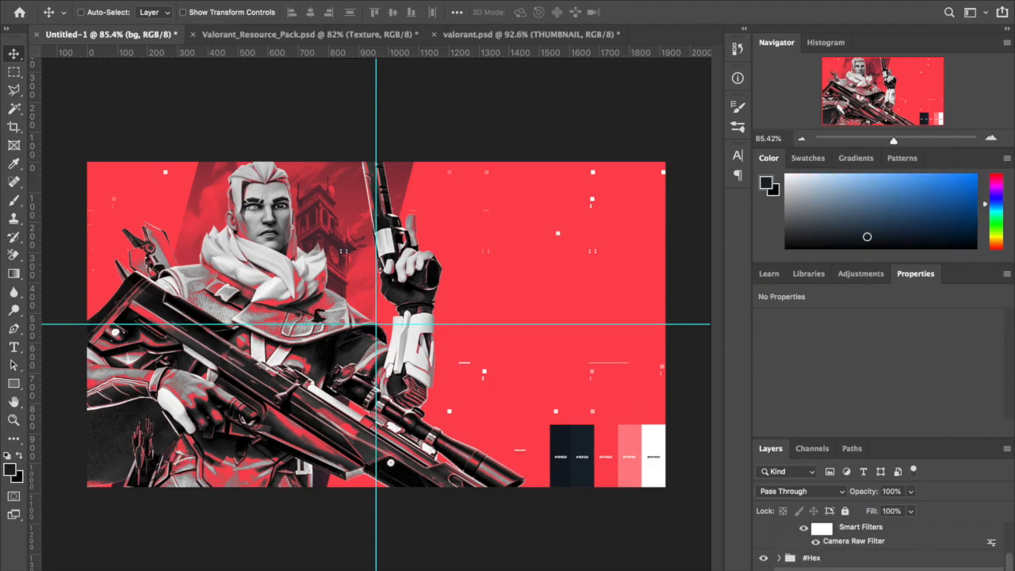
{"action": "scroll", "coordinate": [664, 401], "scroll_direction": "up", "scroll_amount": 2}
{"action": "scroll", "coordinate": [851, 561], "scroll_direction": "up", "scroll_amount": 3}
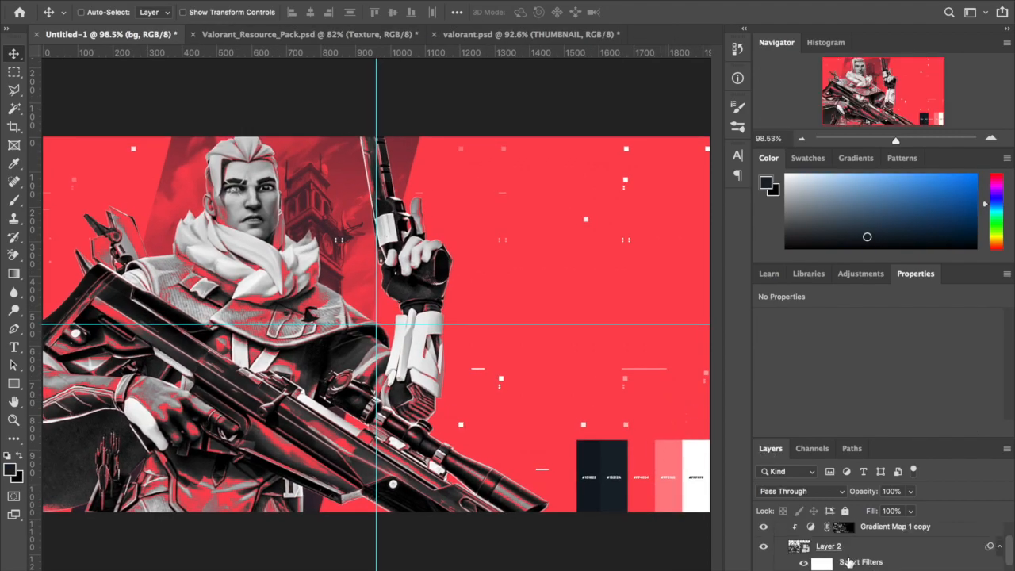
{"action": "left_click", "coordinate": [877, 547]}
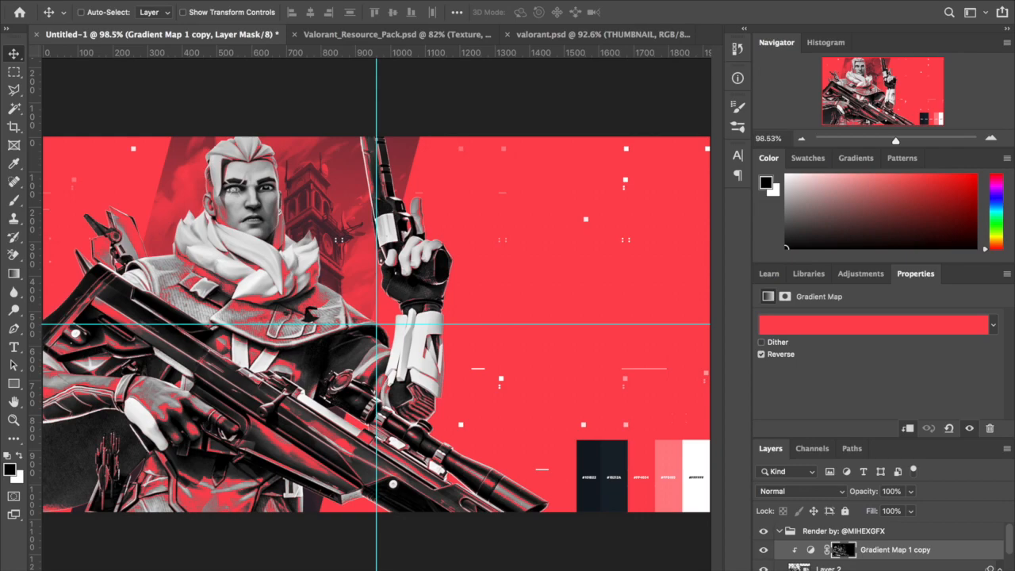
{"action": "left_click", "coordinate": [846, 533]}
{"action": "key", "text": "alt+shift+super+n"}
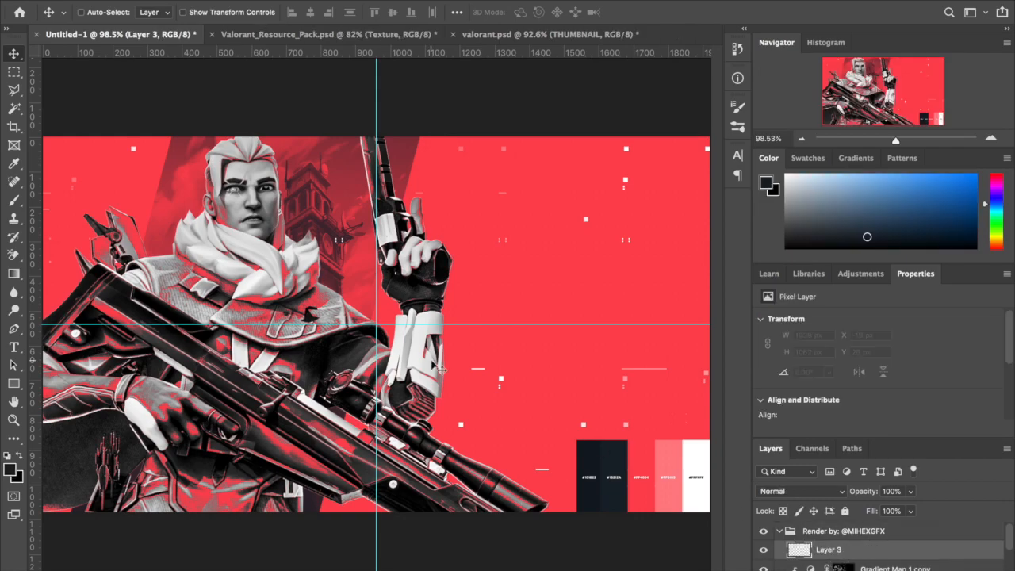
Return to Valorant_Resource_Pack.psd, hide the Assets group and show the Valorant Logo group.
{"action": "scroll", "coordinate": [438, 370], "scroll_direction": "up", "scroll_amount": 3}
{"action": "scroll", "coordinate": [436, 368], "scroll_direction": "right", "scroll_amount": 3}
{"action": "scroll", "coordinate": [435, 270], "scroll_direction": "down", "scroll_amount": 3}
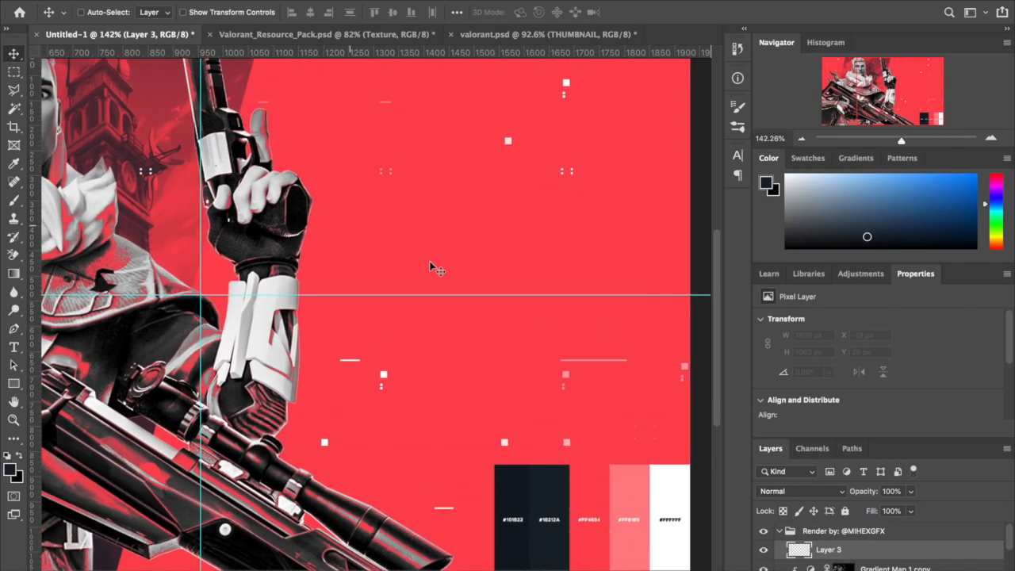
{"action": "left_click", "coordinate": [376, 37]}
{"action": "left_click", "coordinate": [780, 558]}
{"action": "left_click", "coordinate": [764, 558]}
{"action": "left_click", "coordinate": [764, 570]}
{"action": "scroll", "coordinate": [881, 547], "scroll_direction": "down", "scroll_amount": 1}
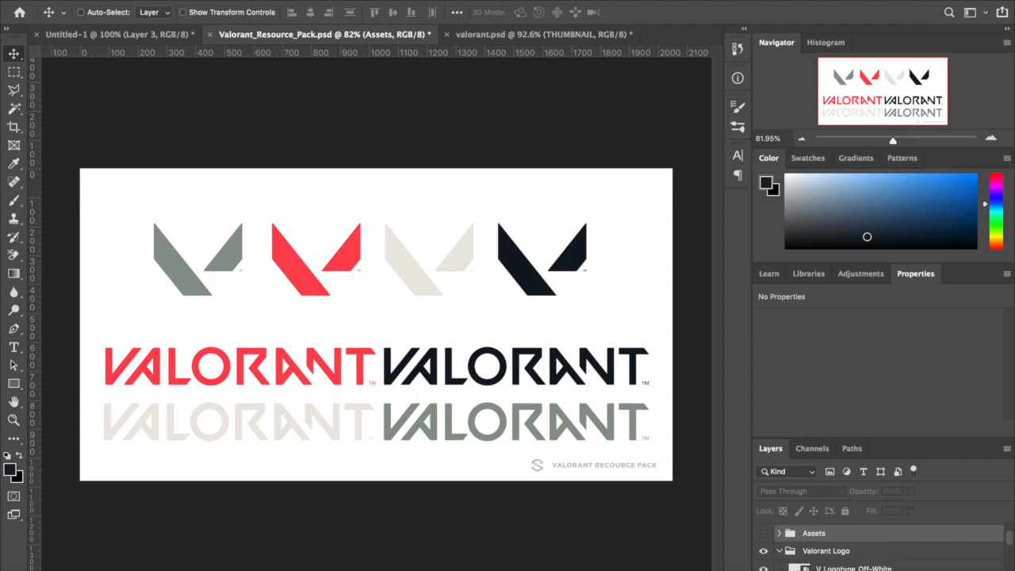
Copy the navy VALORANT logotype into Untitled-1 beside the character and start a free transform on it.
{"action": "left_click", "coordinate": [457, 372]}
{"action": "left_click_drag", "start_coordinate": [457, 372], "coordinate": [579, 260]}
{"action": "scroll", "coordinate": [579, 259], "scroll_direction": "right", "scroll_amount": 4}
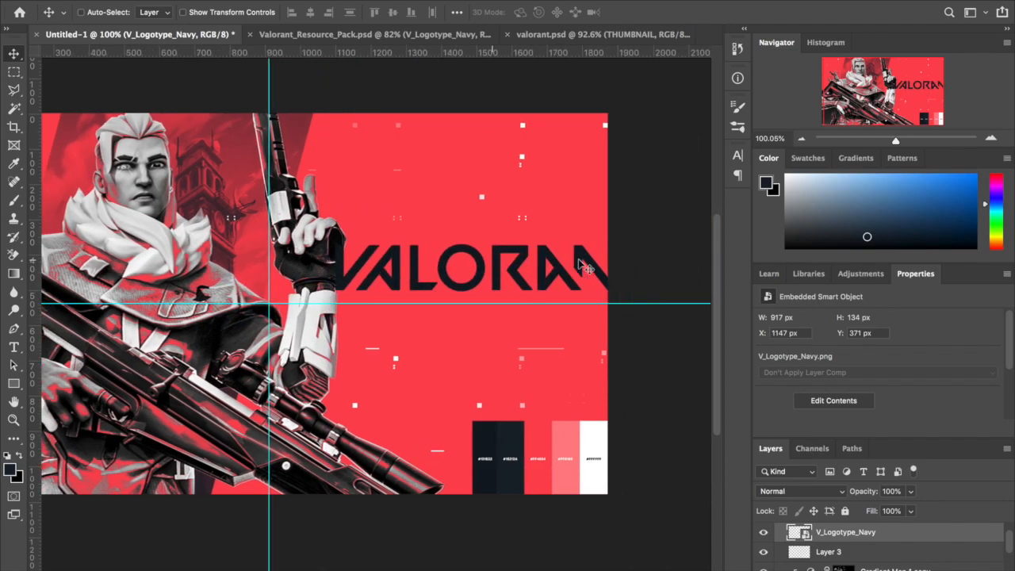
{"action": "scroll", "coordinate": [579, 259], "scroll_direction": "up", "scroll_amount": 1}
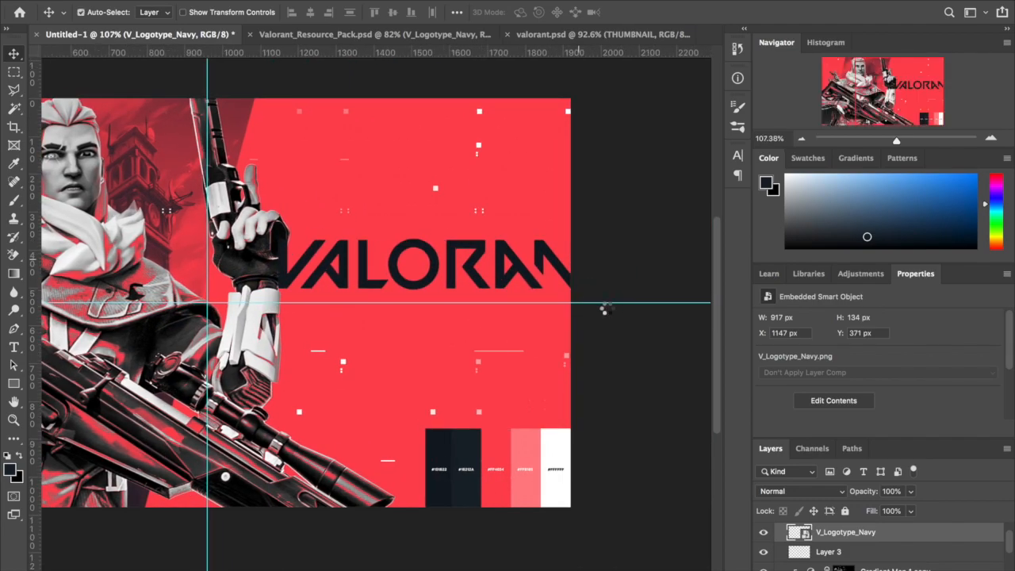
{"action": "key", "text": "ctrl+t"}
{"action": "left_click_drag", "start_coordinate": [642, 369], "coordinate": [579, 333]}
{"action": "key", "text": "ctrl+z"}
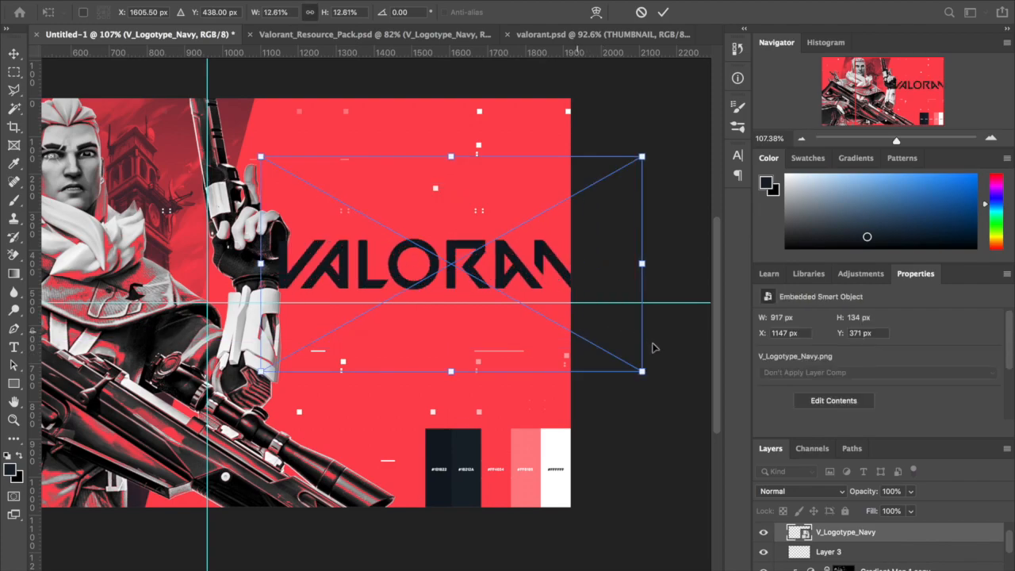
{"action": "left_click_drag", "start_coordinate": [645, 374], "coordinate": [599, 318]}
{"action": "key", "text": "ctrl+z"}
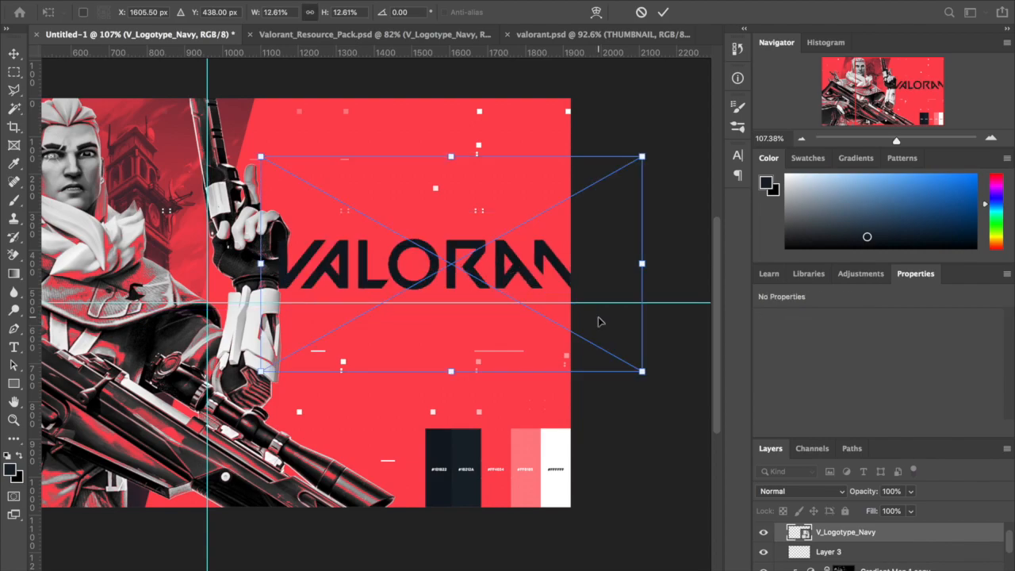
Scale the logotype down to about 447 px wide and place it at about X 1330 px, Y 372 px.
{"action": "left_click_drag", "start_coordinate": [641, 367], "coordinate": [546, 307]}
{"action": "key", "text": "Return"}
{"action": "scroll", "coordinate": [415, 288], "scroll_direction": "up", "scroll_amount": 3}
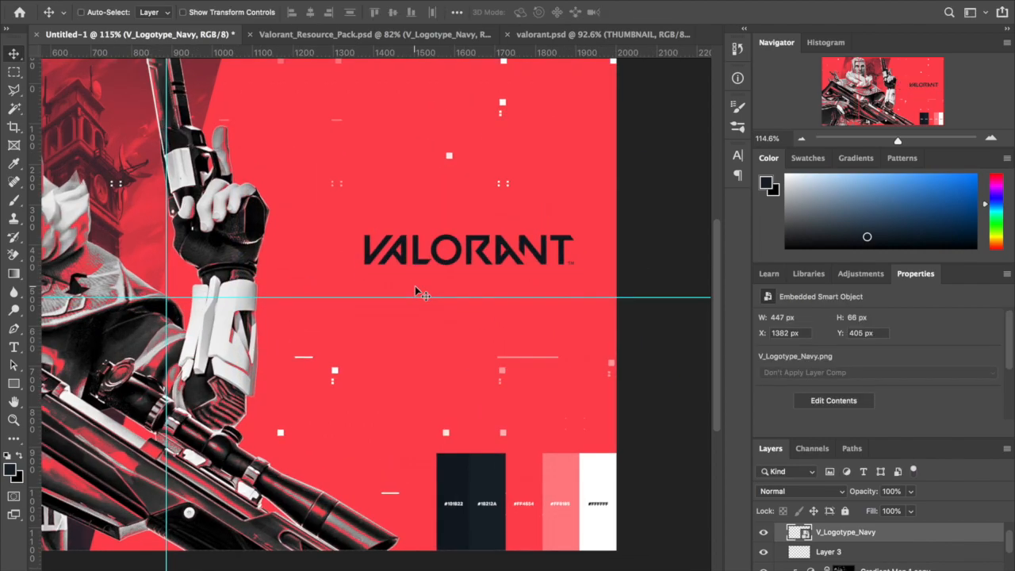
{"action": "left_click_drag", "start_coordinate": [482, 262], "coordinate": [456, 251]}
{"action": "scroll", "coordinate": [445, 250], "scroll_direction": "down", "scroll_amount": 3}
{"action": "scroll", "coordinate": [451, 252], "scroll_direction": "down", "scroll_amount": 3}
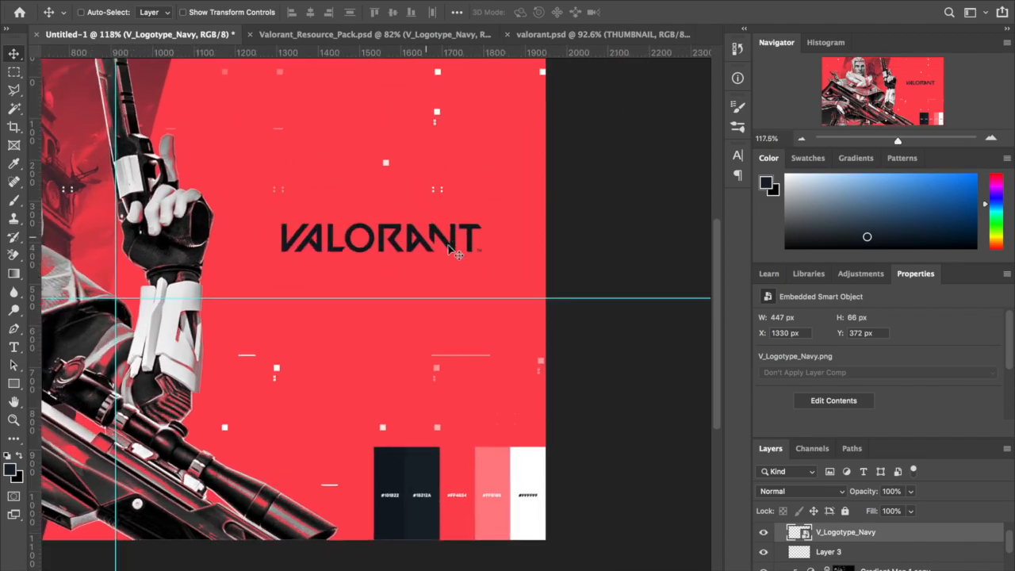
{"action": "scroll", "coordinate": [452, 252], "scroll_direction": "up", "scroll_amount": 3}
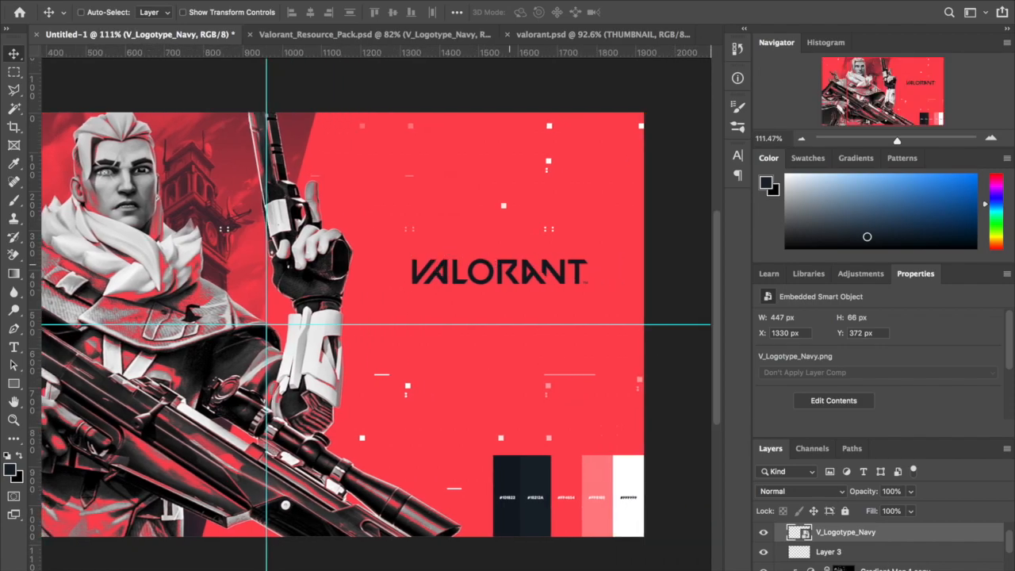
Add a new layer with white Slant text reading THUMBNAIL below the VALORANT logotype.
{"action": "key", "text": "super+shift+alt+n"}
{"action": "scroll", "coordinate": [541, 294], "scroll_direction": "up", "scroll_amount": 3}
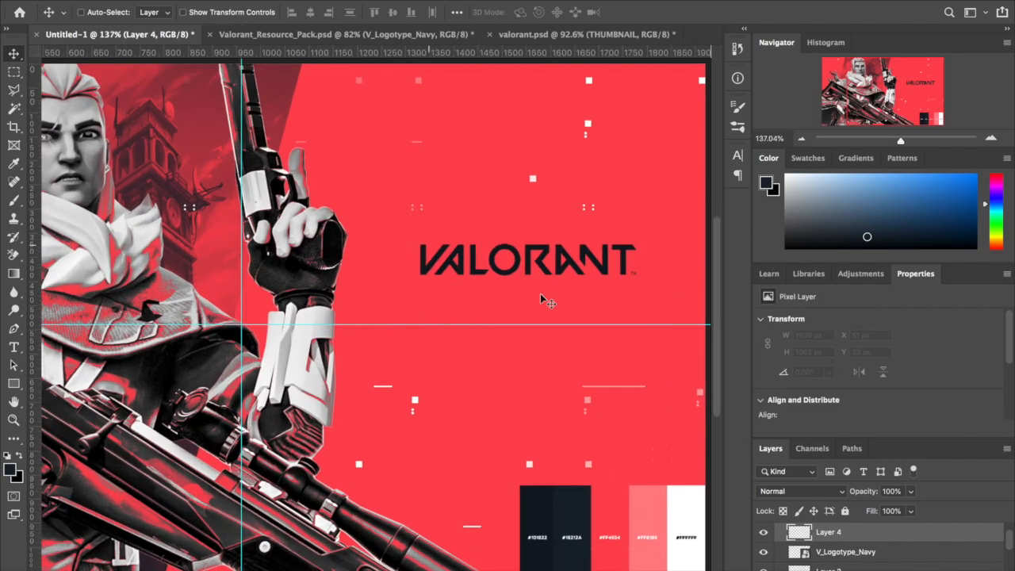
{"action": "scroll", "coordinate": [540, 294], "scroll_direction": "right", "scroll_amount": 4}
{"action": "left_click", "coordinate": [14, 348]}
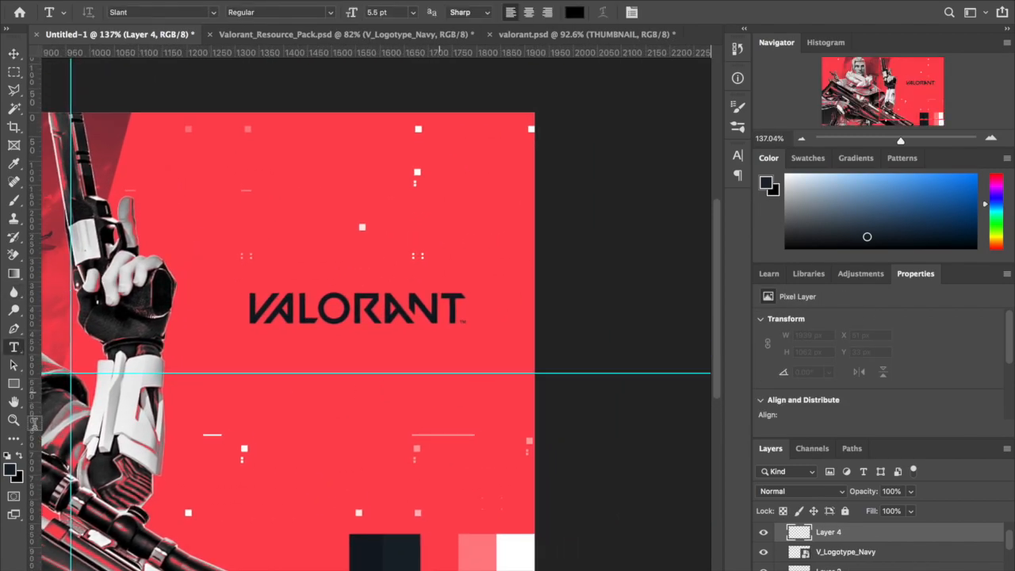
{"action": "left_click", "coordinate": [8, 458]}
{"action": "left_click", "coordinate": [20, 458]}
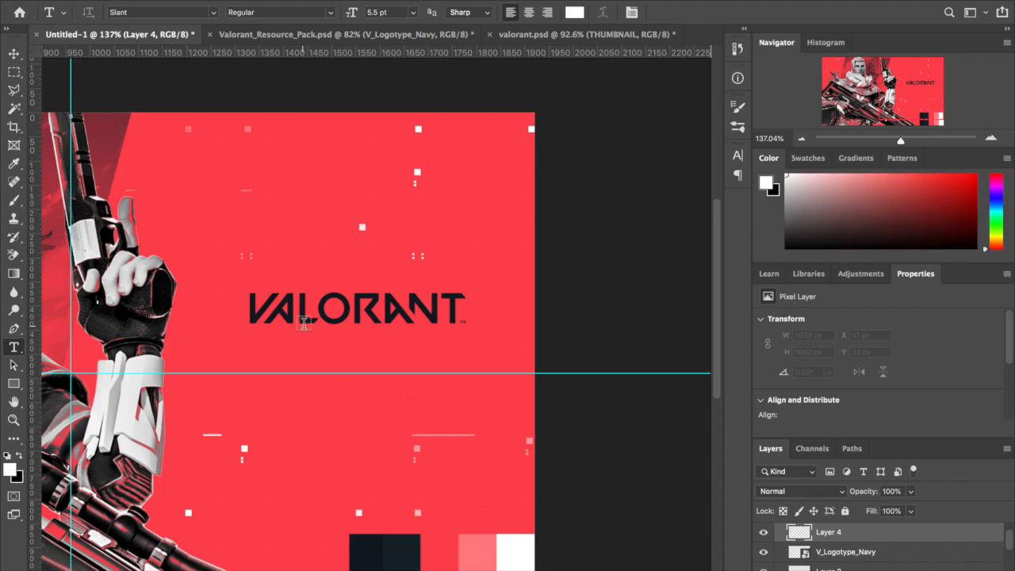
{"action": "left_click", "coordinate": [288, 368]}
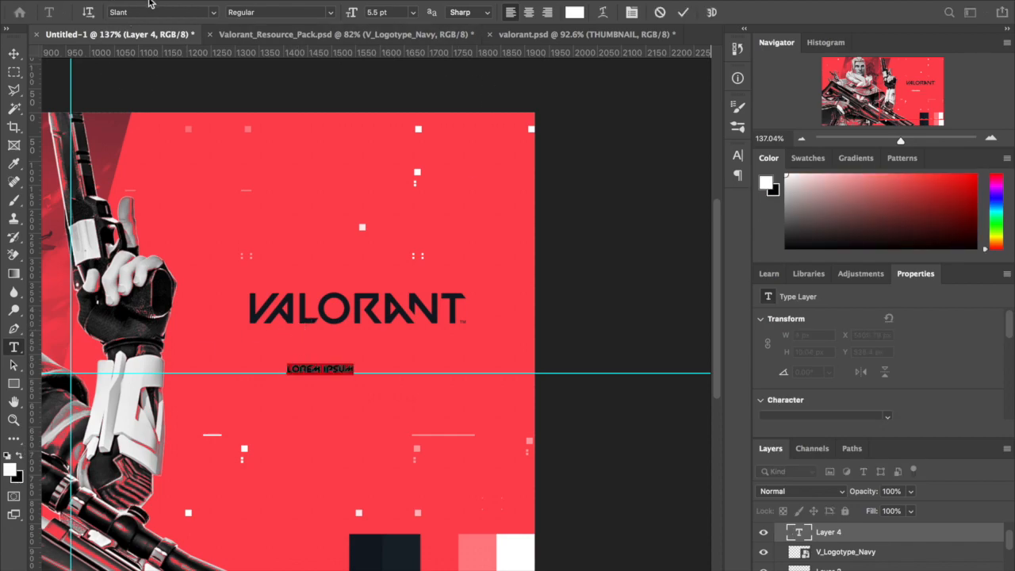
{"action": "type", "text": "THUMBNAIL"}
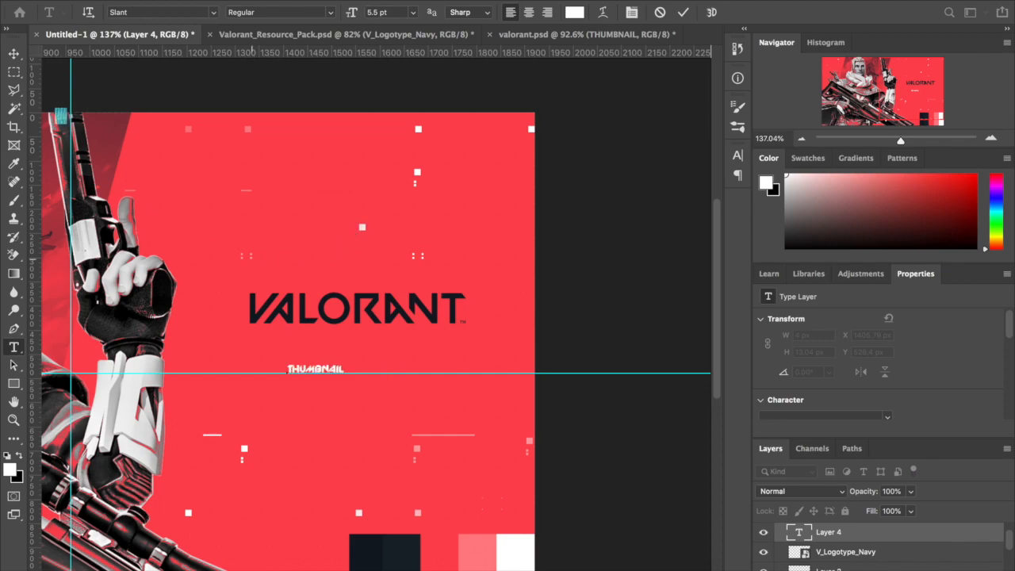
{"action": "left_click", "coordinate": [14, 53]}
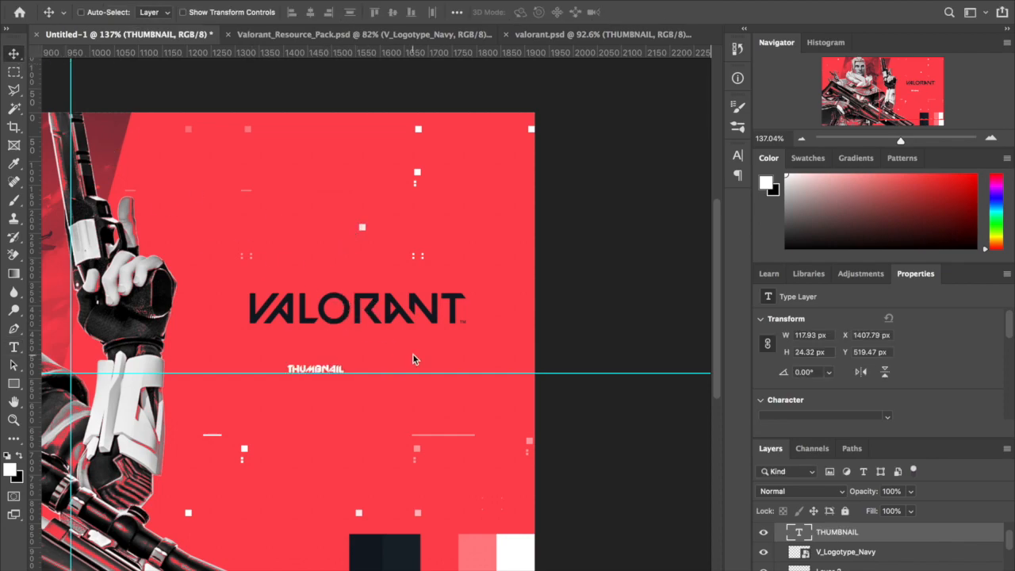
Scale the THUMBNAIL text to about 577 px wide and place it just under the logotype at about X 1259 px, Y 435 px.
{"action": "key", "text": "ctrl+t"}
{"action": "left_click_drag", "start_coordinate": [343, 361], "coordinate": [450, 342]}
{"action": "key", "text": "Return"}
{"action": "scroll", "coordinate": [457, 317], "scroll_direction": "up", "scroll_amount": 3}
{"action": "scroll", "coordinate": [859, 560], "scroll_direction": "up", "scroll_amount": 1}
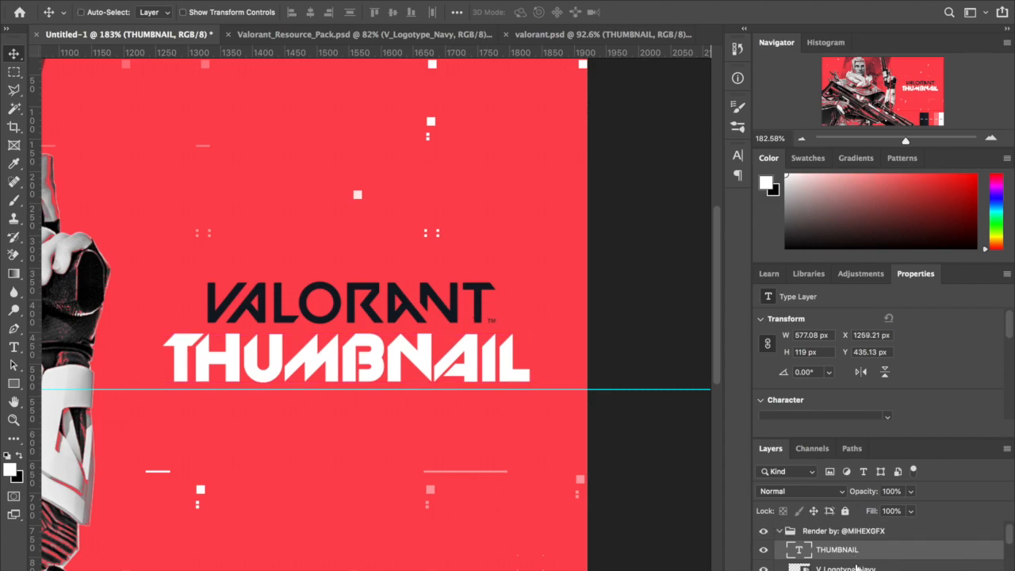
Centre the logotype and THUMBNAIL text horizontally on each other and move both down until the text crosses the horizontal guide.
{"action": "left_click", "coordinate": [857, 568], "text": "super"}
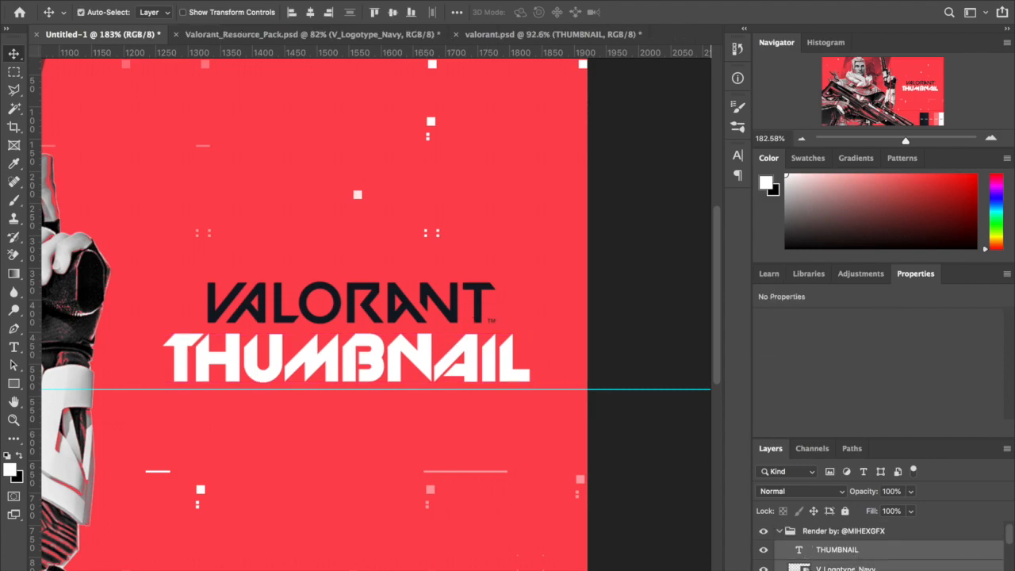
{"action": "left_click", "coordinate": [310, 12]}
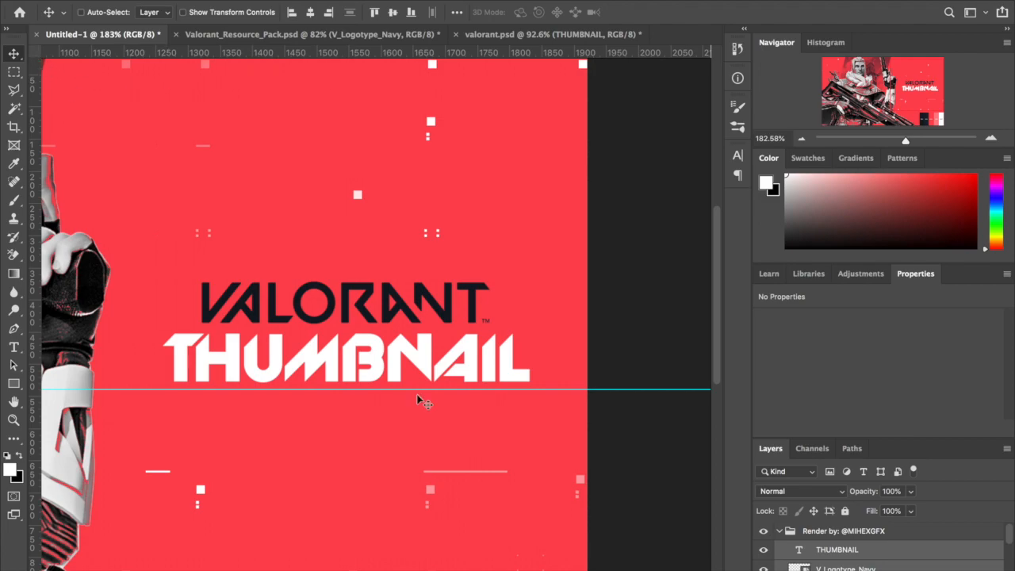
{"action": "scroll", "coordinate": [418, 399], "scroll_direction": "up", "scroll_amount": 3}
{"action": "scroll", "coordinate": [418, 399], "scroll_direction": "down", "scroll_amount": 5}
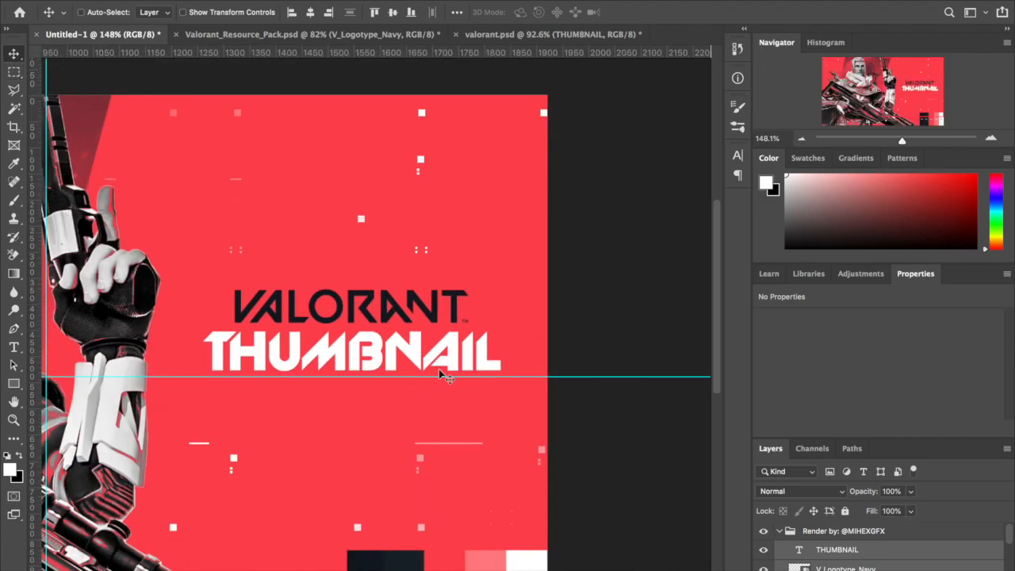
{"action": "scroll", "coordinate": [439, 368], "scroll_direction": "up", "scroll_amount": 2}
{"action": "scroll", "coordinate": [439, 369], "scroll_direction": "up", "scroll_amount": 1}
{"action": "mouse_move", "coordinate": [494, 364]}
{"action": "left_mouse_down"}
{"action": "mouse_move", "coordinate": [491, 387]}
{"action": "mouse_move", "coordinate": [494, 366]}
{"action": "left_mouse_up"}
{"action": "scroll", "coordinate": [490, 388], "scroll_direction": "down", "scroll_amount": 2}
{"action": "scroll", "coordinate": [494, 366], "scroll_direction": "up", "scroll_amount": 1}
{"action": "scroll", "coordinate": [494, 366], "scroll_direction": "down", "scroll_amount": 1}
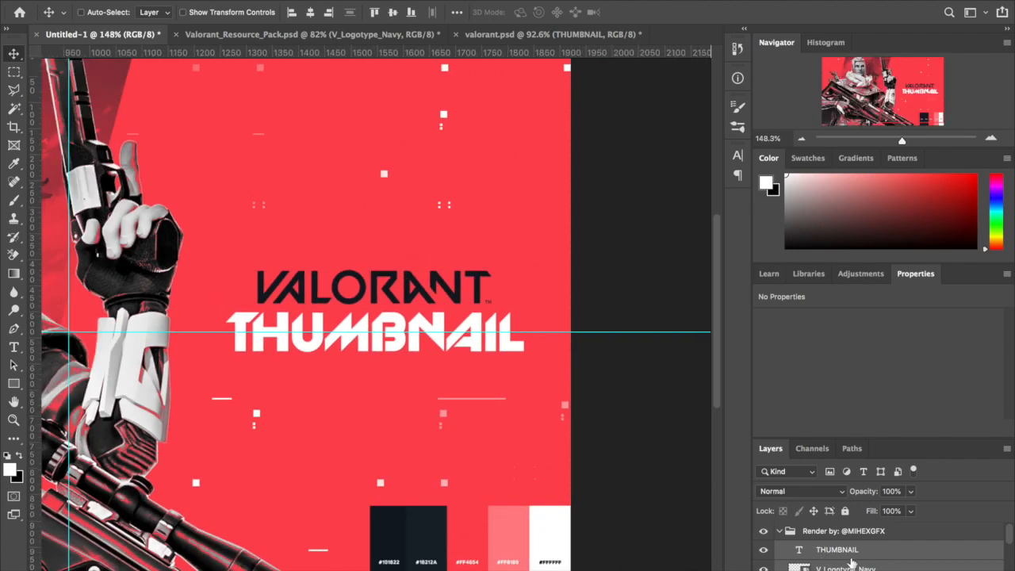
Duplicate the THUMBNAIL text directly below at about Y 575 px and change the copy's wording to TUTORIAL.
{"action": "key", "text": "ctrl+j"}
{"action": "left_click_drag", "start_coordinate": [389, 337], "coordinate": [397, 385]}
{"action": "left_click", "coordinate": [13, 346]}
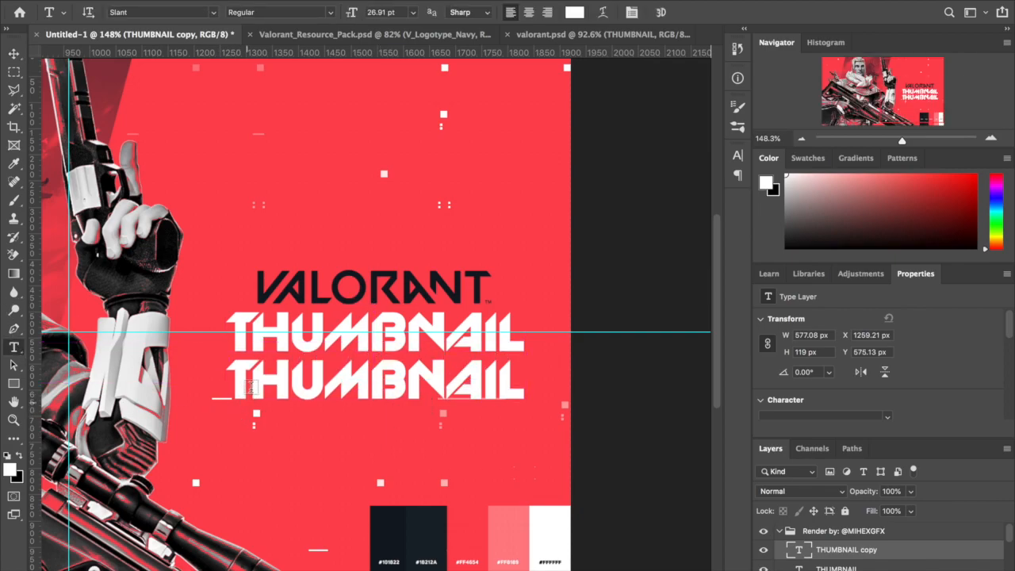
{"action": "double_click", "coordinate": [240, 383]}
{"action": "type", "text": "TU"}
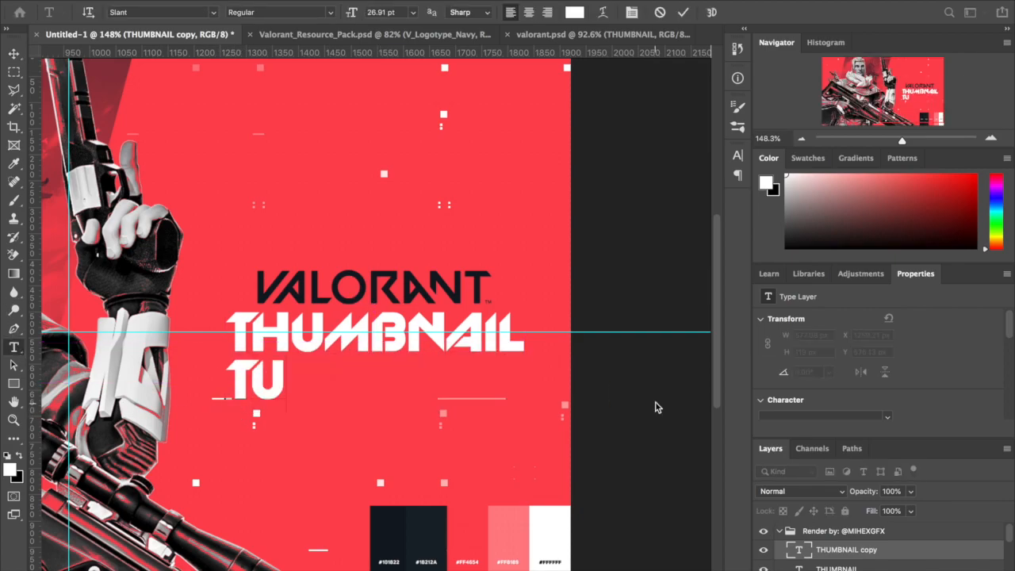
{"action": "type", "text": "TORIAL"}
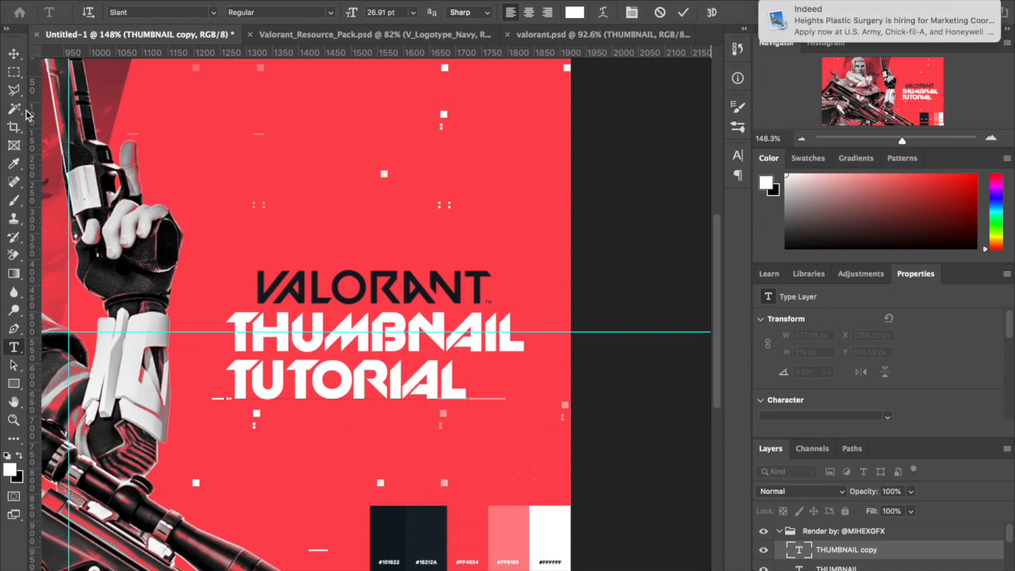
{"action": "left_click", "coordinate": [13, 54]}
Centre the TUTORIAL, THUMBNAIL and logotype layers horizontally on each other and move all three up slightly.
{"action": "left_click_drag", "start_coordinate": [369, 384], "coordinate": [382, 381]}
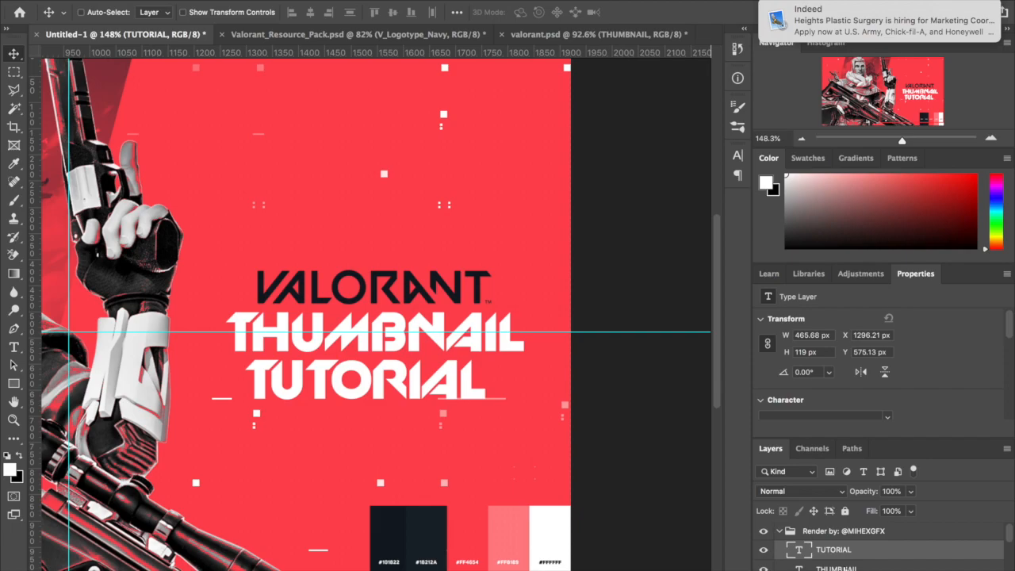
{"action": "left_click", "coordinate": [841, 568], "text": "super"}
{"action": "scroll", "coordinate": [847, 569], "scroll_direction": "down", "scroll_amount": 1}
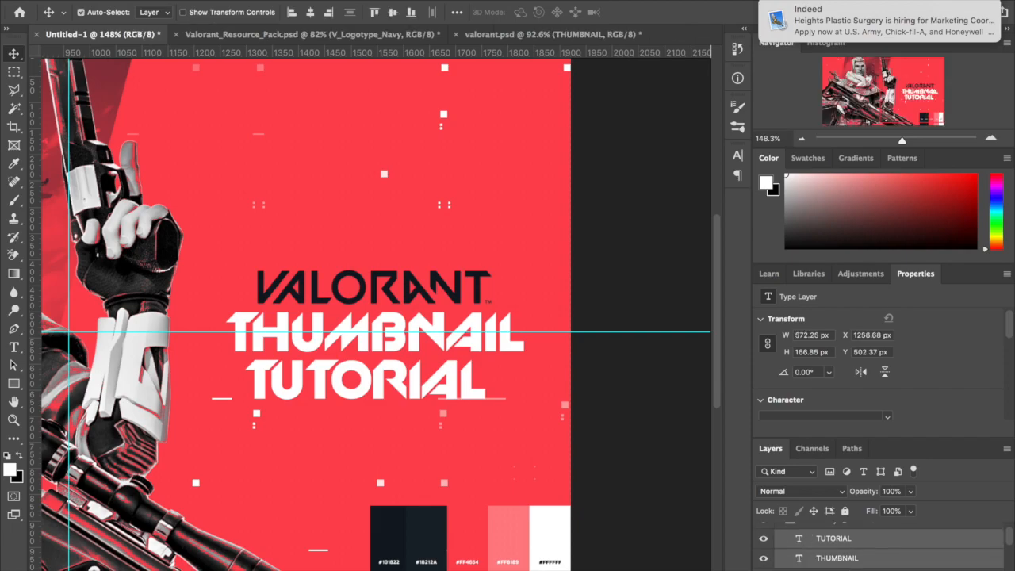
{"action": "left_click", "coordinate": [845, 570], "text": "super"}
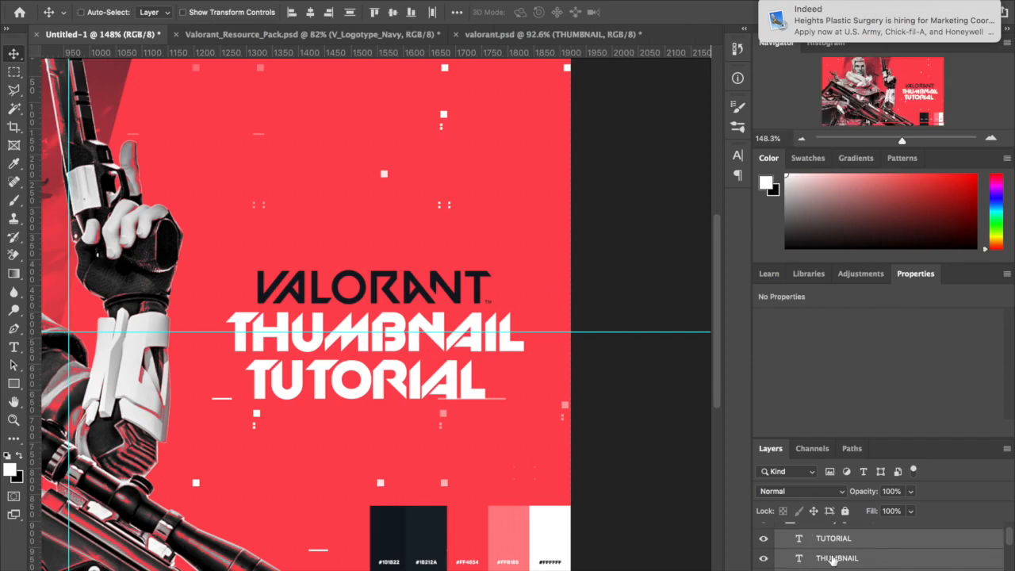
{"action": "left_click", "coordinate": [311, 14]}
{"action": "key", "text": "super+plus"}
{"action": "key", "text": "super+plus"}
{"action": "key", "text": "super+minus"}
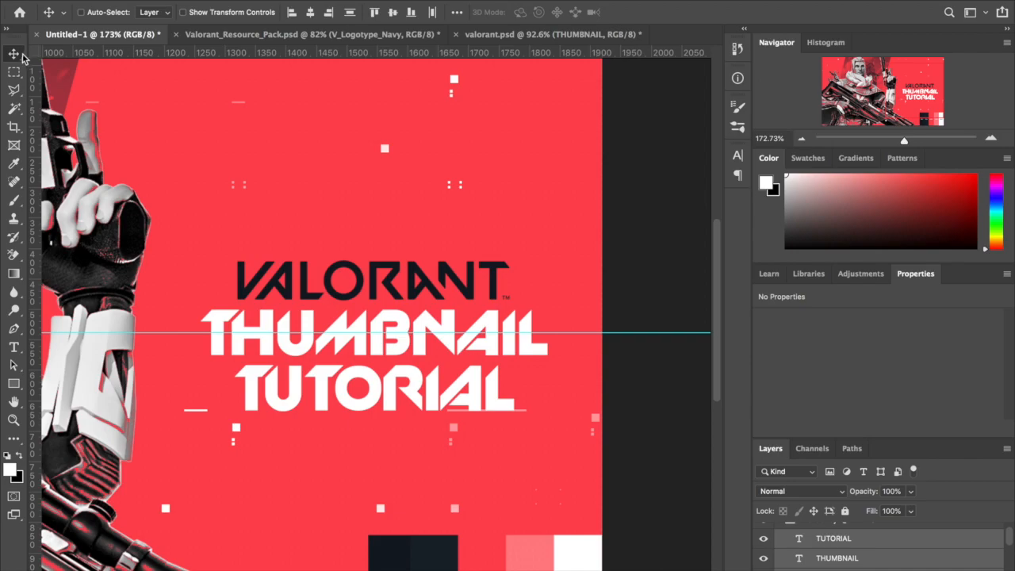
{"action": "left_click_drag", "start_coordinate": [477, 361], "coordinate": [477, 358]}
Recolour the TUTORIAL text to navy 0f1923, sampled from the VALORANT logotype.
{"action": "left_click", "coordinate": [13, 346]}
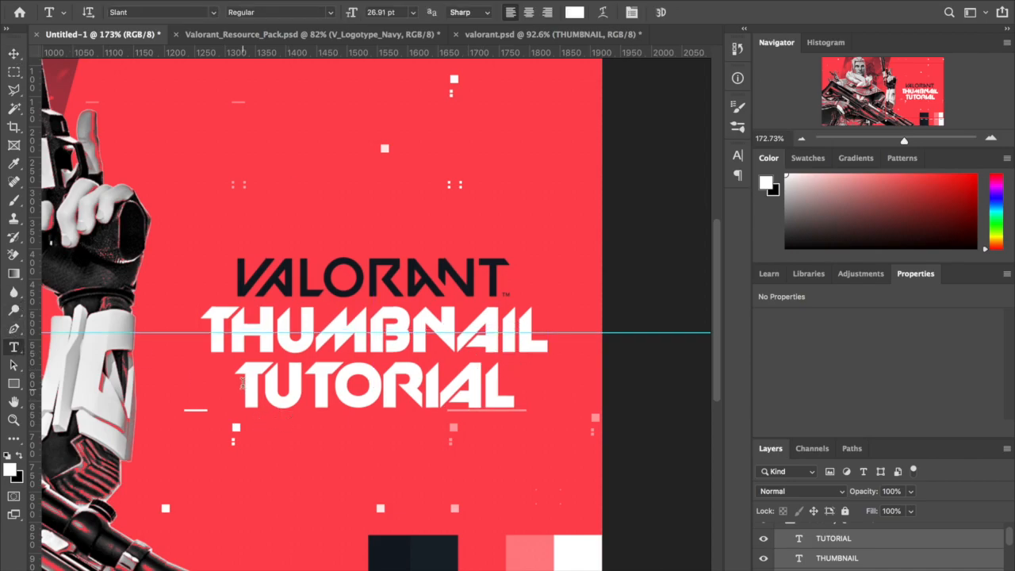
{"action": "double_click", "coordinate": [476, 389]}
{"action": "left_click", "coordinate": [572, 14]}
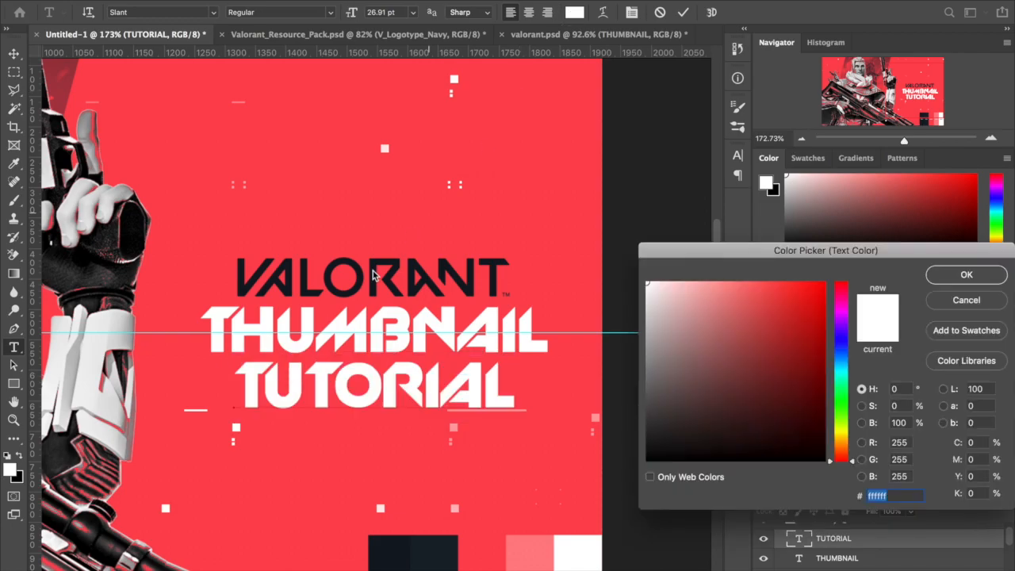
{"action": "left_click", "coordinate": [373, 271]}
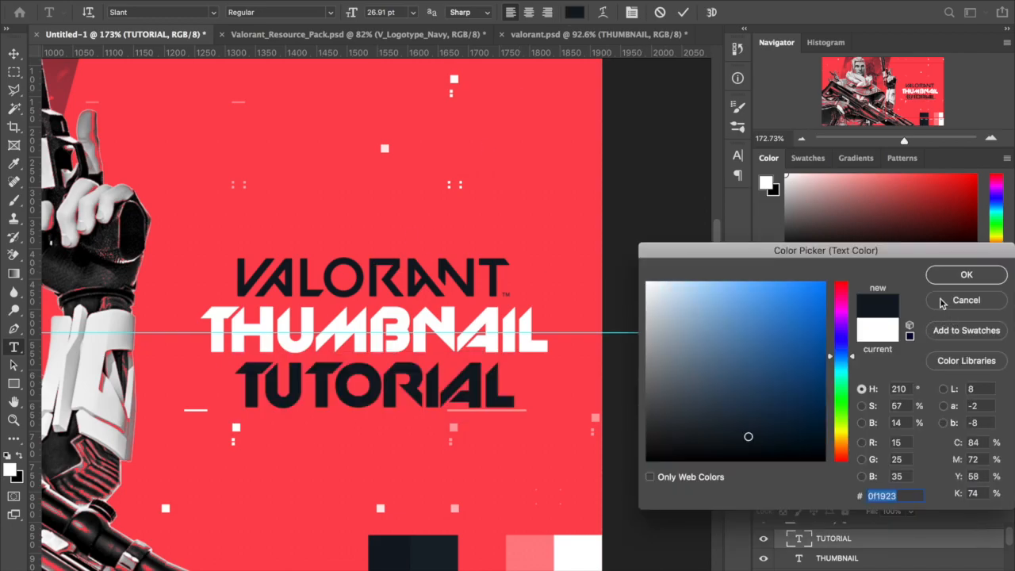
{"action": "left_click", "coordinate": [966, 275]}
{"action": "left_click", "coordinate": [14, 53]}
Enlarge the THUMBNAIL text to about 696 px wide, positioned at about X 1200 px, Y 467 px.
{"action": "scroll", "coordinate": [135, 229], "scroll_direction": "up", "scroll_amount": 1}
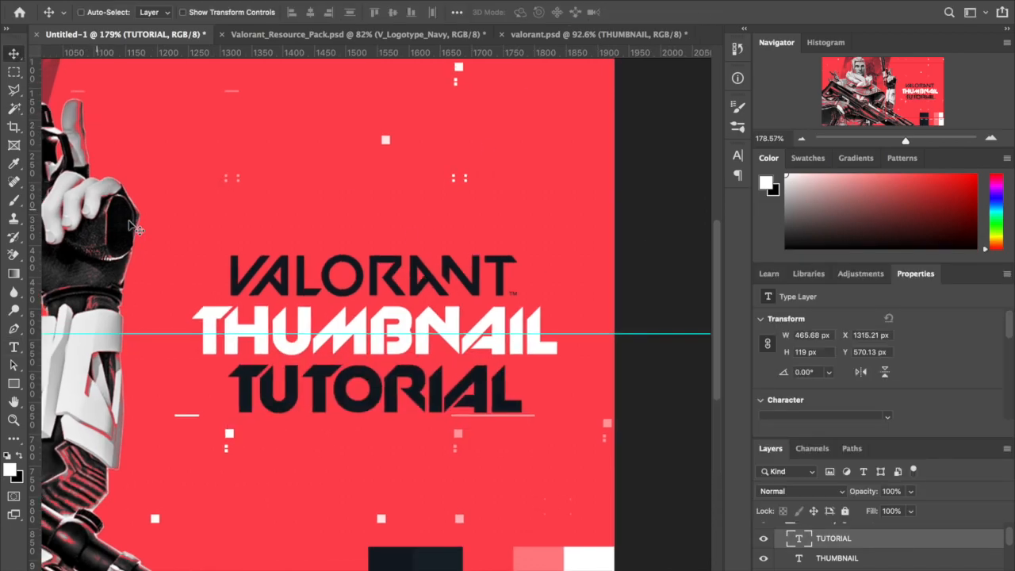
{"action": "scroll", "coordinate": [134, 229], "scroll_direction": "down", "scroll_amount": 2}
{"action": "left_click", "coordinate": [850, 560]}
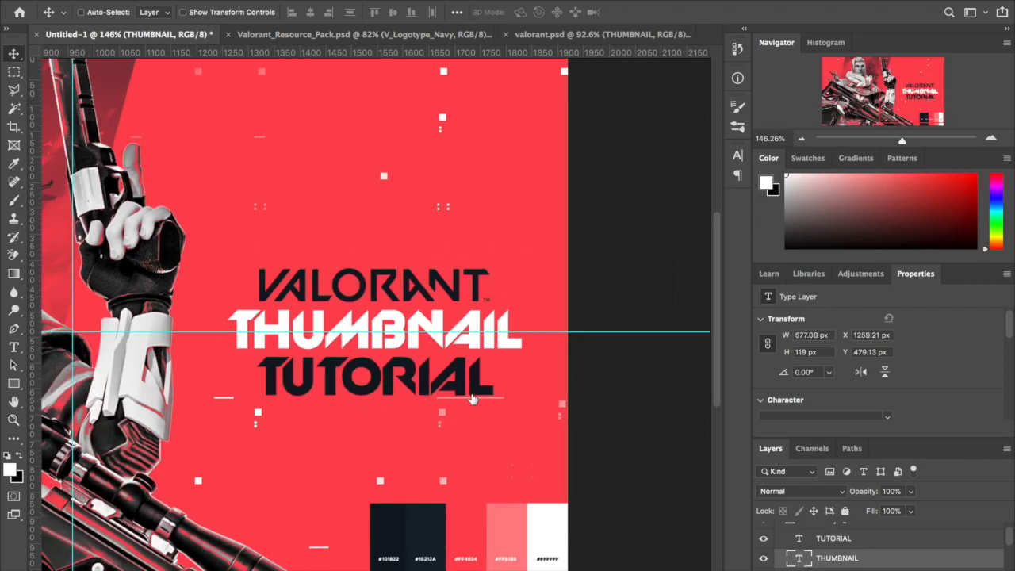
{"action": "key", "text": "ctrl+t"}
{"action": "left_click_drag", "start_coordinate": [530, 365], "coordinate": [553, 354]}
{"action": "key", "text": "Return"}
Place the THUMBNAIL layer above TUTORIAL in the layer stack and shift it down to about Y 491 px so it overlaps TUTORIAL.
{"action": "scroll", "coordinate": [474, 372], "scroll_direction": "up", "scroll_amount": 2}
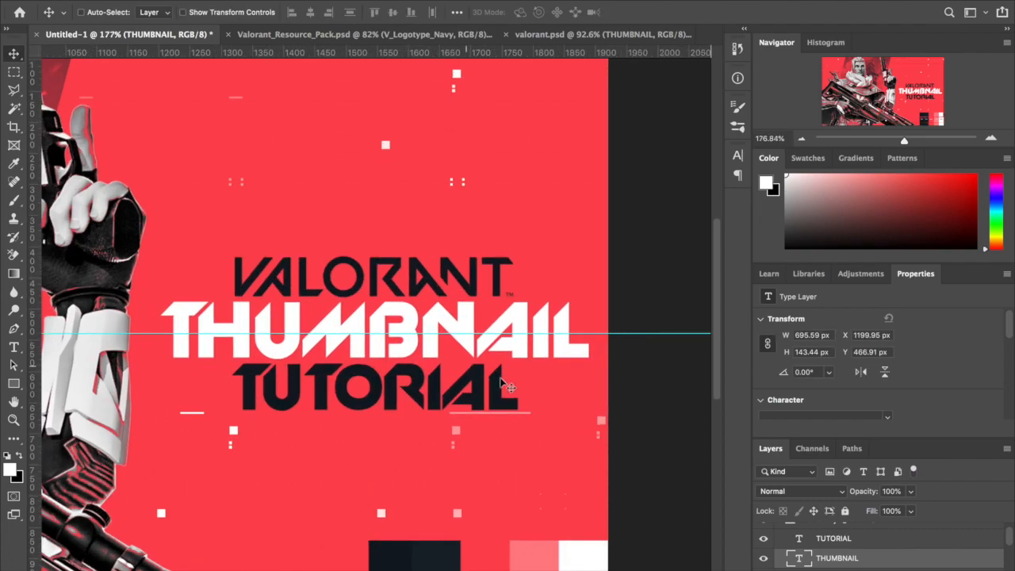
{"action": "left_click_drag", "start_coordinate": [526, 386], "coordinate": [526, 391]}
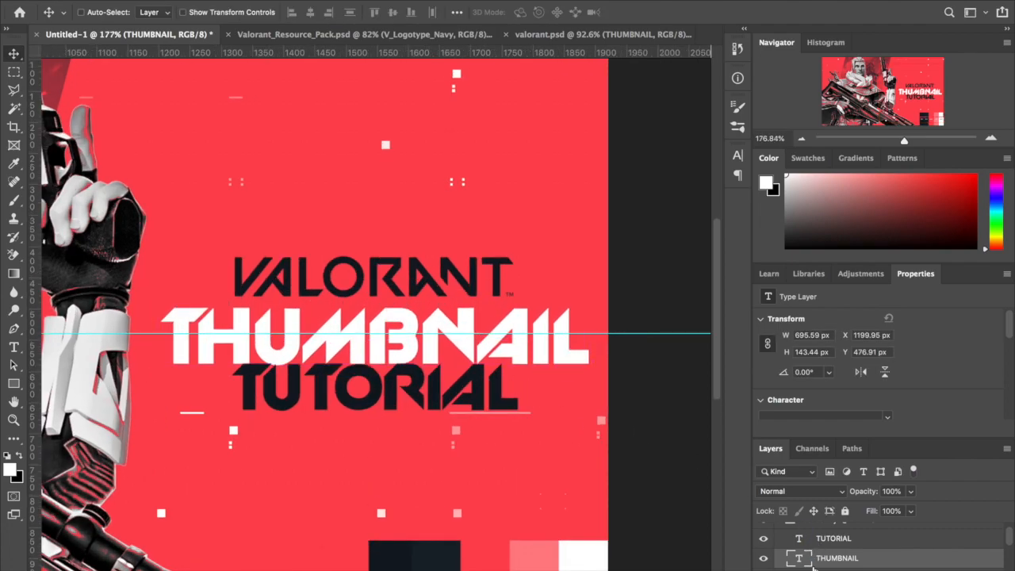
{"action": "left_click_drag", "start_coordinate": [832, 561], "coordinate": [831, 533]}
{"action": "scroll", "coordinate": [501, 367], "scroll_direction": "down", "scroll_amount": 2}
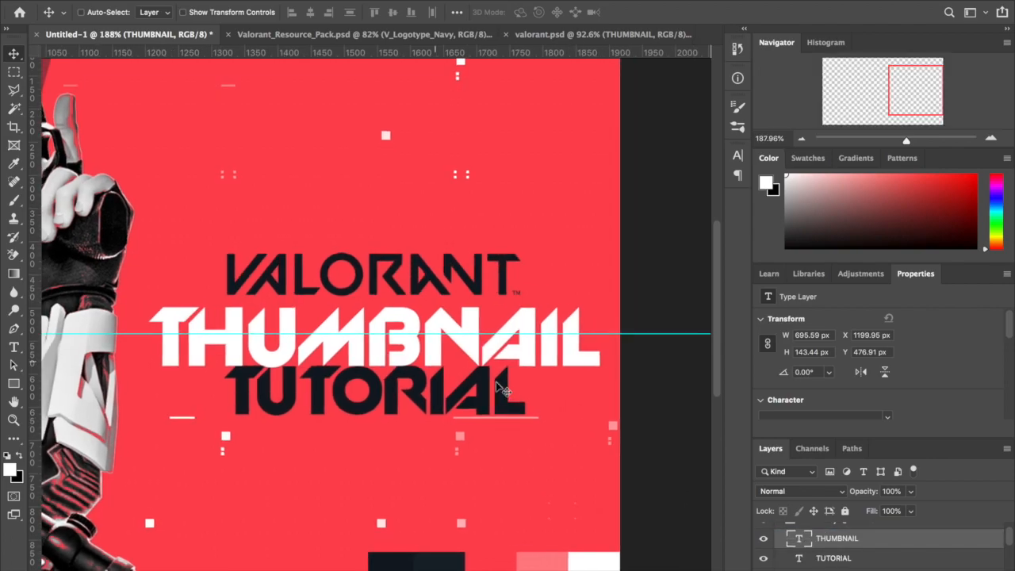
{"action": "left_click_drag", "start_coordinate": [501, 367], "coordinate": [502, 368]}
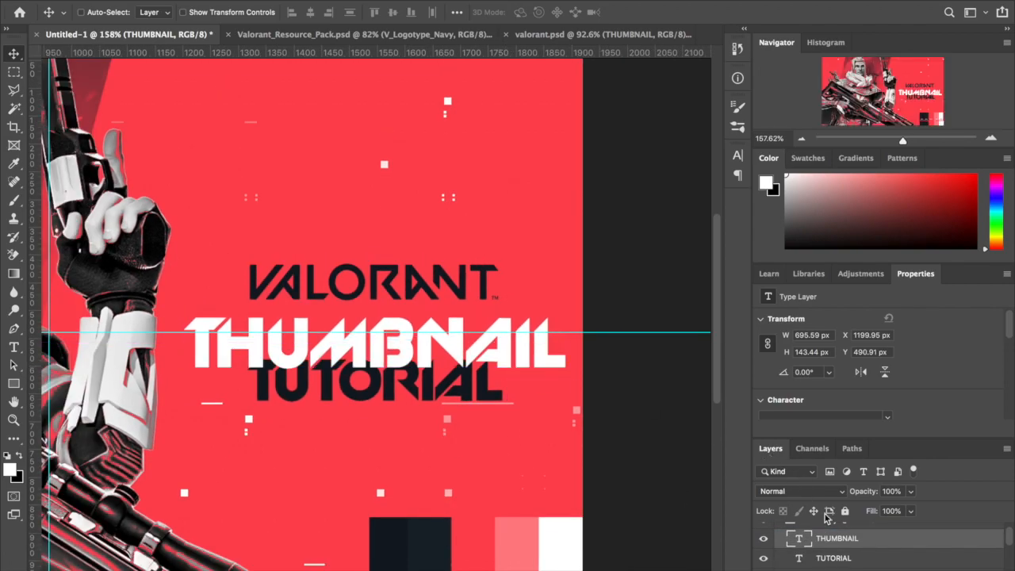
Apply a black drop shadow at a 90° angle to the THUMBNAIL text, adjusting its opacity, distance and size.
{"action": "double_click", "coordinate": [883, 547]}
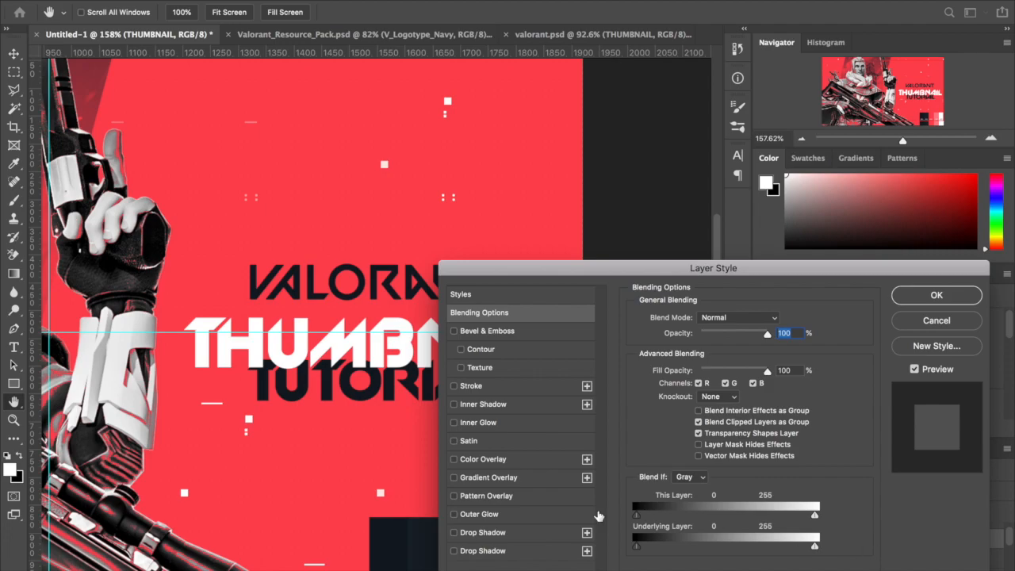
{"action": "left_click", "coordinate": [458, 534]}
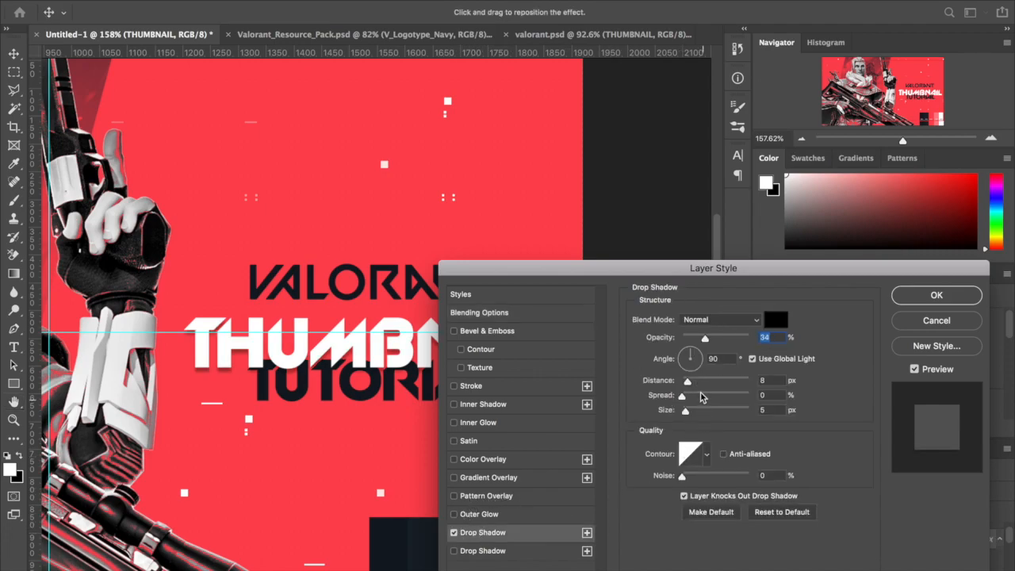
{"action": "left_click", "coordinate": [718, 339]}
{"action": "left_click_drag", "start_coordinate": [718, 337], "coordinate": [701, 338]}
{"action": "left_click_drag", "start_coordinate": [699, 380], "coordinate": [687, 381]}
{"action": "left_click_drag", "start_coordinate": [686, 411], "coordinate": [688, 417]}
{"action": "left_click", "coordinate": [934, 295]}
Tighten the title spacing by moving TUTORIAL up slightly and raising the THUMBNAIL text to about Y 471 px.
{"action": "scroll", "coordinate": [421, 401], "scroll_direction": "up", "scroll_amount": 2}
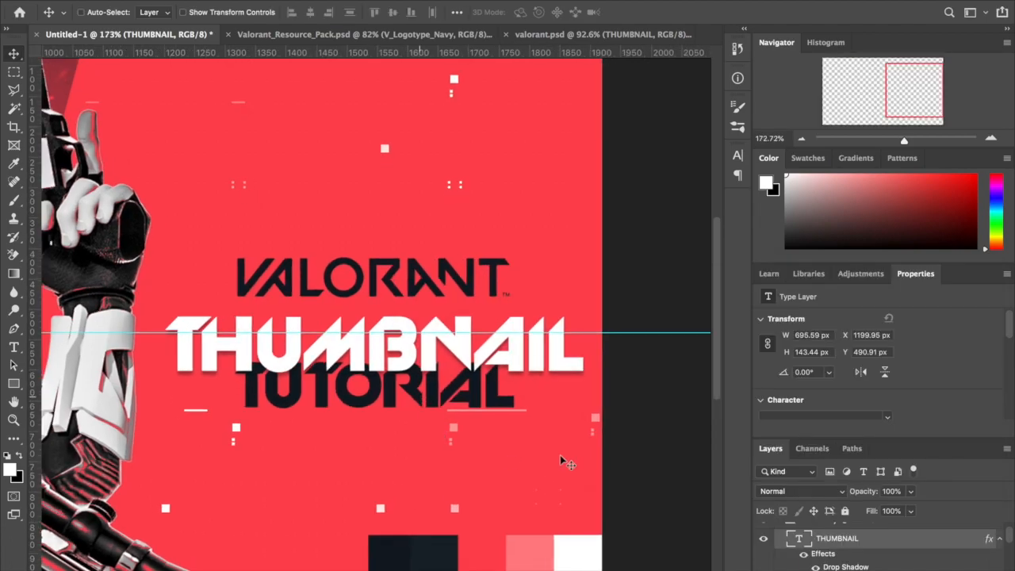
{"action": "scroll", "coordinate": [889, 567], "scroll_direction": "up", "scroll_amount": 1}
{"action": "scroll", "coordinate": [889, 568], "scroll_direction": "down", "scroll_amount": 1}
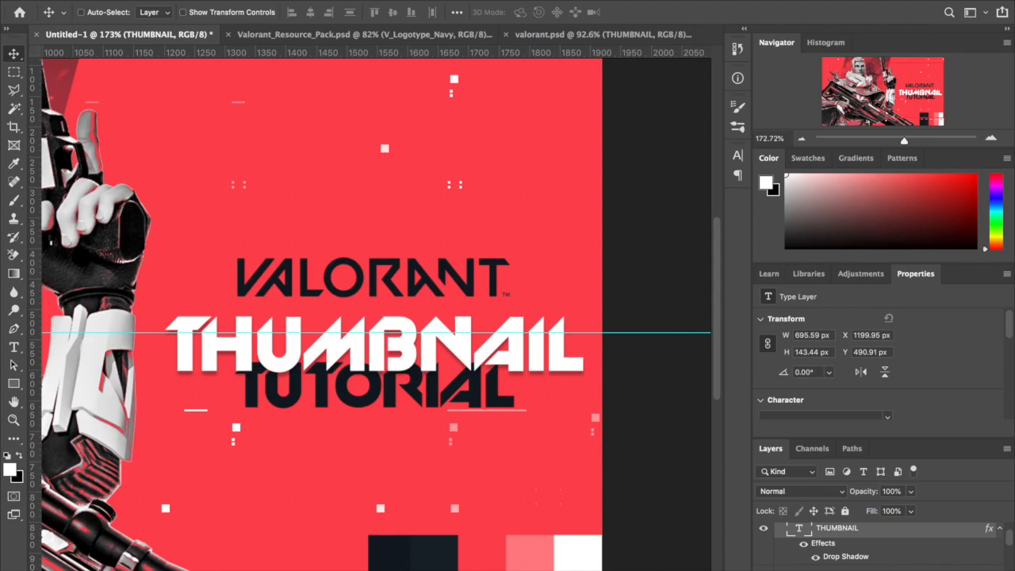
{"action": "left_click_drag", "start_coordinate": [432, 416], "coordinate": [432, 433]}
{"action": "scroll", "coordinate": [433, 434], "scroll_direction": "up", "scroll_amount": 1}
{"action": "left_click", "coordinate": [829, 536]}
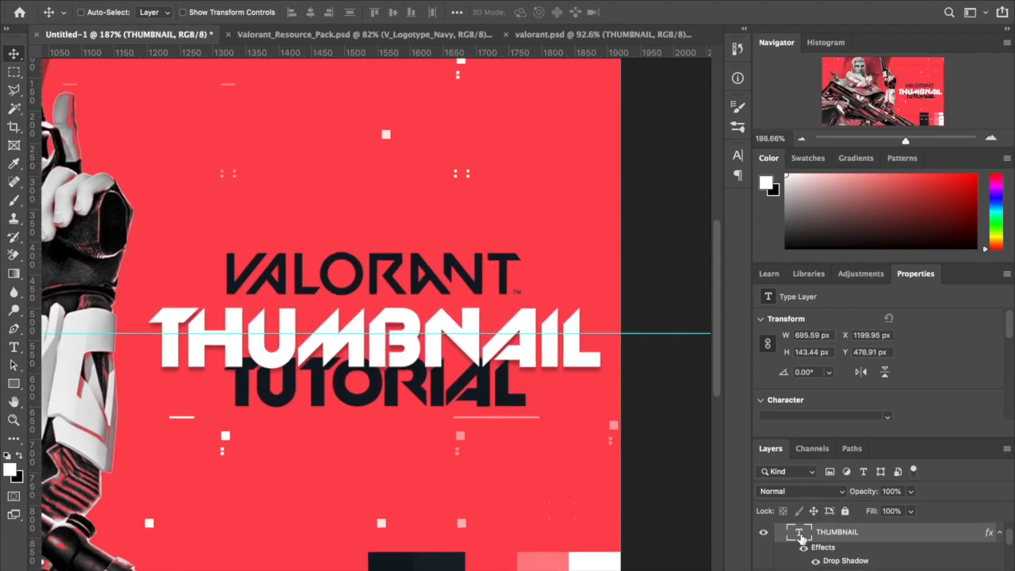
{"action": "left_click_drag", "start_coordinate": [542, 416], "coordinate": [542, 408]}
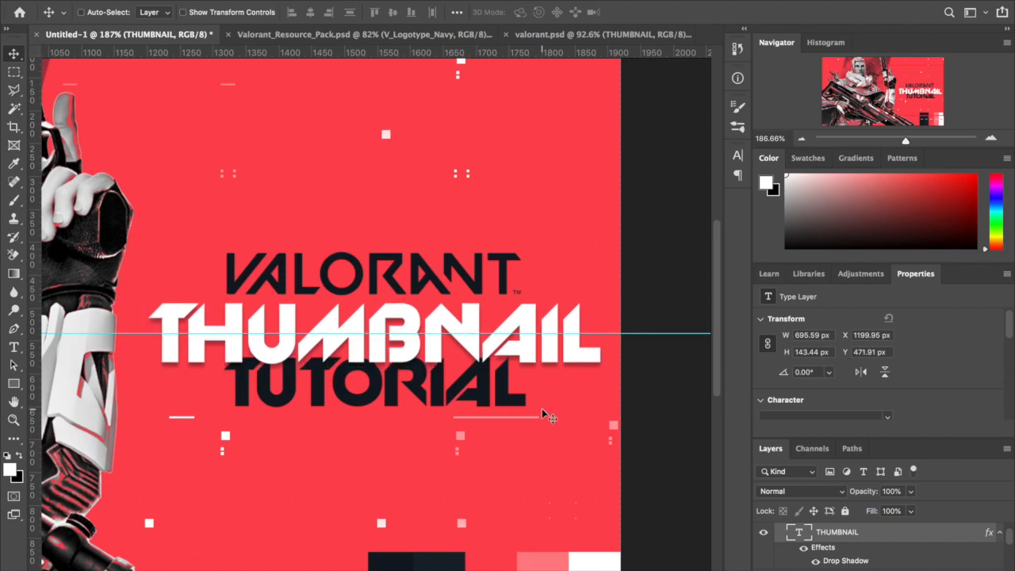
{"action": "scroll", "coordinate": [542, 409], "scroll_direction": "up", "scroll_amount": 1}
{"action": "scroll", "coordinate": [542, 409], "scroll_direction": "down", "scroll_amount": 2}
{"action": "key", "text": "Up"}
{"action": "scroll", "coordinate": [542, 409], "scroll_direction": "down", "scroll_amount": 4}
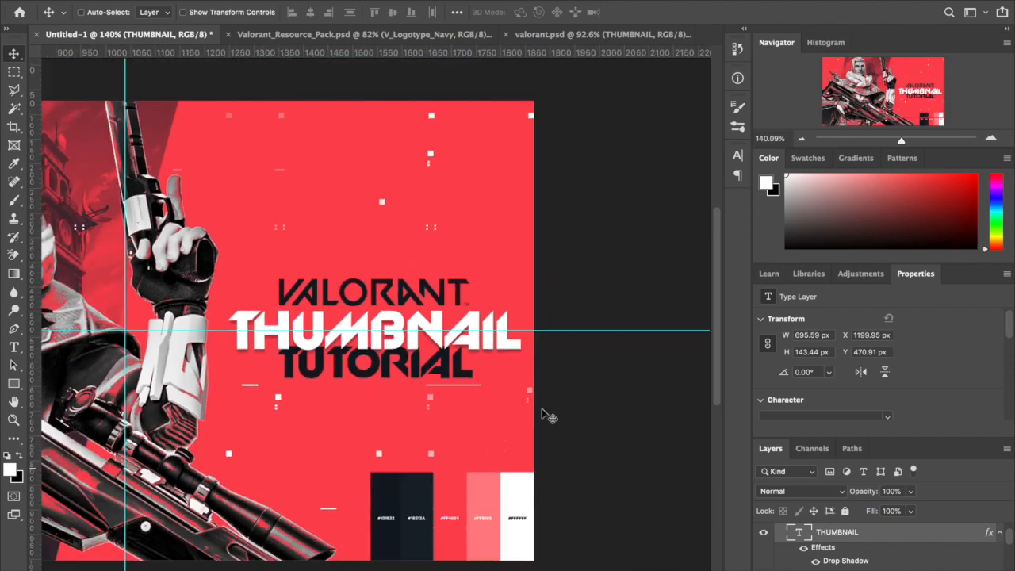
Collapse the effects list under the THUMBNAIL layer.
{"action": "scroll", "coordinate": [542, 409], "scroll_direction": "up", "scroll_amount": 1}
{"action": "scroll", "coordinate": [542, 408], "scroll_direction": "up", "scroll_amount": 1}
{"action": "scroll", "coordinate": [897, 555], "scroll_direction": "up", "scroll_amount": 1}
{"action": "left_click", "coordinate": [999, 547]}
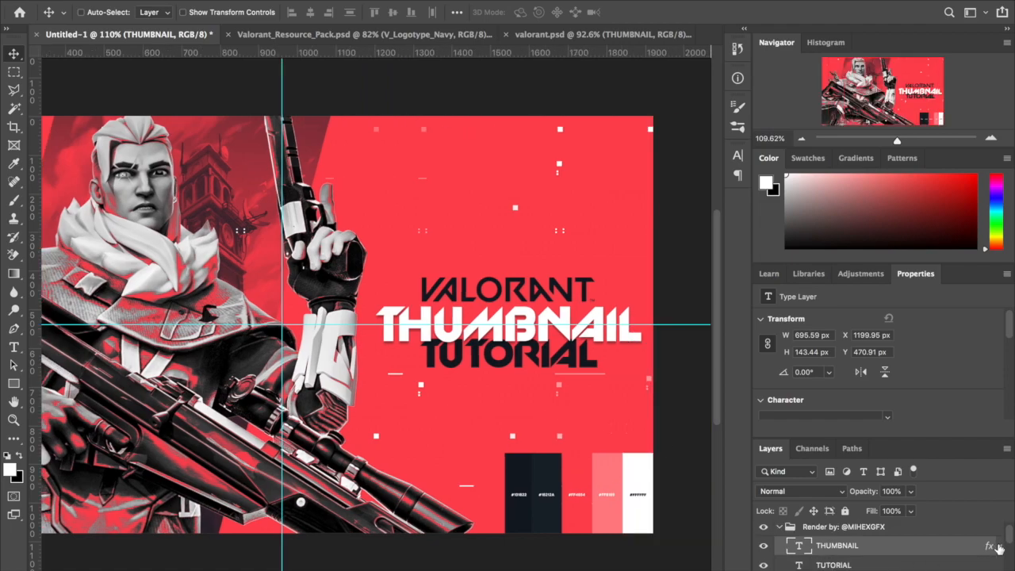
Select the THUMBNAIL, TUTORIAL and V_Logotype_Navy layers together and nudge the stacked title slightly up on the canvas.
{"action": "scroll", "coordinate": [879, 568], "scroll_direction": "down", "scroll_amount": 1}
{"action": "left_click", "coordinate": [874, 567], "text": "shift"}
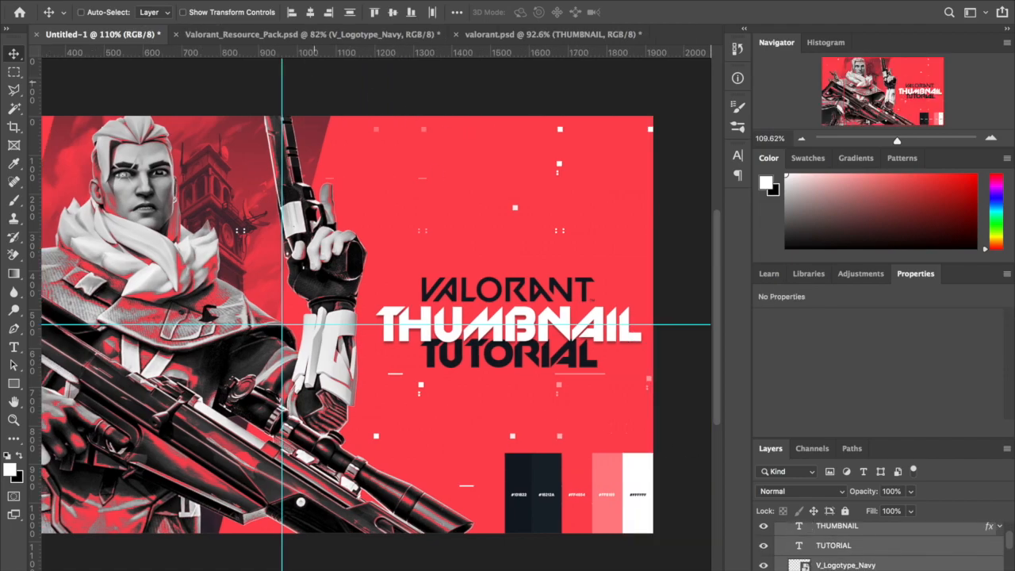
{"action": "left_click_drag", "start_coordinate": [568, 323], "coordinate": [566, 319]}
{"action": "scroll", "coordinate": [565, 318], "scroll_direction": "up", "scroll_amount": 5}
{"action": "scroll", "coordinate": [566, 319], "scroll_direction": "down", "scroll_amount": 8}
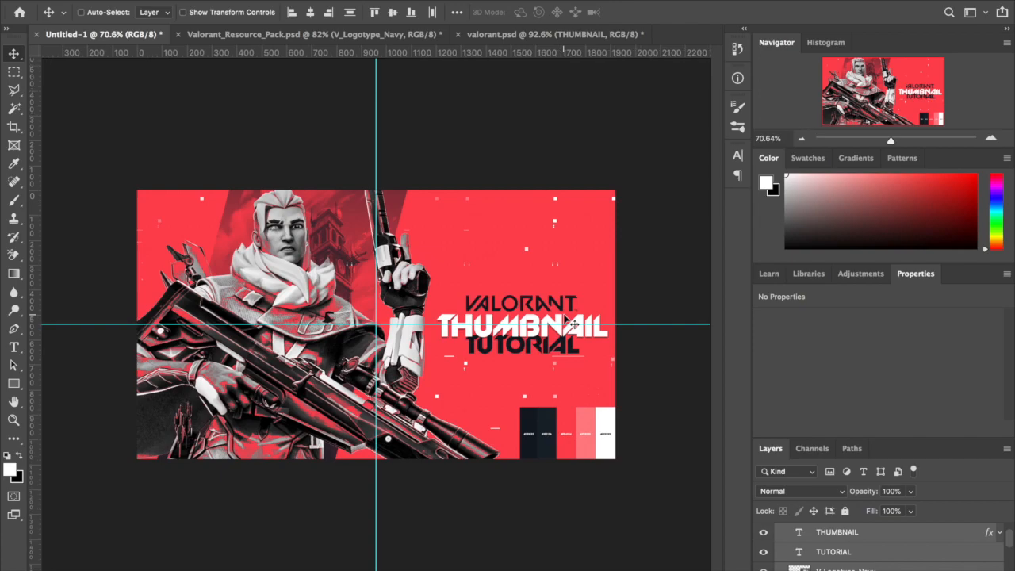
Free-transform the three selected title layers to make the VALORANT THUMBNAIL TUTORIAL stack slightly larger.
{"action": "key", "text": "ctrl+t"}
{"action": "mouse_move", "coordinate": [608, 356]}
{"action": "left_mouse_down"}
{"action": "mouse_move", "coordinate": [624, 367]}
{"action": "mouse_move", "coordinate": [609, 359]}
{"action": "left_mouse_up"}
{"action": "key", "text": "Return"}
{"action": "scroll", "coordinate": [623, 367], "scroll_direction": "up", "scroll_amount": 2}
{"action": "scroll", "coordinate": [614, 361], "scroll_direction": "up", "scroll_amount": 1}
{"action": "scroll", "coordinate": [614, 361], "scroll_direction": "right", "scroll_amount": 3}
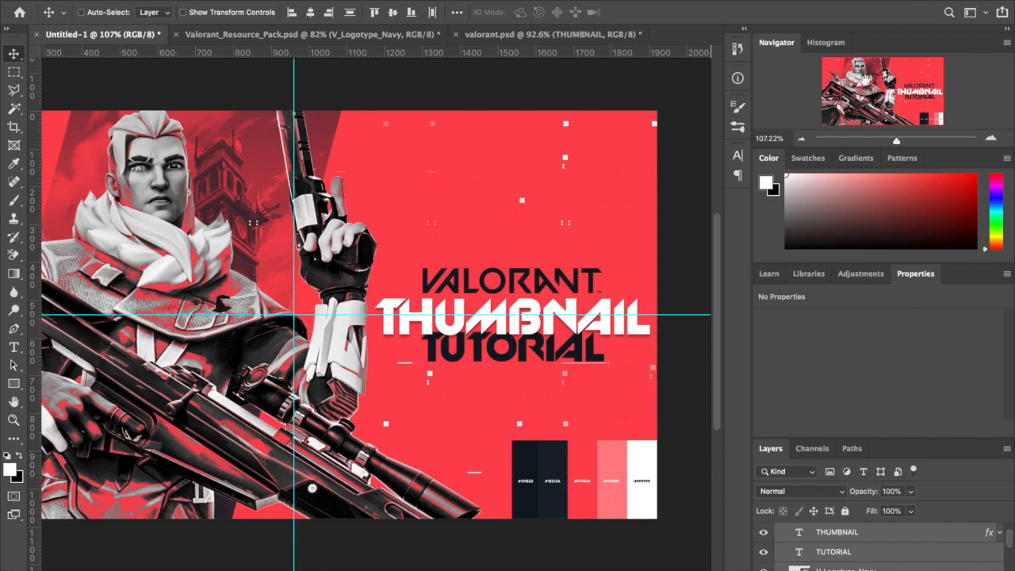
{"action": "left_click", "coordinate": [417, 0]}
{"action": "mouse_move", "coordinate": [388, 0]}
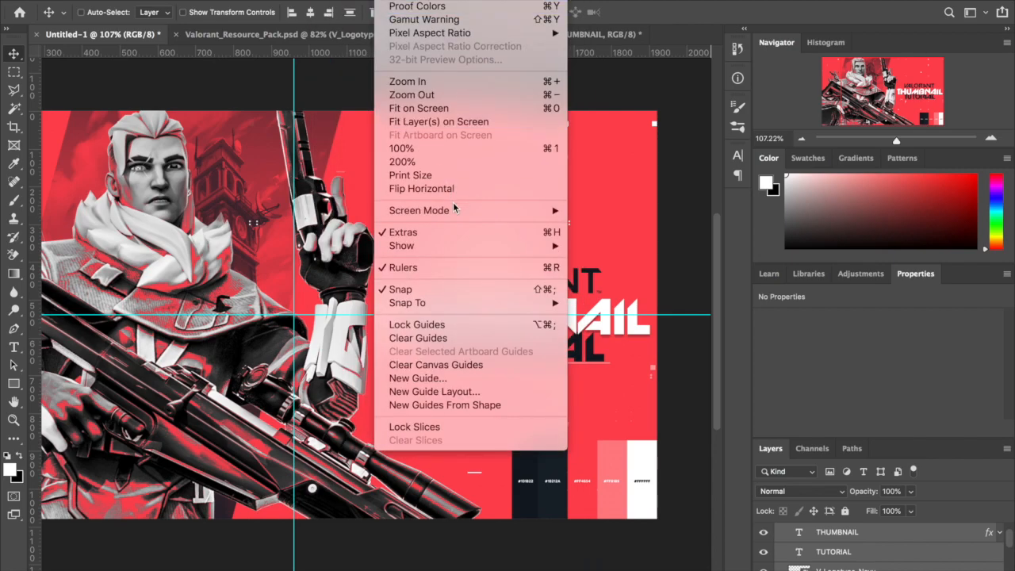
{"action": "mouse_move", "coordinate": [440, 247]}
{"action": "mouse_move", "coordinate": [432, 0]}
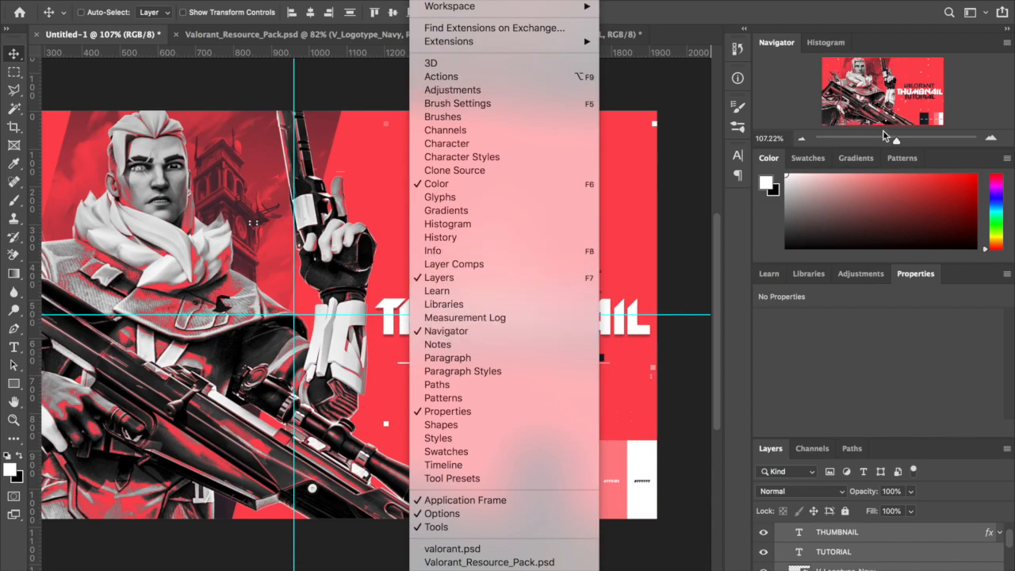
{"action": "left_click", "coordinate": [818, 120]}
Examine the balance between the title and the character at several zoom levels, and expand the THUMBNAIL layer's effects list.
{"action": "scroll", "coordinate": [891, 94], "scroll_direction": "up", "scroll_amount": 3}
{"action": "scroll", "coordinate": [894, 89], "scroll_direction": "down", "scroll_amount": 3}
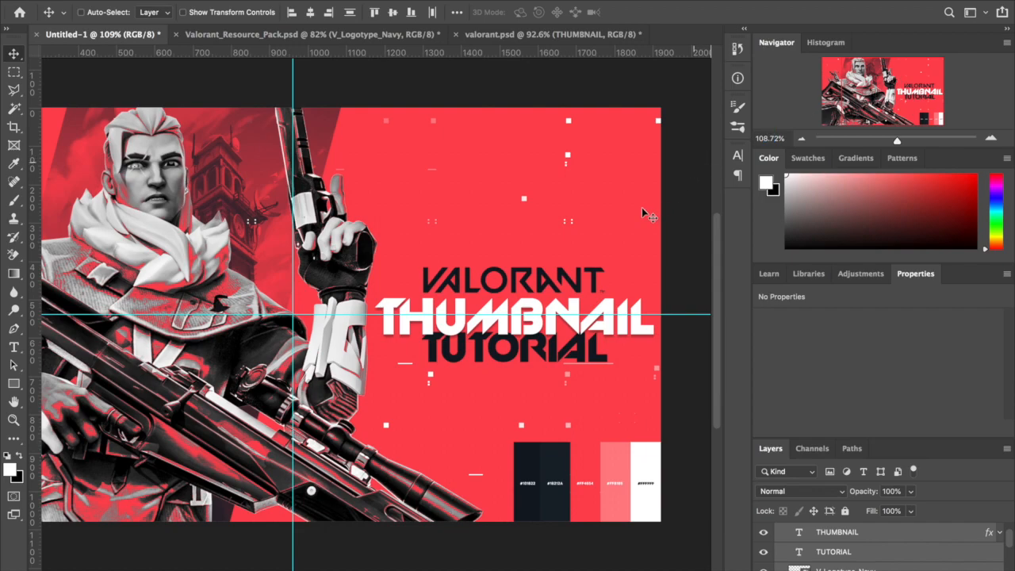
{"action": "scroll", "coordinate": [642, 207], "scroll_direction": "down", "scroll_amount": 2}
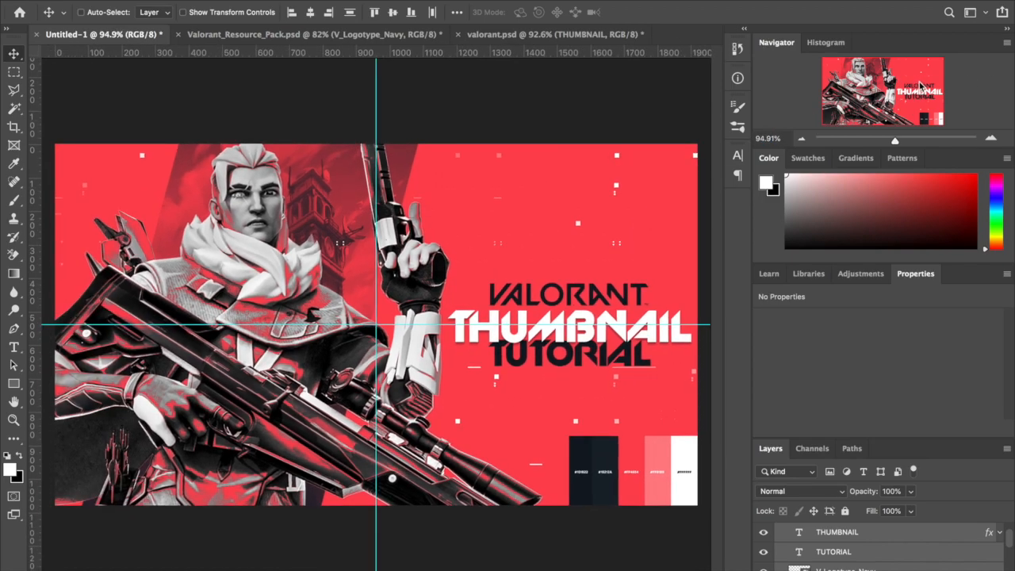
{"action": "scroll", "coordinate": [517, 316], "scroll_direction": "up", "scroll_amount": 2}
{"action": "scroll", "coordinate": [517, 316], "scroll_direction": "down", "scroll_amount": 3}
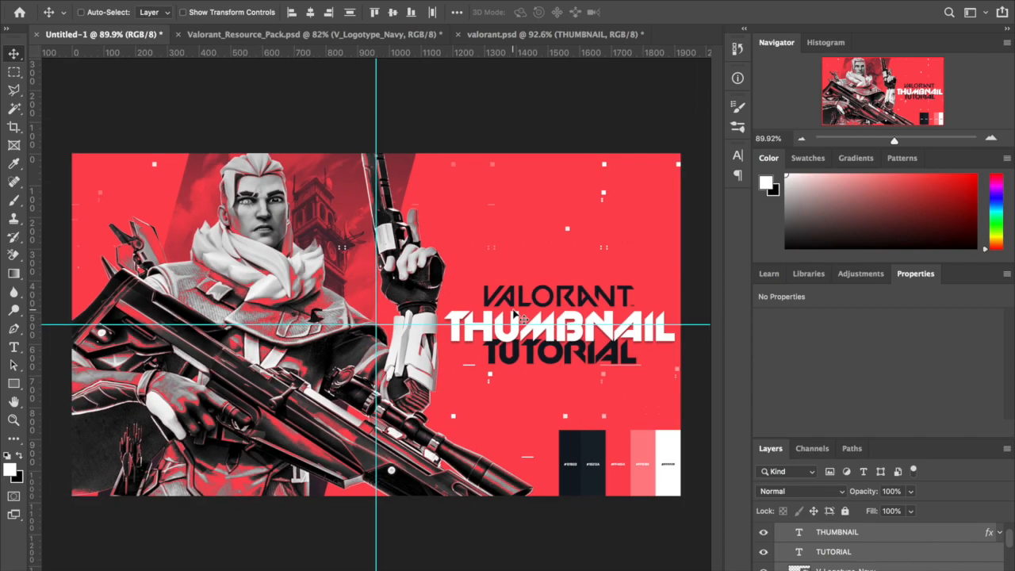
{"action": "scroll", "coordinate": [521, 318], "scroll_direction": "up", "scroll_amount": 2}
{"action": "scroll", "coordinate": [521, 318], "scroll_direction": "up", "scroll_amount": 2}
{"action": "scroll", "coordinate": [521, 317], "scroll_direction": "down", "scroll_amount": 3}
{"action": "scroll", "coordinate": [521, 318], "scroll_direction": "up", "scroll_amount": 1}
{"action": "scroll", "coordinate": [512, 308], "scroll_direction": "up", "scroll_amount": 1}
{"action": "scroll", "coordinate": [853, 550], "scroll_direction": "up", "scroll_amount": 1}
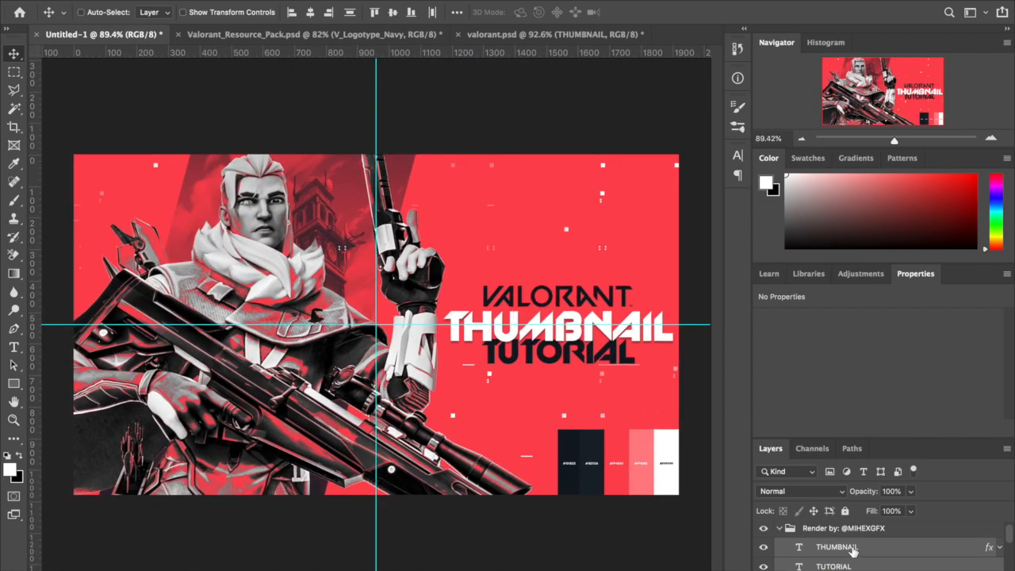
{"action": "left_click", "coordinate": [998, 551]}
{"action": "scroll", "coordinate": [484, 446], "scroll_direction": "up", "scroll_amount": 3}
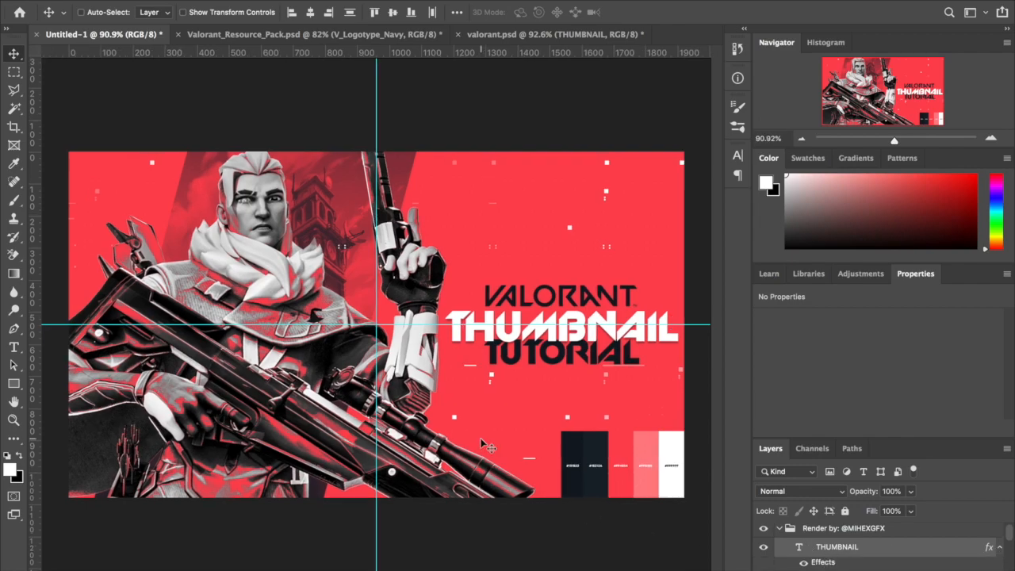
{"action": "scroll", "coordinate": [484, 446], "scroll_direction": "down", "scroll_amount": 3}
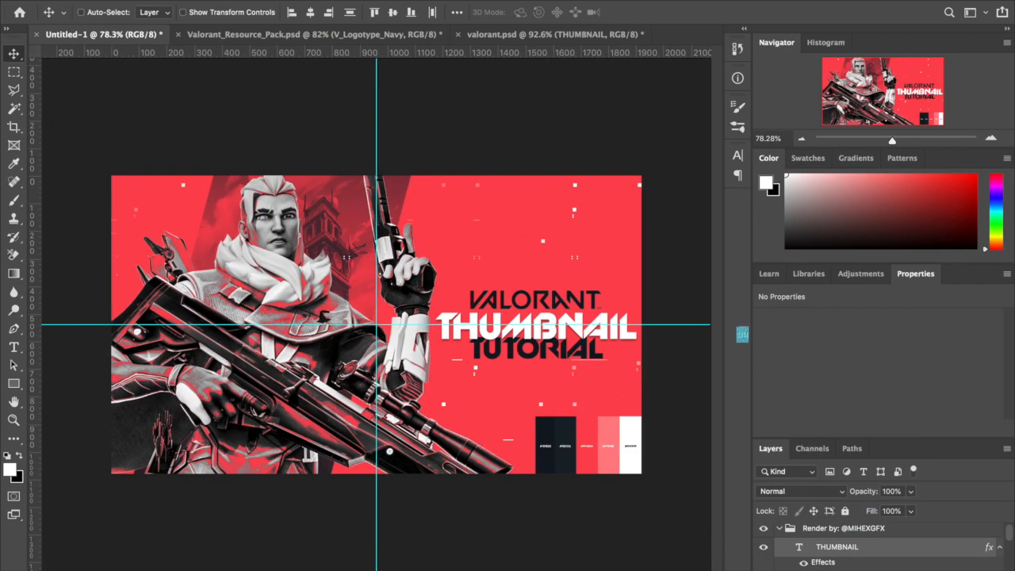
{"action": "scroll", "coordinate": [825, 570], "scroll_direction": "up", "scroll_amount": 1}
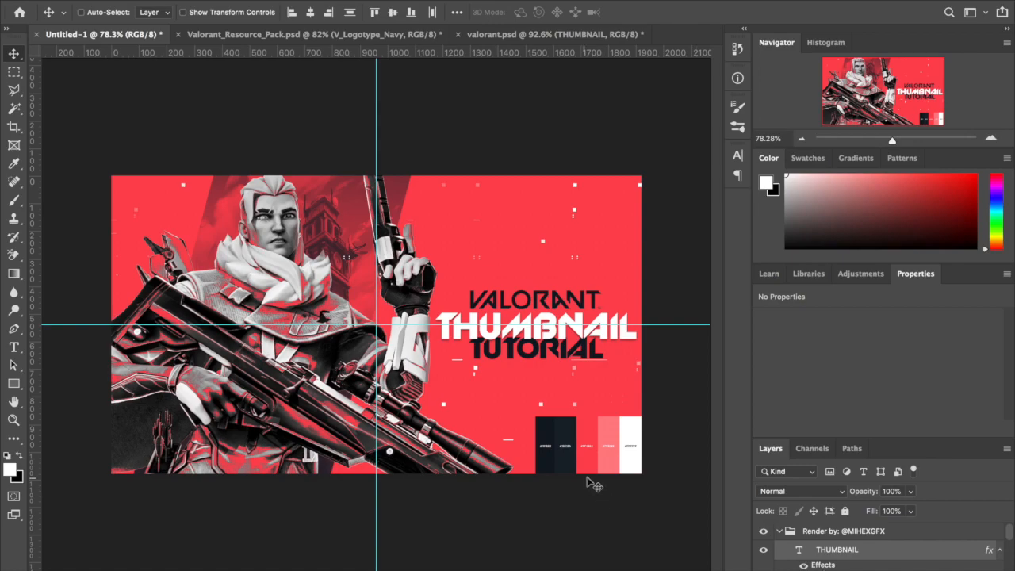
Select the #Hex colour swatch group from the canvas and collapse it in the layer stack.
{"action": "left_click", "coordinate": [592, 466], "text": "ctrl"}
{"action": "scroll", "coordinate": [788, 559], "scroll_direction": "down", "scroll_amount": 3}
{"action": "scroll", "coordinate": [788, 559], "scroll_direction": "down", "scroll_amount": 5}
{"action": "left_click", "coordinate": [780, 558]}
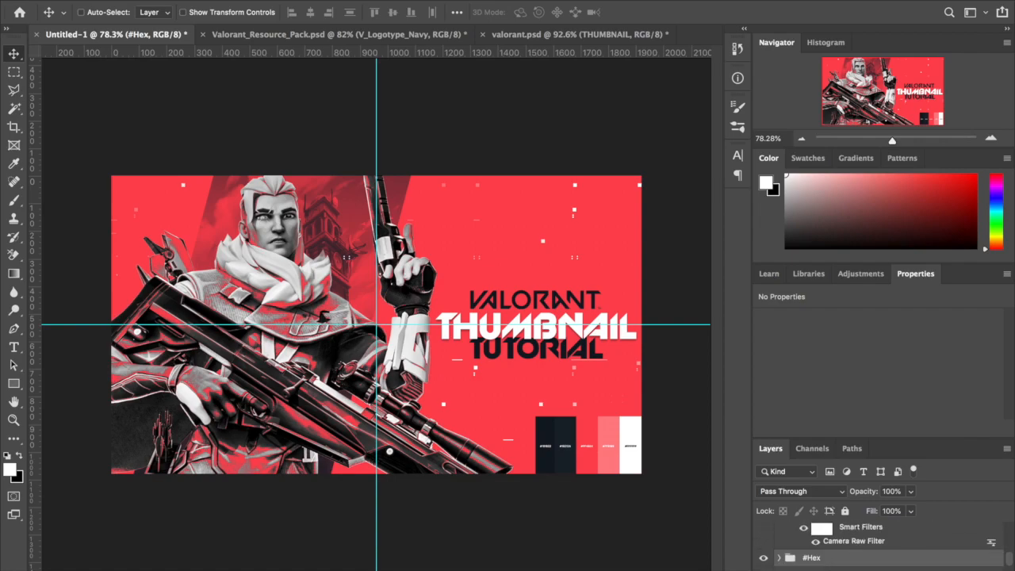
Group the character's Layer 2 with its clipped Gradient Map 1 copy adjustment.
{"action": "scroll", "coordinate": [781, 558], "scroll_direction": "down", "scroll_amount": 3}
{"action": "scroll", "coordinate": [873, 548], "scroll_direction": "down", "scroll_amount": 4}
{"action": "scroll", "coordinate": [873, 547], "scroll_direction": "up", "scroll_amount": 1}
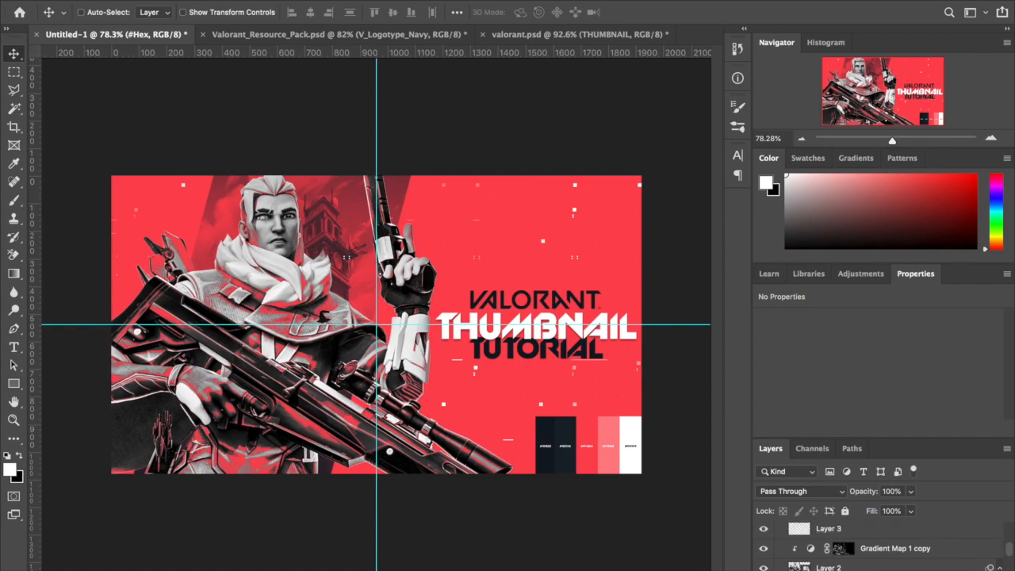
{"action": "left_click", "coordinate": [854, 568]}
{"action": "scroll", "coordinate": [865, 555], "scroll_direction": "up", "scroll_amount": 2}
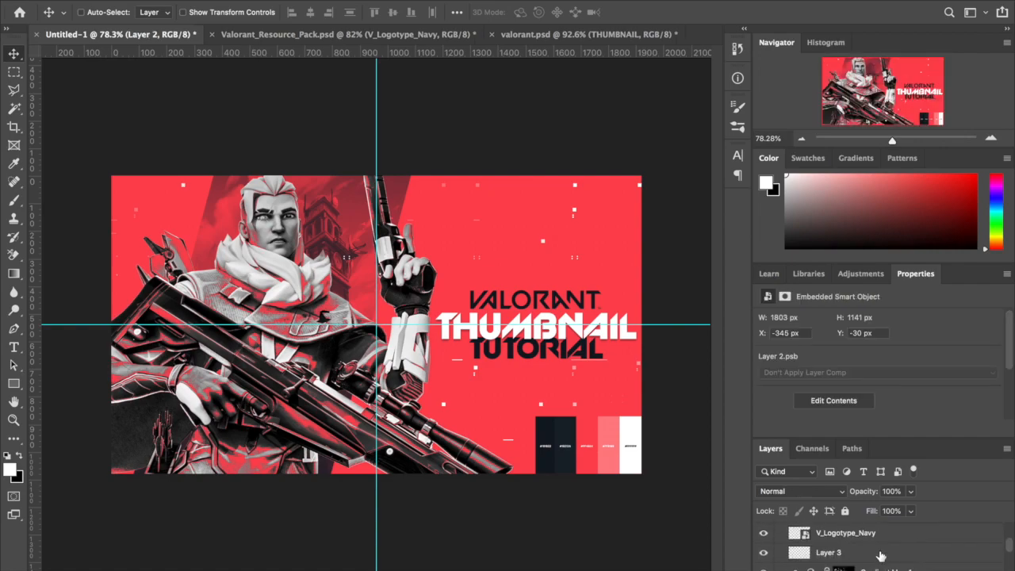
{"action": "key", "text": "ctrl+g"}
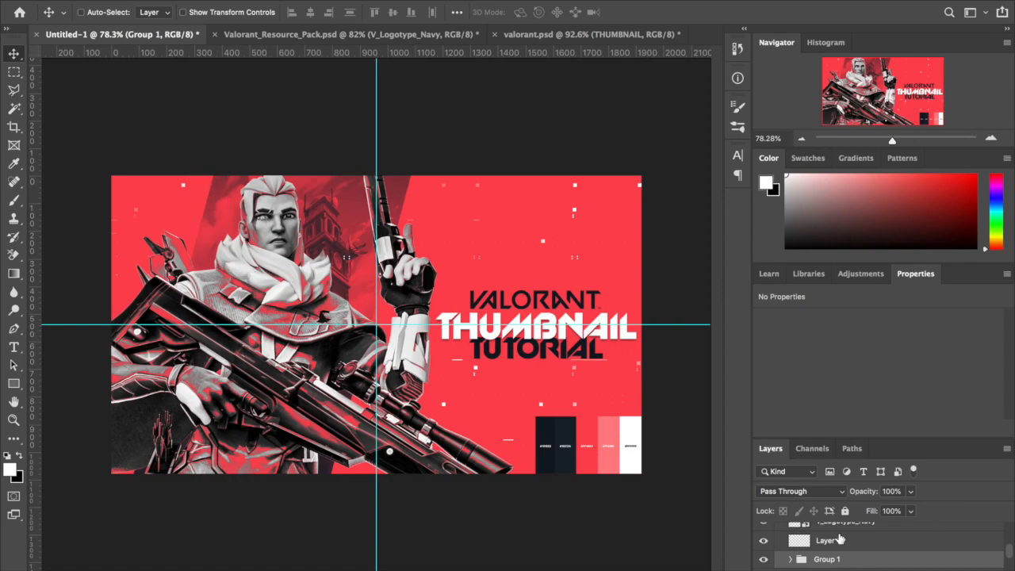
Place a merged duplicate of the character's Group 1 inside the bg group, directly above Gradient Map 1.
{"action": "scroll", "coordinate": [840, 540], "scroll_direction": "down", "scroll_amount": 3}
{"action": "scroll", "coordinate": [791, 556], "scroll_direction": "down", "scroll_amount": 1}
{"action": "scroll", "coordinate": [810, 565], "scroll_direction": "up", "scroll_amount": 3}
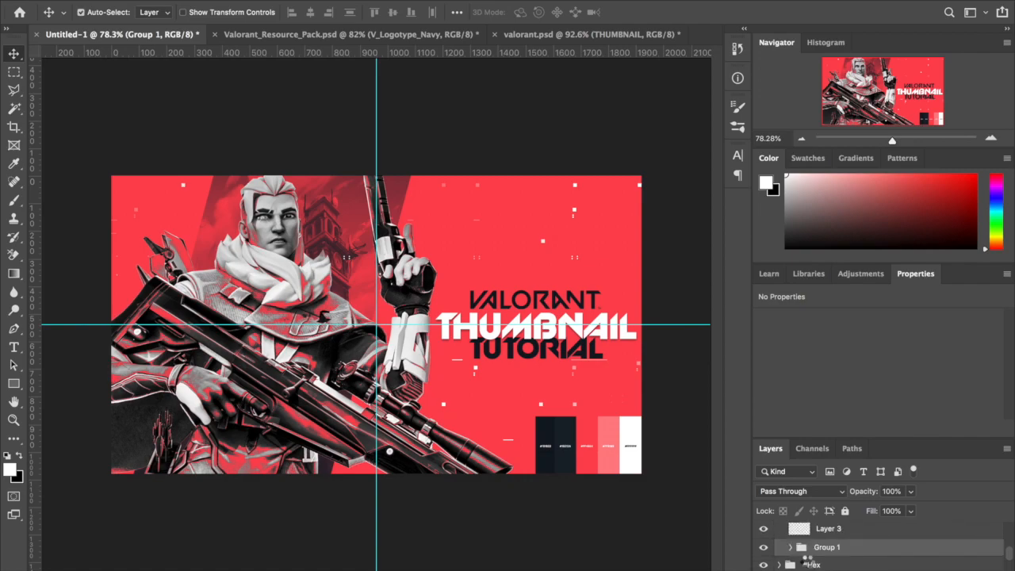
{"action": "key", "text": "ctrl+j"}
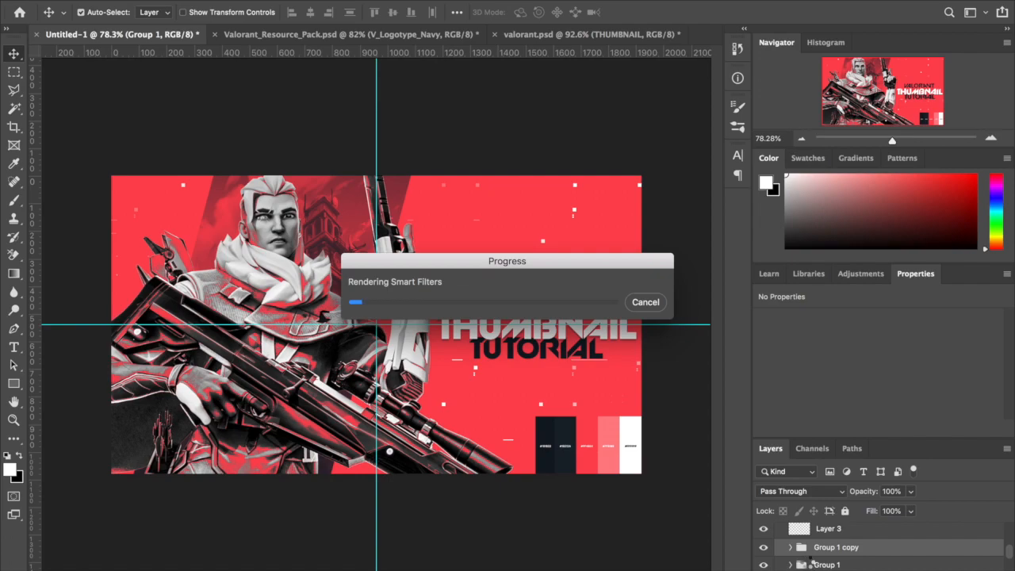
{"action": "left_click_drag", "start_coordinate": [856, 556], "coordinate": [848, 529]}
{"action": "left_click_drag", "start_coordinate": [847, 526], "coordinate": [848, 527]}
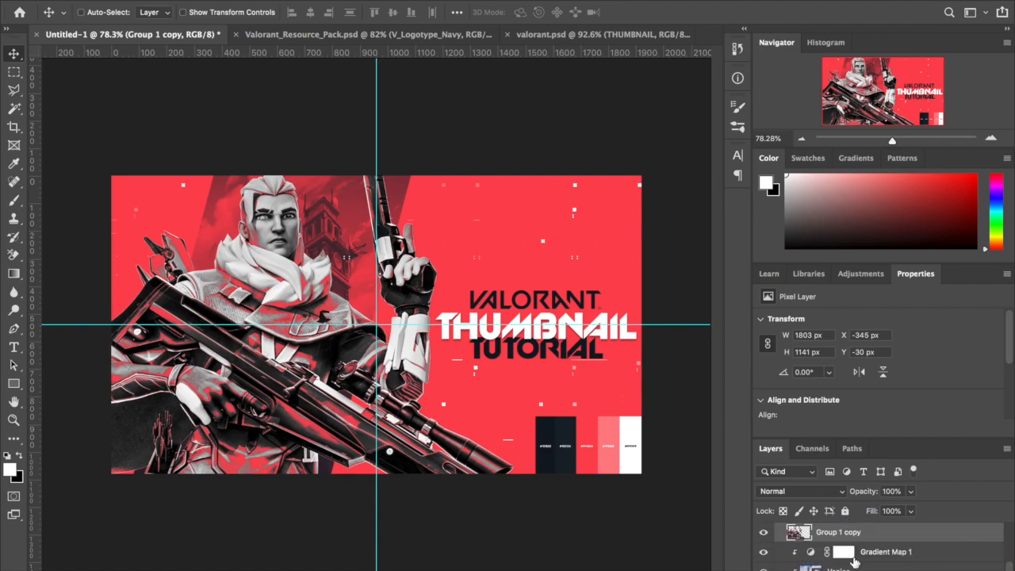
Clip the Group 1 copy layer to the slanted background panel, above Gradient Map 1 and Venice.
{"action": "left_click", "coordinate": [853, 541], "text": "alt"}
{"action": "scroll", "coordinate": [526, 492], "scroll_direction": "up", "scroll_amount": 3}
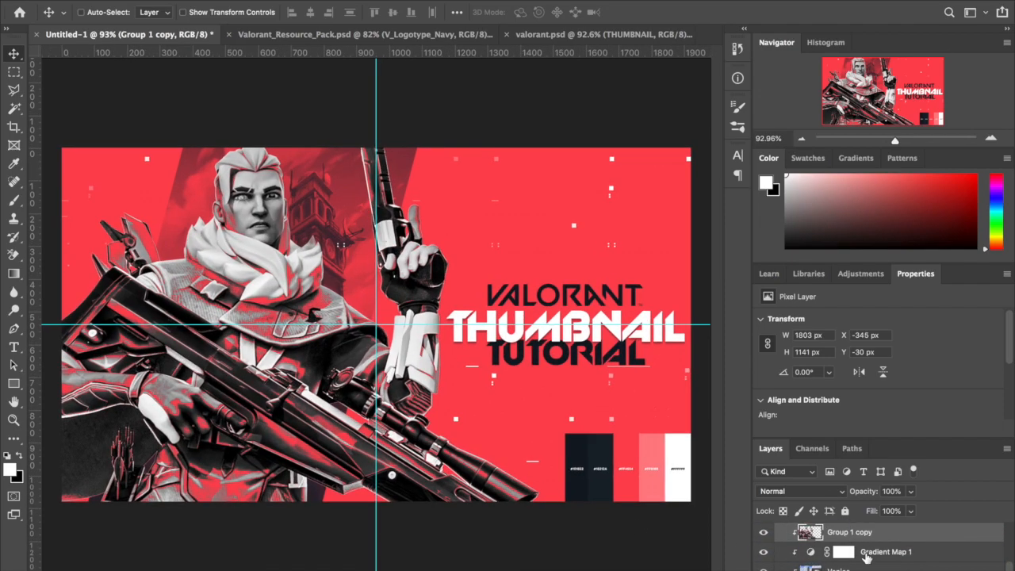
{"action": "scroll", "coordinate": [843, 565], "scroll_direction": "down", "scroll_amount": 2}
{"action": "scroll", "coordinate": [881, 548], "scroll_direction": "up", "scroll_amount": 2}
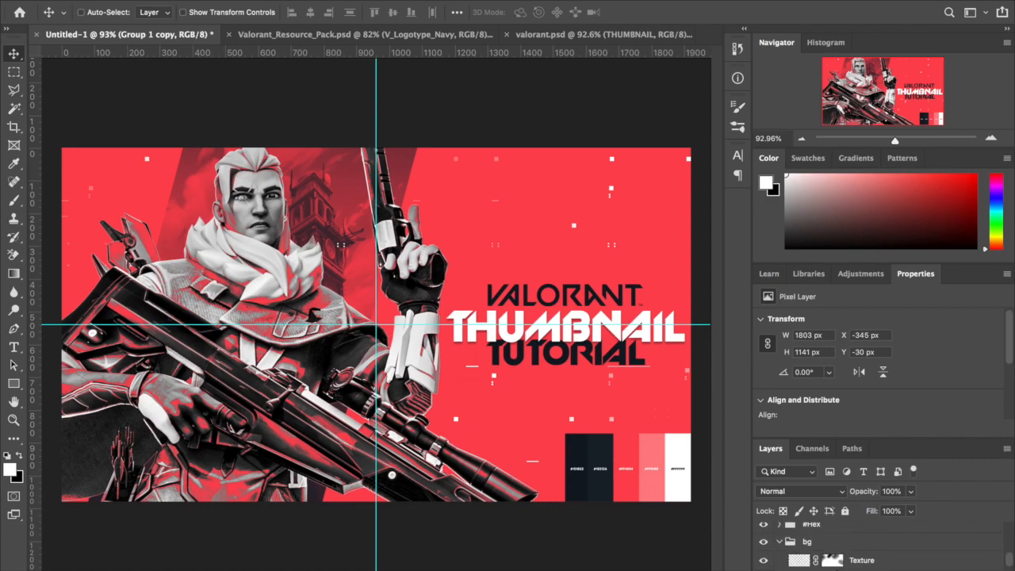
Add a layer mask to Group 1 copy and brush black at 52% opacity over the rifle stock area outside the panel.
{"action": "left_click", "coordinate": [864, 569]}
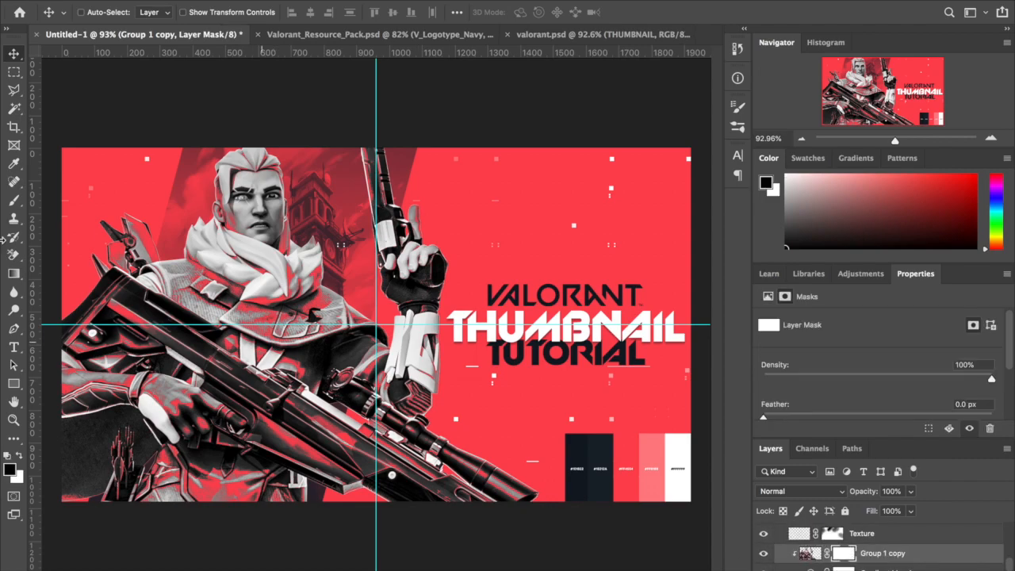
{"action": "left_click", "coordinate": [12, 200]}
{"action": "scroll", "coordinate": [142, 269], "scroll_direction": "up", "scroll_amount": 3}
{"action": "mouse_move", "coordinate": [145, 271]}
{"action": "left_mouse_down"}
{"action": "mouse_move", "coordinate": [184, 265]}
{"action": "mouse_move", "coordinate": [107, 311]}
{"action": "mouse_move", "coordinate": [81, 310]}
{"action": "left_mouse_up"}
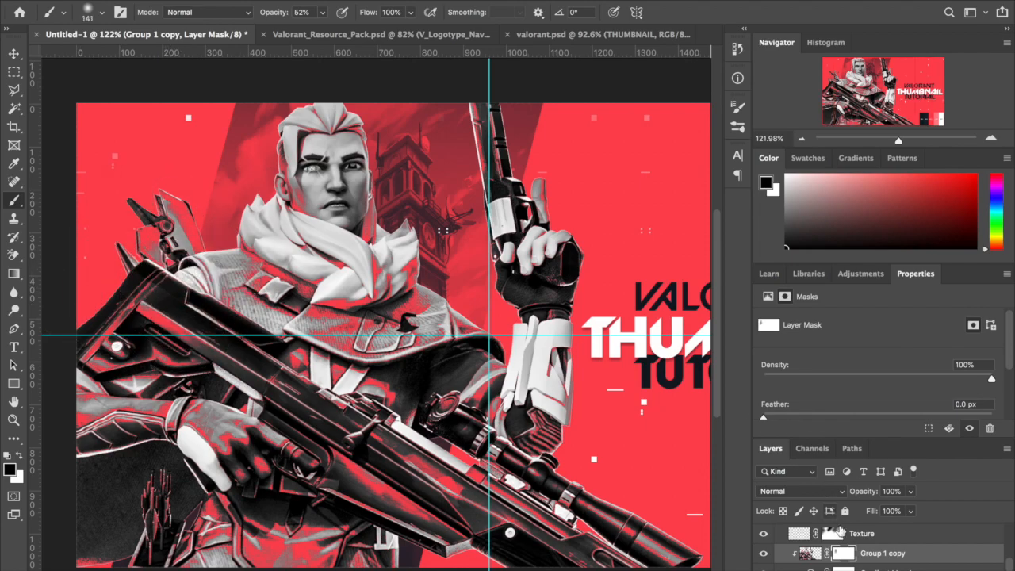
Expand the character's Group 1 folder in the layer stack and rename it sk.
{"action": "scroll", "coordinate": [866, 565], "scroll_direction": "down", "scroll_amount": 6}
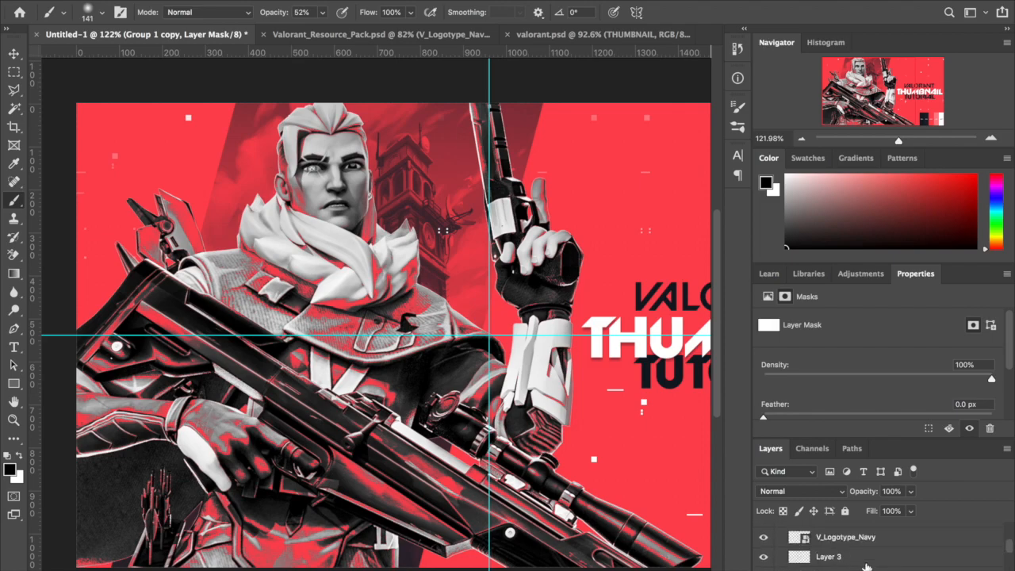
{"action": "scroll", "coordinate": [866, 565], "scroll_direction": "down", "scroll_amount": 3}
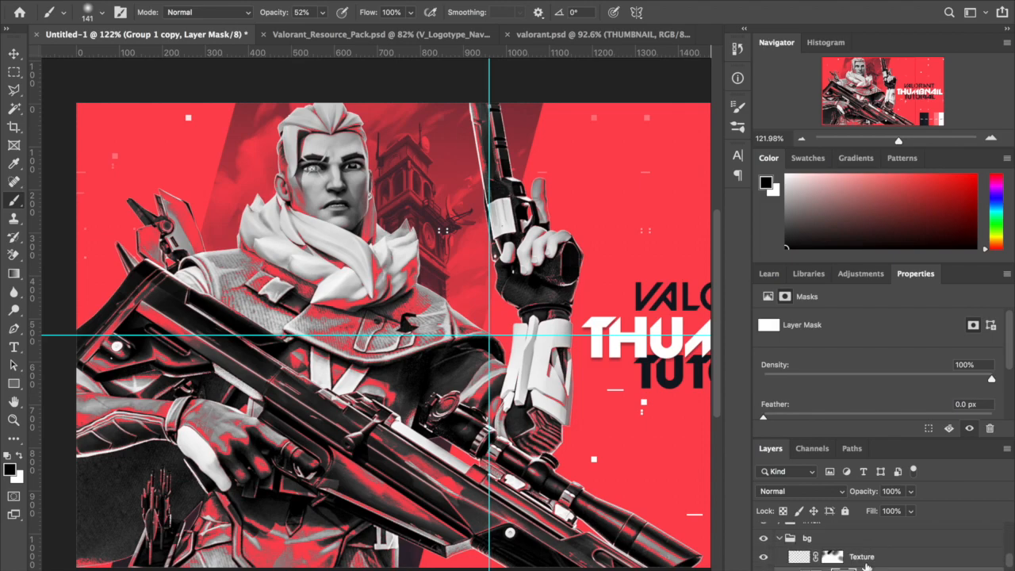
{"action": "scroll", "coordinate": [867, 555], "scroll_direction": "up", "scroll_amount": 3}
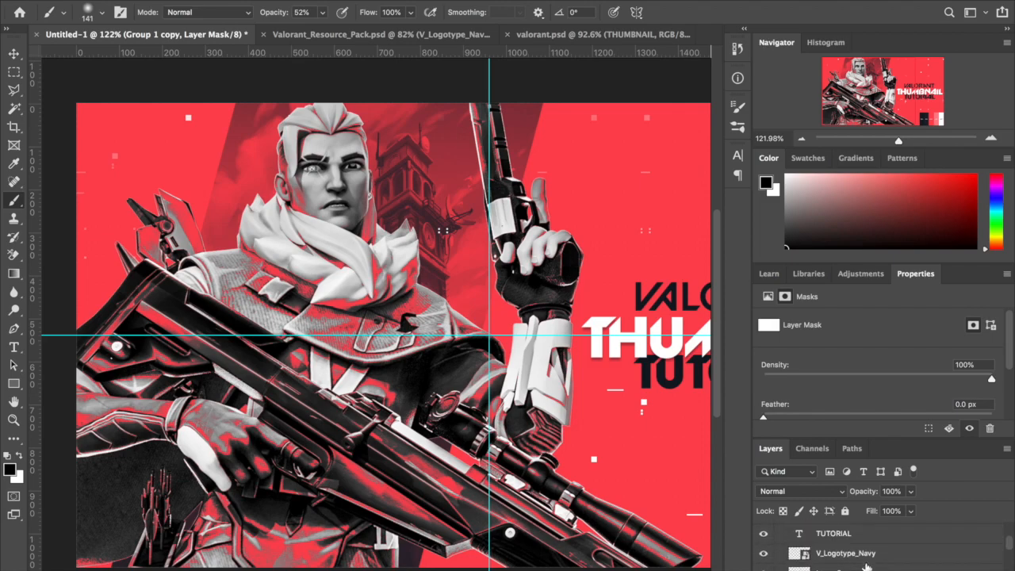
{"action": "scroll", "coordinate": [867, 565], "scroll_direction": "down", "scroll_amount": 3}
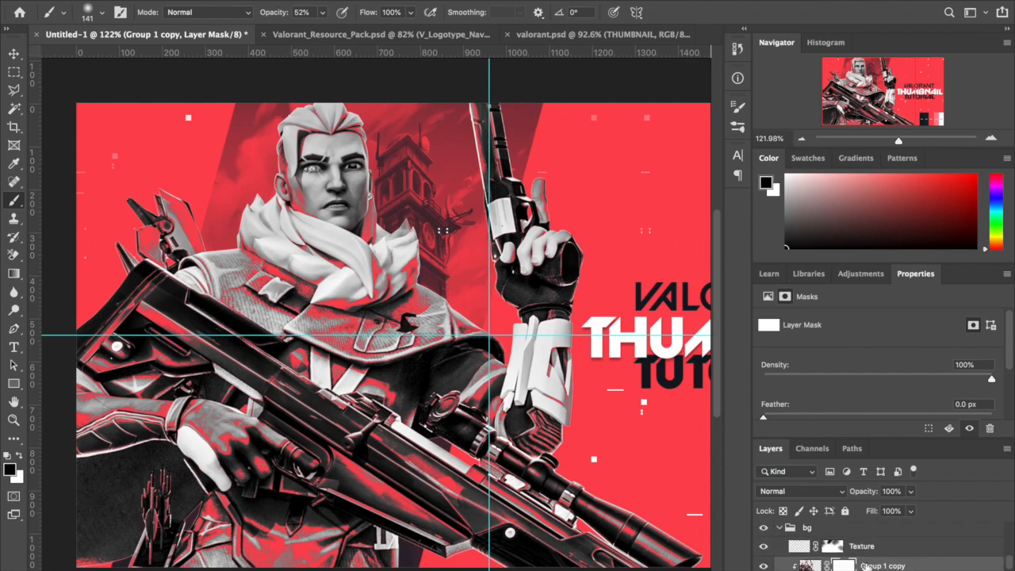
{"action": "scroll", "coordinate": [867, 565], "scroll_direction": "up", "scroll_amount": 3}
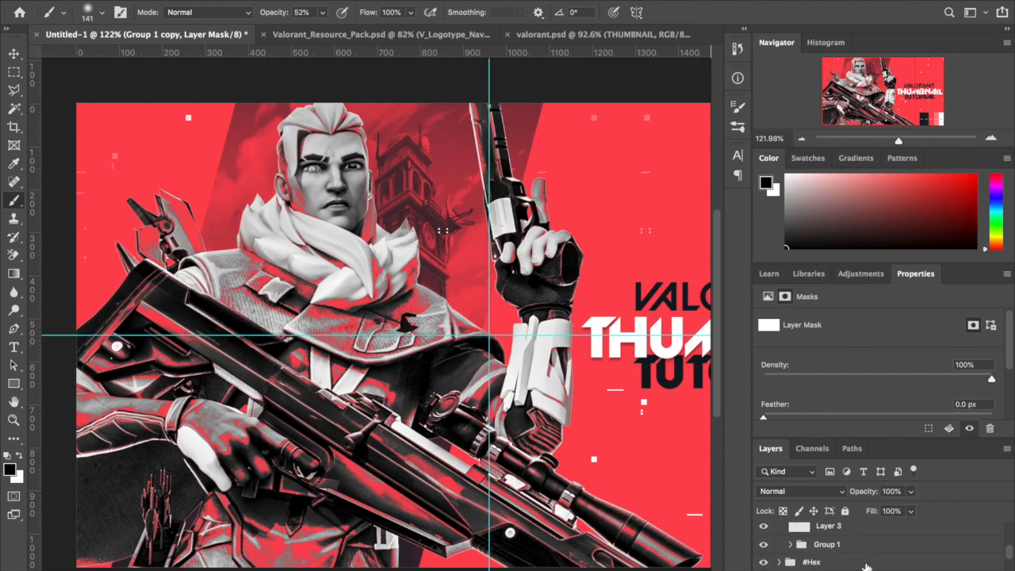
{"action": "left_click", "coordinate": [792, 560]}
{"action": "scroll", "coordinate": [791, 562], "scroll_direction": "down", "scroll_amount": 2}
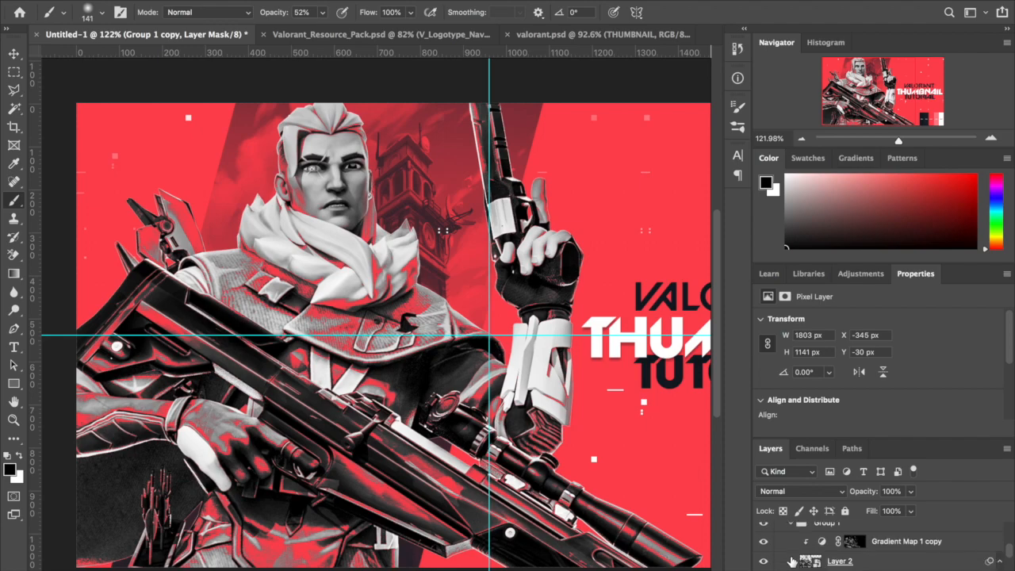
{"action": "left_click", "coordinate": [865, 560]}
{"action": "scroll", "coordinate": [884, 558], "scroll_direction": "down", "scroll_amount": 2}
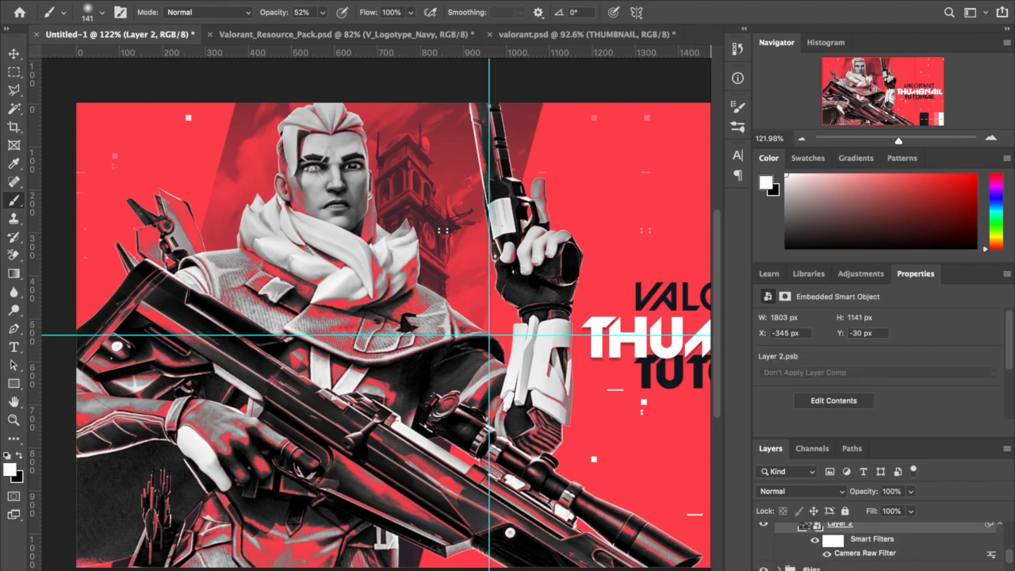
{"action": "scroll", "coordinate": [804, 526], "scroll_direction": "up", "scroll_amount": 2}
{"action": "double_click", "coordinate": [829, 532]}
{"action": "type", "text": "sk"}
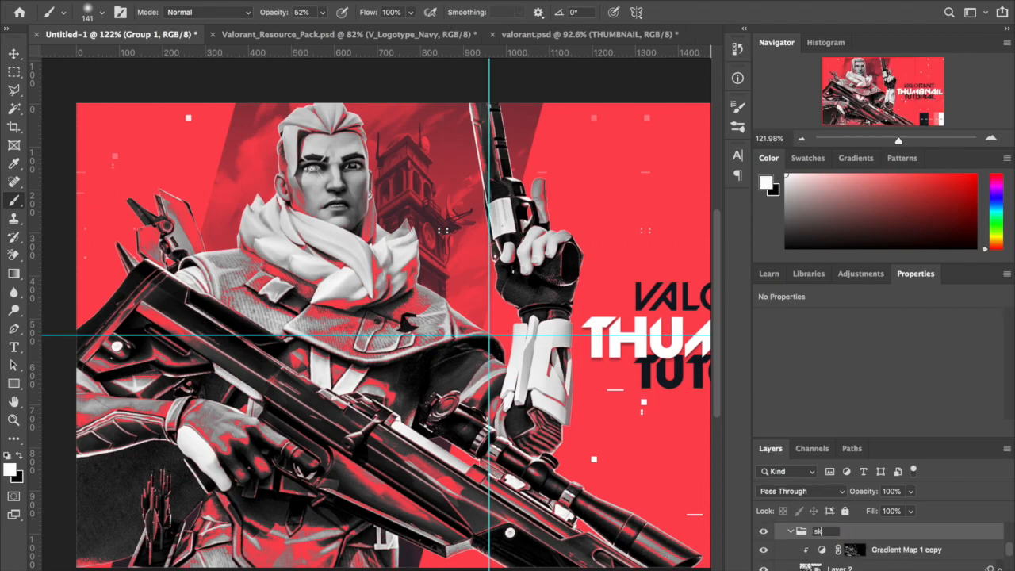
{"action": "key", "text": "Return"}
Add a layer mask to Layer 2 and paint out the character beyond the panel's left slanted edge with a 218 px black brush at 100% opacity.
{"action": "scroll", "coordinate": [841, 545], "scroll_direction": "down", "scroll_amount": 1}
{"action": "left_click", "coordinate": [845, 547]}
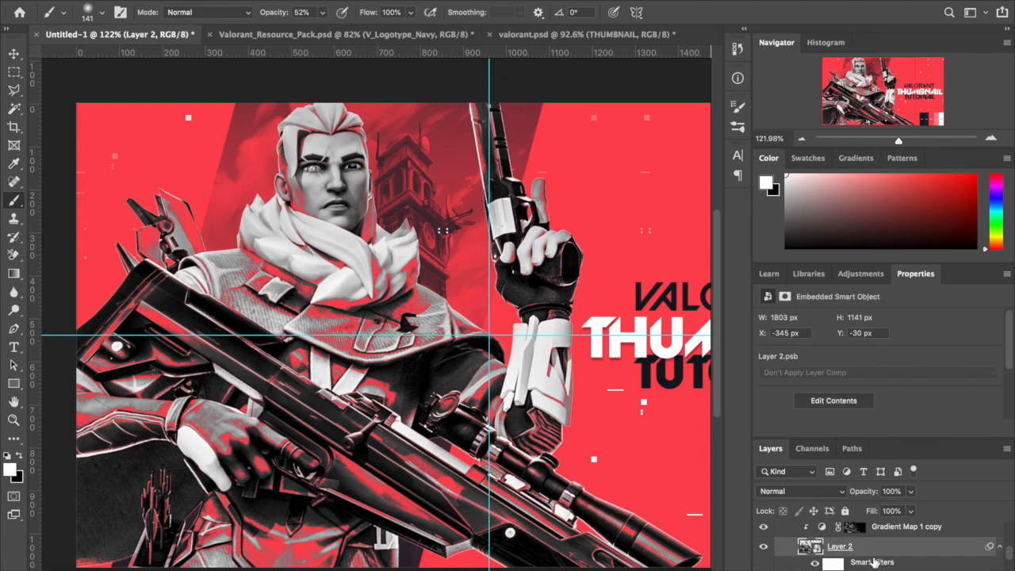
{"action": "mouse_move", "coordinate": [144, 204]}
{"action": "left_mouse_down"}
{"action": "mouse_move", "coordinate": [134, 289]}
{"action": "mouse_move", "coordinate": [181, 185]}
{"action": "mouse_move", "coordinate": [169, 281]}
{"action": "left_mouse_up"}
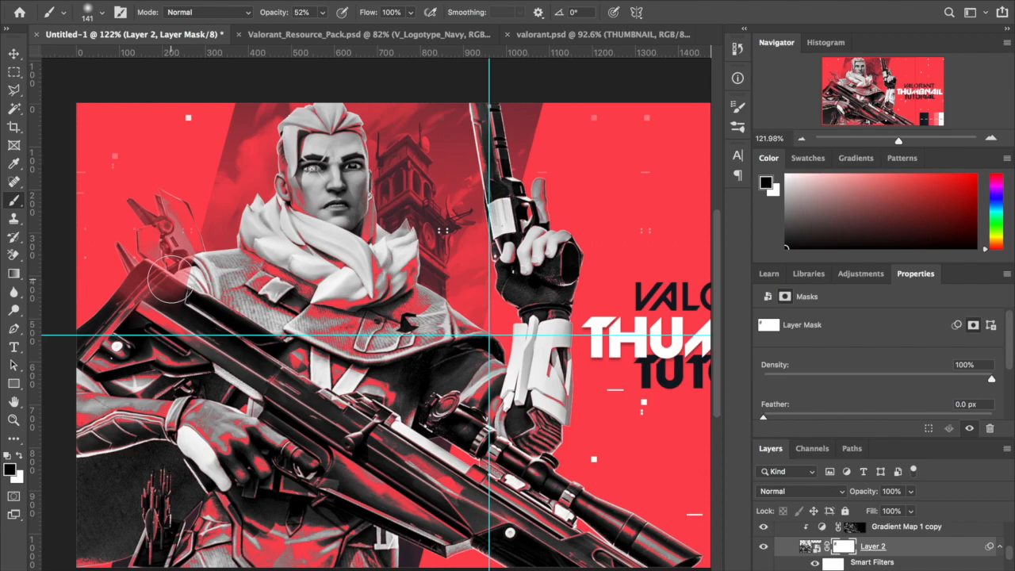
{"action": "left_click", "coordinate": [323, 13]}
{"action": "mouse_move", "coordinate": [201, 316]}
{"action": "left_mouse_down"}
{"action": "mouse_move", "coordinate": [136, 285]}
{"action": "mouse_move", "coordinate": [158, 182]}
{"action": "mouse_move", "coordinate": [148, 328]}
{"action": "mouse_move", "coordinate": [119, 445]}
{"action": "mouse_move", "coordinate": [136, 362]}
{"action": "mouse_move", "coordinate": [76, 410]}
{"action": "left_mouse_up"}
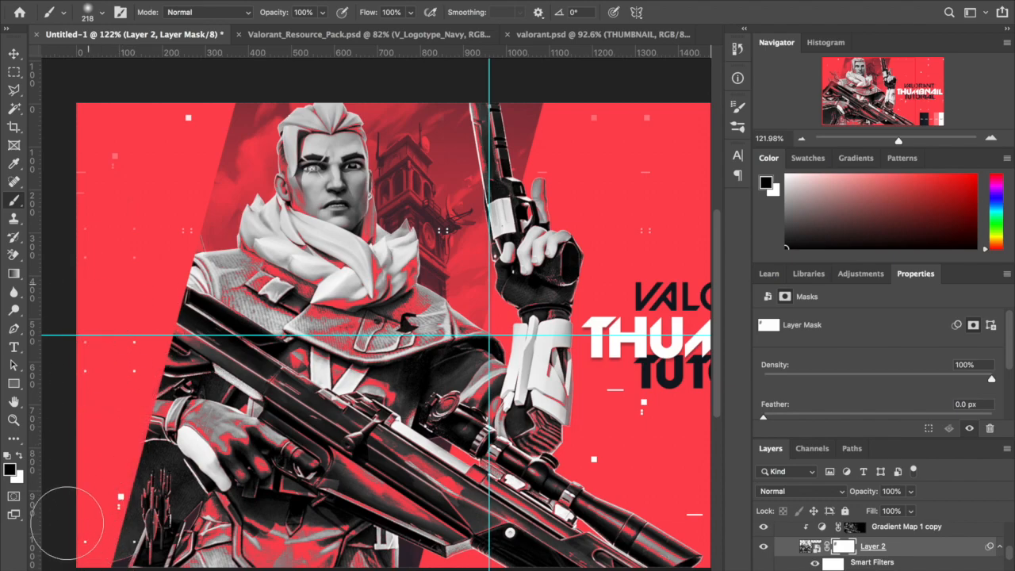
{"action": "key", "text": "super+0"}
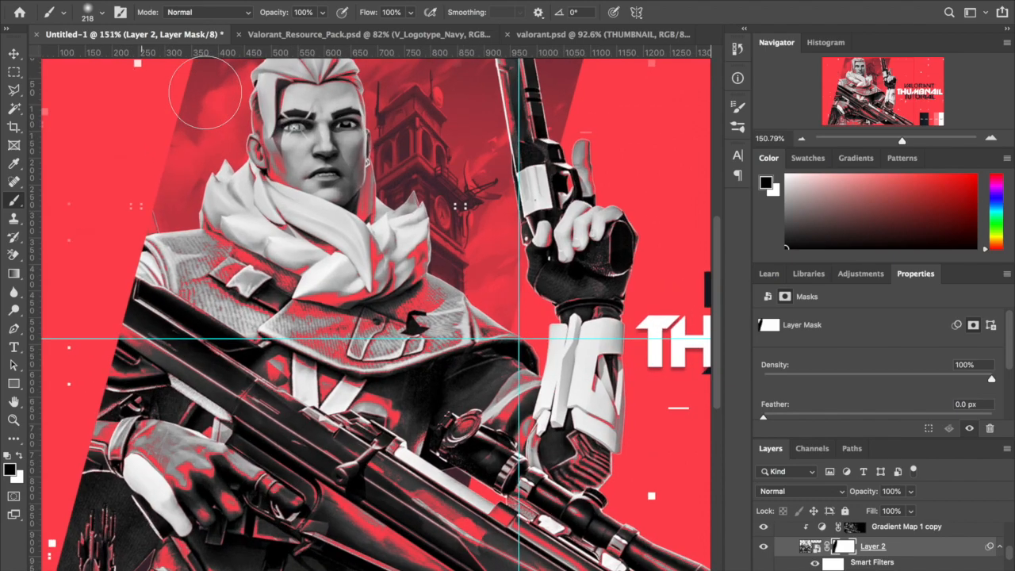
Add a new empty layer directly above the #Hex group, beneath the character's Layer 2.
{"action": "scroll", "coordinate": [203, 93], "scroll_direction": "down", "scroll_amount": 2}
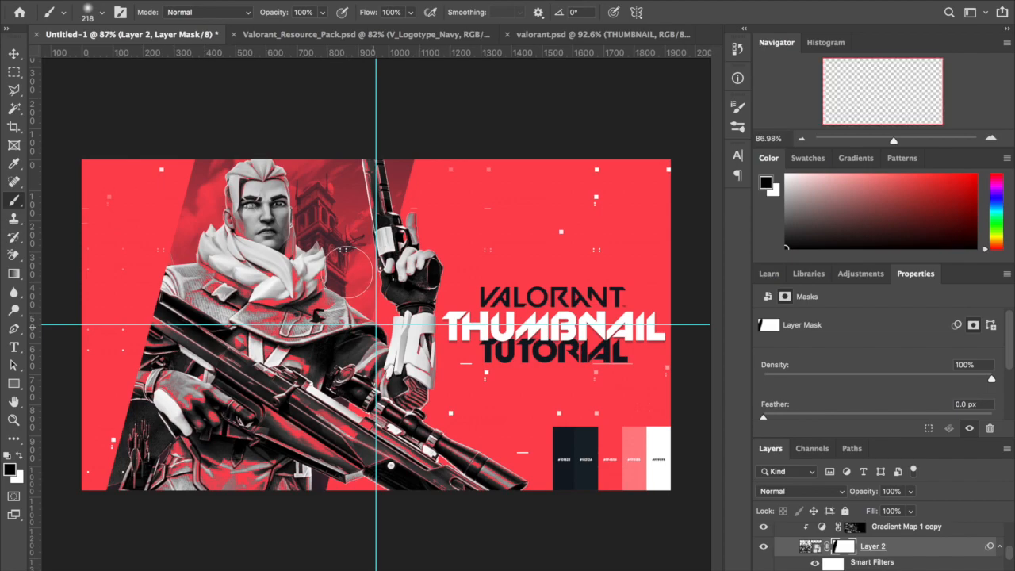
{"action": "left_click", "coordinate": [13, 53]}
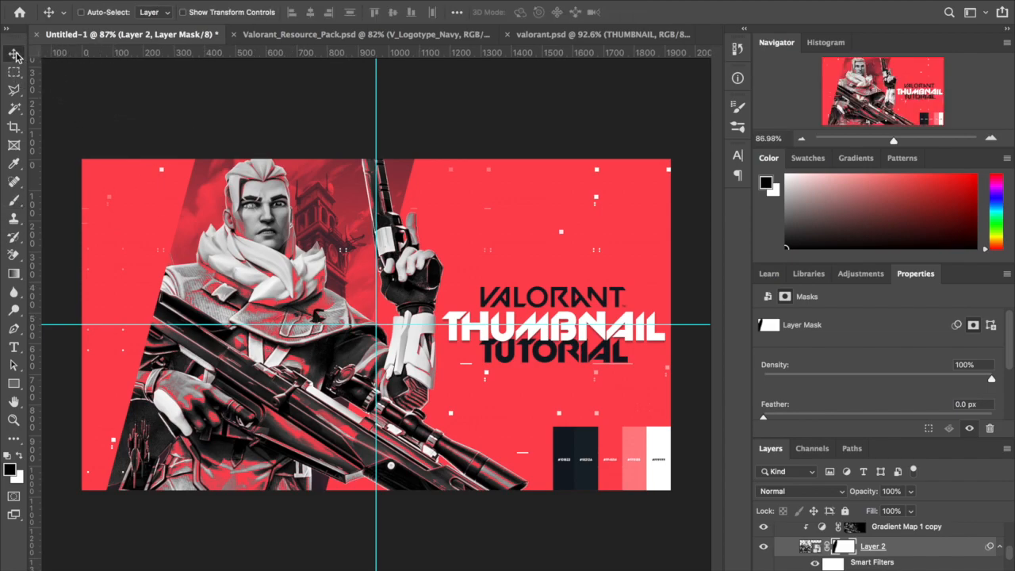
{"action": "scroll", "coordinate": [443, 311], "scroll_direction": "up", "scroll_amount": 3}
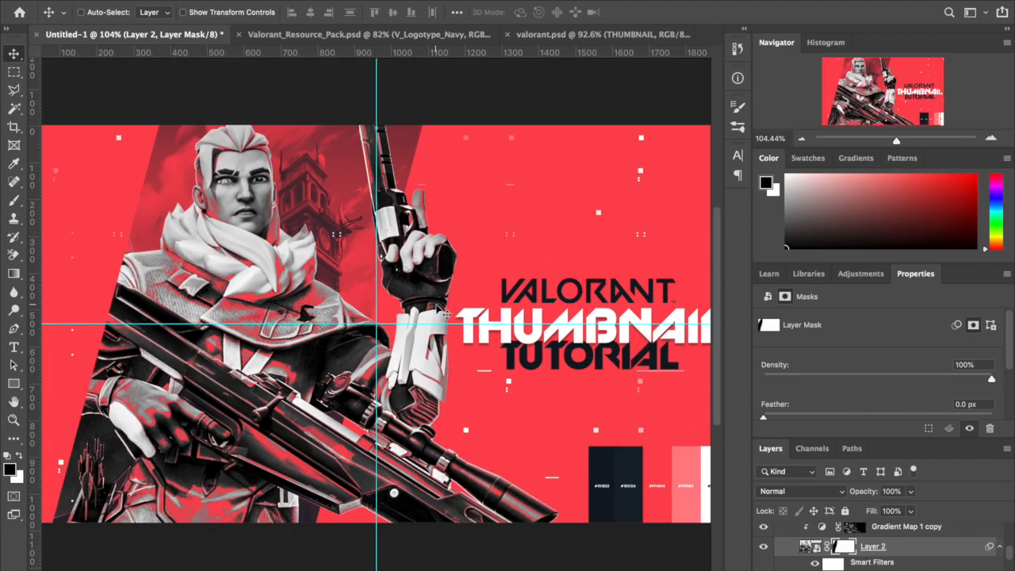
{"action": "scroll", "coordinate": [444, 315], "scroll_direction": "up", "scroll_amount": 3}
{"action": "scroll", "coordinate": [542, 496], "scroll_direction": "down", "scroll_amount": 1}
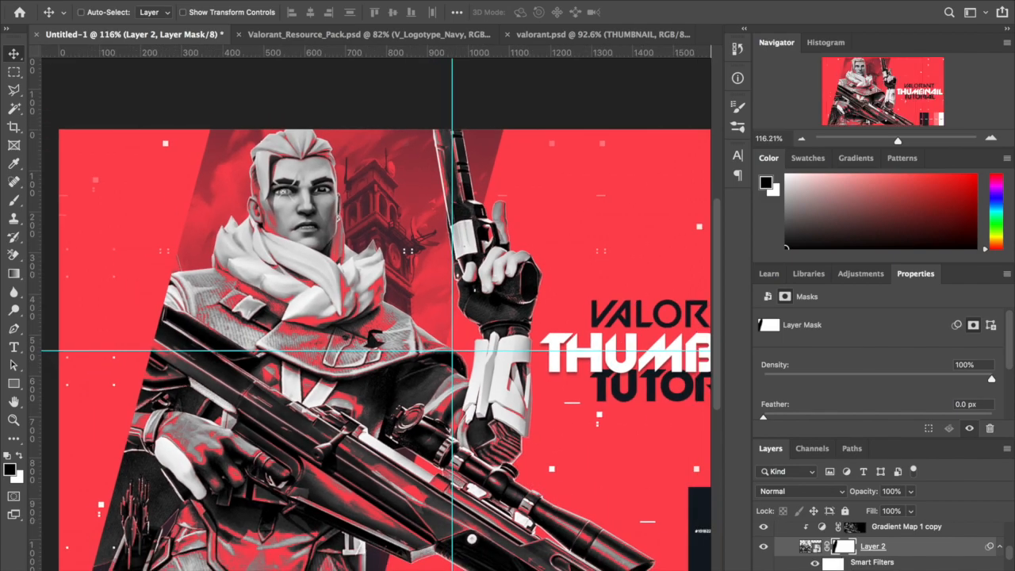
{"action": "scroll", "coordinate": [868, 551], "scroll_direction": "down", "scroll_amount": 3}
{"action": "left_click", "coordinate": [867, 559]}
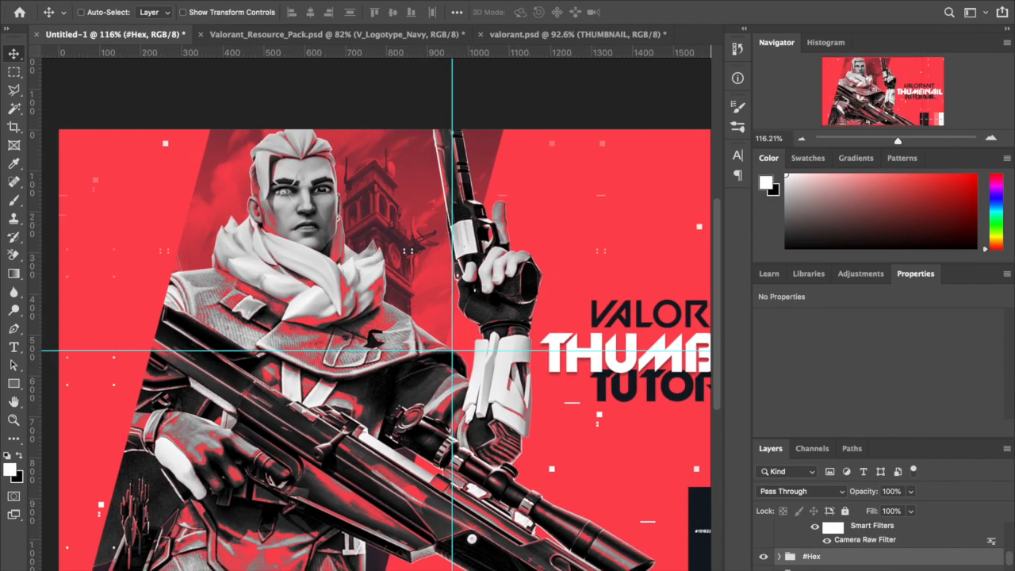
{"action": "key", "text": "alt+shift+super+n"}
Bring the V_Logomark_Navy logo from Valorant_Resource_Pack.psd into Untitled-1, placing it behind the character's shoulder beside the slanted panel's left edge.
{"action": "key", "text": "ctrl+Tab"}
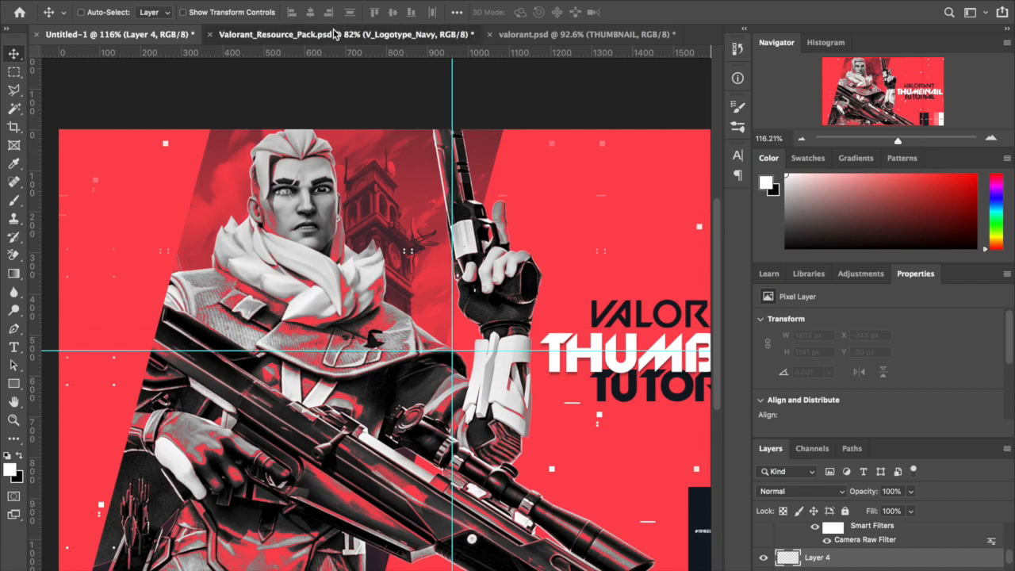
{"action": "left_click_drag", "start_coordinate": [534, 288], "coordinate": [159, 244]}
{"action": "key", "text": "super+plus"}
{"action": "scroll", "coordinate": [158, 244], "scroll_direction": "left", "scroll_amount": 5}
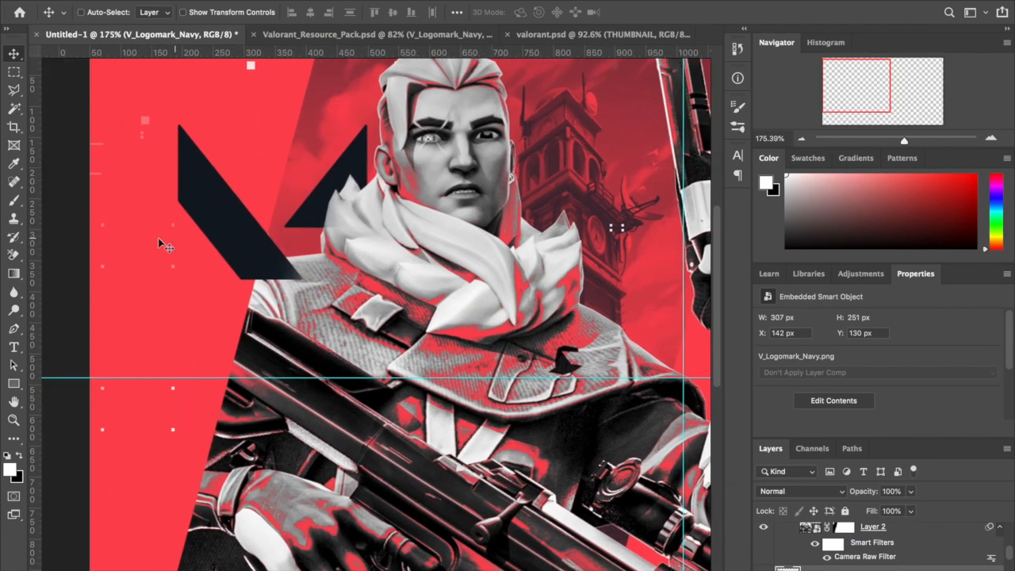
Start a free transform on the V_Logomark_Navy logo behind the character.
{"action": "scroll", "coordinate": [159, 245], "scroll_direction": "down", "scroll_amount": 3}
{"action": "scroll", "coordinate": [158, 244], "scroll_direction": "down", "scroll_amount": 2}
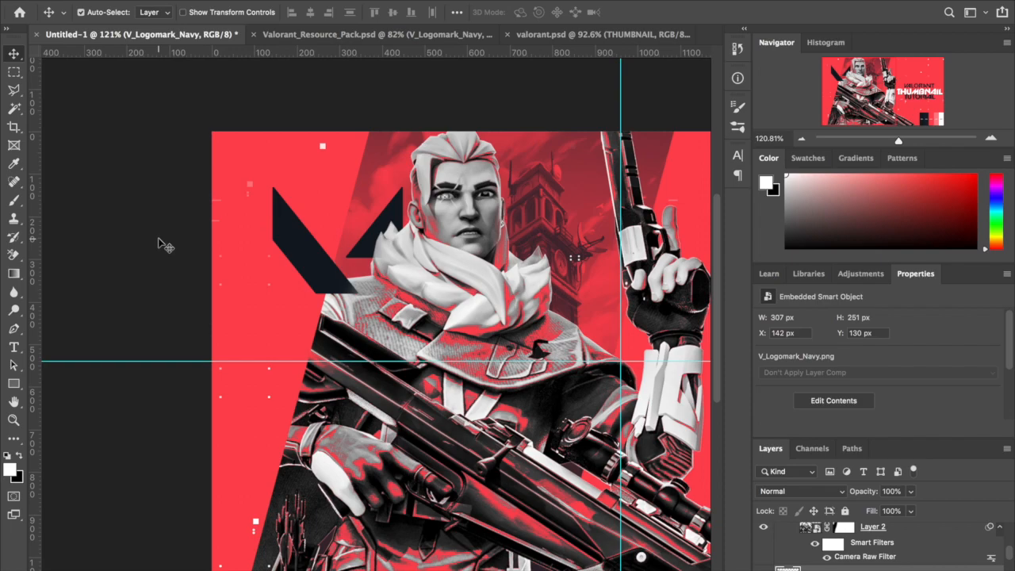
{"action": "key", "text": "super+t"}
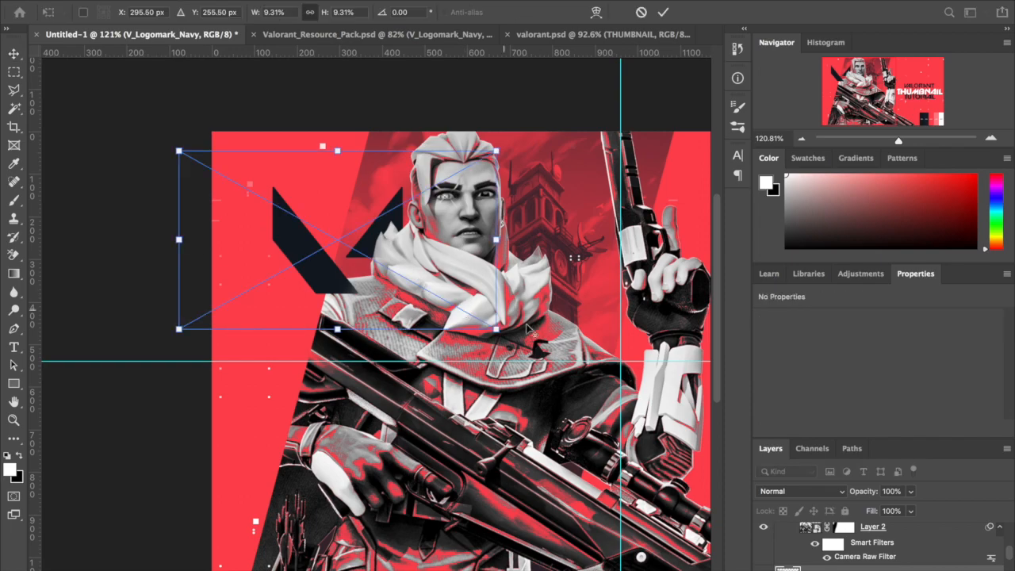
Scale the navy V logomark behind the character up to about 11.24% around its center and apply the transform.
{"action": "left_click_drag", "start_coordinate": [498, 327], "coordinate": [532, 349]}
{"action": "key", "text": "Return"}
{"action": "left_click_drag", "start_coordinate": [478, 328], "coordinate": [492, 329]}
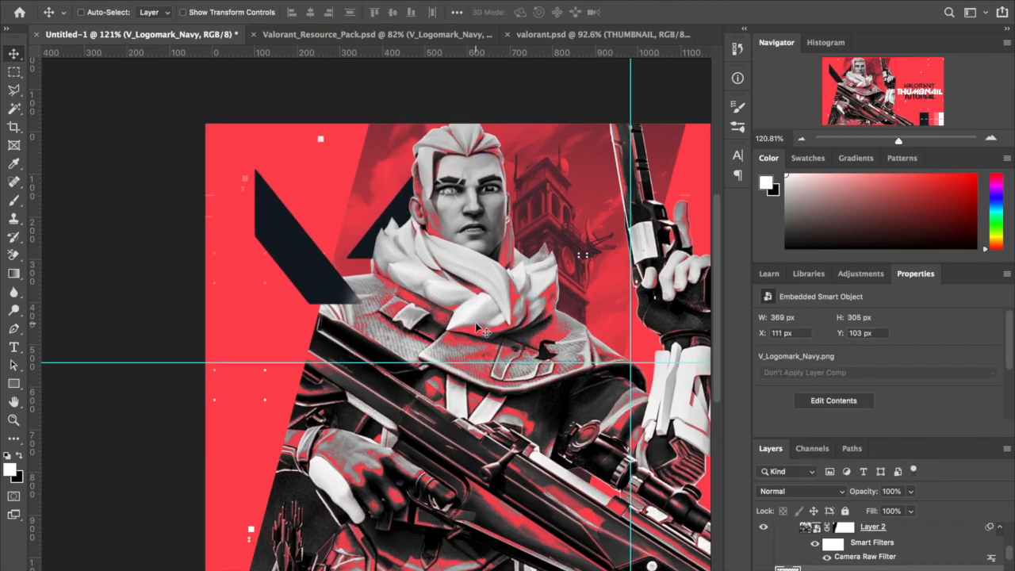
{"action": "scroll", "coordinate": [477, 328], "scroll_direction": "up", "scroll_amount": 4}
{"action": "scroll", "coordinate": [476, 328], "scroll_direction": "down", "scroll_amount": 5}
{"action": "scroll", "coordinate": [800, 556], "scroll_direction": "up", "scroll_amount": 2}
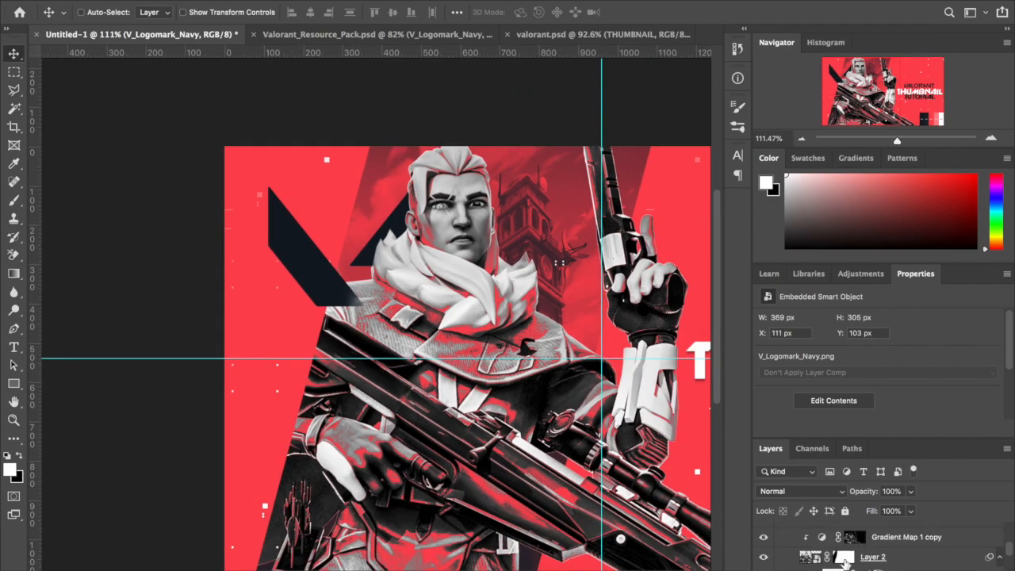
Try to reveal the character's shoulder over the V logo by painting white on Layer 2's mask with a size 66 brush.
{"action": "left_click", "coordinate": [845, 559]}
{"action": "left_click", "coordinate": [13, 203]}
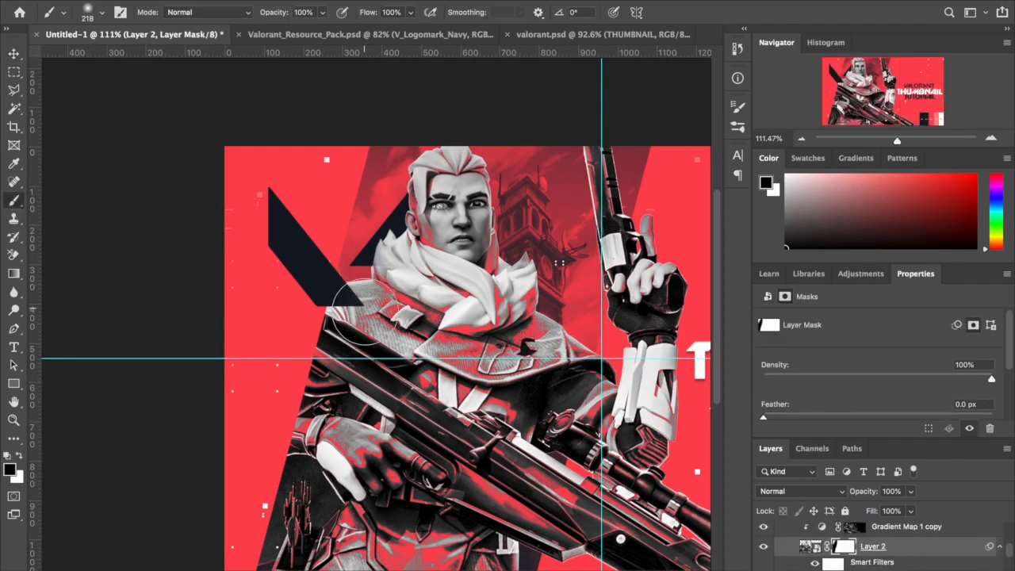
{"action": "scroll", "coordinate": [368, 317], "scroll_direction": "up", "scroll_amount": 3}
{"action": "scroll", "coordinate": [365, 326], "scroll_direction": "up", "scroll_amount": 2}
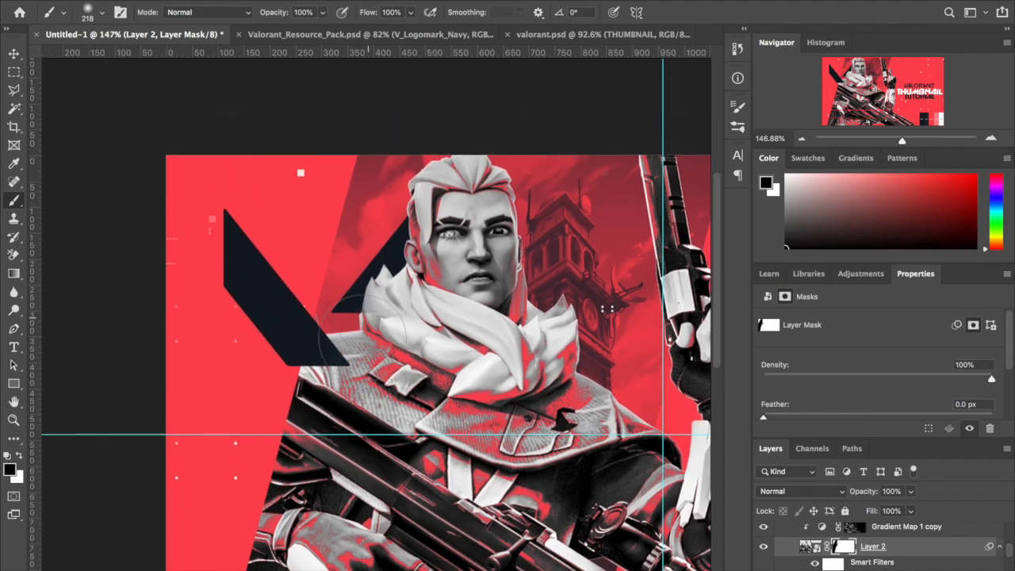
{"action": "left_click_drag", "start_coordinate": [357, 358], "coordinate": [38, 380]}
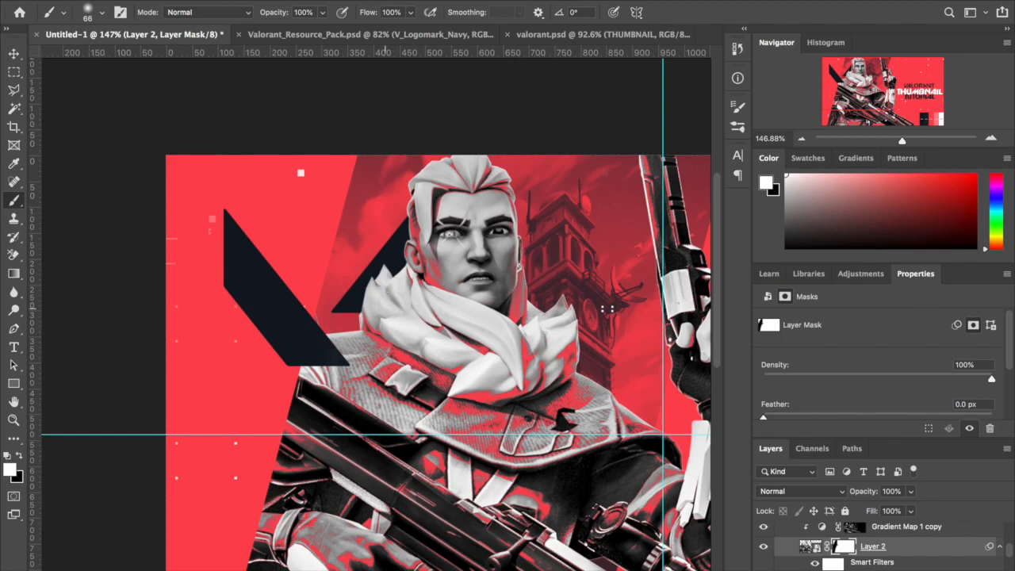
{"action": "scroll", "coordinate": [392, 296], "scroll_direction": "up", "scroll_amount": 3}
{"action": "scroll", "coordinate": [393, 296], "scroll_direction": "down", "scroll_amount": 5}
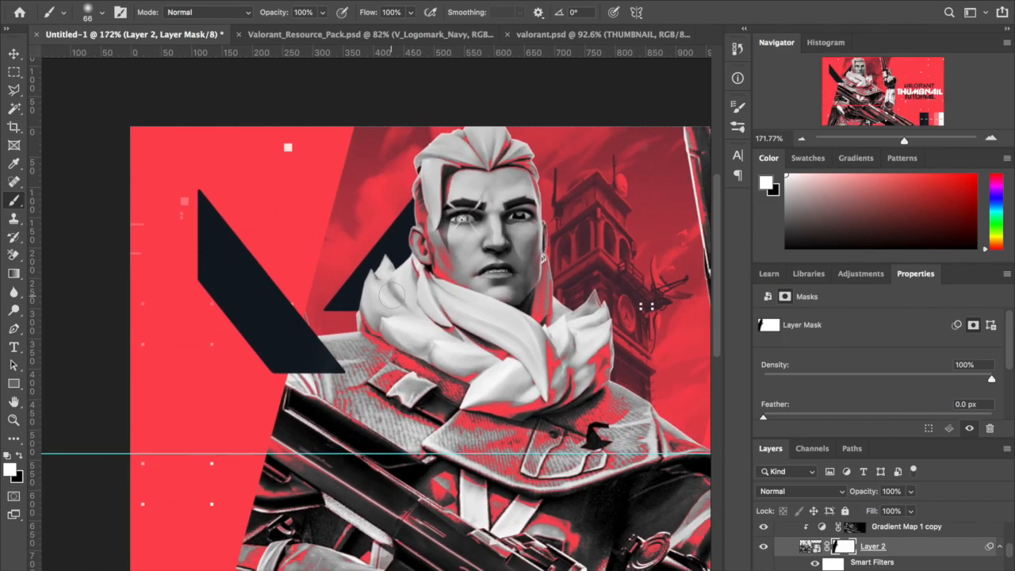
{"action": "scroll", "coordinate": [392, 296], "scroll_direction": "down", "scroll_amount": 2}
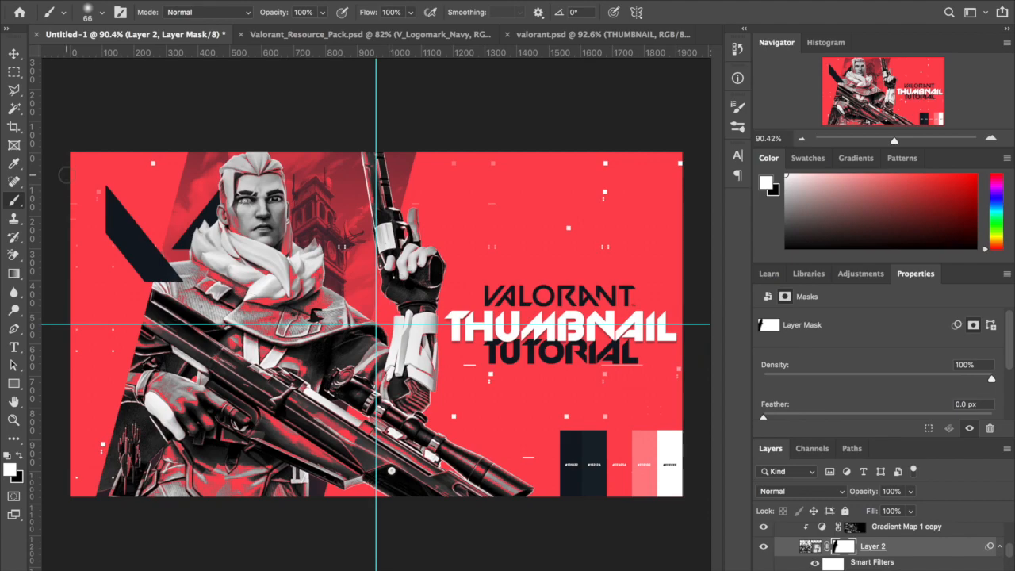
{"action": "left_click", "coordinate": [14, 54]}
{"action": "scroll", "coordinate": [334, 417], "scroll_direction": "up", "scroll_amount": 4}
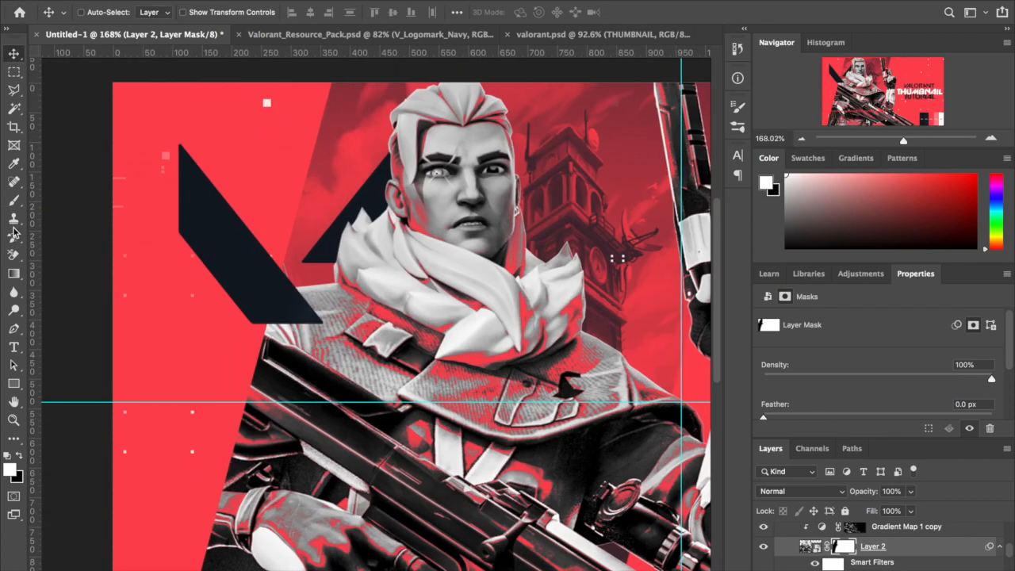
{"action": "left_click", "coordinate": [14, 203]}
{"action": "left_click_drag", "start_coordinate": [290, 315], "coordinate": [305, 315]}
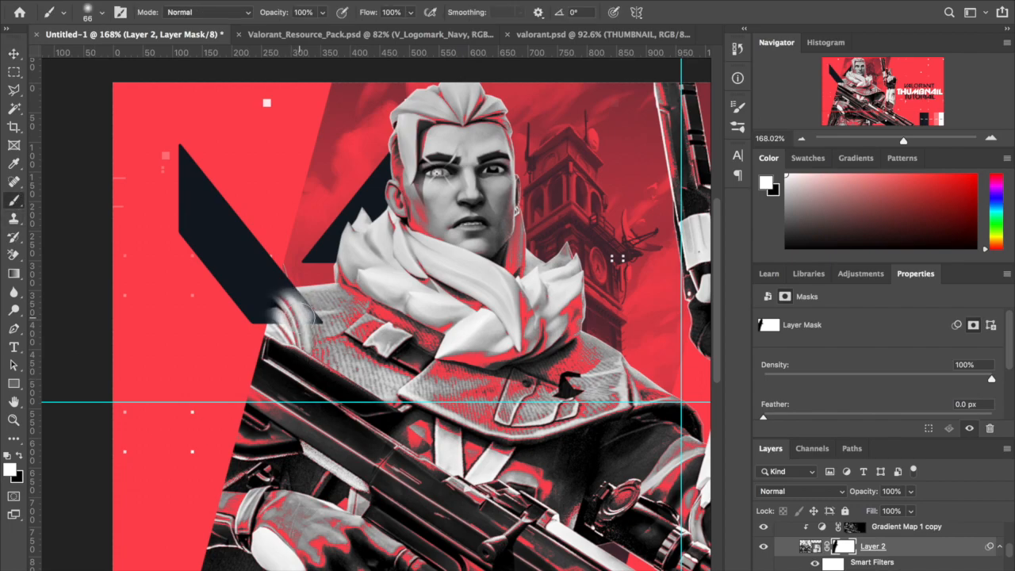
{"action": "scroll", "coordinate": [308, 316], "scroll_direction": "up", "scroll_amount": 3}
{"action": "scroll", "coordinate": [299, 319], "scroll_direction": "left", "scroll_amount": 2}
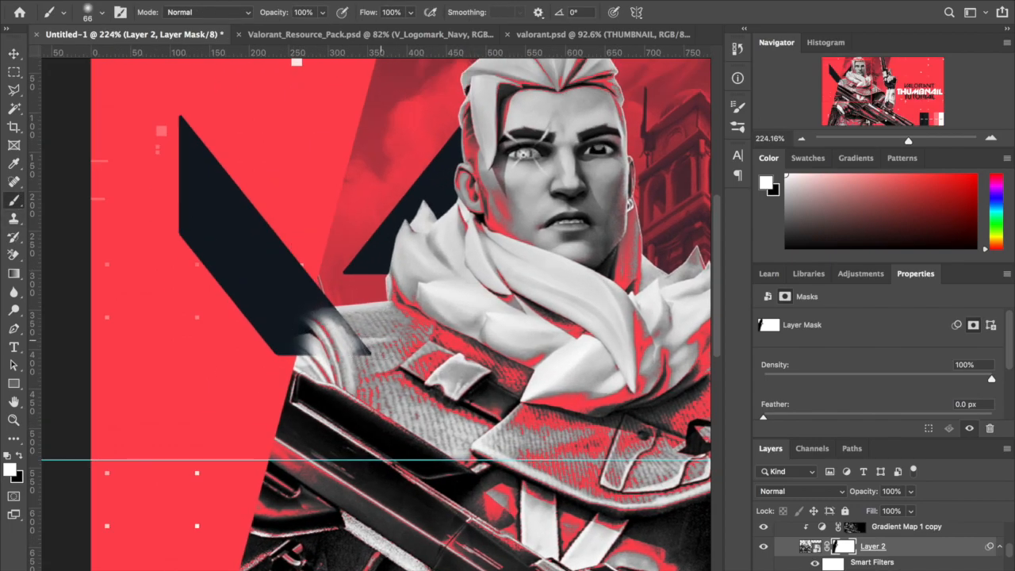
{"action": "key", "text": "ctrl+z"}
{"action": "left_click", "coordinate": [14, 53]}
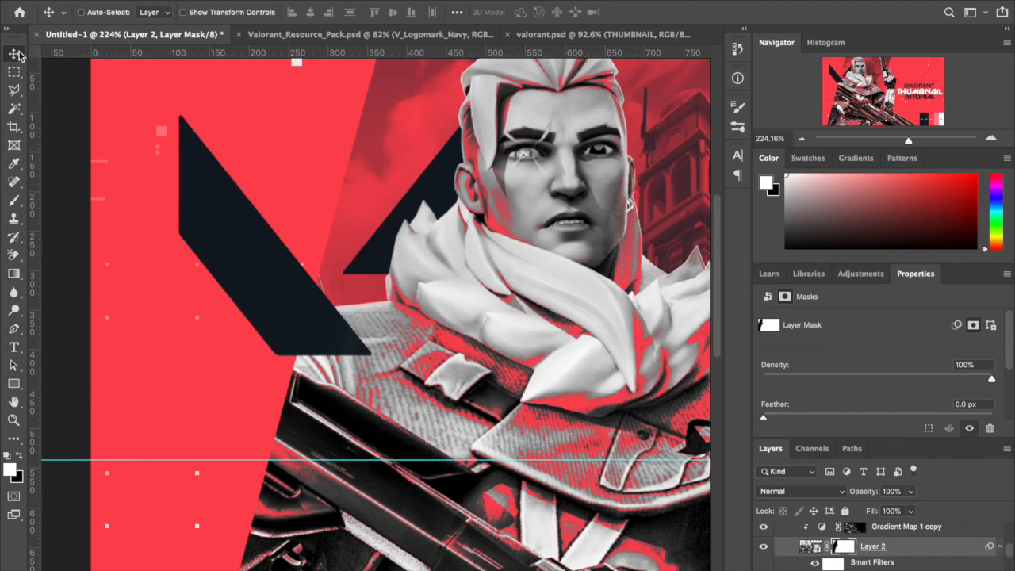
Load the outline of the V_Logomark_Navy layer as a selection.
{"action": "left_click", "coordinate": [264, 248], "text": "ctrl"}
{"action": "left_click", "coordinate": [787, 569], "text": "ctrl"}
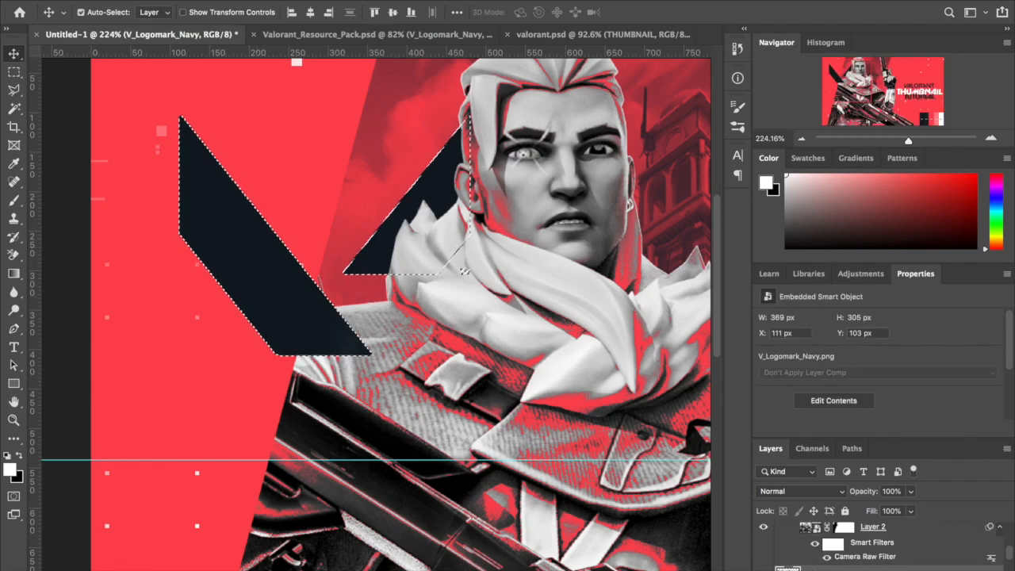
{"action": "scroll", "coordinate": [881, 547], "scroll_direction": "down", "scroll_amount": 3}
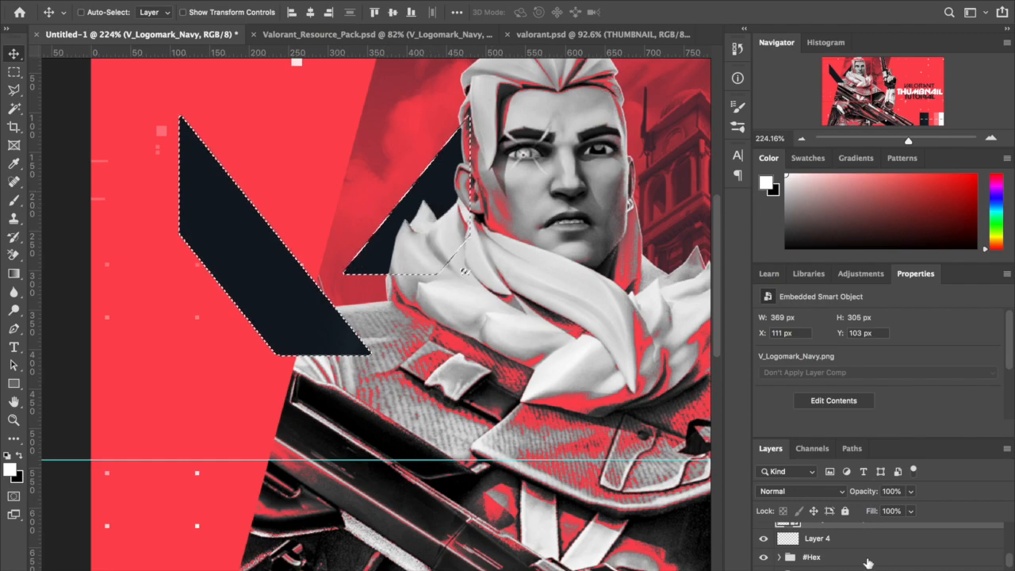
{"action": "scroll", "coordinate": [840, 555], "scroll_direction": "down", "scroll_amount": 2}
{"action": "scroll", "coordinate": [839, 558], "scroll_direction": "down", "scroll_amount": 3}
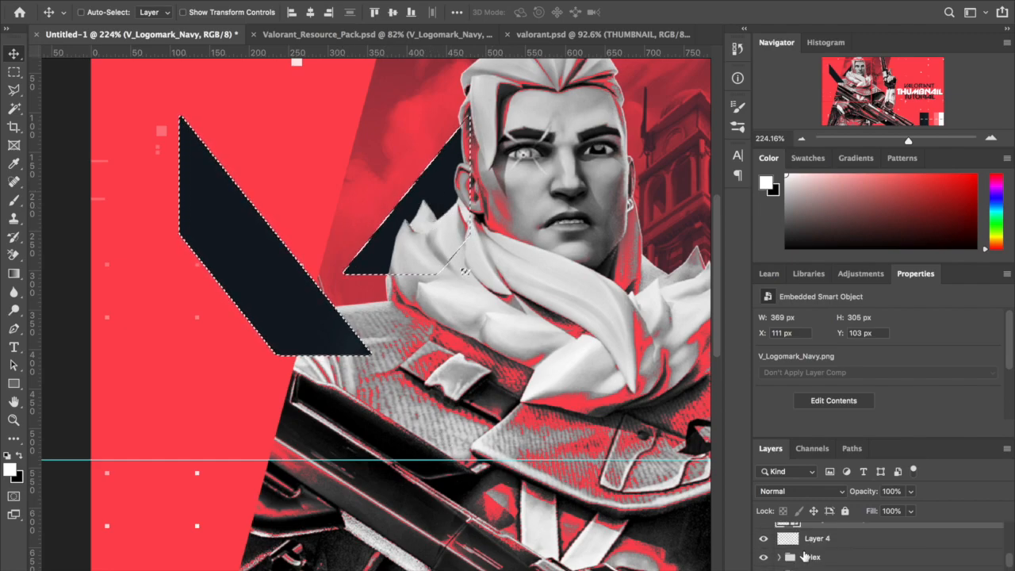
Paint white on Layer 2's mask inside the V selection with a size 109 brush to reveal the character's gear, then deselect.
{"action": "left_click", "coordinate": [843, 553]}
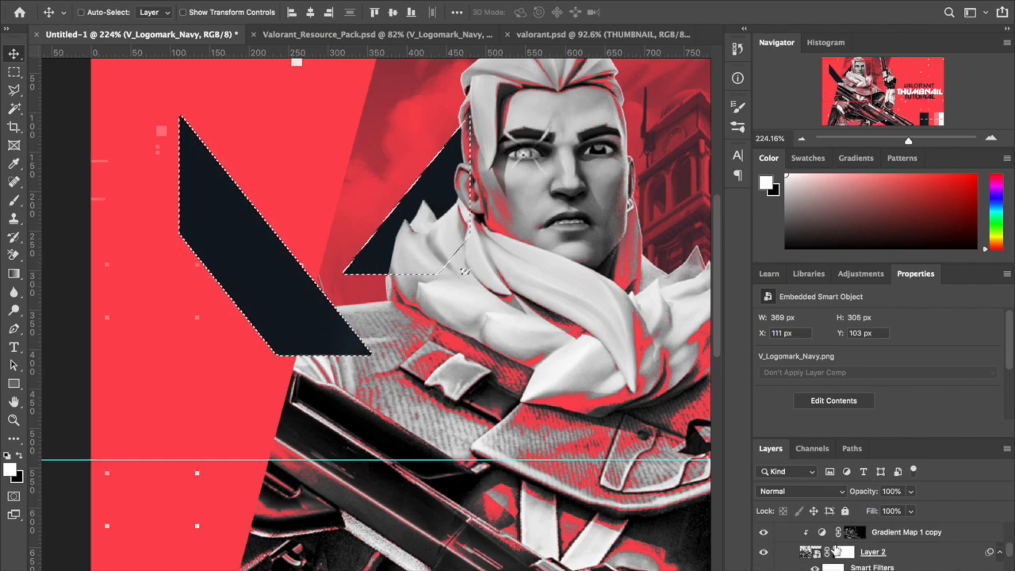
{"action": "left_click", "coordinate": [14, 200]}
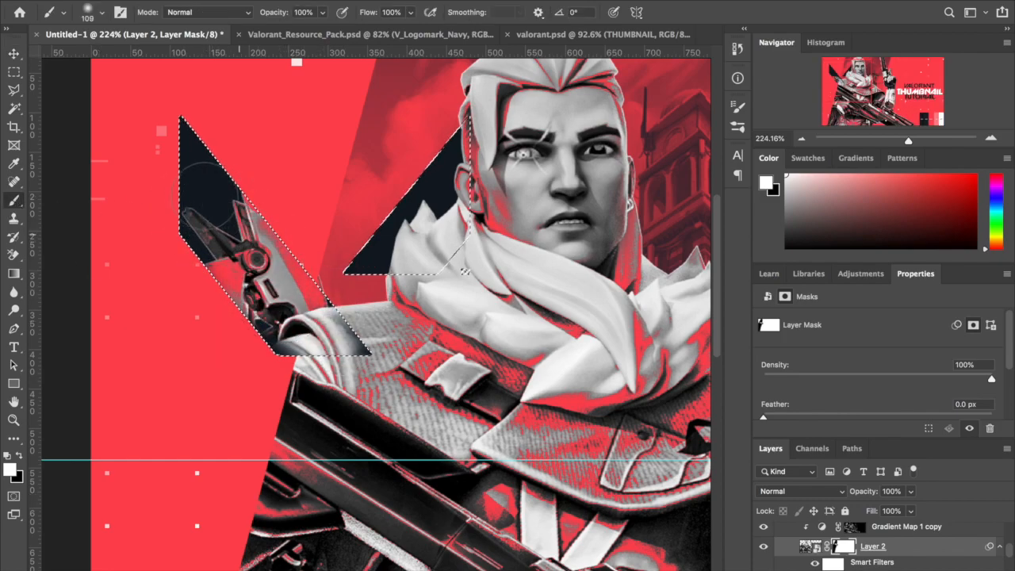
{"action": "mouse_move", "coordinate": [237, 303]}
{"action": "left_mouse_down"}
{"action": "mouse_move", "coordinate": [255, 357]}
{"action": "mouse_move", "coordinate": [348, 278]}
{"action": "left_mouse_up"}
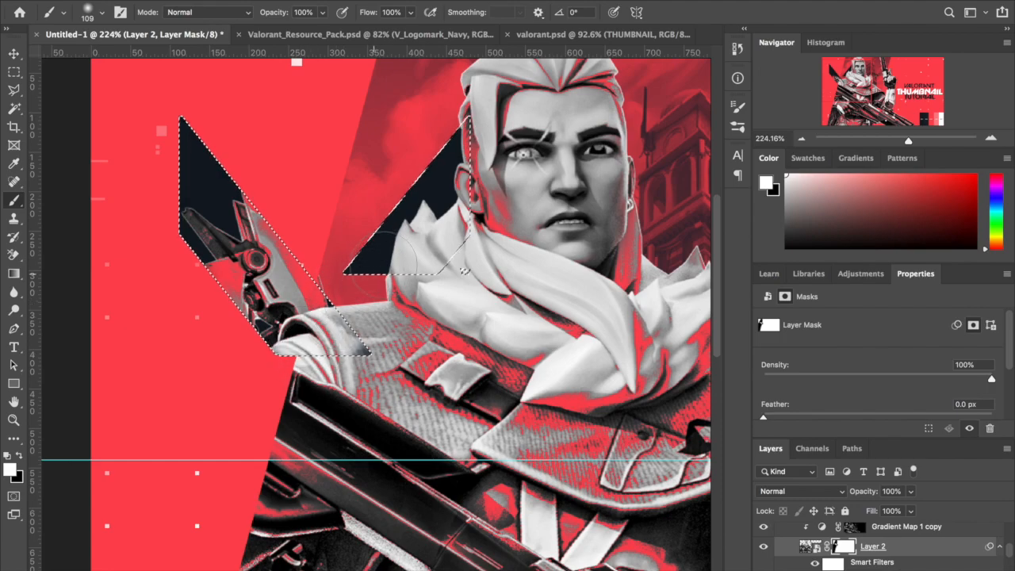
{"action": "key", "text": "v"}
{"action": "key", "text": "ctrl+d"}
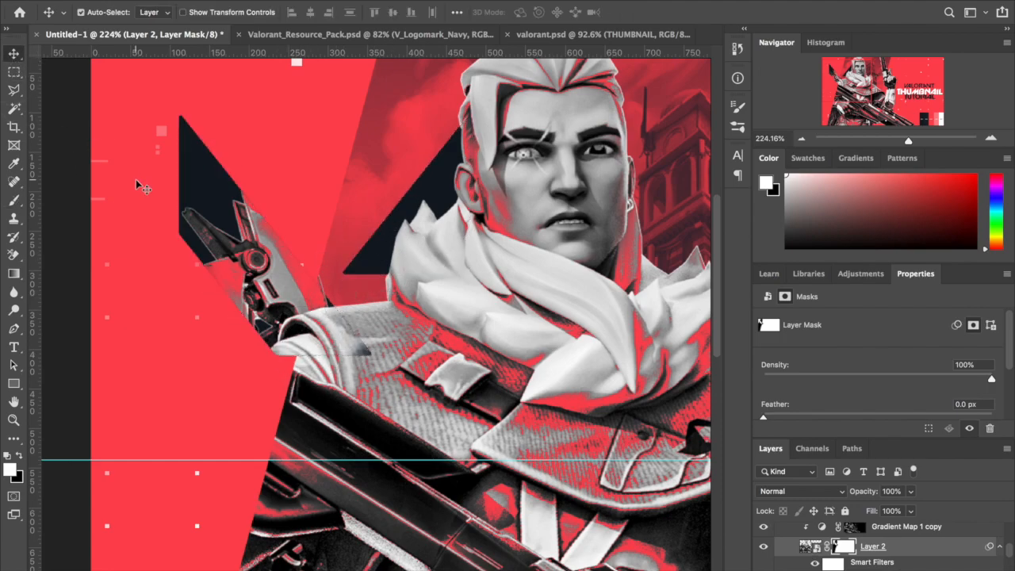
Undo the deselection, the mask painting inside the V shape and the loaded selection.
{"action": "scroll", "coordinate": [136, 179], "scroll_direction": "down", "scroll_amount": 3}
{"action": "scroll", "coordinate": [135, 179], "scroll_direction": "down", "scroll_amount": 5}
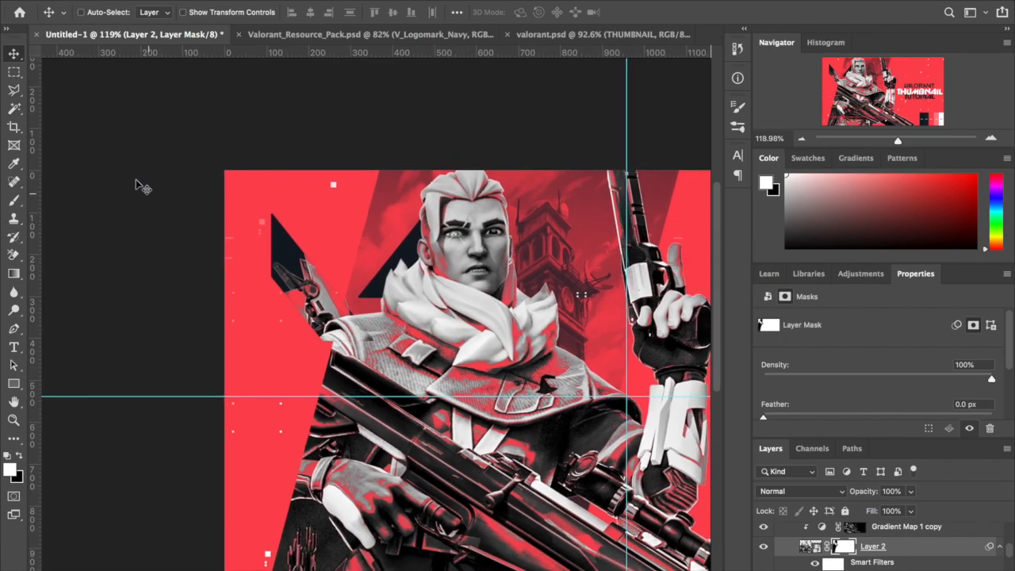
{"action": "key", "text": "ctrl+shift+d"}
{"action": "scroll", "coordinate": [135, 179], "scroll_direction": "up", "scroll_amount": 4}
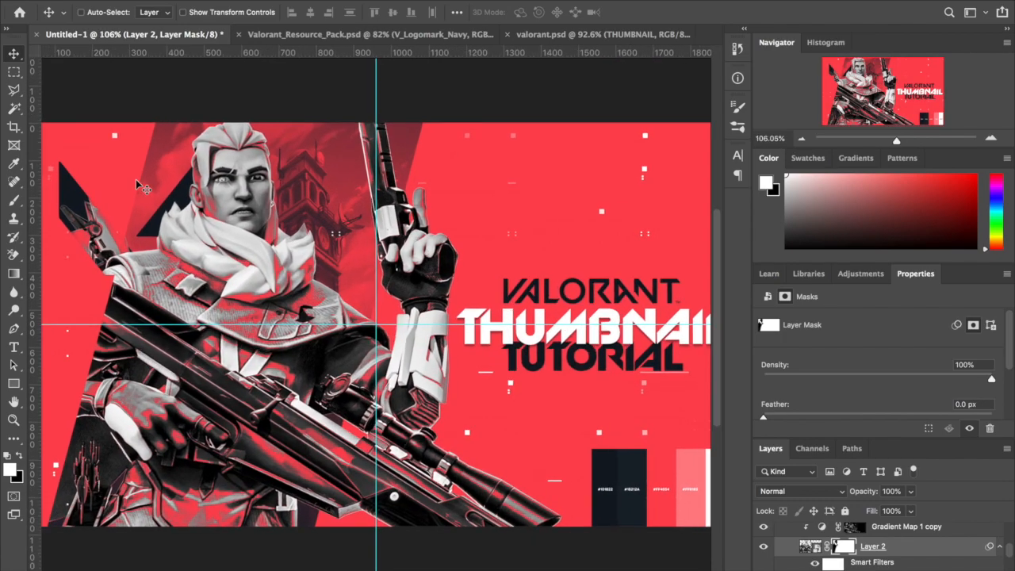
{"action": "key", "text": "alt+BackSpace"}
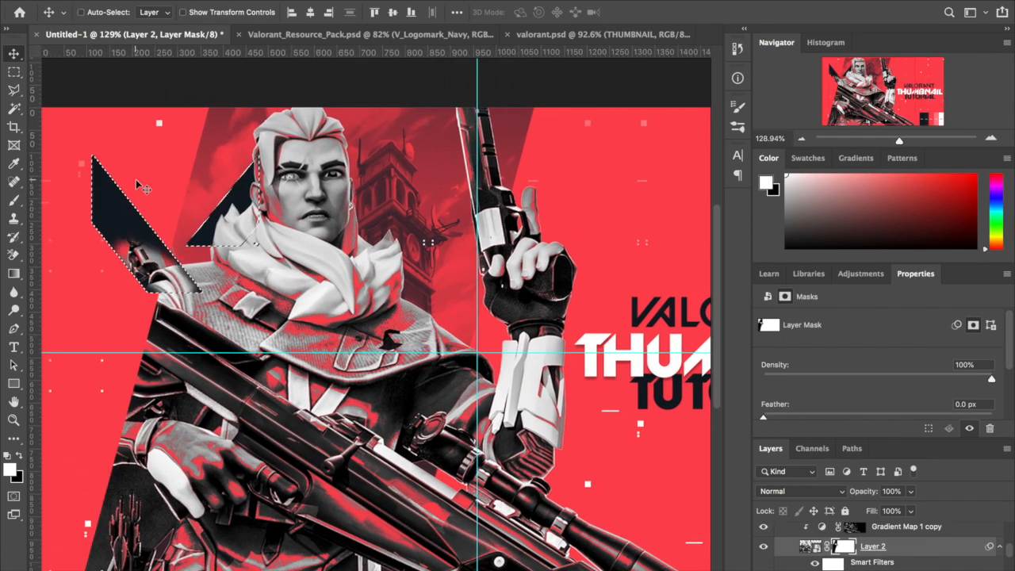
{"action": "key", "text": "ctrl+2"}
{"action": "key", "text": "ctrl+d"}
Compare the V logo and overall composition with the finished reference design in valorant.psd, then return to the Untitled-1 document.
{"action": "scroll", "coordinate": [304, 299], "scroll_direction": "down", "scroll_amount": 3}
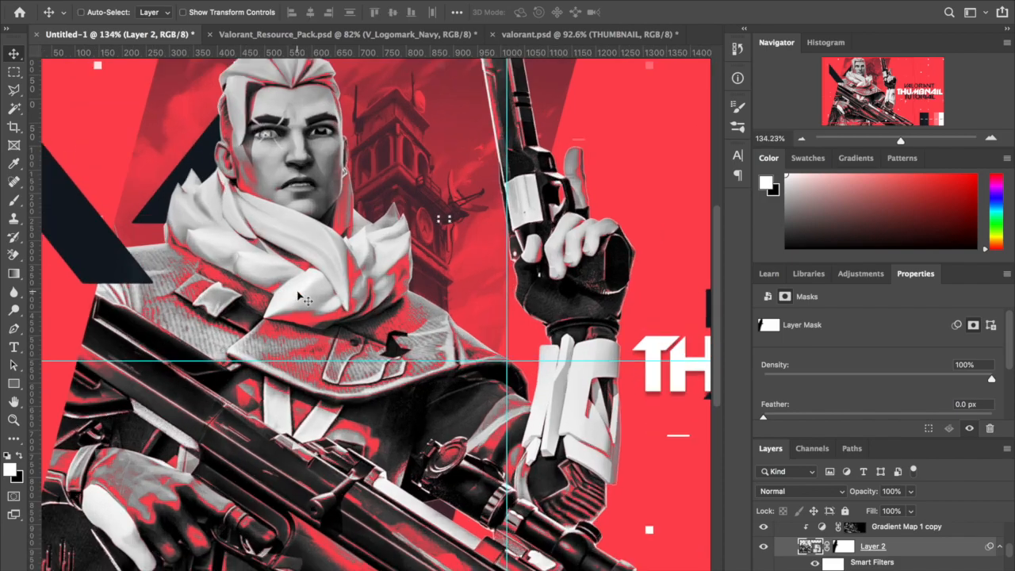
{"action": "scroll", "coordinate": [304, 300], "scroll_direction": "down", "scroll_amount": 2}
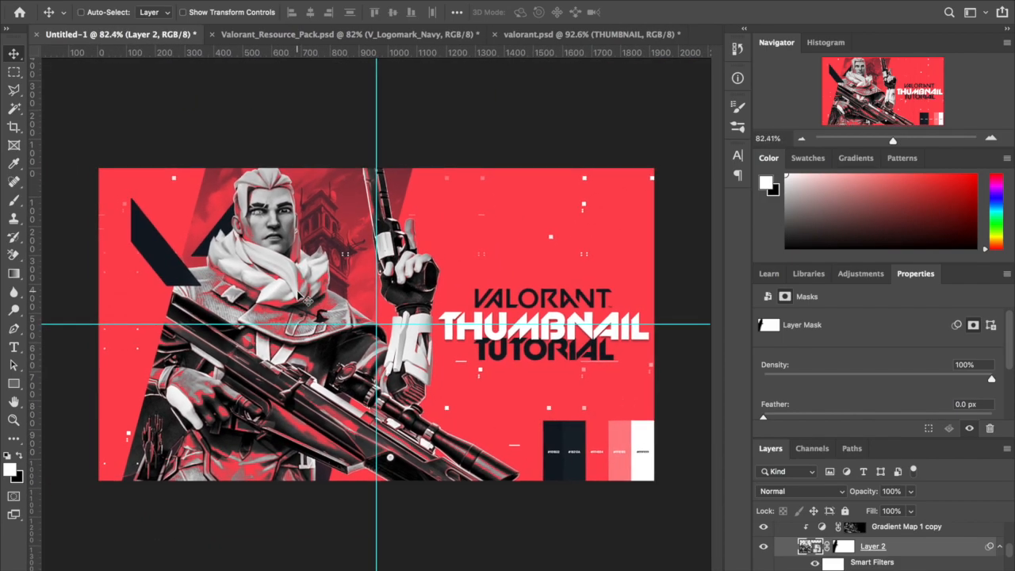
{"action": "scroll", "coordinate": [304, 300], "scroll_direction": "up", "scroll_amount": 3}
{"action": "scroll", "coordinate": [297, 290], "scroll_direction": "up", "scroll_amount": 3}
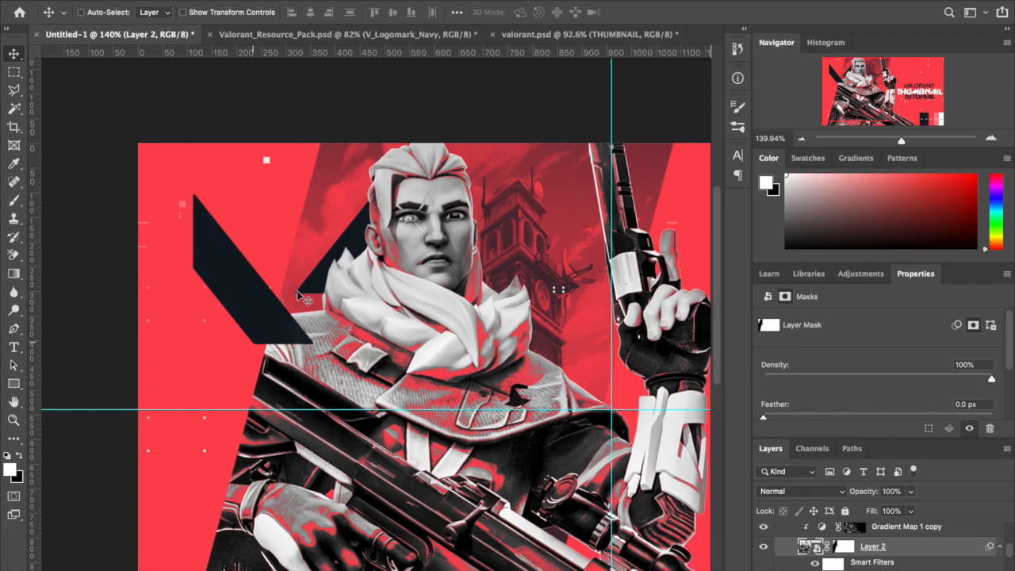
{"action": "scroll", "coordinate": [297, 291], "scroll_direction": "down", "scroll_amount": 1}
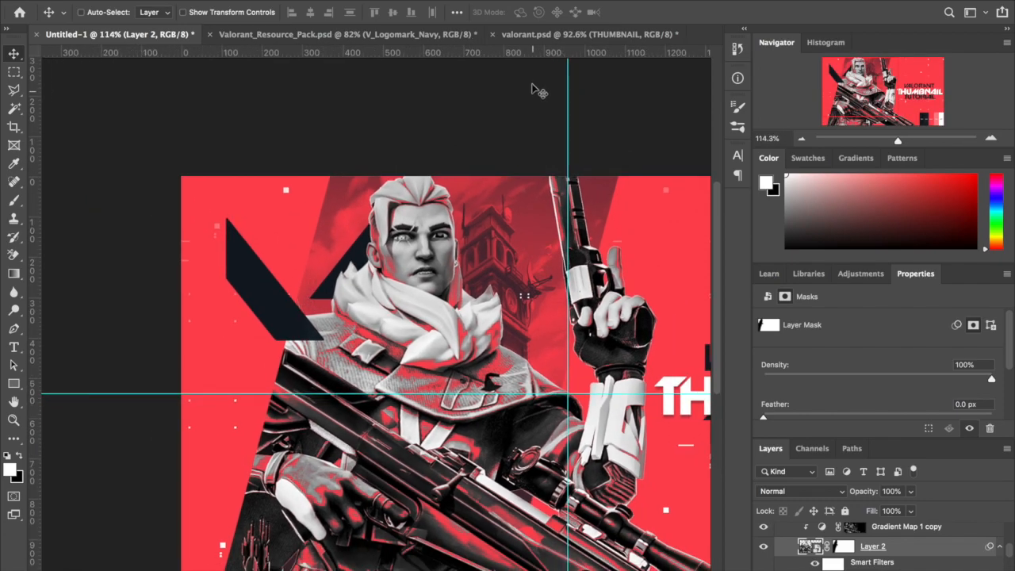
{"action": "left_click", "coordinate": [533, 32]}
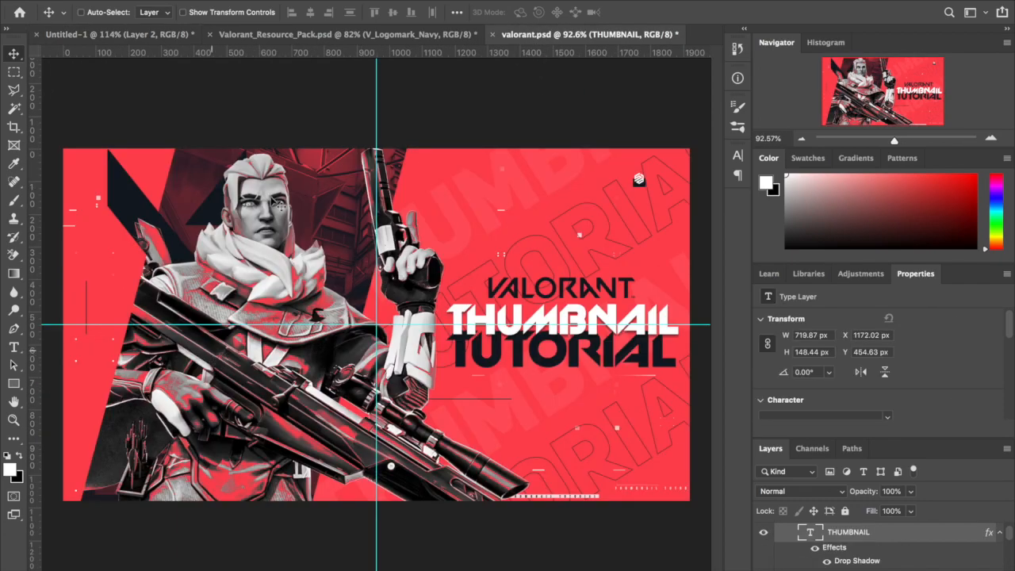
{"action": "left_click", "coordinate": [151, 34]}
{"action": "scroll", "coordinate": [254, 252], "scroll_direction": "up", "scroll_amount": 2}
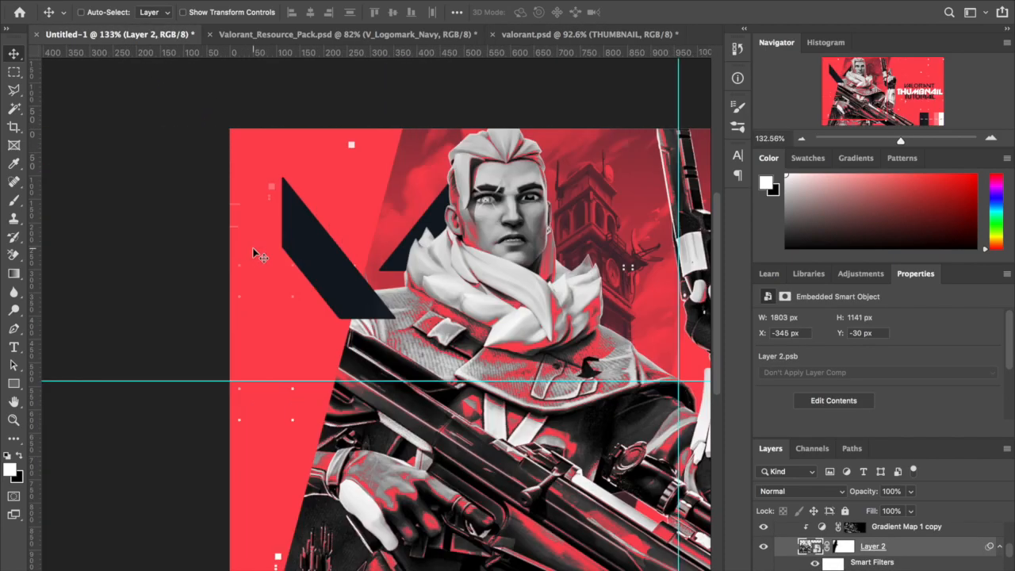
{"action": "scroll", "coordinate": [254, 255], "scroll_direction": "down", "scroll_amount": 3}
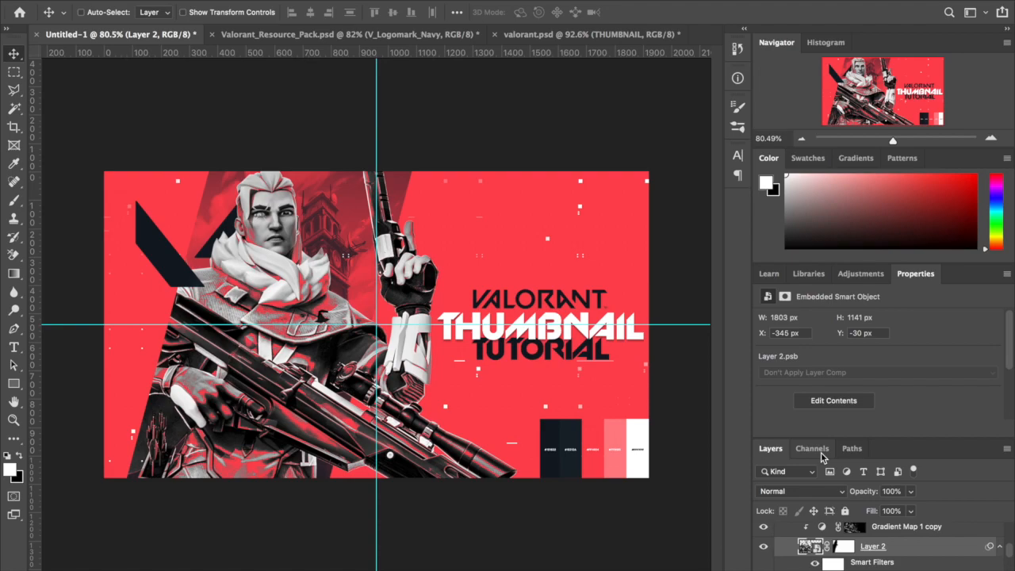
Select the V_Logomark_Navy layer and check its free transform box.
{"action": "scroll", "coordinate": [874, 560], "scroll_direction": "down", "scroll_amount": 2}
{"action": "left_click", "coordinate": [821, 555]}
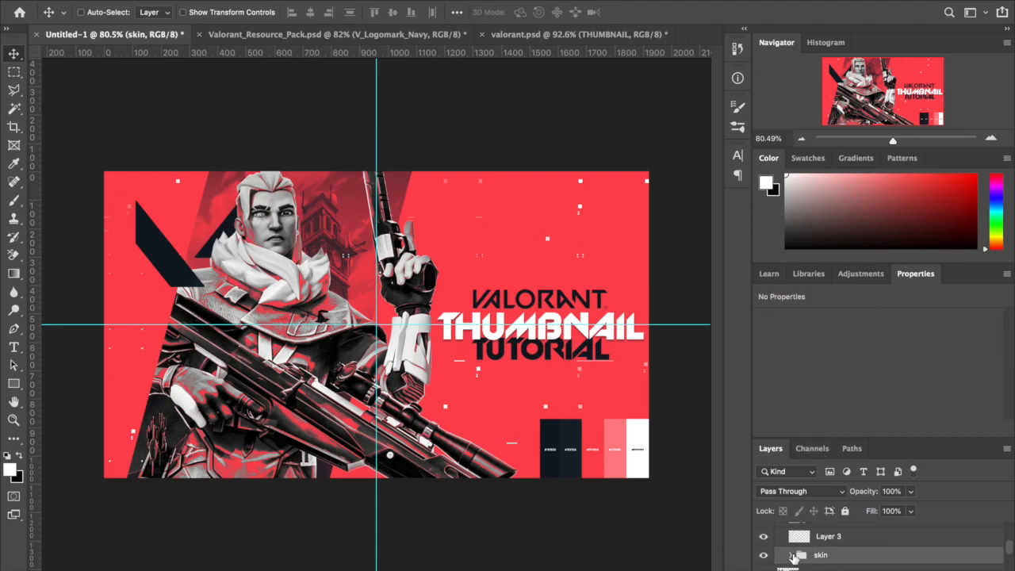
{"action": "left_click", "coordinate": [821, 568]}
{"action": "key", "text": "super+t"}
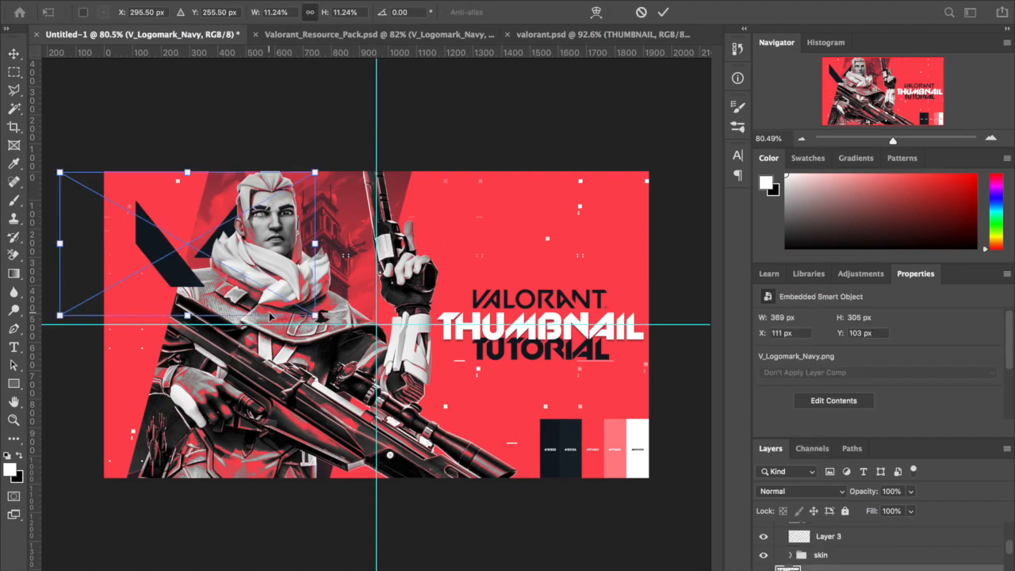
{"action": "key", "text": "Return"}
Draw a small square marquee selection on the empty red background above the right end of the VALORANT title.
{"action": "scroll", "coordinate": [270, 318], "scroll_direction": "up", "scroll_amount": 3}
{"action": "scroll", "coordinate": [270, 317], "scroll_direction": "down", "scroll_amount": 1}
{"action": "scroll", "coordinate": [269, 318], "scroll_direction": "up", "scroll_amount": 1}
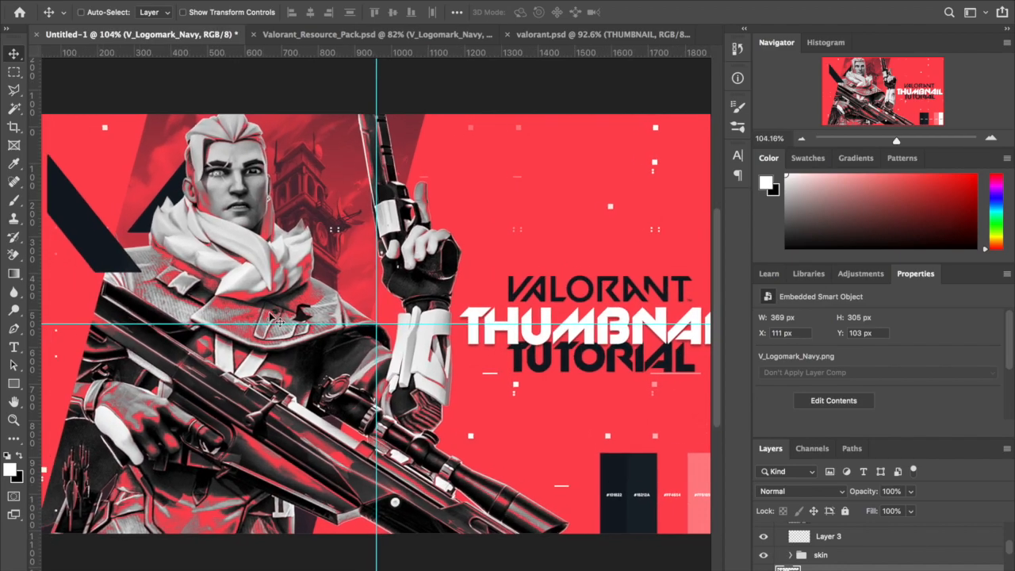
{"action": "scroll", "coordinate": [270, 317], "scroll_direction": "right", "scroll_amount": 4}
{"action": "scroll", "coordinate": [232, 330], "scroll_direction": "up", "scroll_amount": 2}
{"action": "scroll", "coordinate": [231, 330], "scroll_direction": "right", "scroll_amount": 3}
{"action": "scroll", "coordinate": [232, 330], "scroll_direction": "up", "scroll_amount": 2}
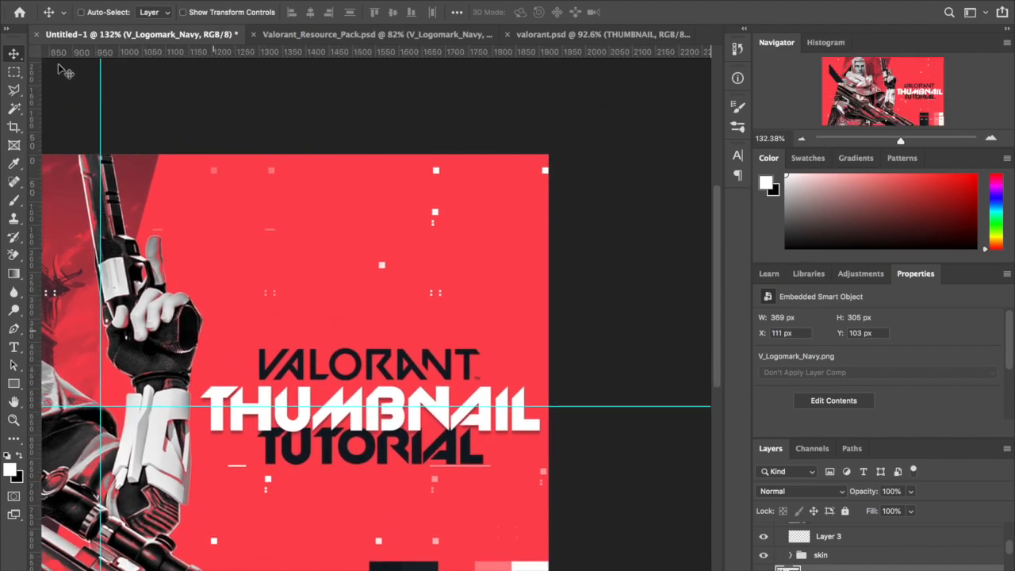
{"action": "left_click", "coordinate": [16, 71]}
{"action": "scroll", "coordinate": [413, 213], "scroll_direction": "down", "scroll_amount": 2}
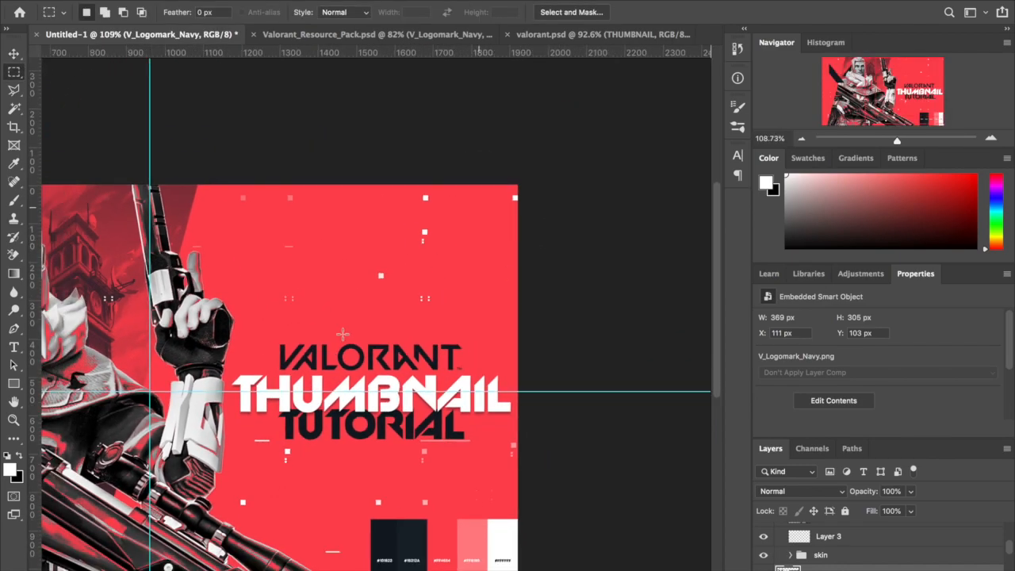
{"action": "left_click_drag", "start_coordinate": [343, 333], "coordinate": [324, 396]}
{"action": "scroll", "coordinate": [324, 394], "scroll_direction": "up", "scroll_amount": 2}
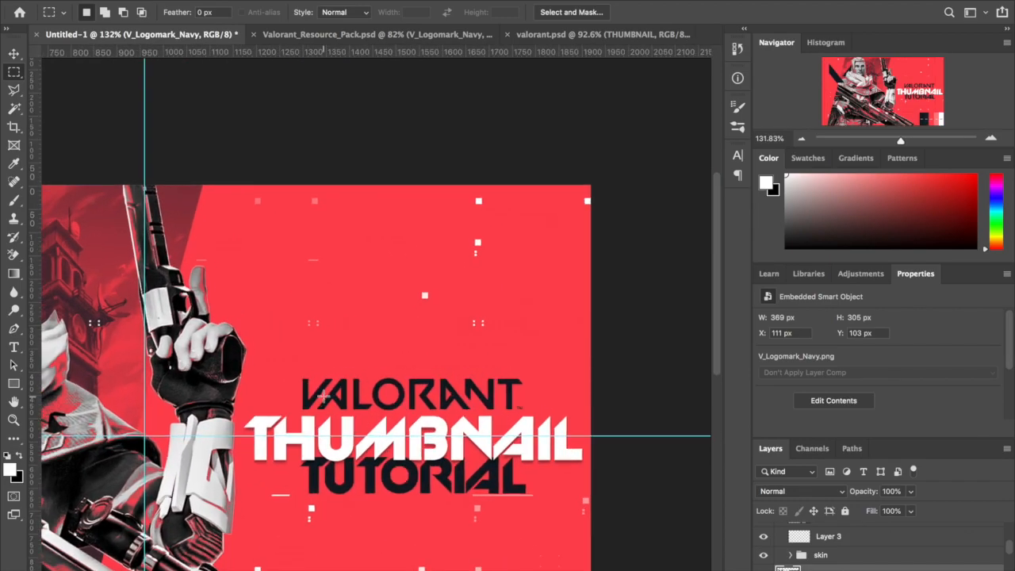
{"action": "left_click_drag", "start_coordinate": [520, 257], "coordinate": [541, 268]}
Set the foreground color to the dark navy #0f1923 sampled from the VALORANT title.
{"action": "left_click", "coordinate": [13, 471]}
{"action": "left_click", "coordinate": [466, 381]}
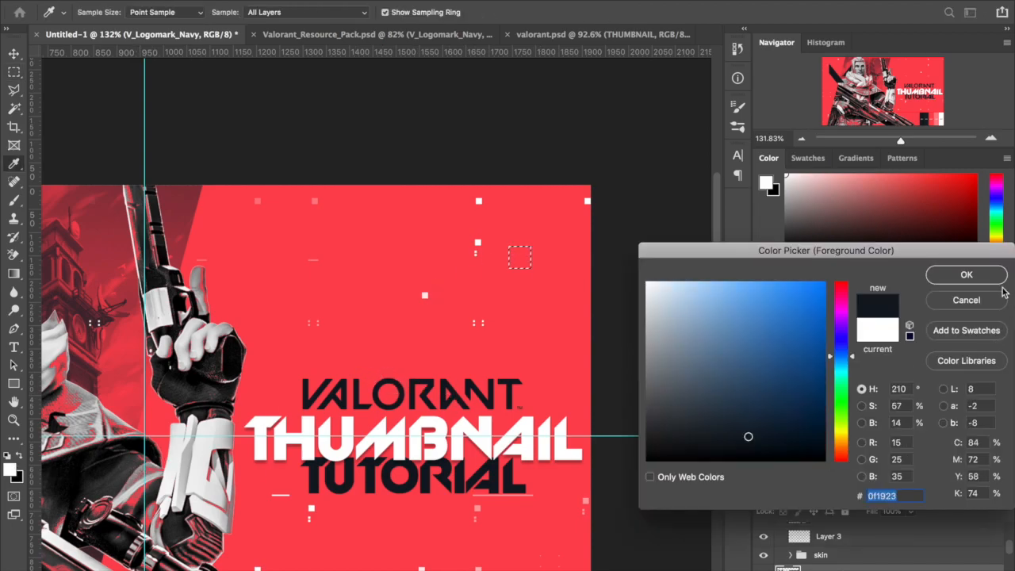
{"action": "left_click", "coordinate": [984, 275]}
Fill the square selection with the navy foreground color on a new layer and deselect it.
{"action": "left_click", "coordinate": [977, 570]}
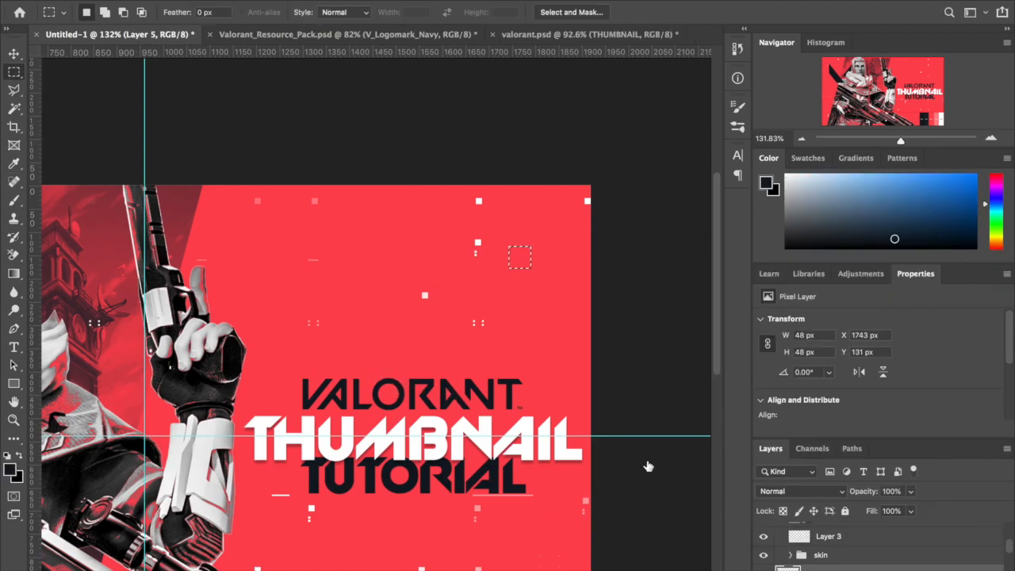
{"action": "key", "text": "alt+BackSpace"}
{"action": "key", "text": "super+d"}
{"action": "key", "text": "super+plus"}
{"action": "key", "text": "super+0"}
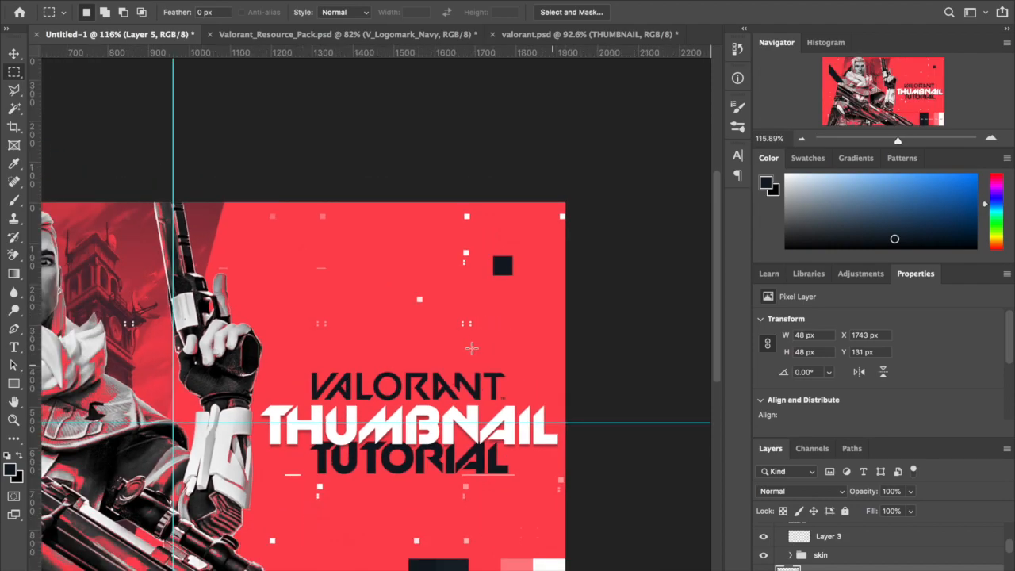
Search Downloads in Finder for sdlogo and place sdlogo.png into the Untitled-1 document.
{"action": "left_click", "coordinate": [14, 54]}
{"action": "mouse_move", "coordinate": [76, 568]}
{"action": "left_click", "coordinate": [40, 563]}
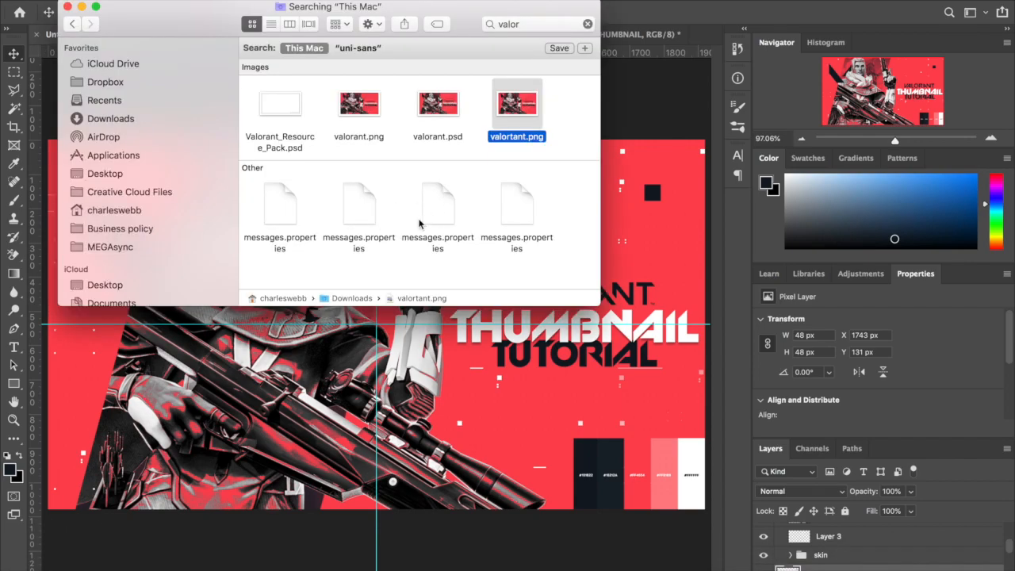
{"action": "left_click", "coordinate": [110, 118]}
{"action": "left_click", "coordinate": [571, 24]}
{"action": "type", "text": "sdlogo"}
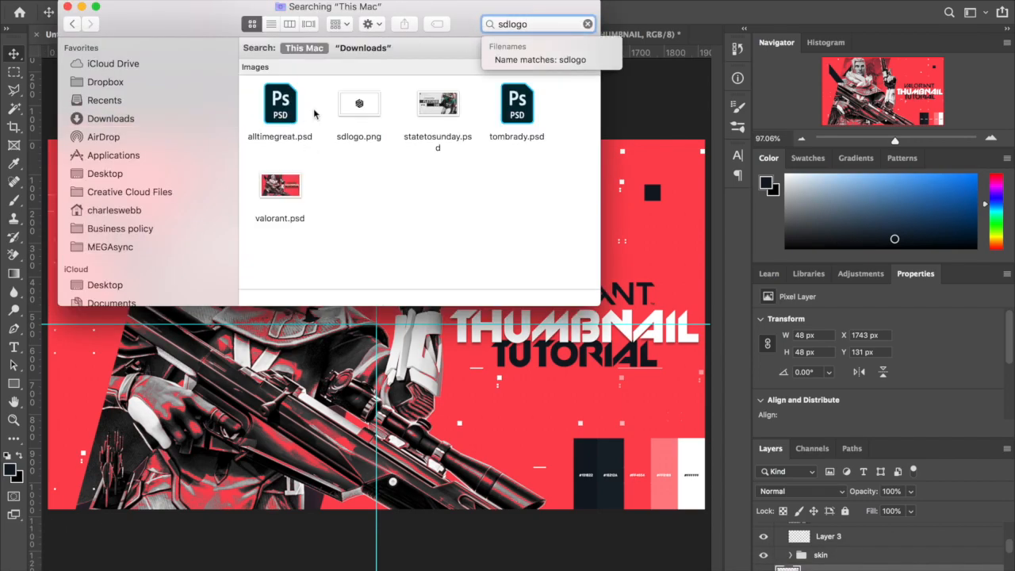
{"action": "left_click_drag", "start_coordinate": [353, 115], "coordinate": [571, 211]}
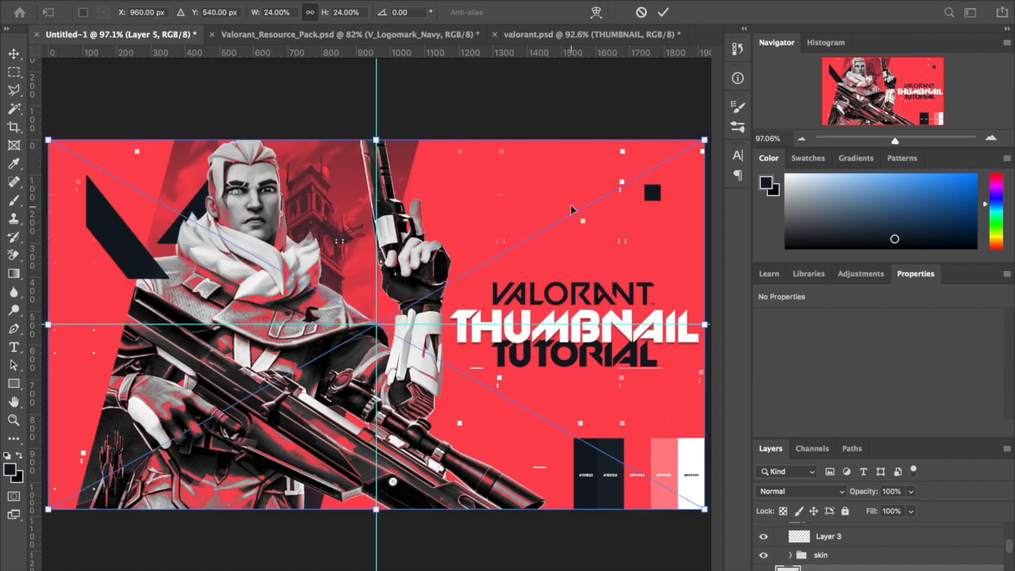
{"action": "key", "text": "Return"}
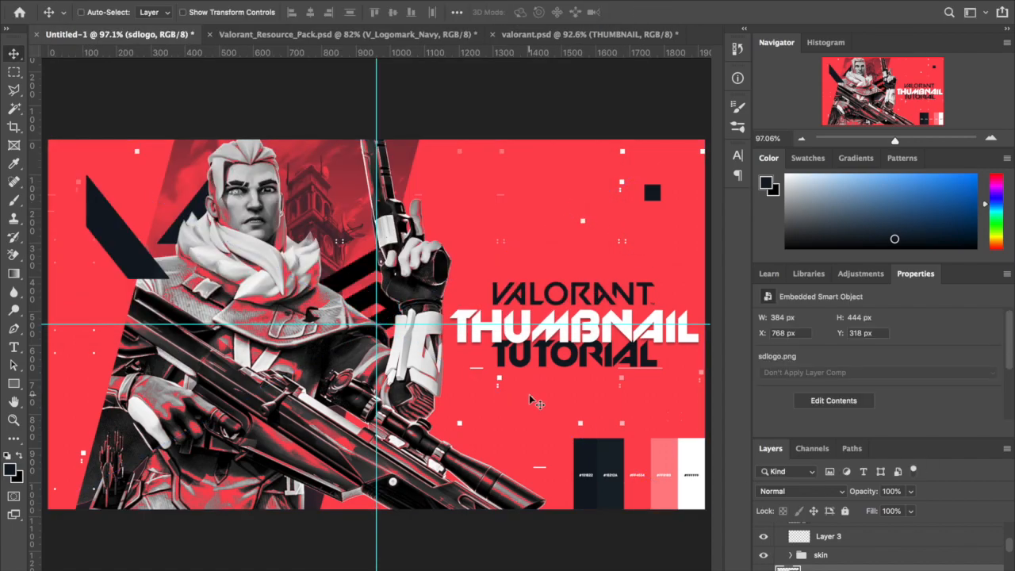
Move the sdlogo layer directly below V_Logotype_Navy in the layer stack and place the logo above the VALORANT title.
{"action": "scroll", "coordinate": [530, 400], "scroll_direction": "up", "scroll_amount": 1}
{"action": "scroll", "coordinate": [529, 394], "scroll_direction": "down", "scroll_amount": 3}
{"action": "mouse_move", "coordinate": [858, 567]}
{"action": "left_mouse_down"}
{"action": "mouse_move", "coordinate": [855, 512]}
{"action": "mouse_move", "coordinate": [843, 557]}
{"action": "left_mouse_up"}
{"action": "left_click_drag", "start_coordinate": [468, 417], "coordinate": [647, 311]}
Apply a white Color Overlay with Normal blend mode and 100% opacity to the sdlogo layer.
{"action": "double_click", "coordinate": [900, 569]}
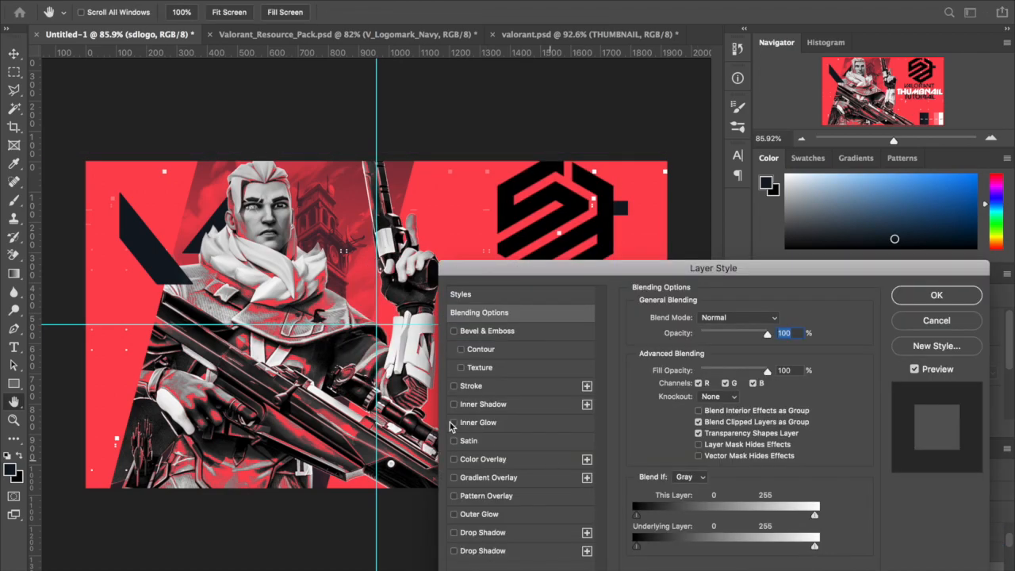
{"action": "left_click", "coordinate": [455, 459]}
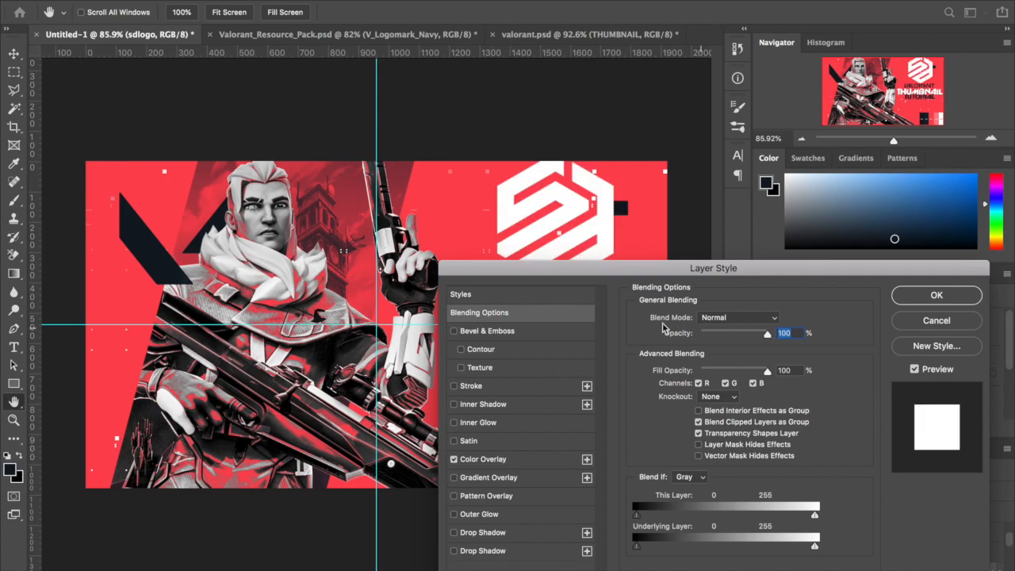
{"action": "left_click", "coordinate": [484, 460]}
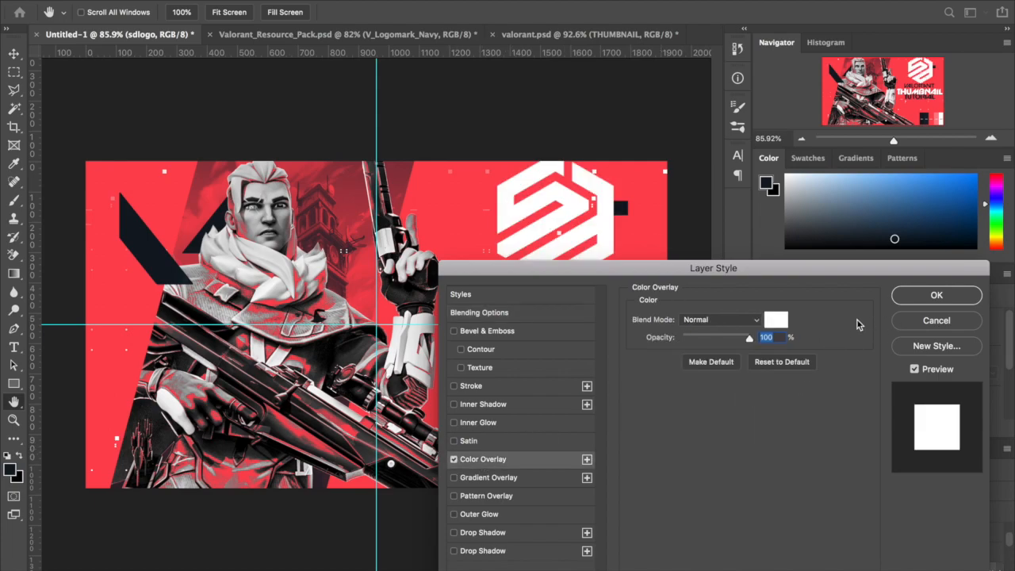
{"action": "left_click", "coordinate": [935, 298]}
{"action": "key", "text": "super+equal"}
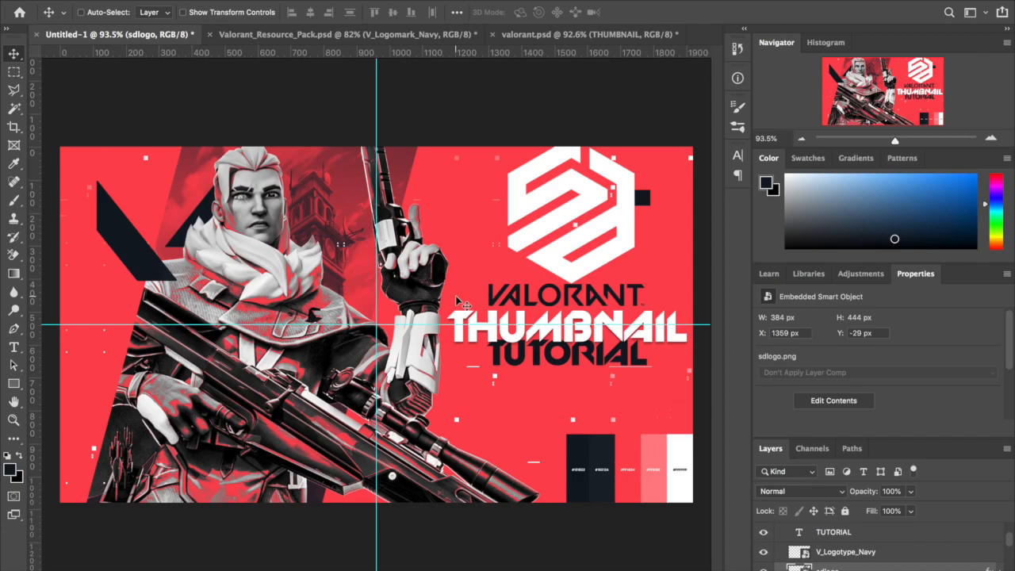
Scale the white logo down to about 82 by 96 px in the empty area above the title.
{"action": "key", "text": "super+t"}
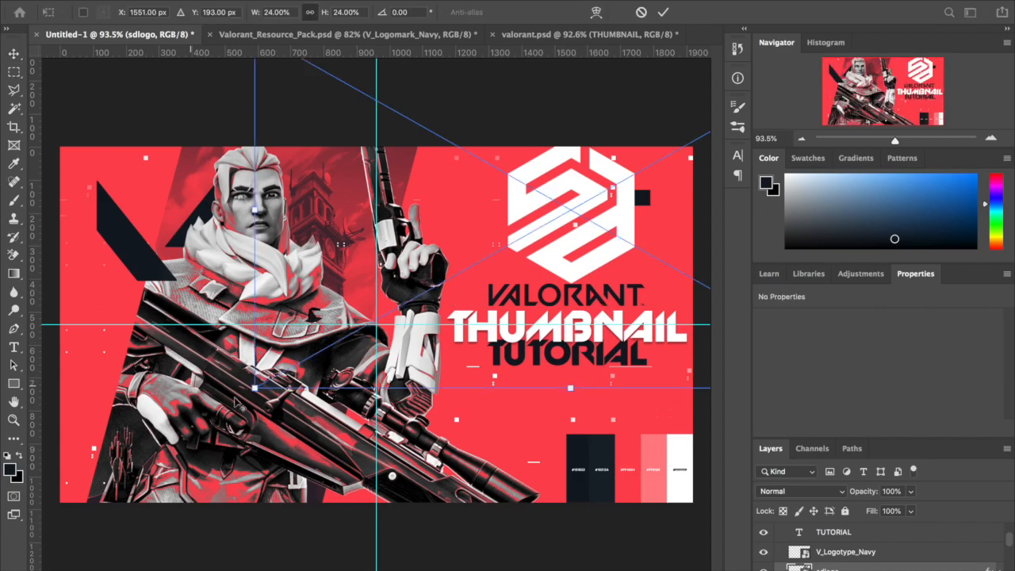
{"action": "left_click_drag", "start_coordinate": [254, 388], "coordinate": [523, 287]}
{"action": "key", "text": "Return"}
{"action": "scroll", "coordinate": [531, 301], "scroll_direction": "up", "scroll_amount": 3}
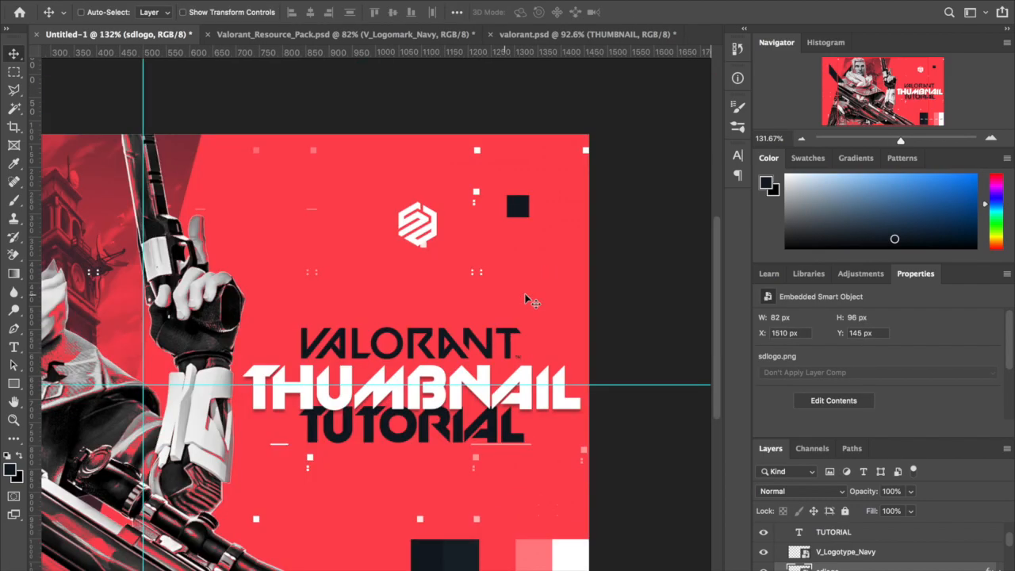
Place the logo directly above the small navy square and scale it to about 46 by 54 px.
{"action": "scroll", "coordinate": [532, 301], "scroll_direction": "up", "scroll_amount": 2}
{"action": "left_click_drag", "start_coordinate": [306, 312], "coordinate": [436, 265]}
{"action": "key", "text": "ctrl+t"}
{"action": "left_click_drag", "start_coordinate": [493, 301], "coordinate": [463, 268]}
{"action": "key", "text": "Return"}
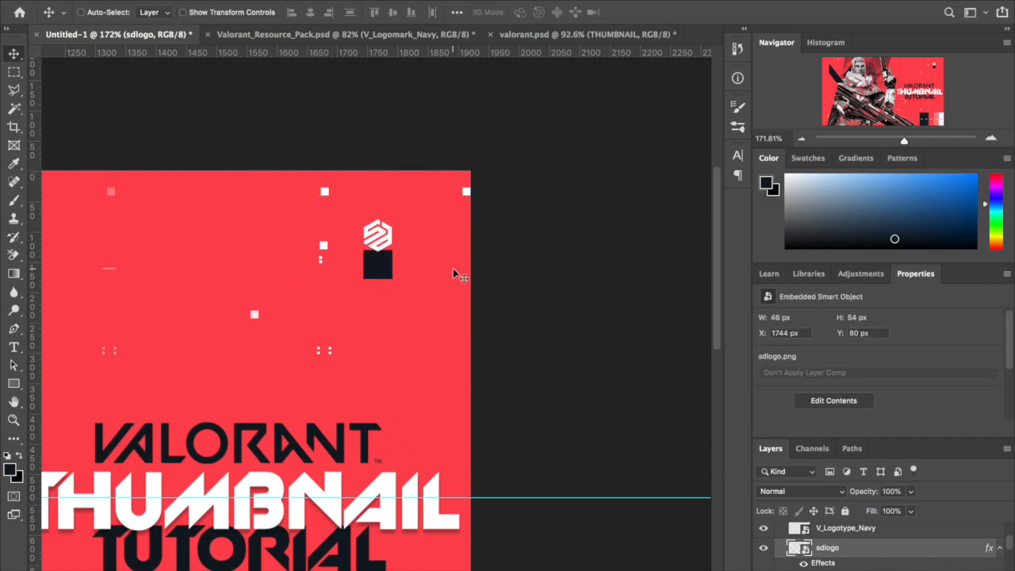
Move the logo straight down to about Y 107 px so it overlaps the navy square.
{"action": "scroll", "coordinate": [394, 235], "scroll_direction": "up", "scroll_amount": 2}
{"action": "left_click_drag", "start_coordinate": [393, 247], "coordinate": [393, 256]}
{"action": "scroll", "coordinate": [396, 252], "scroll_direction": "up", "scroll_amount": 2}
{"action": "scroll", "coordinate": [398, 248], "scroll_direction": "down", "scroll_amount": 2}
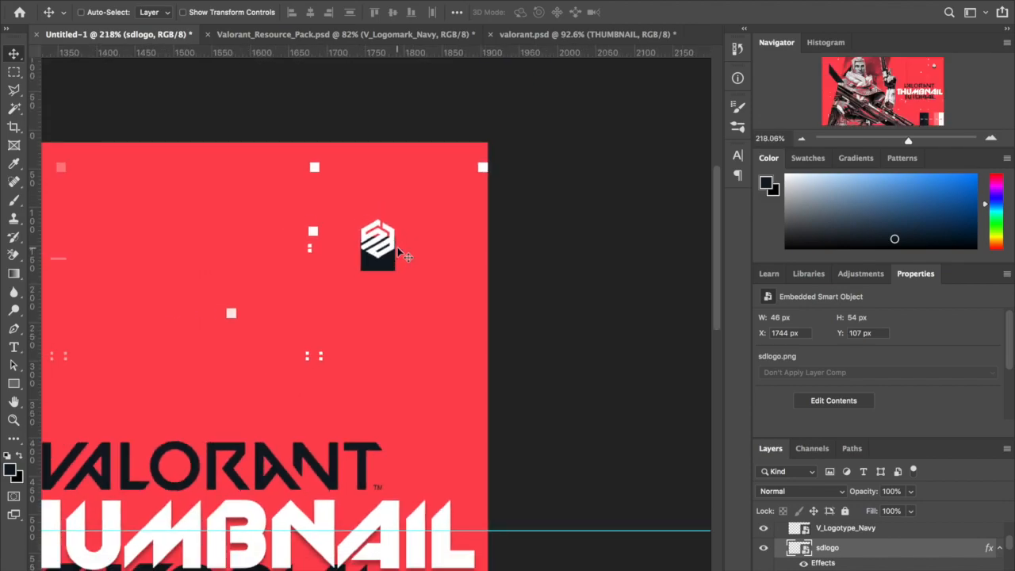
Select the navy square behind the logo and fine-tune its shape with Free Transform.
{"action": "left_click", "coordinate": [391, 262], "text": "super"}
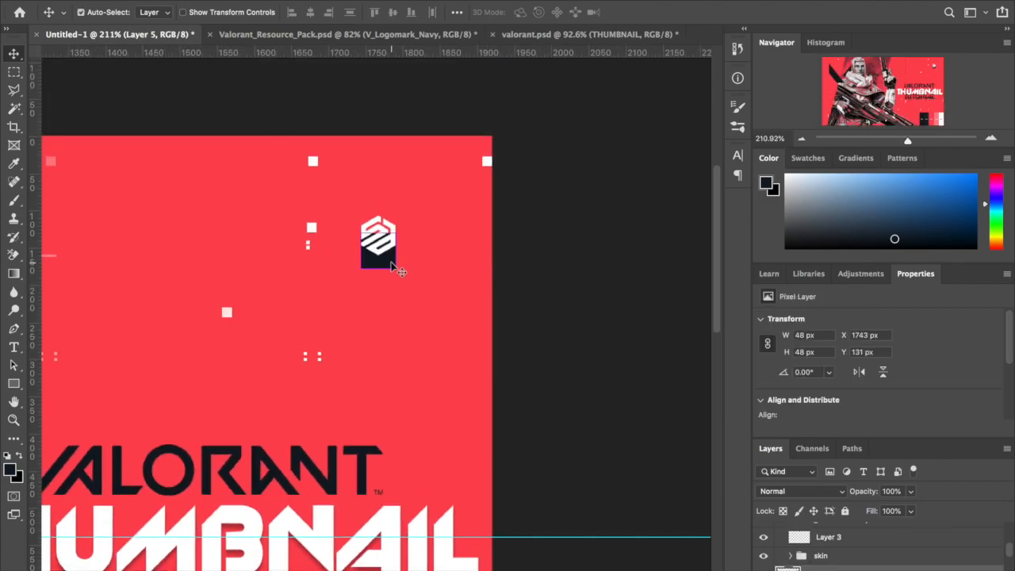
{"action": "key", "text": "super+t"}
{"action": "left_click_drag", "start_coordinate": [399, 274], "coordinate": [395, 267]}
{"action": "key", "text": "super+z"}
{"action": "key", "text": "Return"}
{"action": "key", "text": "super+t"}
{"action": "left_click_drag", "start_coordinate": [378, 269], "coordinate": [379, 263]}
{"action": "key", "text": "Return"}
Select the logo on the navy square and scale it down to about 38 by 46 px.
{"action": "left_click", "coordinate": [381, 251], "text": "super"}
{"action": "key", "text": "super+t"}
{"action": "left_click_drag", "start_coordinate": [451, 284], "coordinate": [425, 290]}
{"action": "key", "text": "Return"}
{"action": "key", "text": "super+minus"}
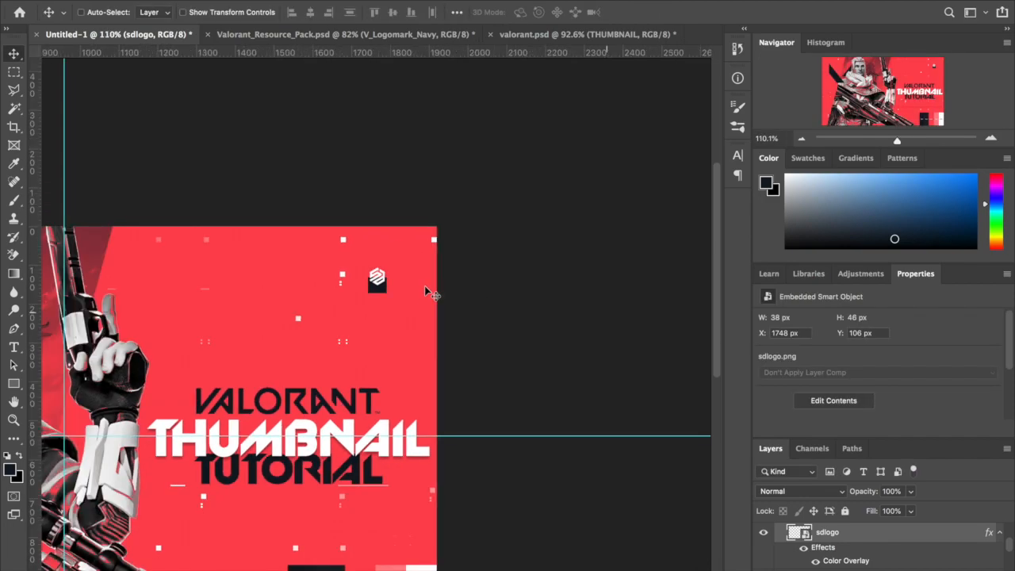
Select the #Hex group containing the color swatches in the artwork's lower right corner and hide it.
{"action": "scroll", "coordinate": [432, 295], "scroll_direction": "down", "scroll_amount": 5}
{"action": "scroll", "coordinate": [433, 295], "scroll_direction": "up", "scroll_amount": 5}
{"action": "scroll", "coordinate": [433, 295], "scroll_direction": "down", "scroll_amount": 1}
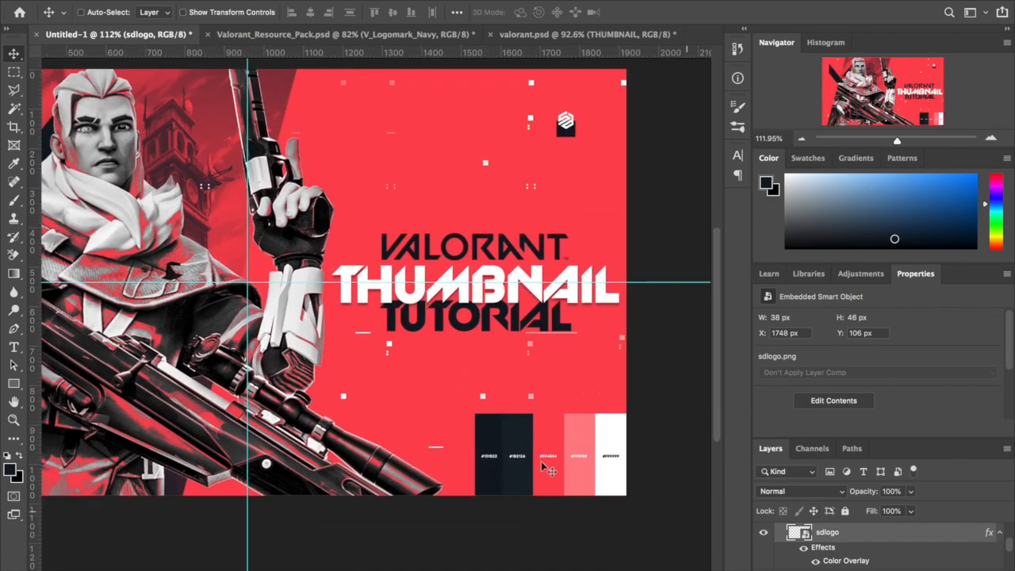
{"action": "left_click", "coordinate": [499, 429], "text": "ctrl"}
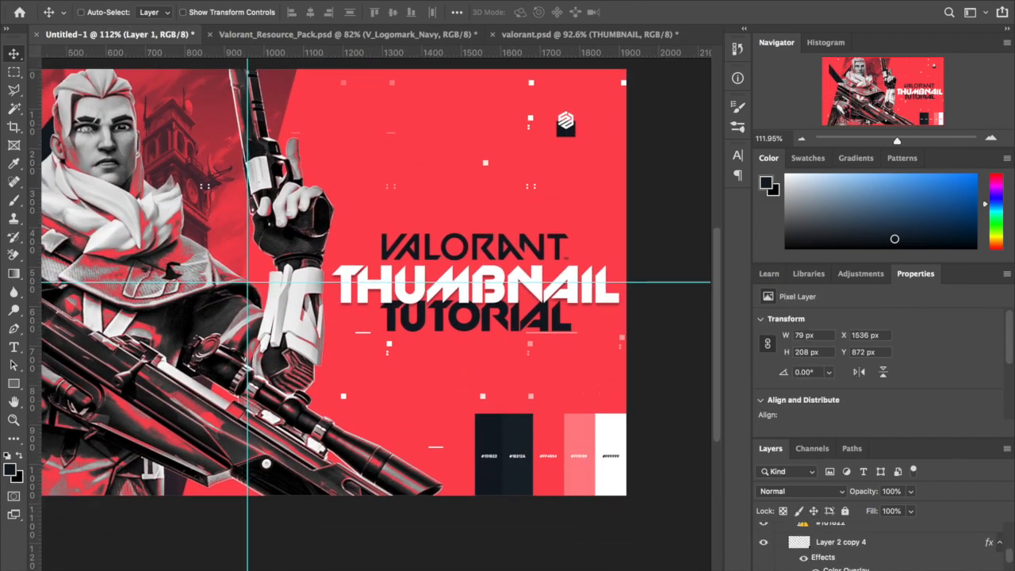
{"action": "scroll", "coordinate": [873, 547], "scroll_direction": "down", "scroll_amount": 2}
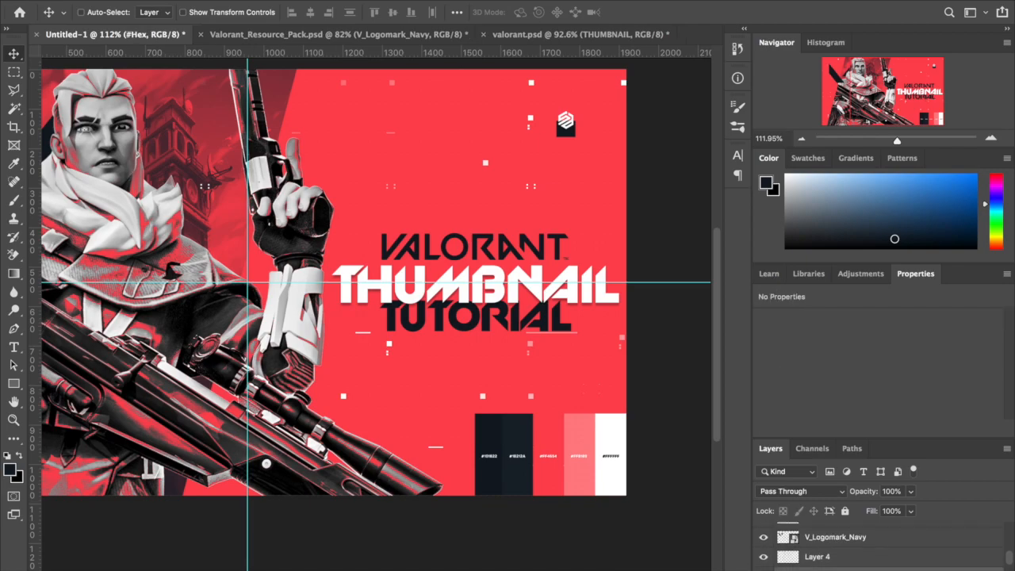
{"action": "key", "text": "ctrl+comma"}
{"action": "scroll", "coordinate": [451, 371], "scroll_direction": "up", "scroll_amount": 2}
{"action": "scroll", "coordinate": [450, 371], "scroll_direction": "down", "scroll_amount": 4}
{"action": "scroll", "coordinate": [450, 371], "scroll_direction": "up", "scroll_amount": 1}
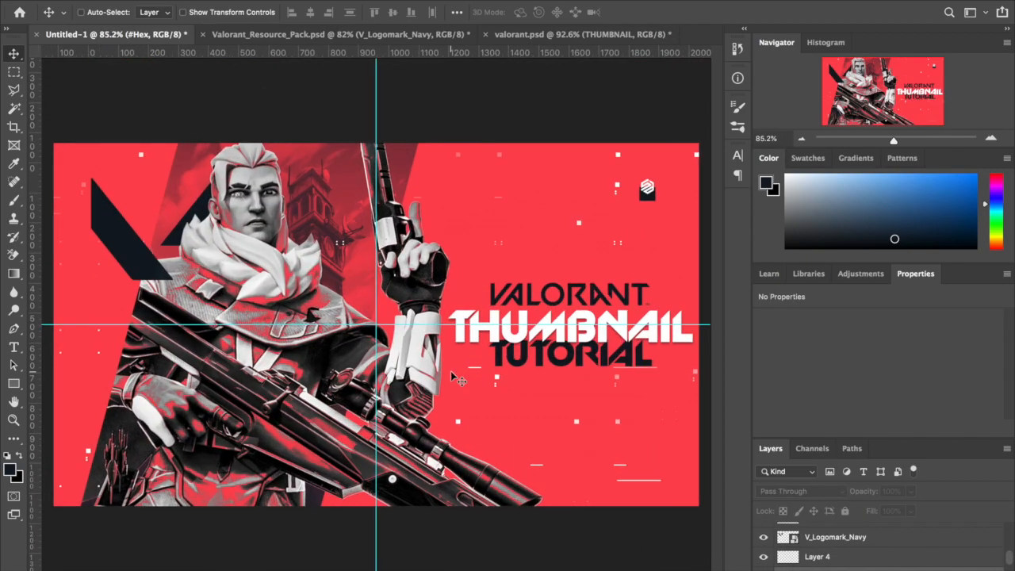
Set the Type tool's font to Tungsten Bold.
{"action": "scroll", "coordinate": [451, 372], "scroll_direction": "up", "scroll_amount": 2}
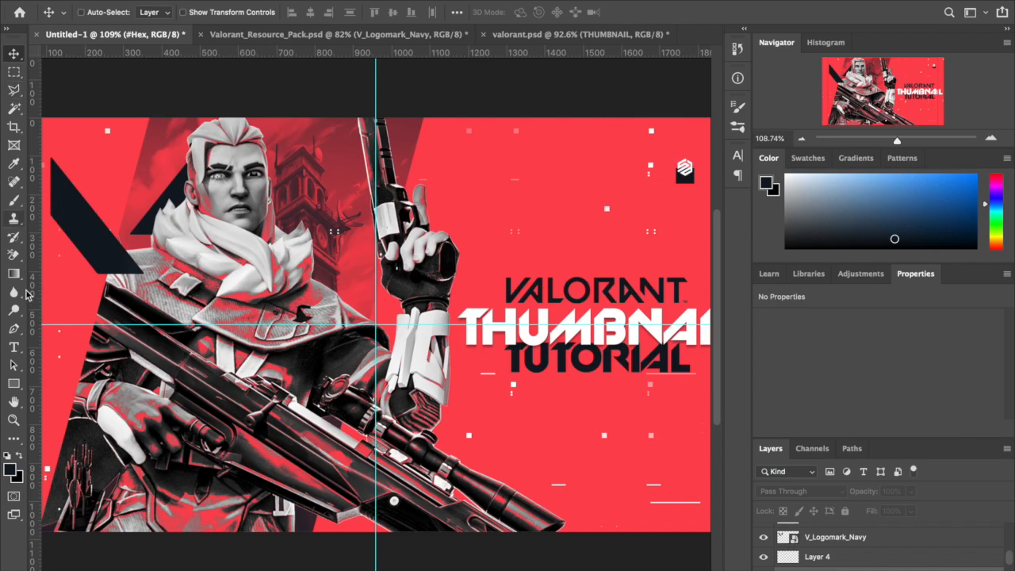
{"action": "left_click", "coordinate": [13, 347]}
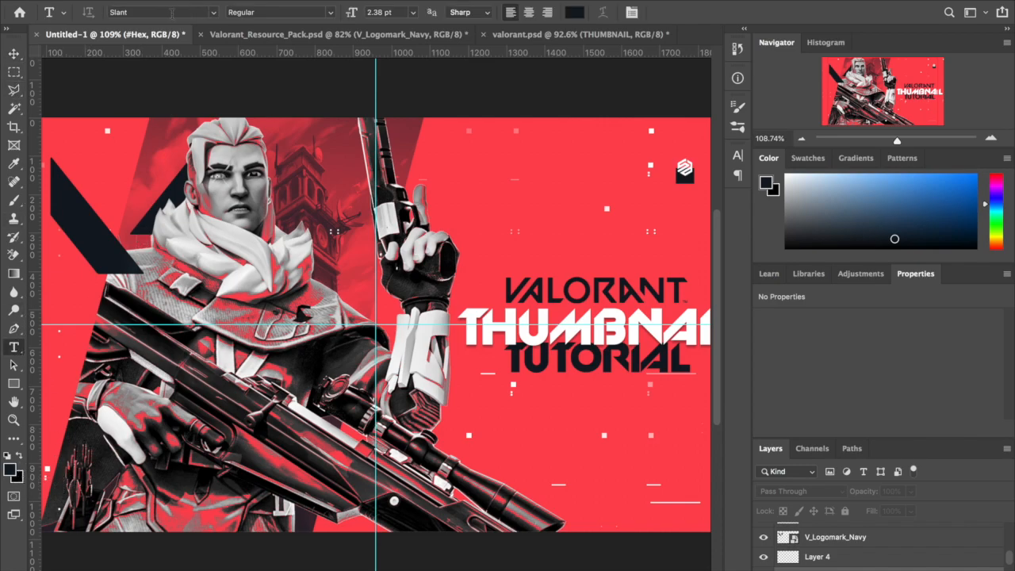
{"action": "type", "text": "Tungsten"}
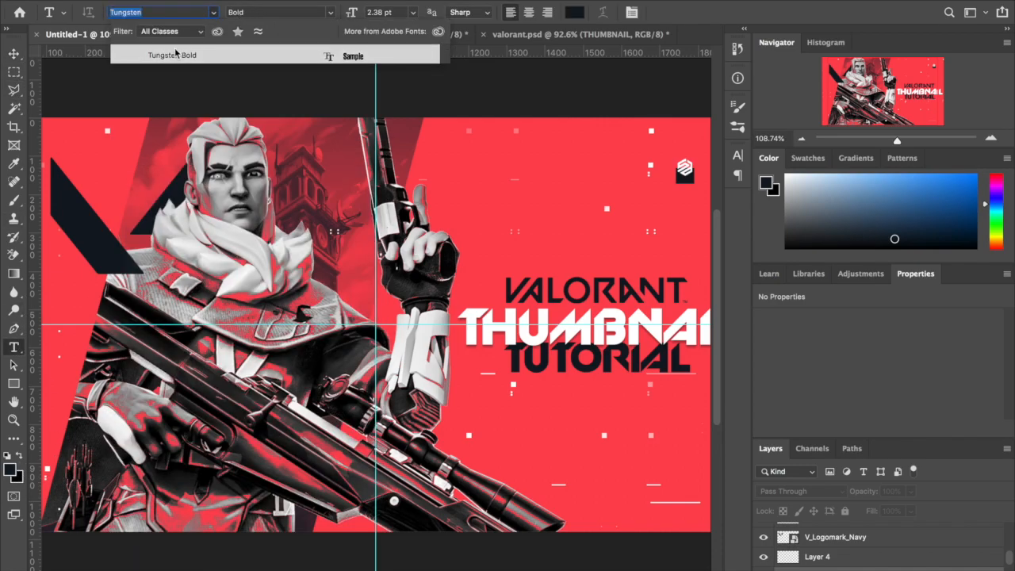
{"action": "key", "text": "Return"}
Add the text THUMBNAIL TUTORIAL at 5.5 pt beside the long white line near the artwork's lower edge.
{"action": "scroll", "coordinate": [608, 409], "scroll_direction": "right", "scroll_amount": 3}
{"action": "scroll", "coordinate": [609, 410], "scroll_direction": "right", "scroll_amount": 2}
{"action": "scroll", "coordinate": [609, 409], "scroll_direction": "down", "scroll_amount": 2}
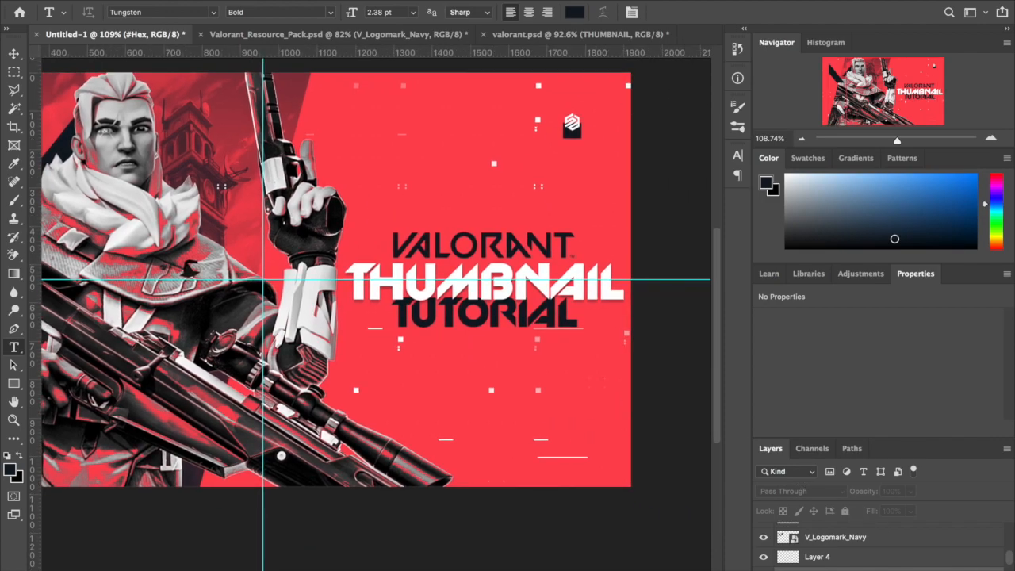
{"action": "left_click", "coordinate": [920, 569]}
{"action": "left_click", "coordinate": [477, 455]}
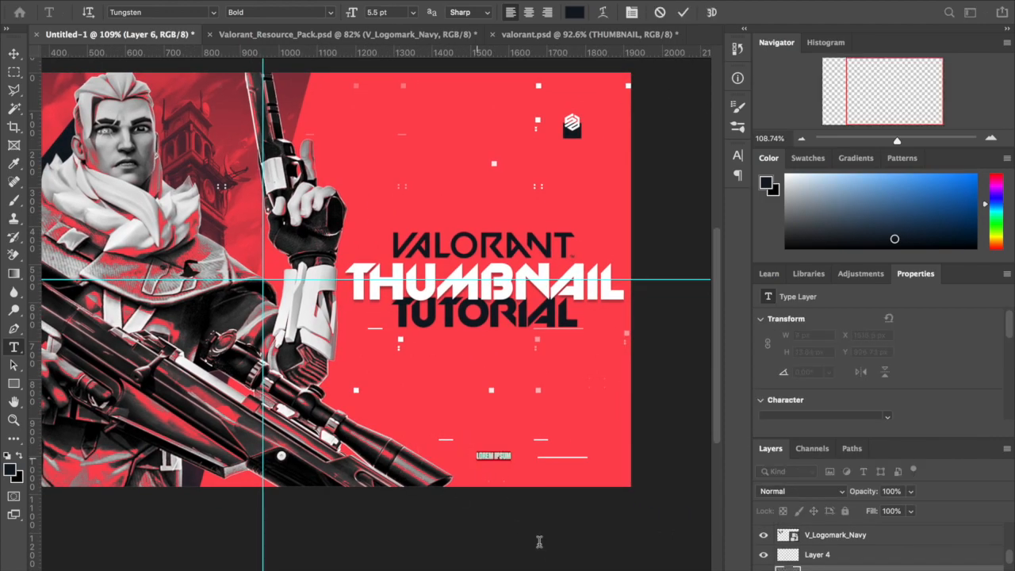
{"action": "type", "text": "THI"}
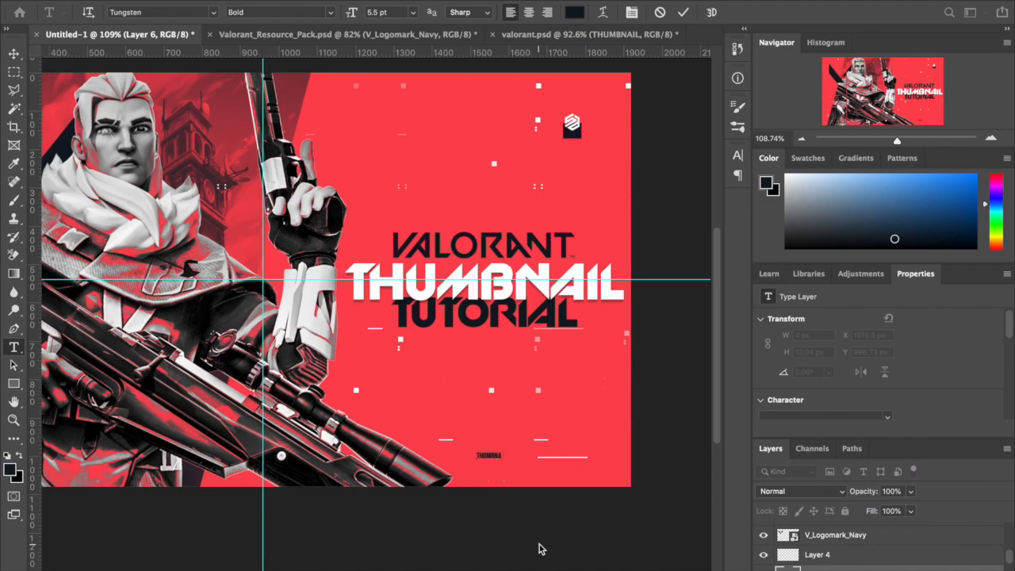
{"action": "type", "text": "L TUTORIAL"}
{"action": "left_click", "coordinate": [15, 53]}
Move the small THUMBNAIL TUTORIAL text straight down to about Y 1040 px.
{"action": "scroll", "coordinate": [409, 431], "scroll_direction": "right", "scroll_amount": 3}
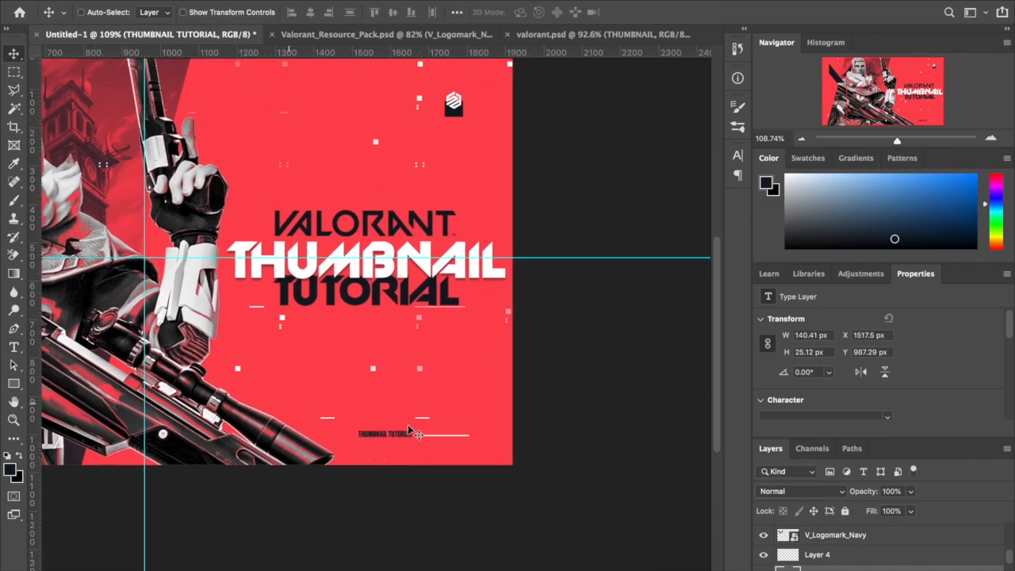
{"action": "scroll", "coordinate": [409, 431], "scroll_direction": "up", "scroll_amount": 1}
{"action": "left_click_drag", "start_coordinate": [403, 450], "coordinate": [403, 473]}
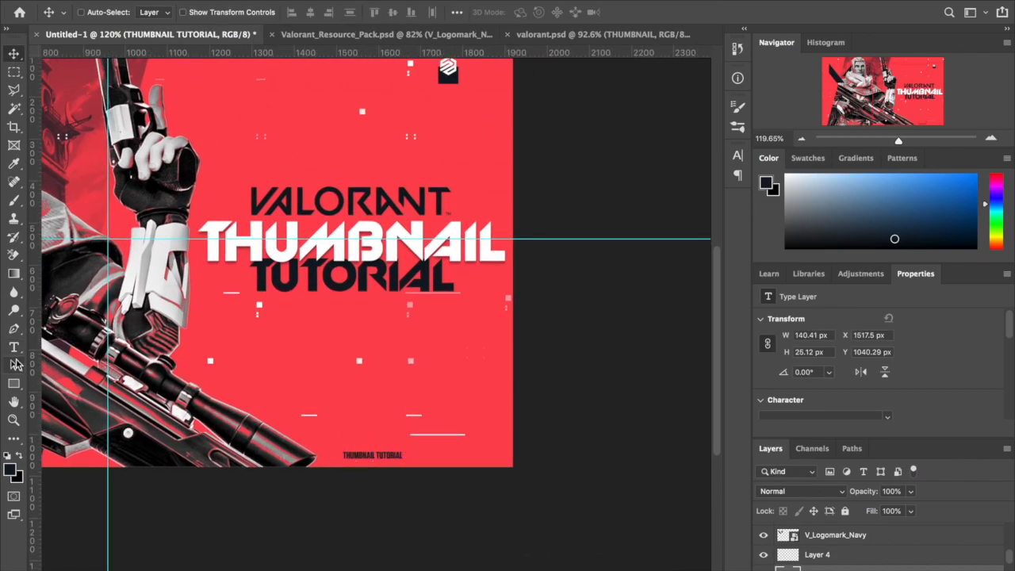
Select all of the small THUMBNAIL TUTORIAL text and set its tracking to 500.
{"action": "key", "text": "t"}
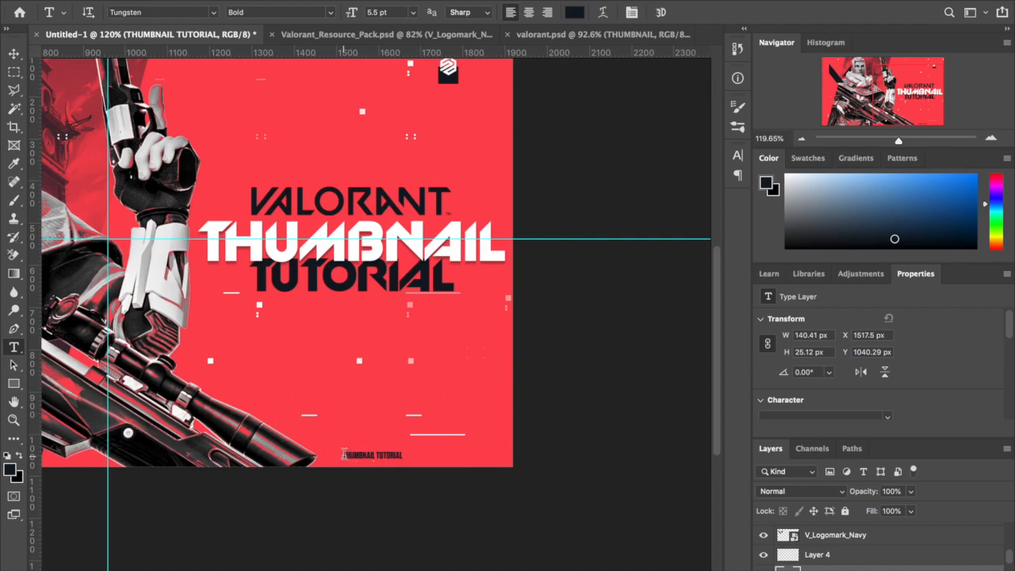
{"action": "left_click_drag", "start_coordinate": [343, 456], "coordinate": [494, 465]}
{"action": "key", "text": "super+t"}
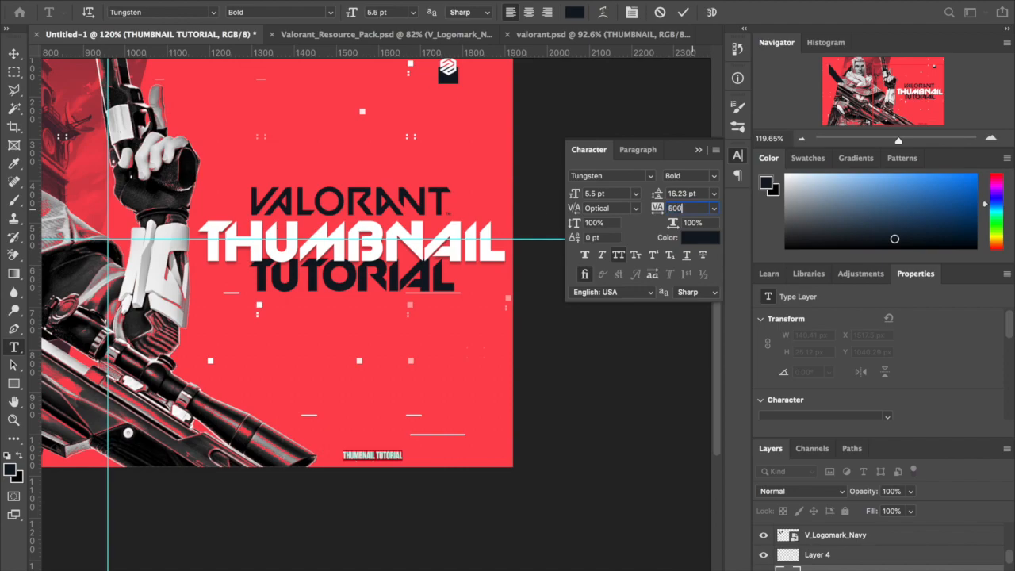
{"action": "type", "text": "500"}
{"action": "key", "text": "Return"}
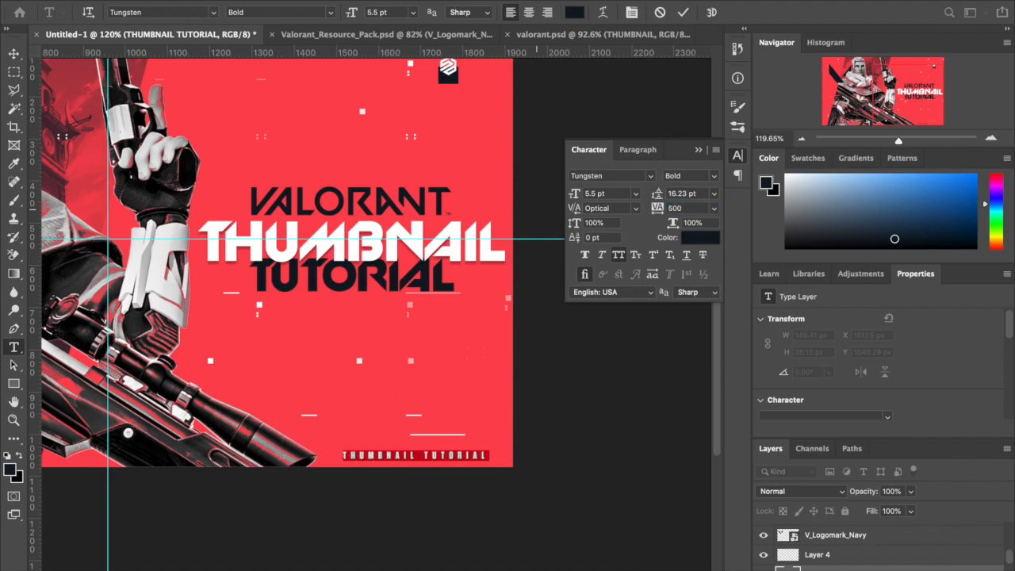
Reposition the spaced-out THUMBNAIL TUTORIAL text to about X 1470 px and Y 1048 px, beside the rifle's scope.
{"action": "left_click", "coordinate": [14, 55]}
{"action": "scroll", "coordinate": [357, 359], "scroll_direction": "up", "scroll_amount": 3}
{"action": "left_click_drag", "start_coordinate": [503, 508], "coordinate": [469, 508]}
{"action": "scroll", "coordinate": [476, 509], "scroll_direction": "up", "scroll_amount": 2}
Add a new empty layer at the top of the bg group.
{"action": "scroll", "coordinate": [859, 562], "scroll_direction": "down", "scroll_amount": 5}
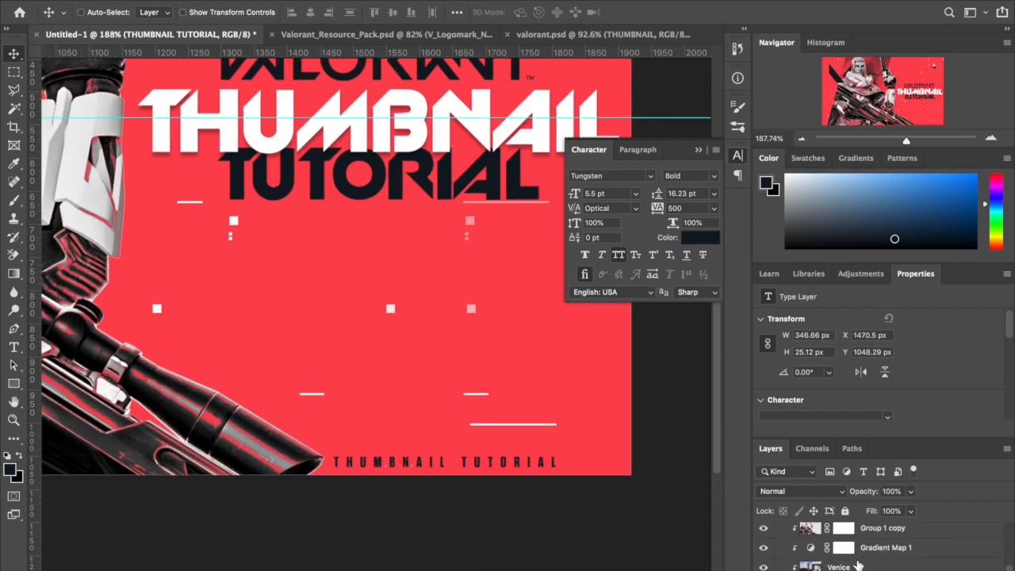
{"action": "scroll", "coordinate": [859, 563], "scroll_direction": "down", "scroll_amount": 3}
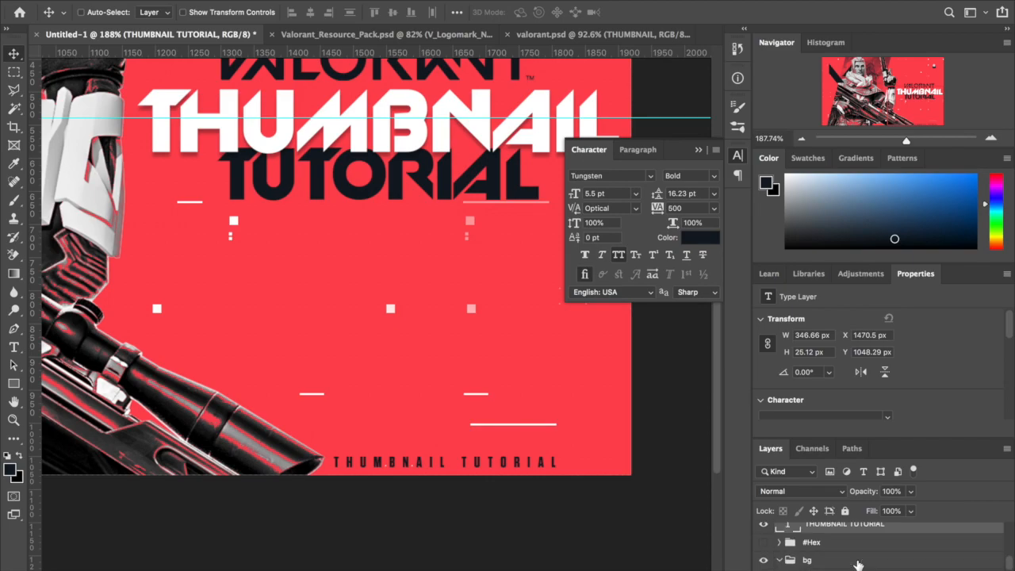
{"action": "left_click", "coordinate": [872, 561]}
{"action": "key", "text": "ctrl+shift+alt+n"}
Set the foreground colour to ffffff and fill a strip about 379 × 27 px behind the small THUMBNAIL TUTORIAL caption.
{"action": "key", "text": "m"}
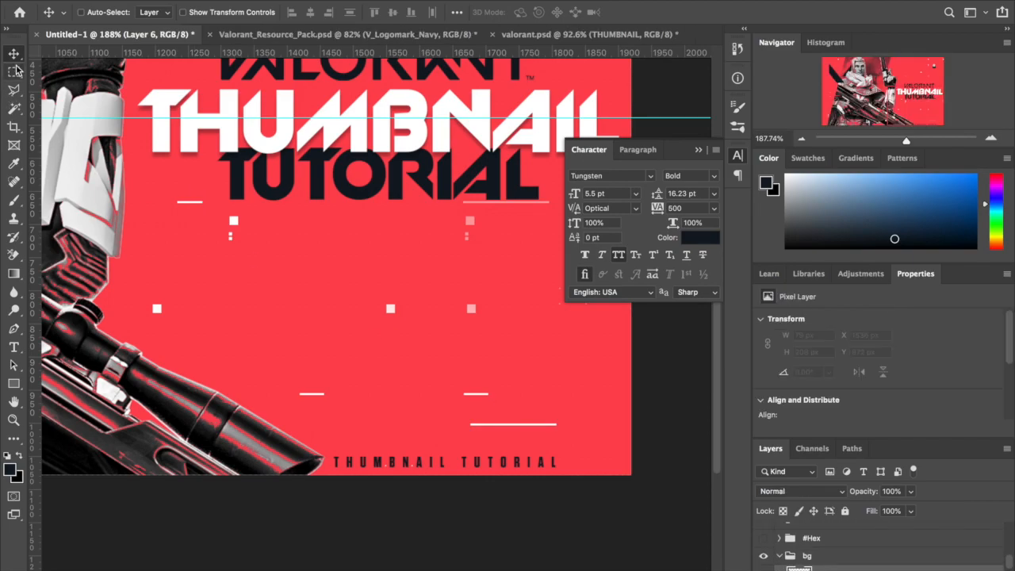
{"action": "left_click", "coordinate": [12, 471]}
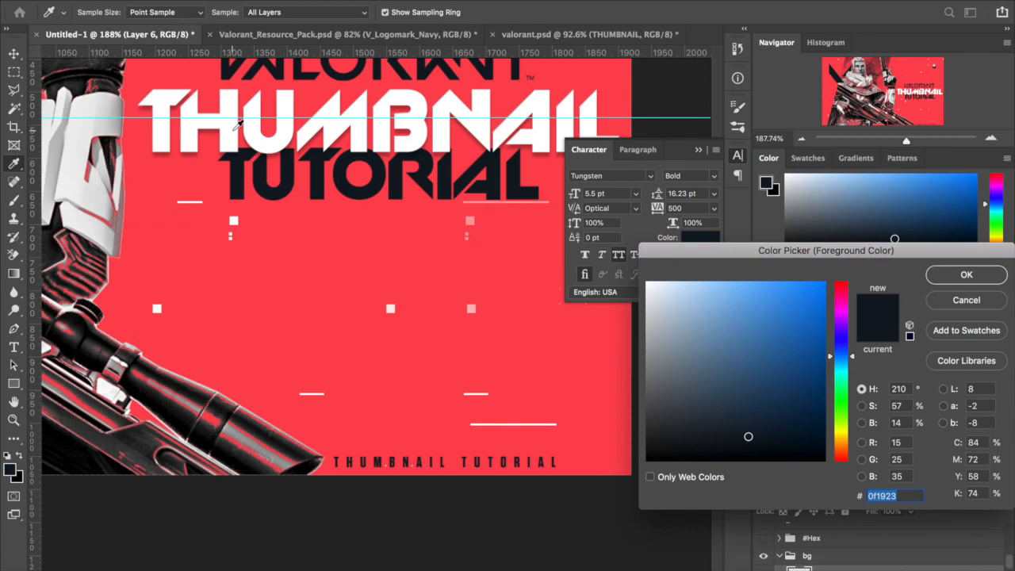
{"action": "type", "text": "ffffff"}
{"action": "left_click", "coordinate": [991, 271]}
{"action": "left_click_drag", "start_coordinate": [316, 454], "coordinate": [566, 470]}
{"action": "key", "text": "alt+BackSpace"}
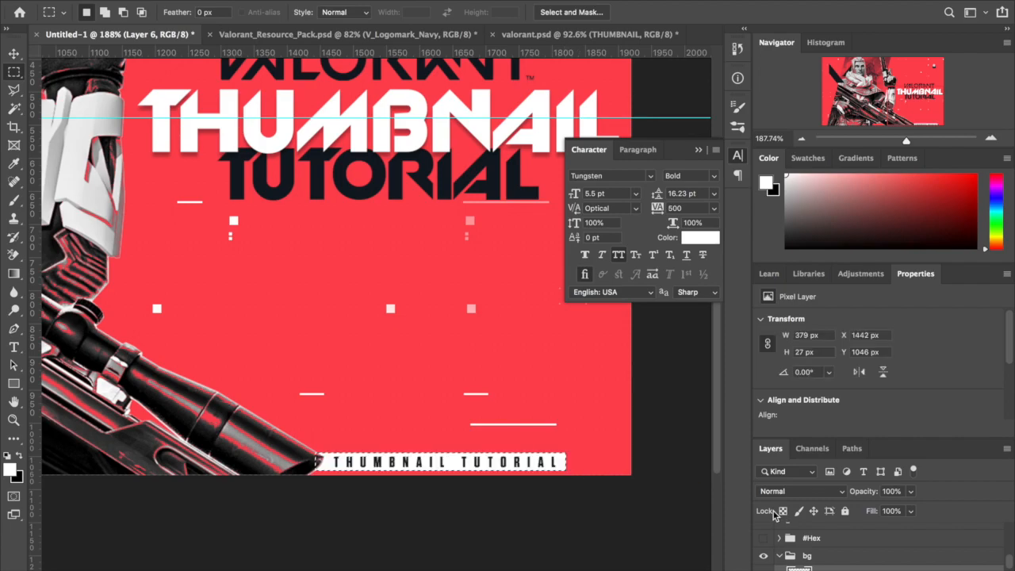
{"action": "key", "text": "ctrl+d"}
{"action": "scroll", "coordinate": [431, 439], "scroll_direction": "down", "scroll_amount": 5}
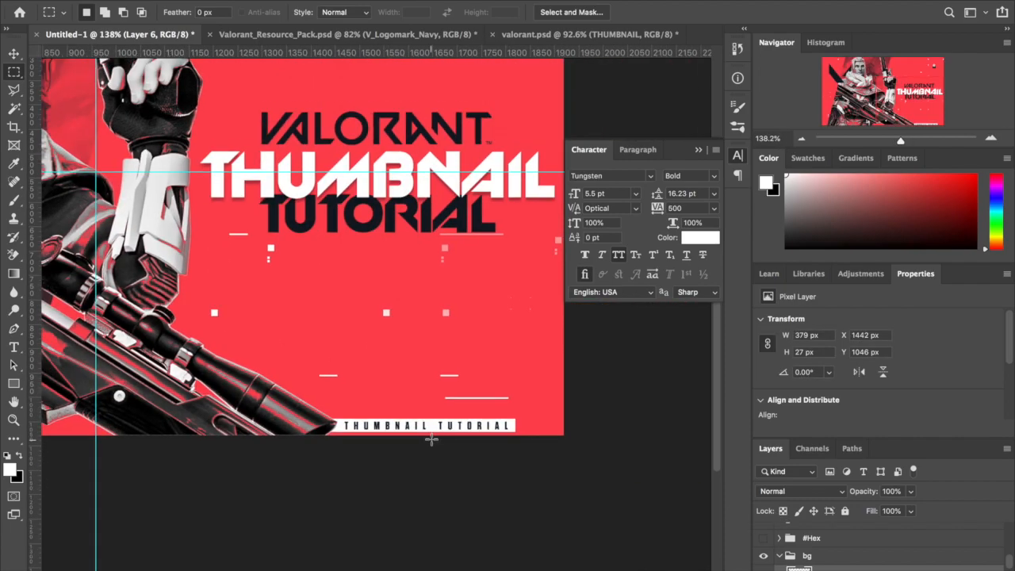
{"action": "scroll", "coordinate": [347, 407], "scroll_direction": "down", "scroll_amount": 3}
{"action": "key", "text": "ctrl+0"}
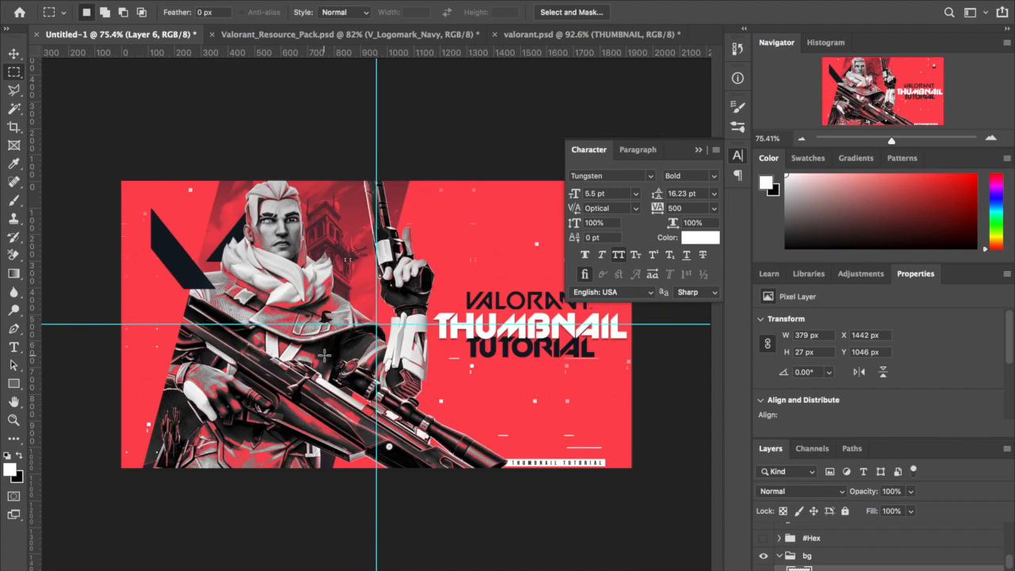
Duplicate the small THUMBNAIL TUTORIAL text and move the copy to about X 1734 px and Y 1014 px, running off the artwork's edge.
{"action": "left_click", "coordinate": [13, 53]}
{"action": "scroll", "coordinate": [340, 302], "scroll_direction": "up", "scroll_amount": 3}
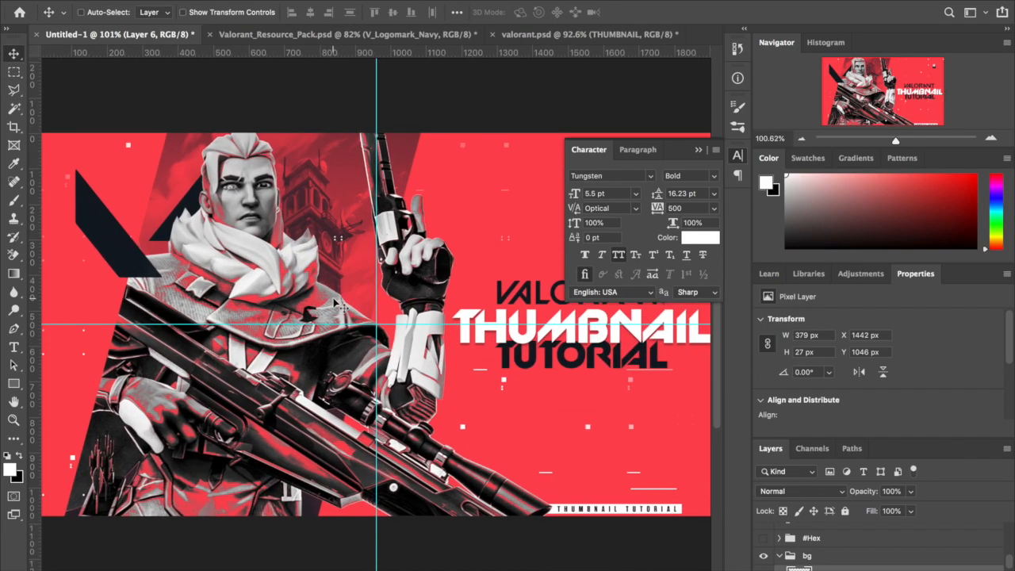
{"action": "scroll", "coordinate": [334, 300], "scroll_direction": "up", "scroll_amount": 3}
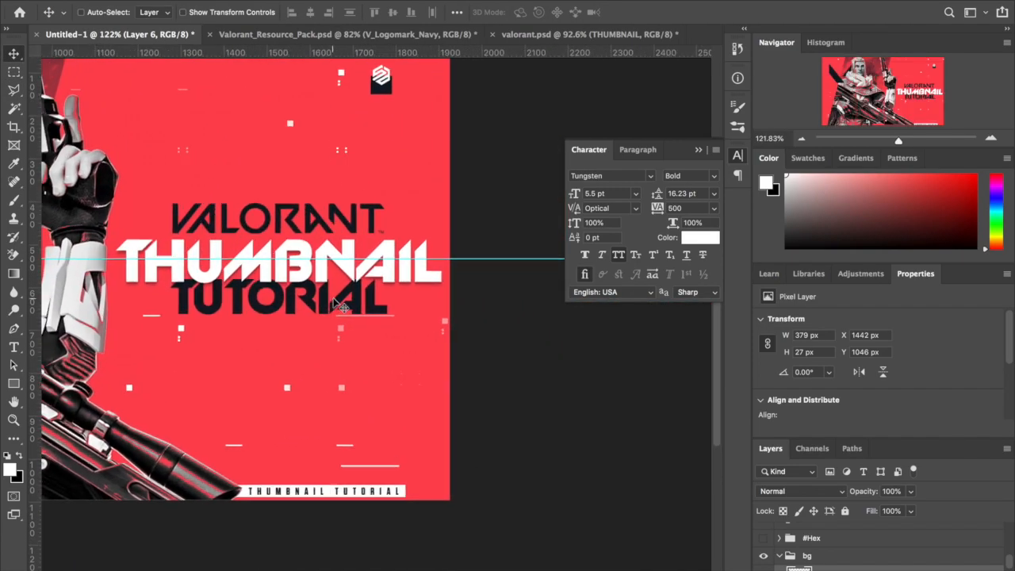
{"action": "scroll", "coordinate": [341, 308], "scroll_direction": "down", "scroll_amount": 2}
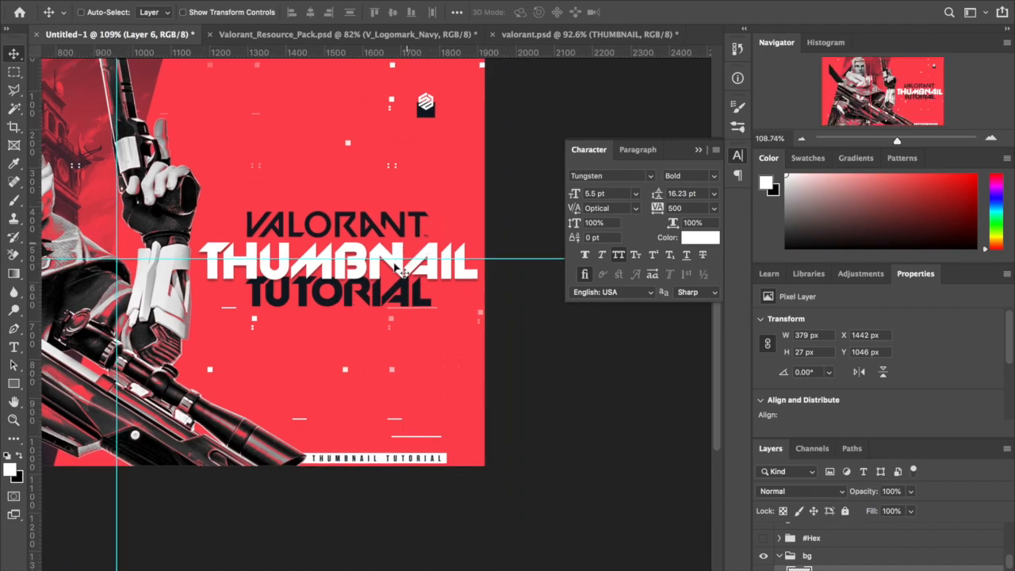
{"action": "scroll", "coordinate": [879, 548], "scroll_direction": "up", "scroll_amount": 3}
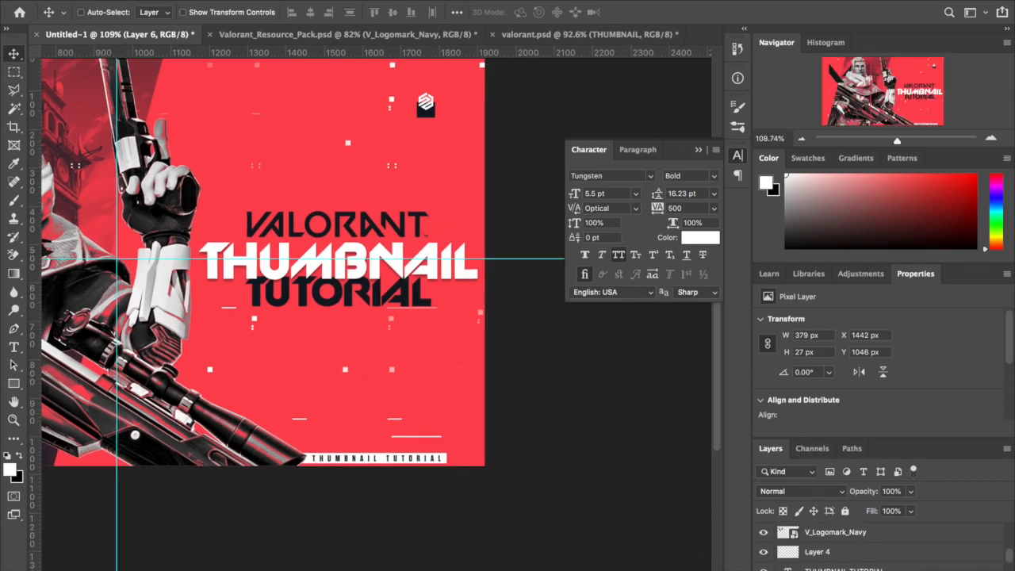
{"action": "left_click", "coordinate": [844, 568]}
{"action": "key", "text": "super+j"}
{"action": "left_click_drag", "start_coordinate": [350, 496], "coordinate": [434, 520]}
{"action": "scroll", "coordinate": [393, 480], "scroll_direction": "up", "scroll_amount": 1}
{"action": "scroll", "coordinate": [439, 521], "scroll_direction": "up", "scroll_amount": 3}
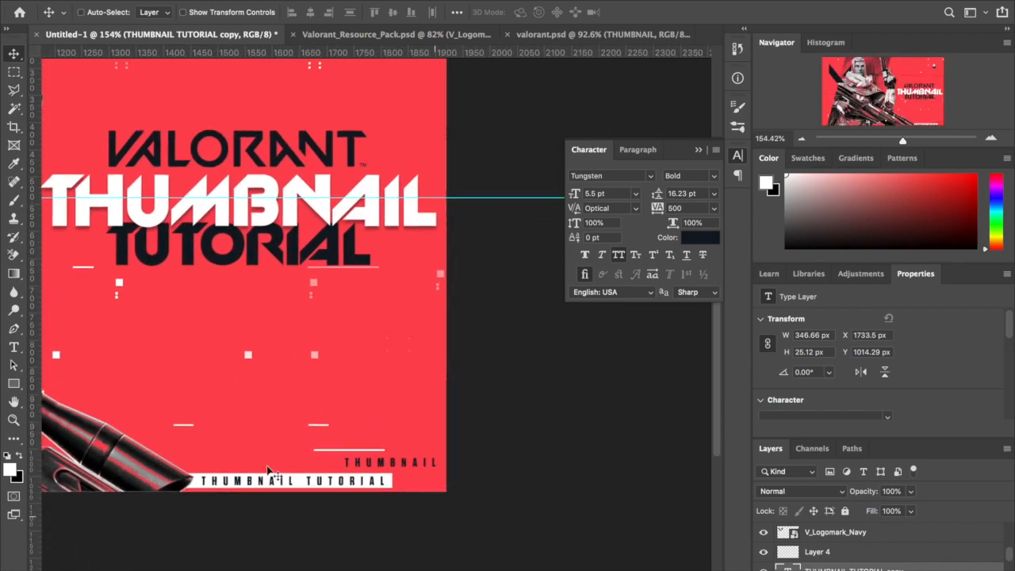
Recolour the duplicated THUMBNAIL TUTORIAL text white by sampling the white caption strip.
{"action": "left_click", "coordinate": [14, 350]}
{"action": "left_click_drag", "start_coordinate": [347, 463], "coordinate": [537, 462]}
{"action": "left_click", "coordinate": [575, 12]}
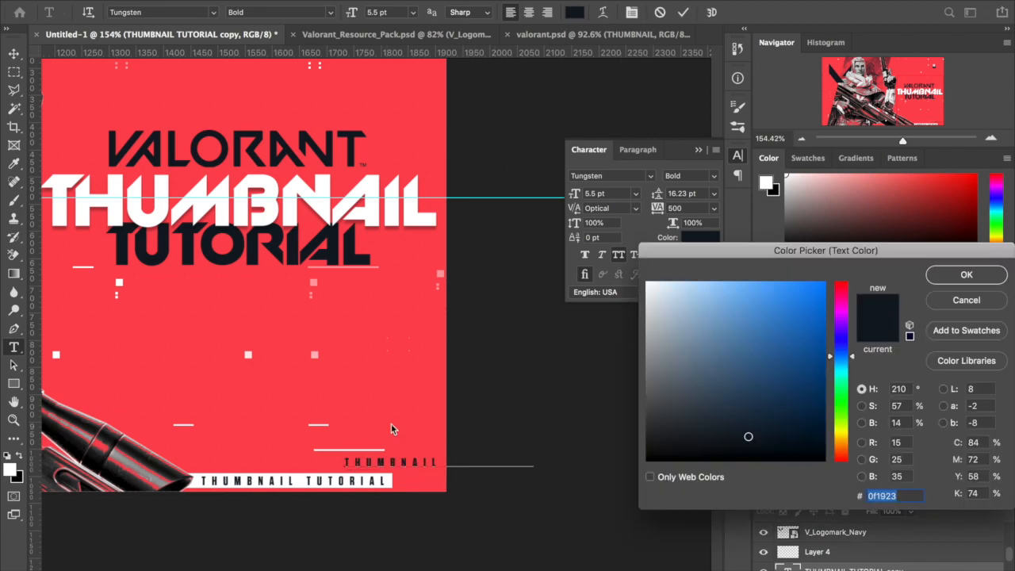
{"action": "left_click", "coordinate": [308, 476]}
{"action": "left_click", "coordinate": [967, 275]}
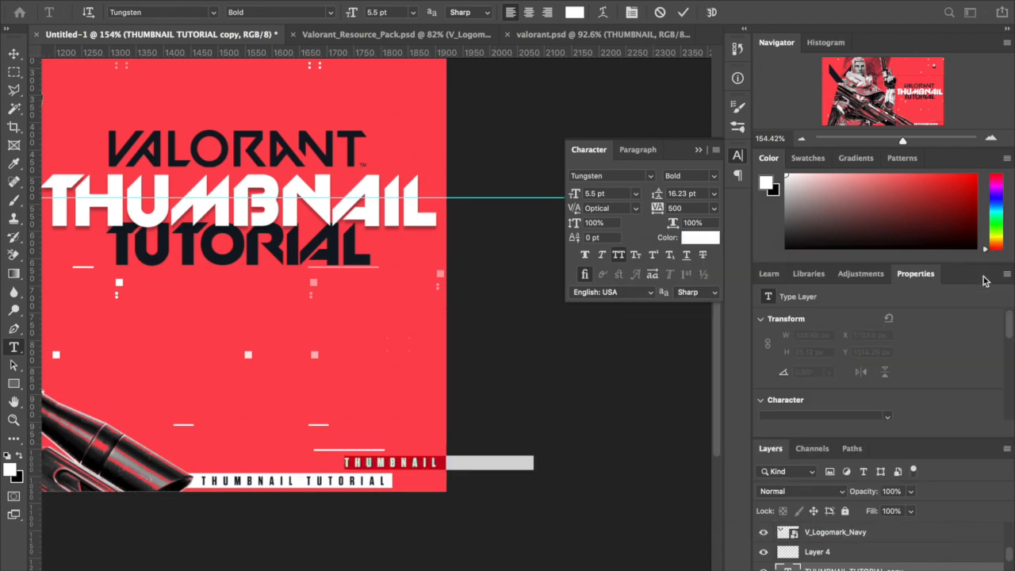
{"action": "left_click", "coordinate": [11, 55]}
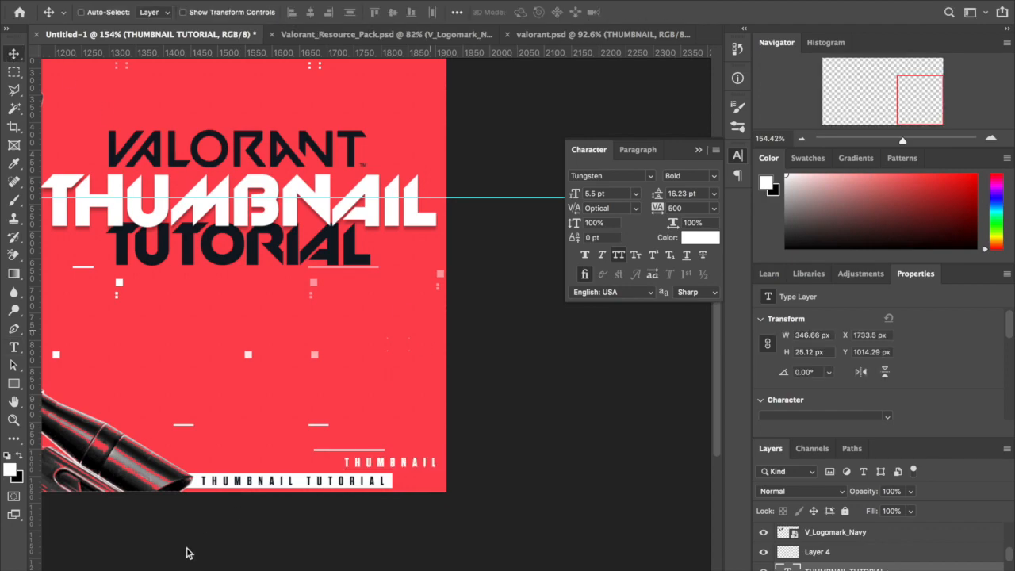
Examine the balance of the whole composition, from the captions near the lower edge to the character and V logo.
{"action": "scroll", "coordinate": [260, 469], "scroll_direction": "up", "scroll_amount": 2}
{"action": "scroll", "coordinate": [261, 474], "scroll_direction": "down", "scroll_amount": 3}
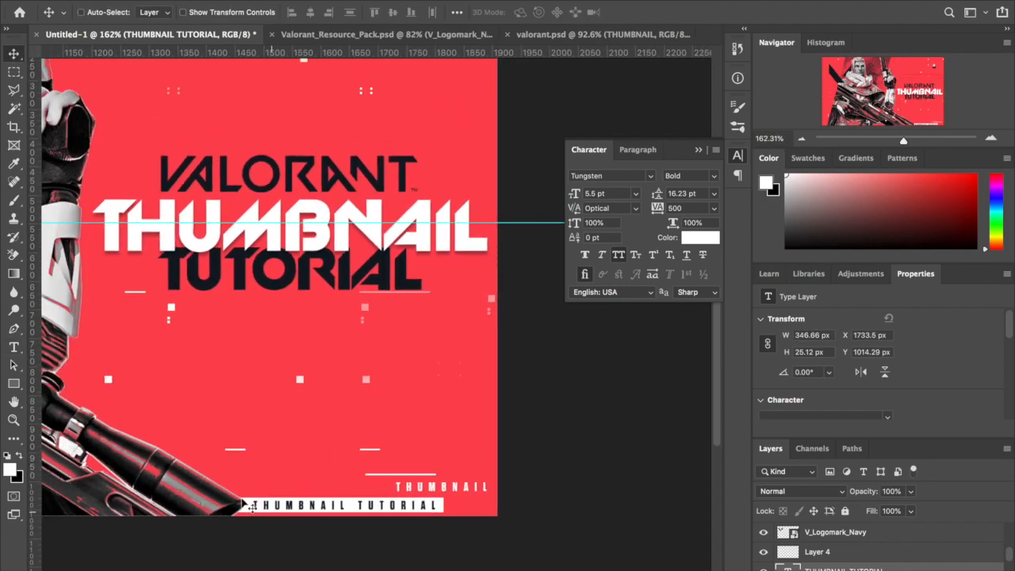
{"action": "scroll", "coordinate": [556, 344], "scroll_direction": "down", "scroll_amount": 2}
{"action": "scroll", "coordinate": [551, 342], "scroll_direction": "up", "scroll_amount": 3}
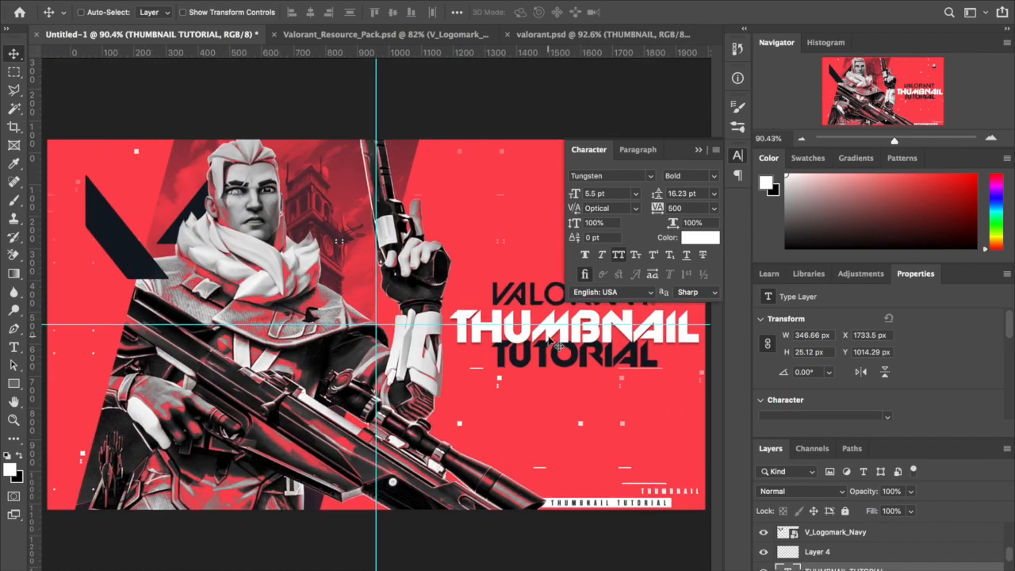
{"action": "scroll", "coordinate": [498, 329], "scroll_direction": "up", "scroll_amount": 1}
{"action": "scroll", "coordinate": [498, 328], "scroll_direction": "down", "scroll_amount": 2}
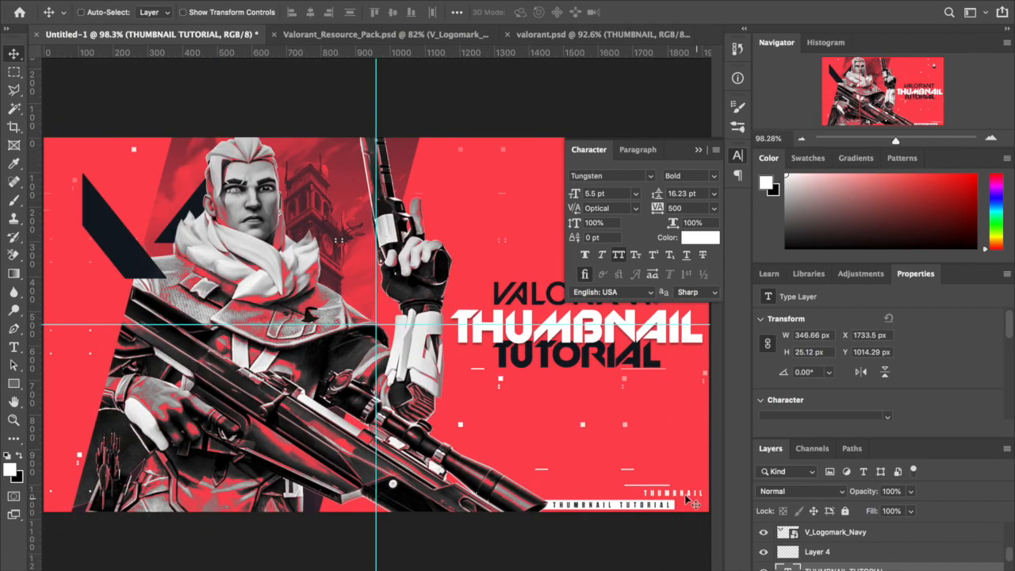
{"action": "scroll", "coordinate": [204, 354], "scroll_direction": "up", "scroll_amount": 2}
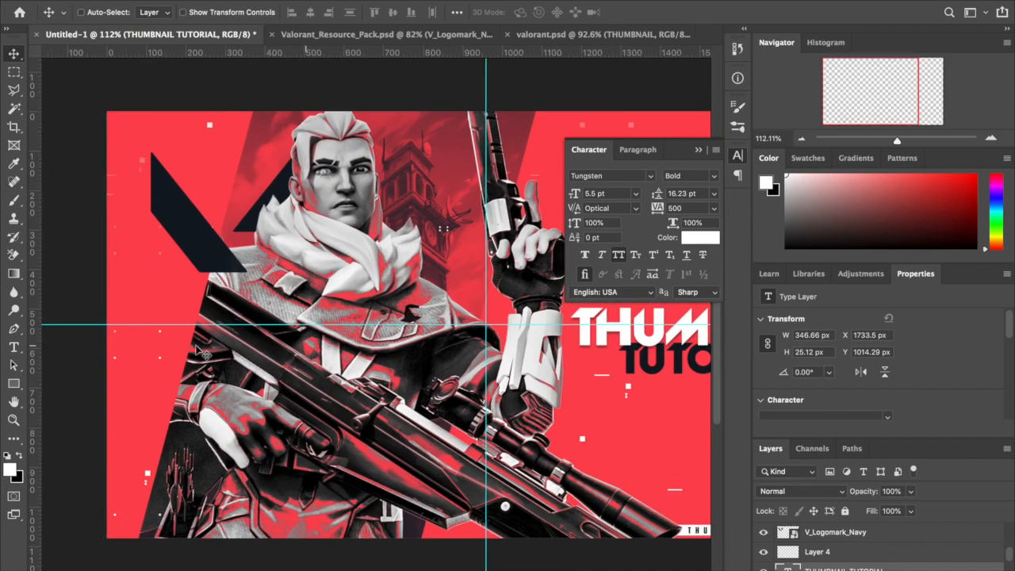
{"action": "scroll", "coordinate": [204, 354], "scroll_direction": "down", "scroll_amount": 3}
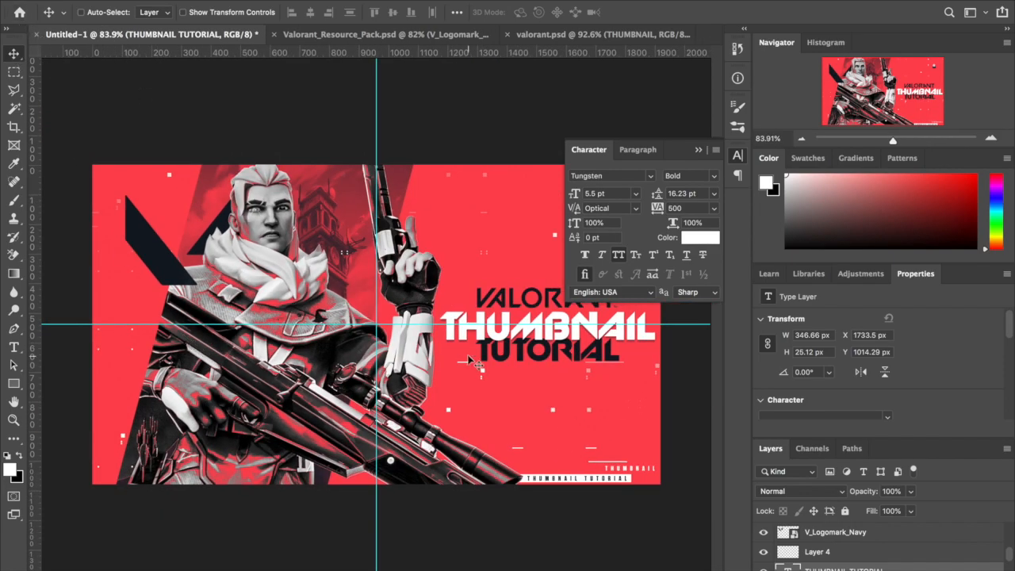
Collapse the render group, add a new layer inside the bg group, and put it in a subgroup named shapes.
{"action": "scroll", "coordinate": [831, 553], "scroll_direction": "down", "scroll_amount": 3}
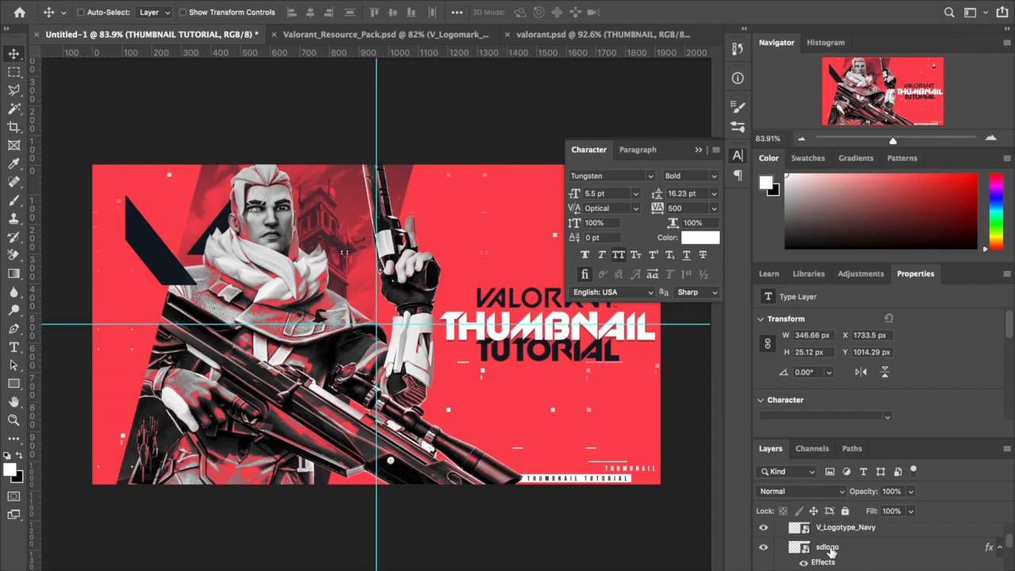
{"action": "scroll", "coordinate": [830, 553], "scroll_direction": "down", "scroll_amount": 2}
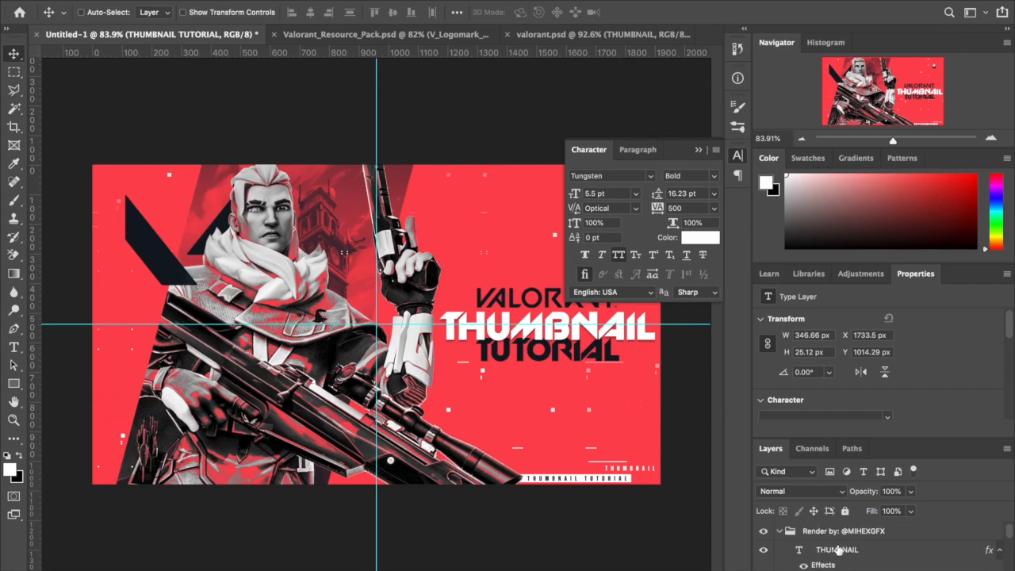
{"action": "left_click", "coordinate": [781, 534]}
{"action": "scroll", "coordinate": [903, 560], "scroll_direction": "down", "scroll_amount": 5}
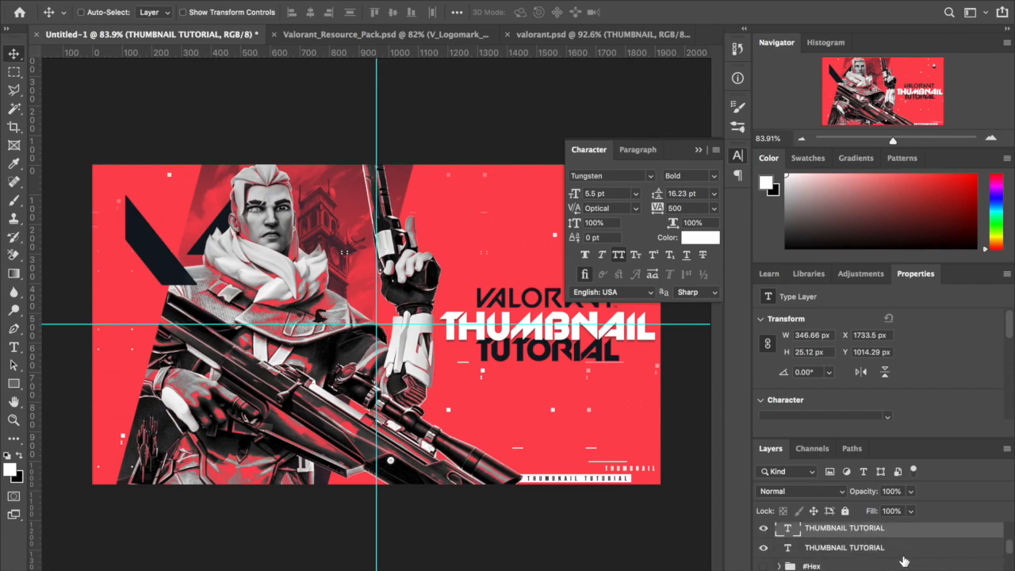
{"action": "left_click", "coordinate": [817, 555]}
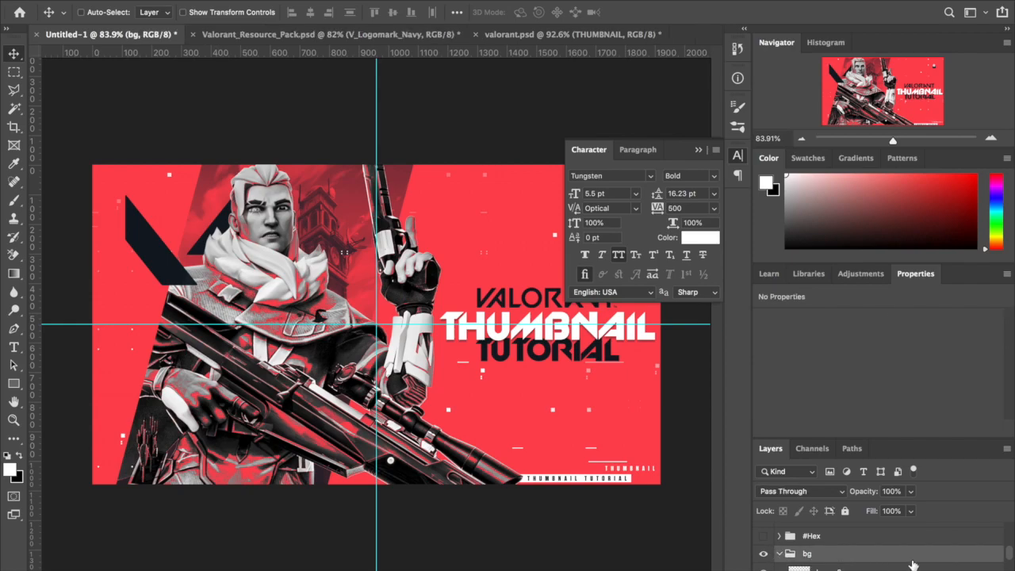
{"action": "key", "text": "alt+shift+super+n"}
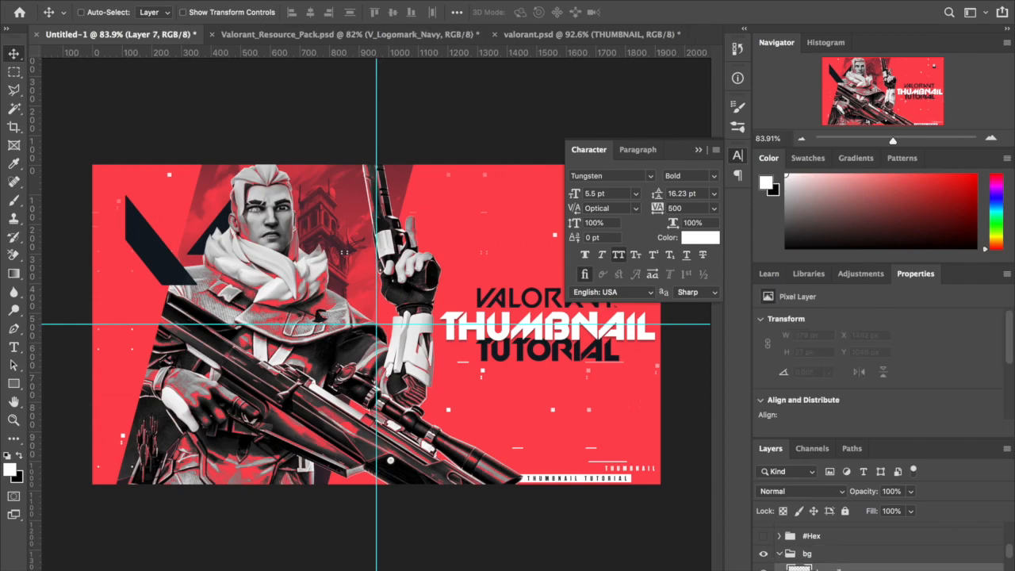
{"action": "key", "text": "super+g"}
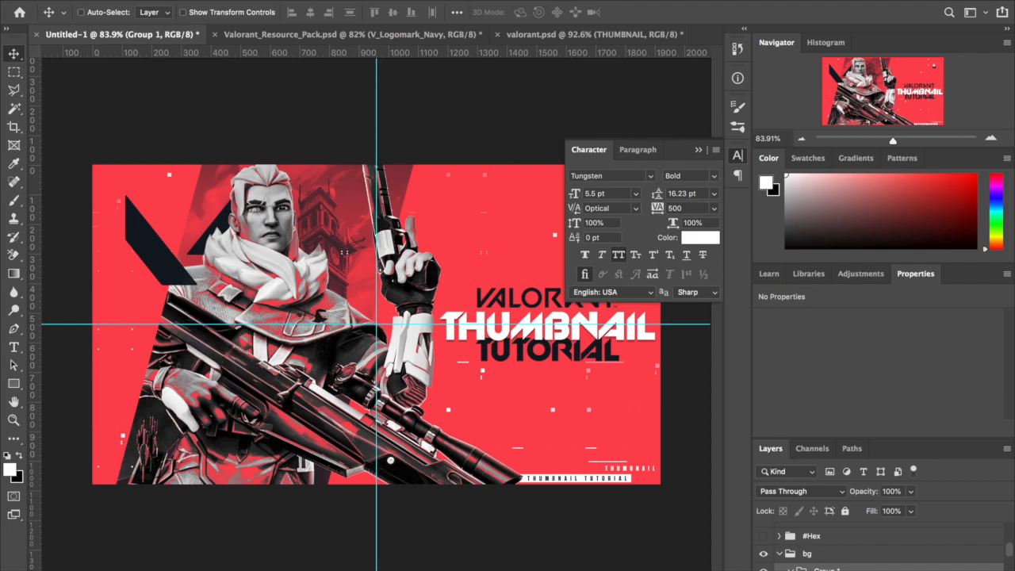
{"action": "key", "text": "Return"}
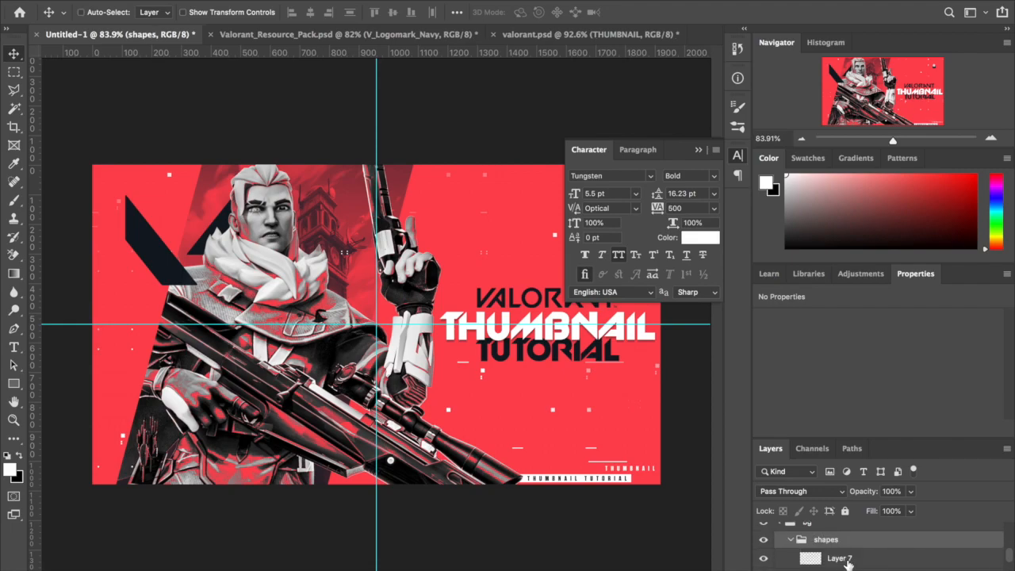
On the shapes group's layer, fill a horizontal navy (0f1923) line about 167 × 3 px from the artwork's left edge at Y 442 px.
{"action": "left_click", "coordinate": [840, 559]}
{"action": "left_click", "coordinate": [14, 72]}
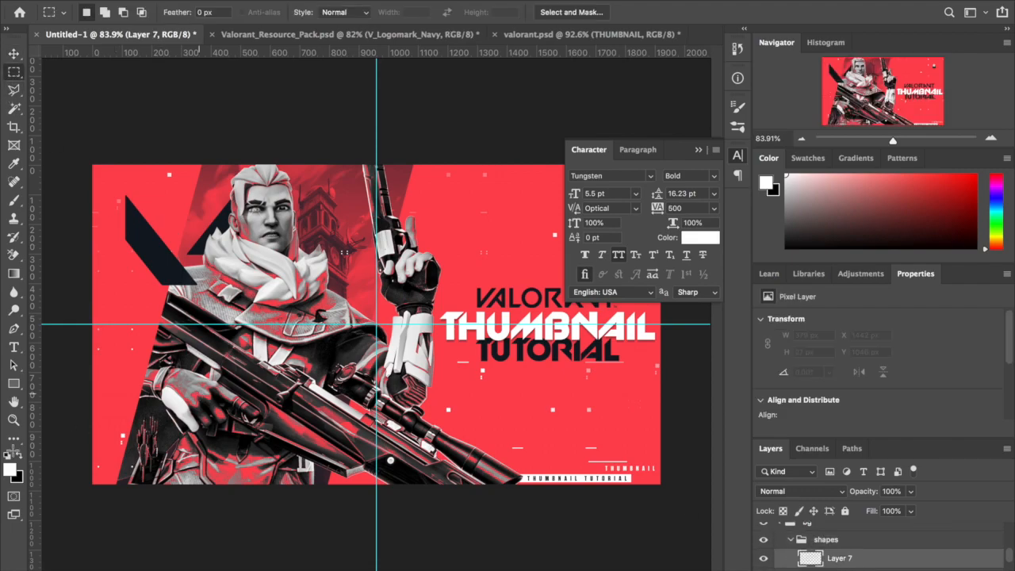
{"action": "left_click", "coordinate": [9, 470]}
{"action": "left_click", "coordinate": [171, 258]}
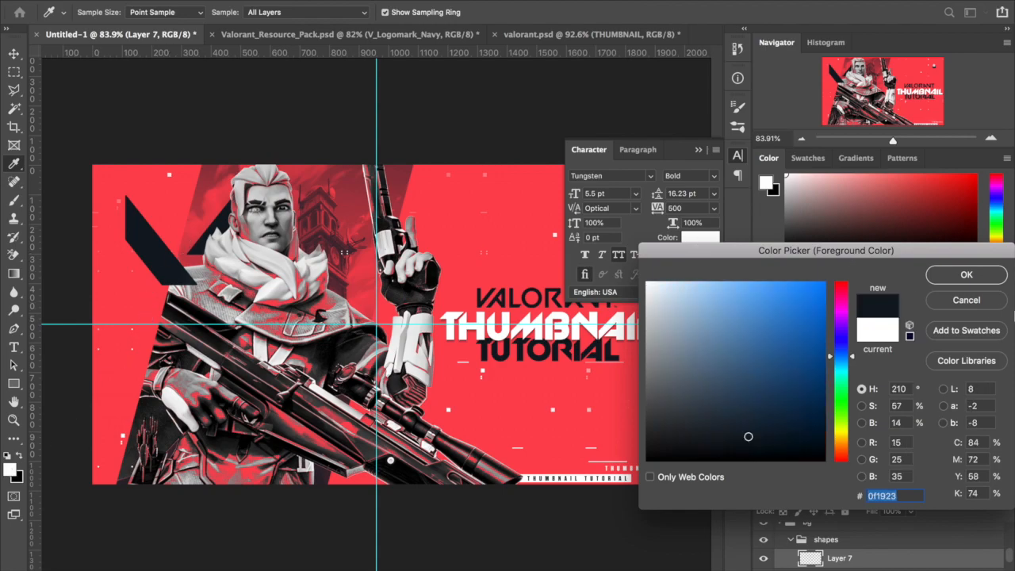
{"action": "left_click", "coordinate": [966, 274]}
{"action": "left_click_drag", "start_coordinate": [70, 295], "coordinate": [142, 295]}
{"action": "key", "text": "alt+BackSpace"}
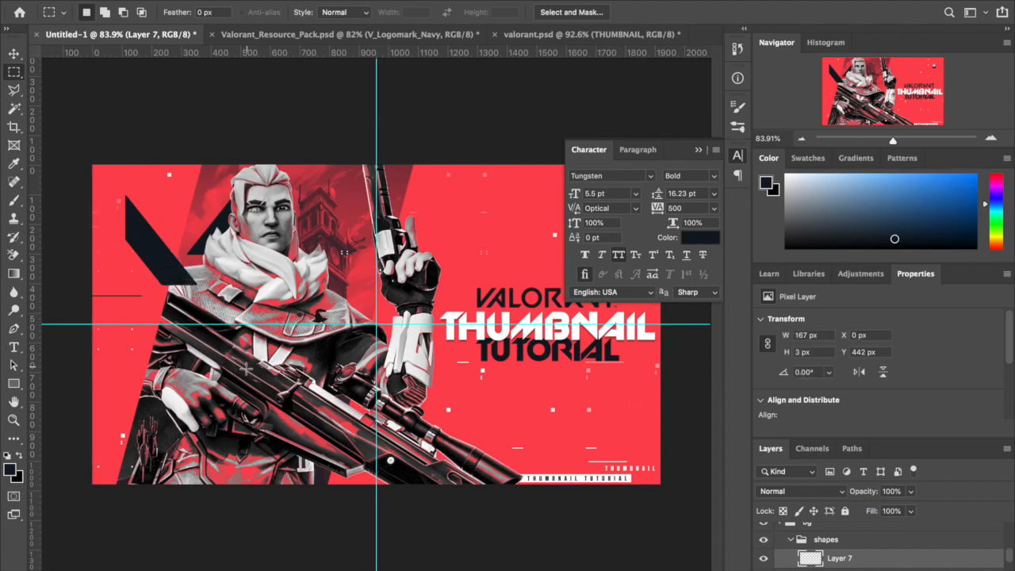
Fill a vertical navy line about 3 × 155 px descending from the artwork's top edge at X 1441 px.
{"action": "scroll", "coordinate": [244, 373], "scroll_direction": "down", "scroll_amount": 1}
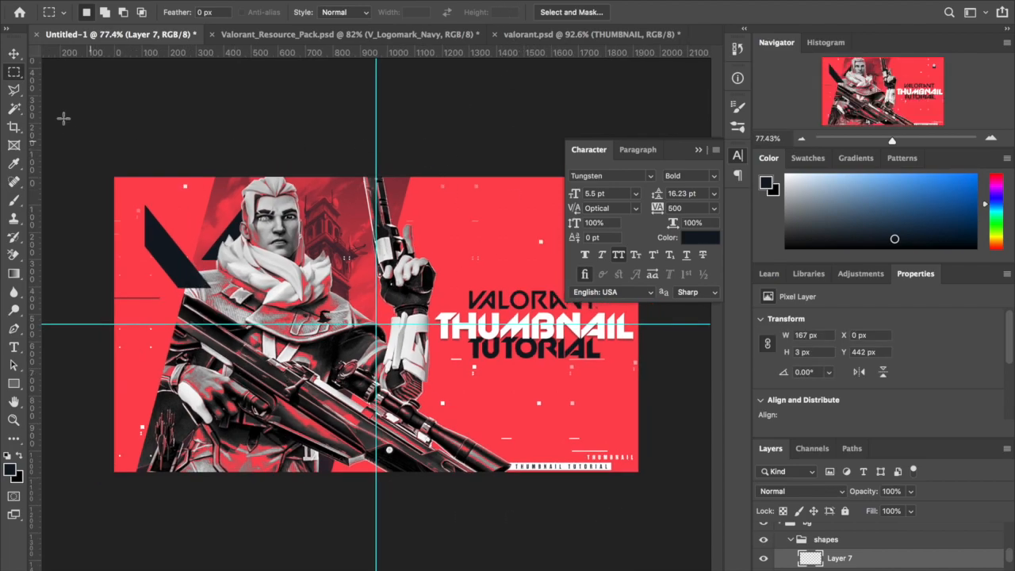
{"action": "right_click", "coordinate": [20, 74]}
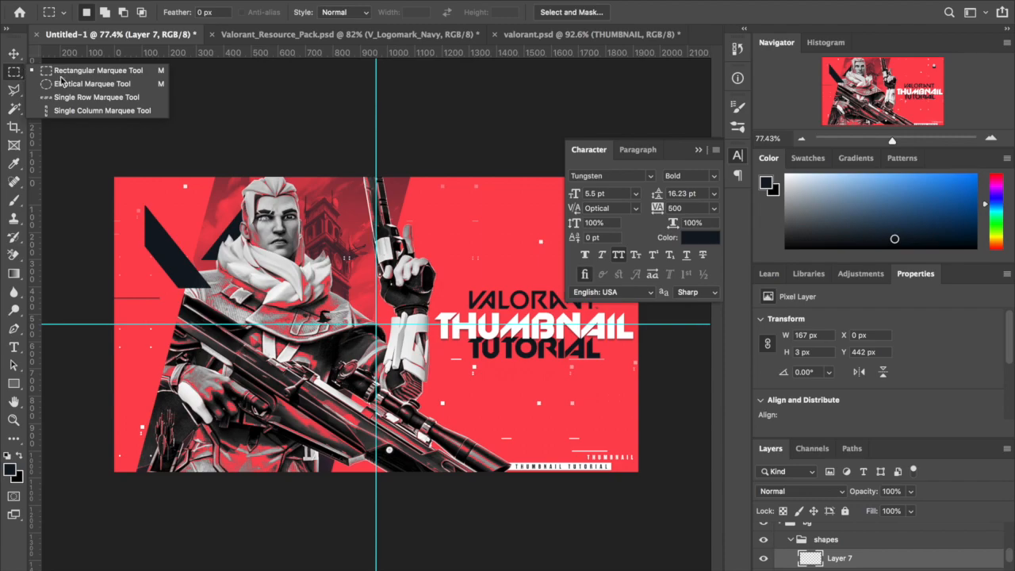
{"action": "left_click", "coordinate": [496, 158]}
{"action": "left_click_drag", "start_coordinate": [509, 153], "coordinate": [509, 218]}
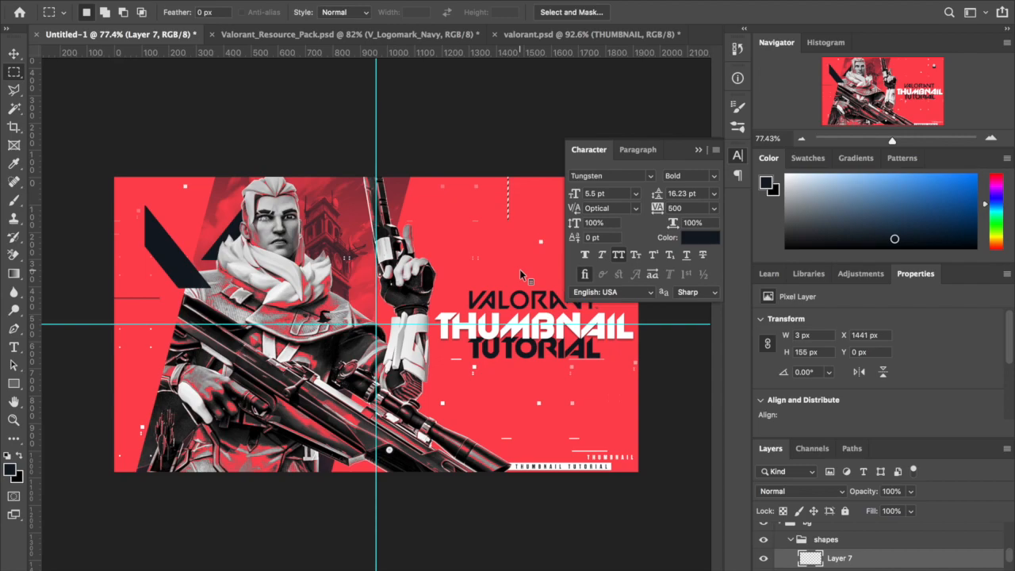
{"action": "key", "text": "alt+BackSpace"}
{"action": "key", "text": "super+d"}
{"action": "scroll", "coordinate": [520, 270], "scroll_direction": "up", "scroll_amount": 4}
{"action": "scroll", "coordinate": [521, 270], "scroll_direction": "right", "scroll_amount": 3}
{"action": "scroll", "coordinate": [521, 271], "scroll_direction": "down", "scroll_amount": 3}
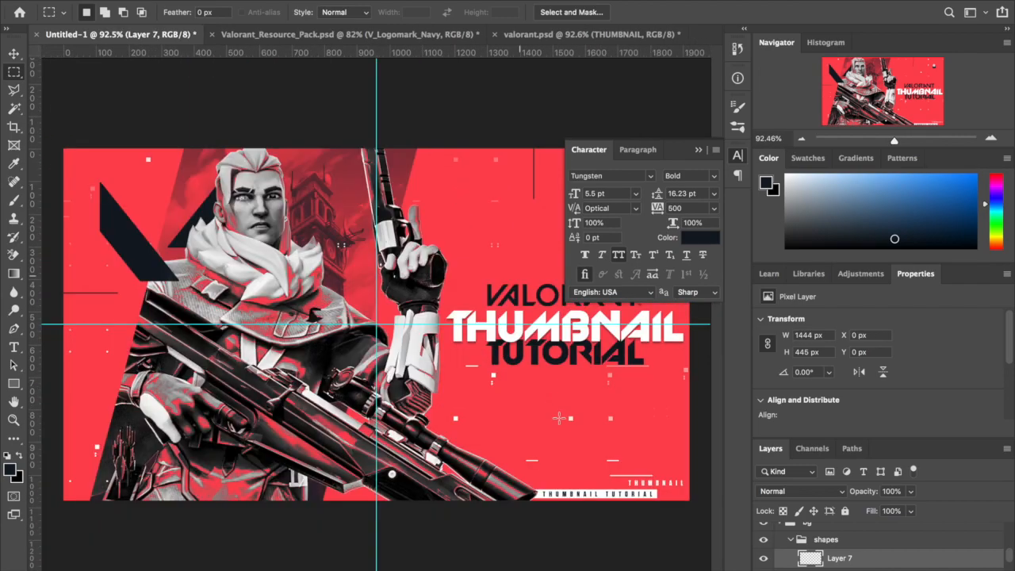
Fill a small navy block beside the character's raised forearm, just above the rifle's scope.
{"action": "scroll", "coordinate": [560, 422], "scroll_direction": "up", "scroll_amount": 3}
{"action": "left_click_drag", "start_coordinate": [276, 413], "coordinate": [308, 441]}
{"action": "key", "text": "alt+BackSpace"}
{"action": "key", "text": "super+d"}
{"action": "scroll", "coordinate": [280, 492], "scroll_direction": "down", "scroll_amount": 4}
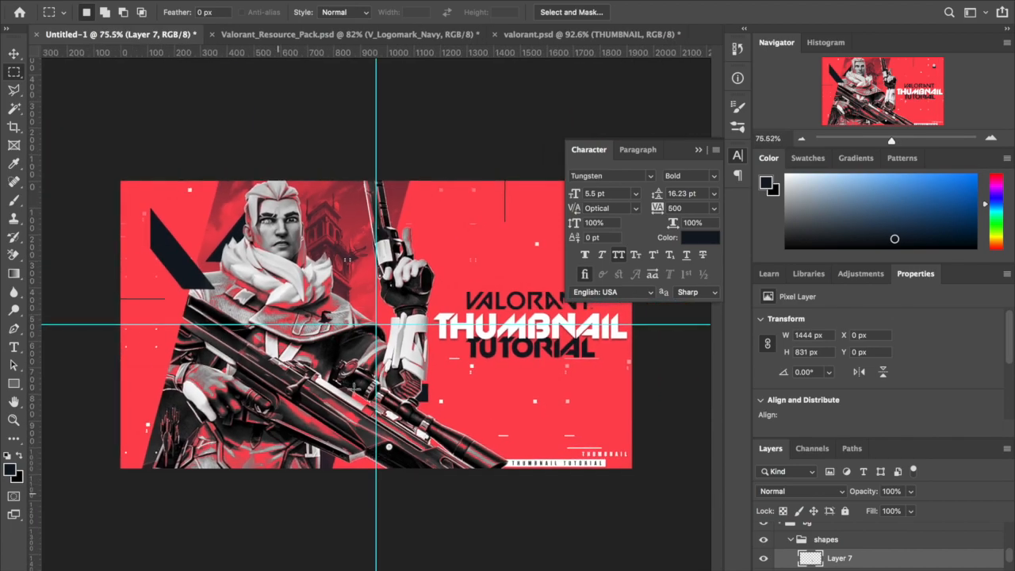
Fill a short vertical navy line just beside the character's raised pistol hand.
{"action": "left_click_drag", "start_coordinate": [421, 250], "coordinate": [422, 273]}
{"action": "key", "text": "super+d"}
{"action": "scroll", "coordinate": [438, 300], "scroll_direction": "up", "scroll_amount": 3}
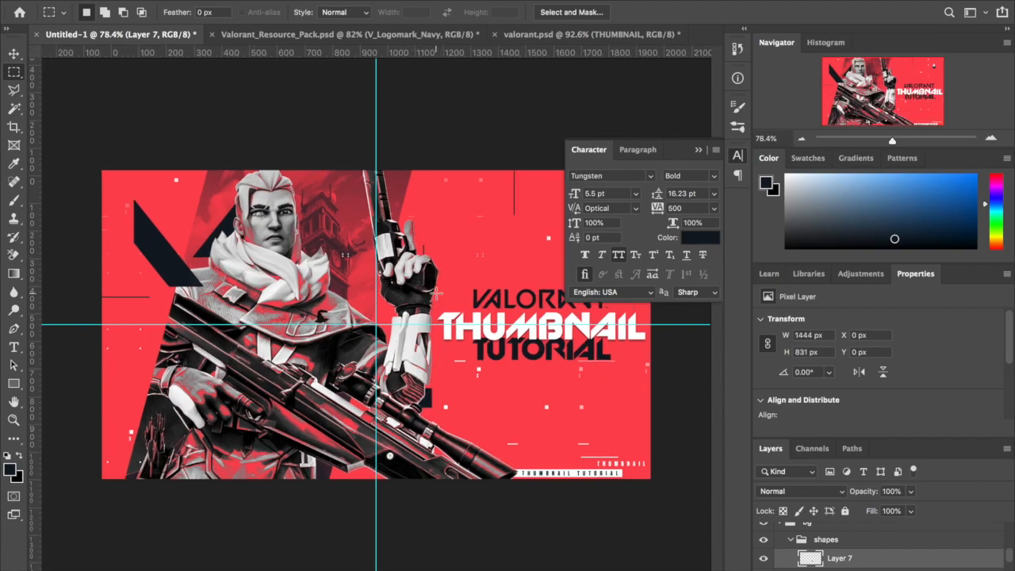
Fill a horizontal navy line running to the artwork's right edge, below the title, with its lower edge at Y 884 px.
{"action": "scroll", "coordinate": [468, 306], "scroll_direction": "down", "scroll_amount": 1}
{"action": "scroll", "coordinate": [474, 310], "scroll_direction": "up", "scroll_amount": 3}
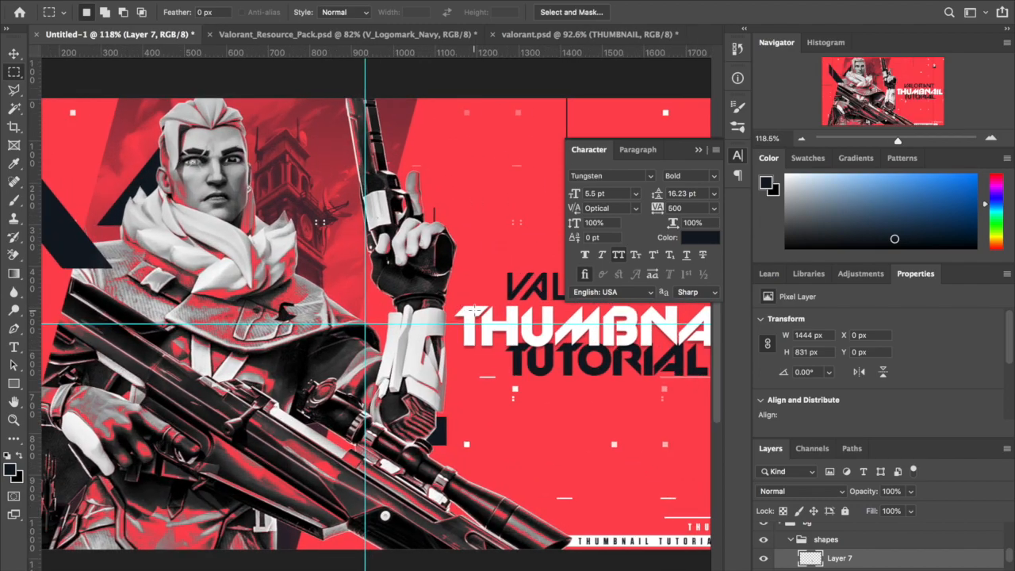
{"action": "left_click_drag", "start_coordinate": [482, 456], "coordinate": [692, 453]}
{"action": "key", "text": "alt+BackSpace"}
{"action": "key", "text": "super+d"}
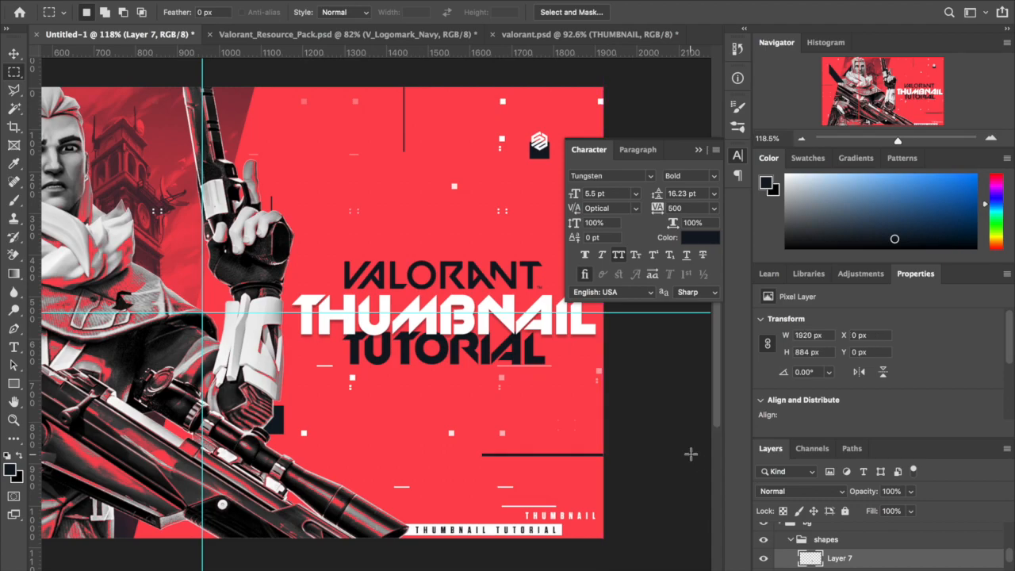
Fill a white vertical bar of 11 × 50 px across that navy line at X 1825, Y 846 px, sampling white from the title.
{"action": "scroll", "coordinate": [691, 454], "scroll_direction": "down", "scroll_amount": 2}
{"action": "scroll", "coordinate": [692, 454], "scroll_direction": "up", "scroll_amount": 3}
{"action": "left_click_drag", "start_coordinate": [603, 467], "coordinate": [609, 491]}
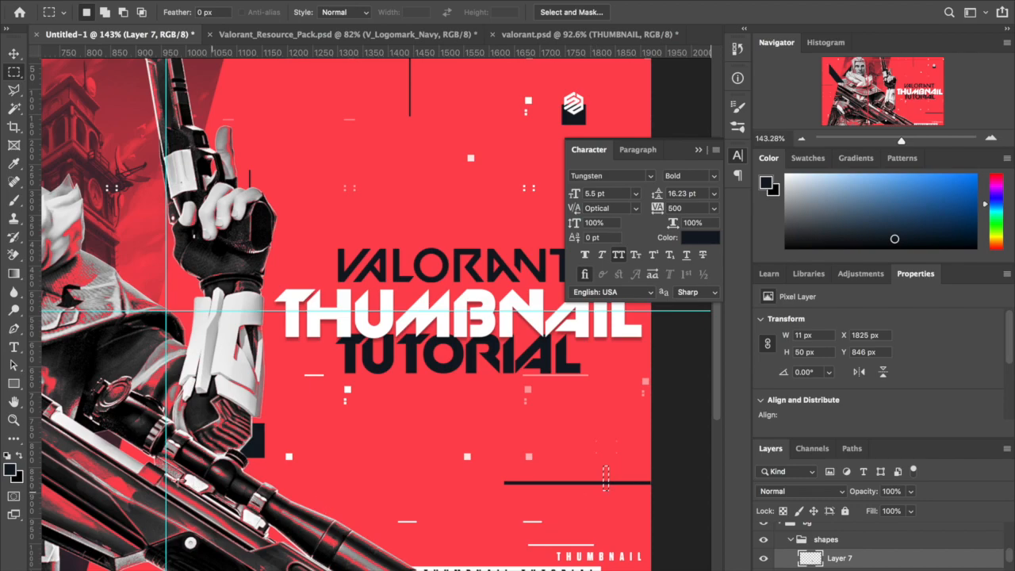
{"action": "left_click", "coordinate": [17, 457]}
{"action": "left_click", "coordinate": [10, 470]}
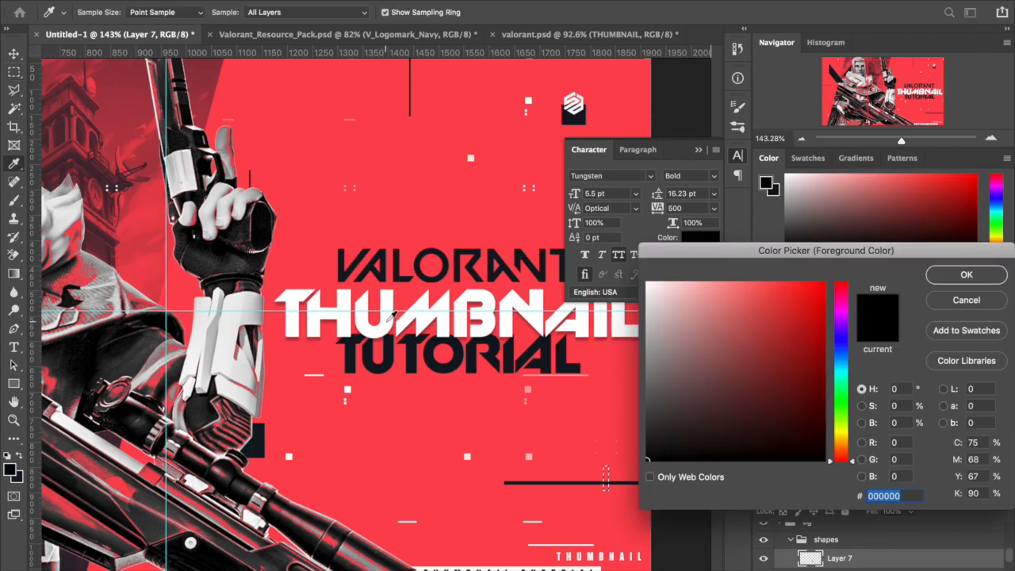
{"action": "left_click", "coordinate": [392, 315]}
{"action": "left_click", "coordinate": [964, 274]}
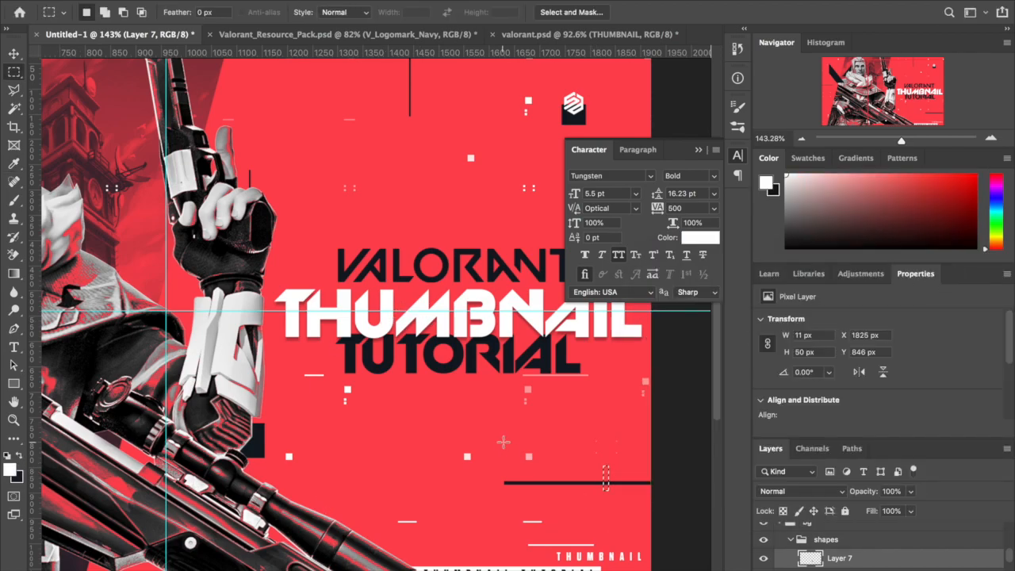
{"action": "key", "text": "ctrl+minus"}
{"action": "key", "text": "ctrl+minus"}
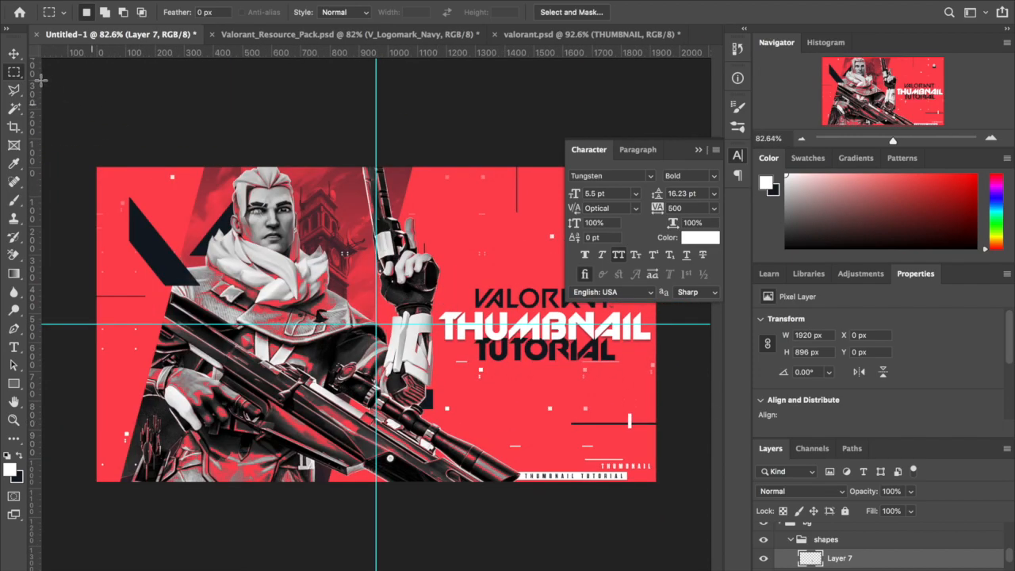
Compare the background details of the current artwork with the finished valorant.psd design.
{"action": "left_click", "coordinate": [14, 54]}
{"action": "scroll", "coordinate": [222, 221], "scroll_direction": "up", "scroll_amount": 3}
{"action": "scroll", "coordinate": [221, 220], "scroll_direction": "left", "scroll_amount": 8}
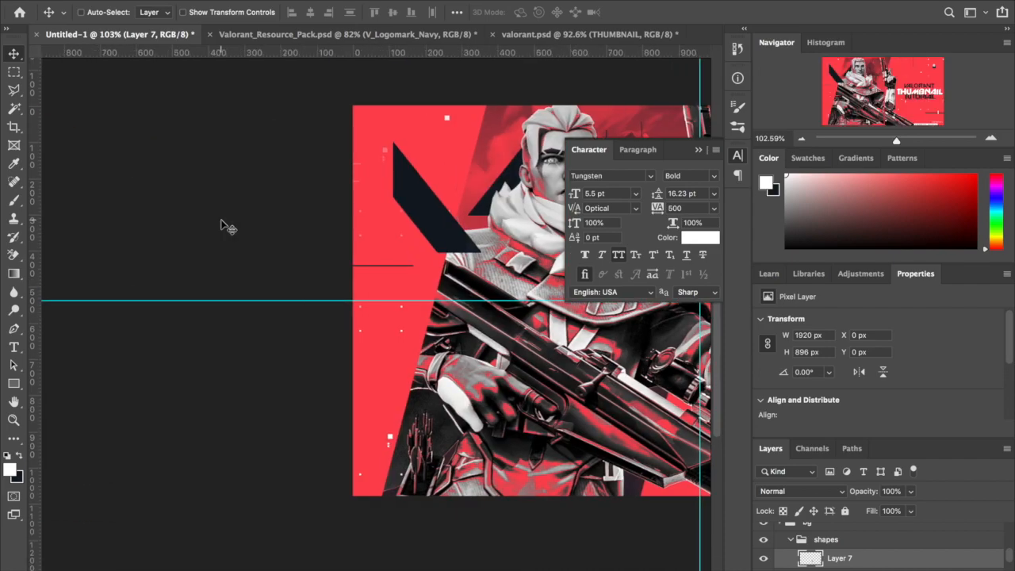
{"action": "scroll", "coordinate": [224, 226], "scroll_direction": "right", "scroll_amount": 10}
{"action": "scroll", "coordinate": [235, 218], "scroll_direction": "down", "scroll_amount": 2}
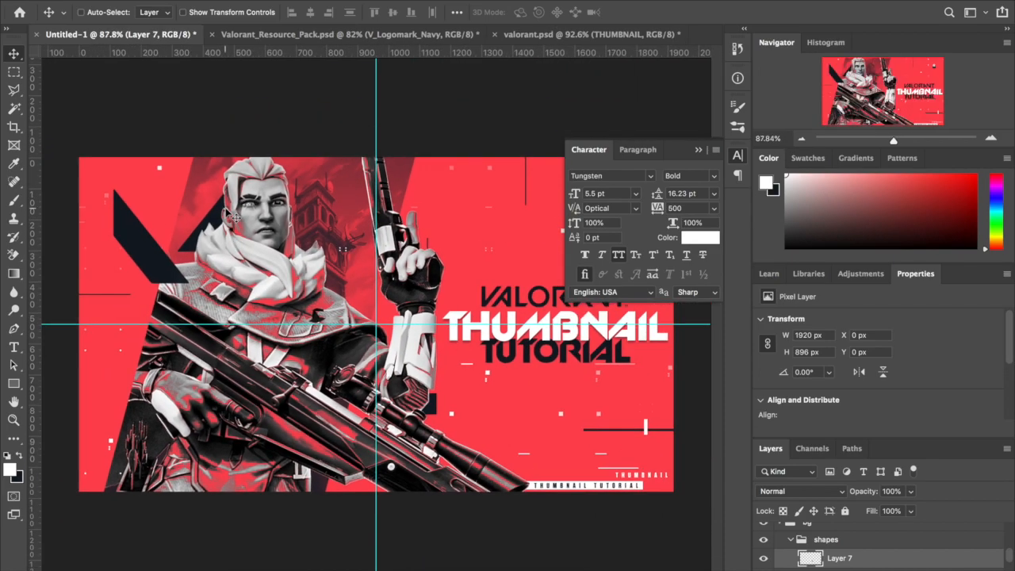
{"action": "left_click", "coordinate": [623, 34]}
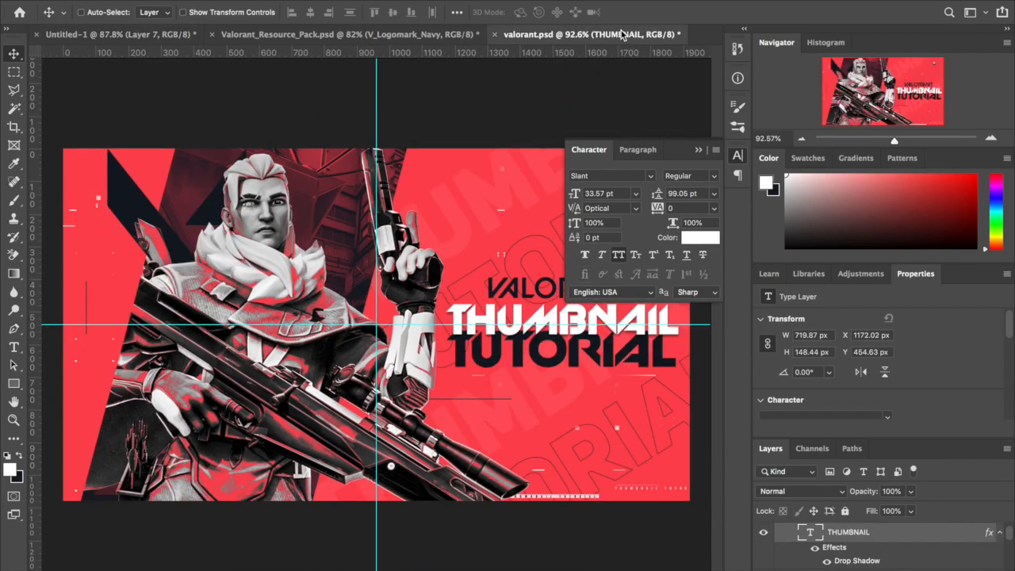
{"action": "left_click", "coordinate": [133, 36]}
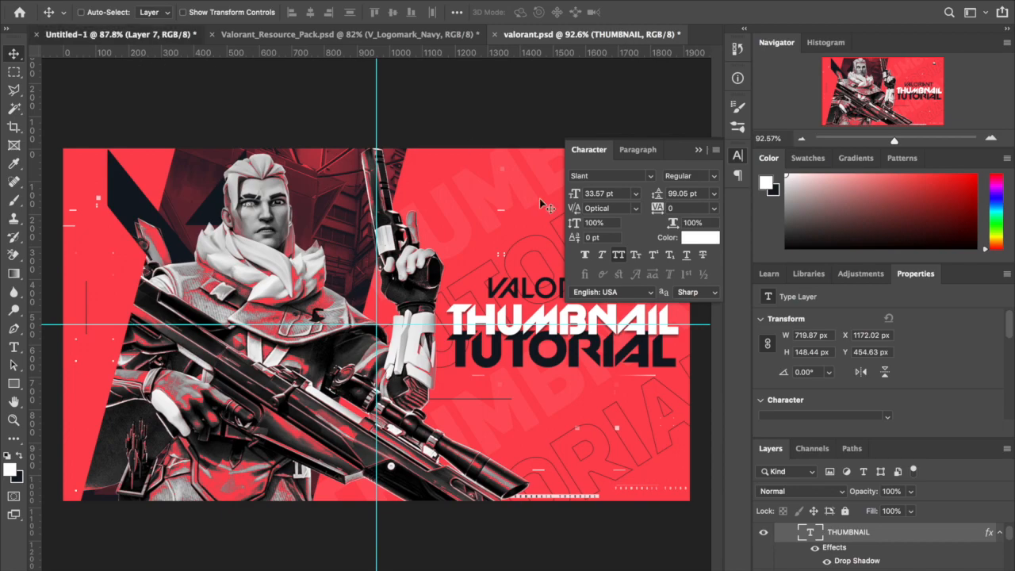
{"action": "left_click", "coordinate": [569, 38]}
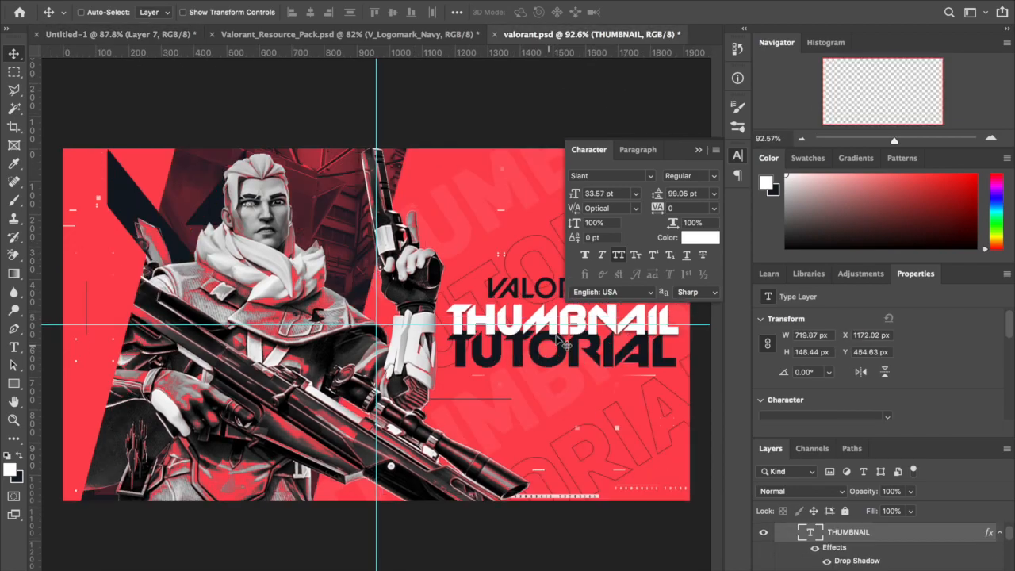
{"action": "left_click", "coordinate": [119, 34]}
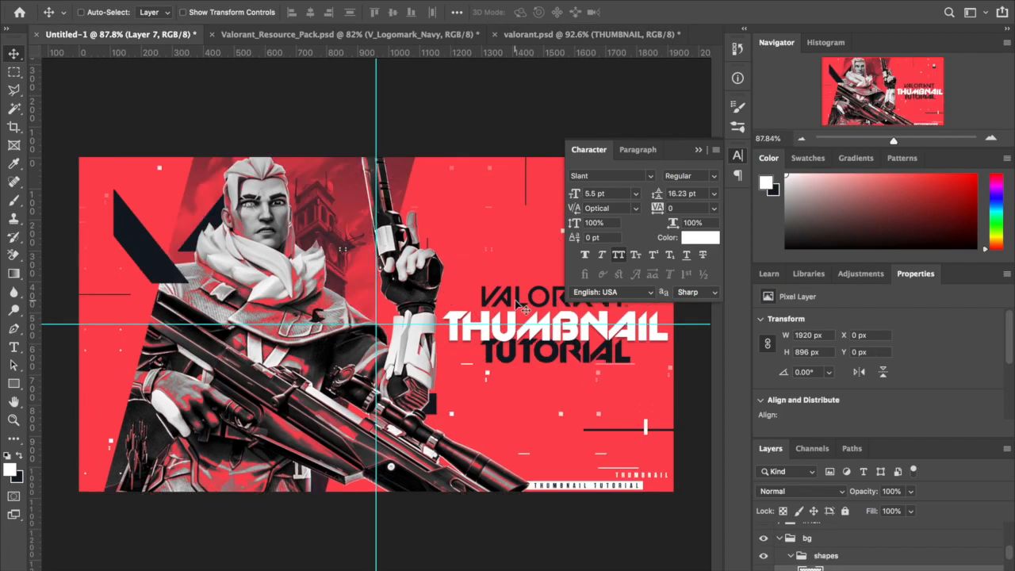
Collapse the shapes group, add a new layer in the bg group, and place it directly below Rectangle 1.
{"action": "scroll", "coordinate": [881, 548], "scroll_direction": "down", "scroll_amount": 5}
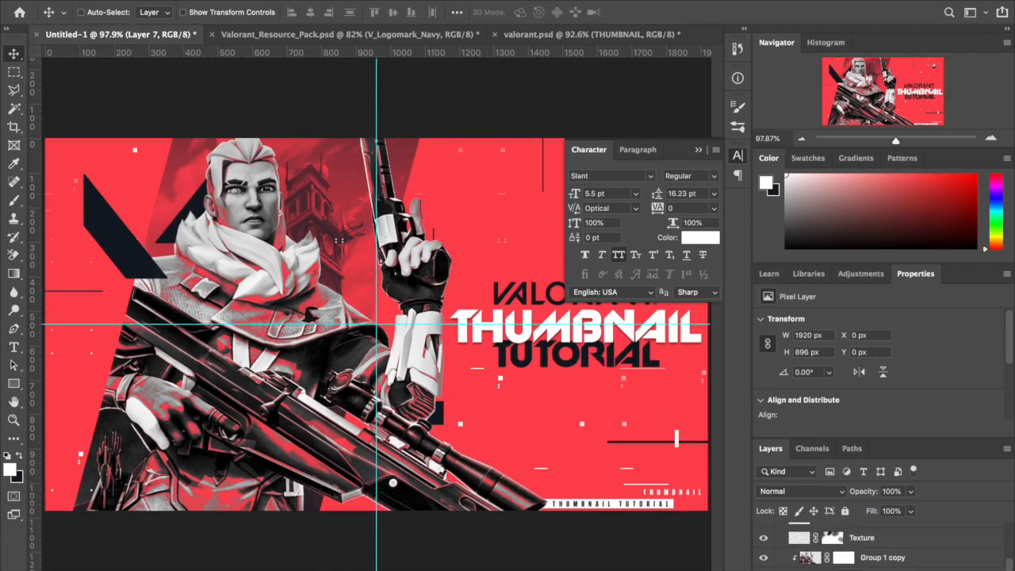
{"action": "scroll", "coordinate": [881, 547], "scroll_direction": "up", "scroll_amount": 2}
{"action": "scroll", "coordinate": [880, 548], "scroll_direction": "up", "scroll_amount": 2}
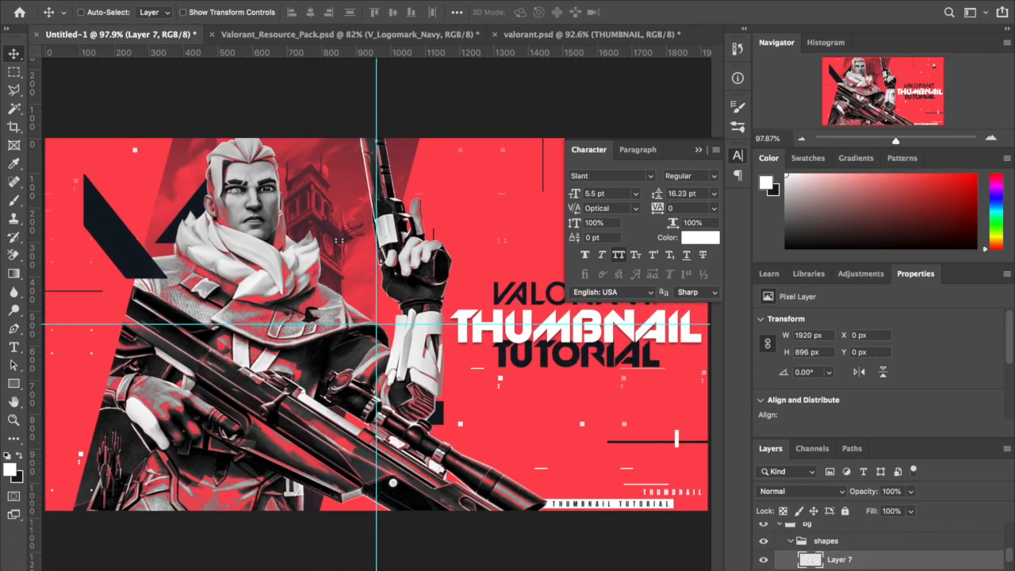
{"action": "left_click", "coordinate": [793, 542]}
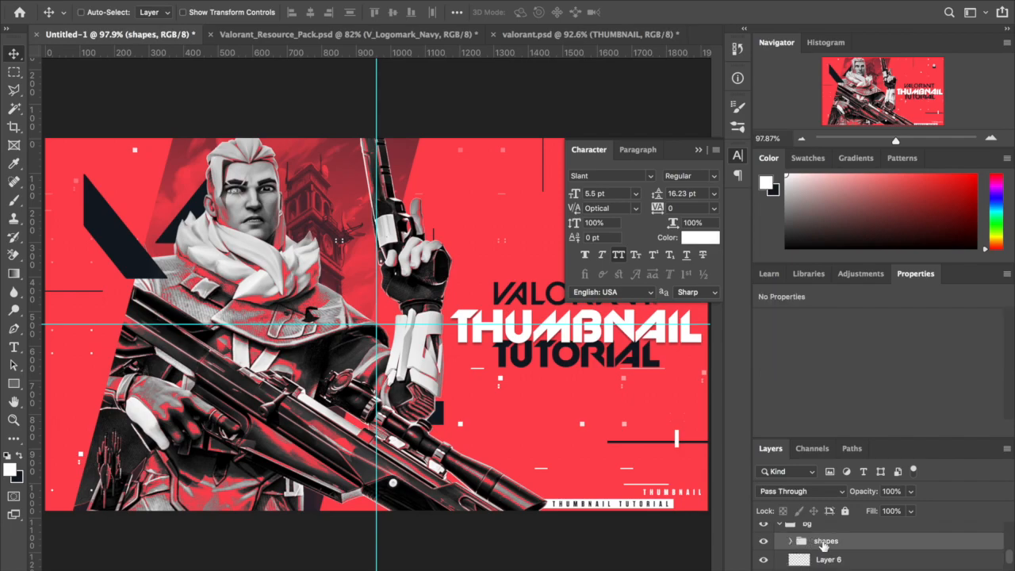
{"action": "key", "text": "alt+shift+super+n"}
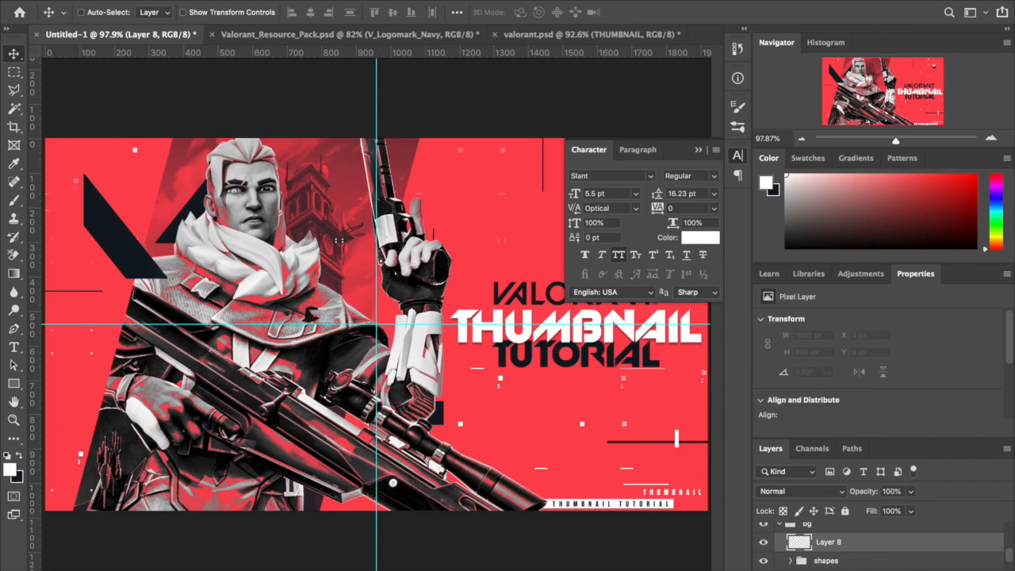
{"action": "scroll", "coordinate": [901, 548], "scroll_direction": "down", "scroll_amount": 5}
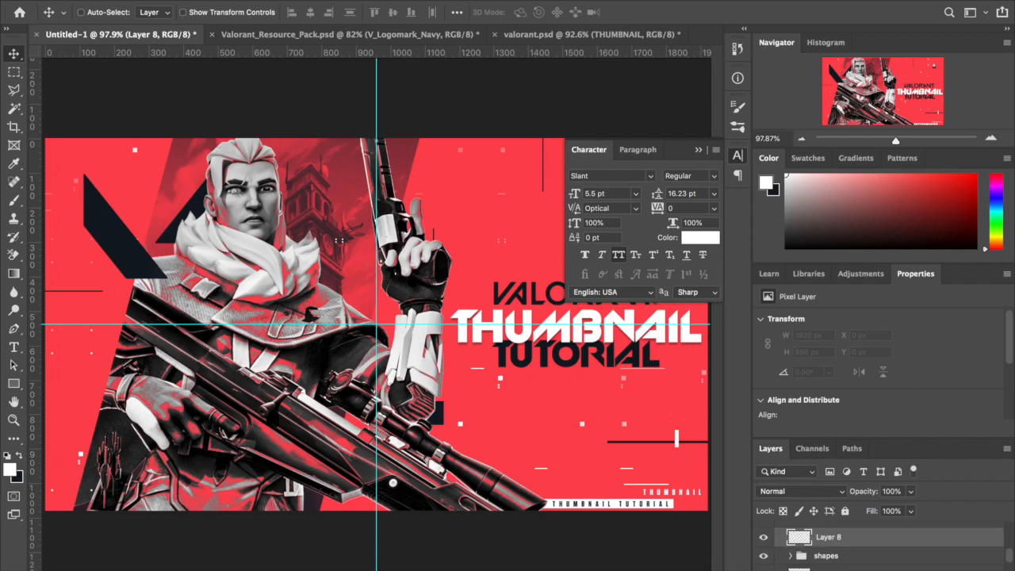
{"action": "left_click_drag", "start_coordinate": [850, 570], "coordinate": [850, 567]}
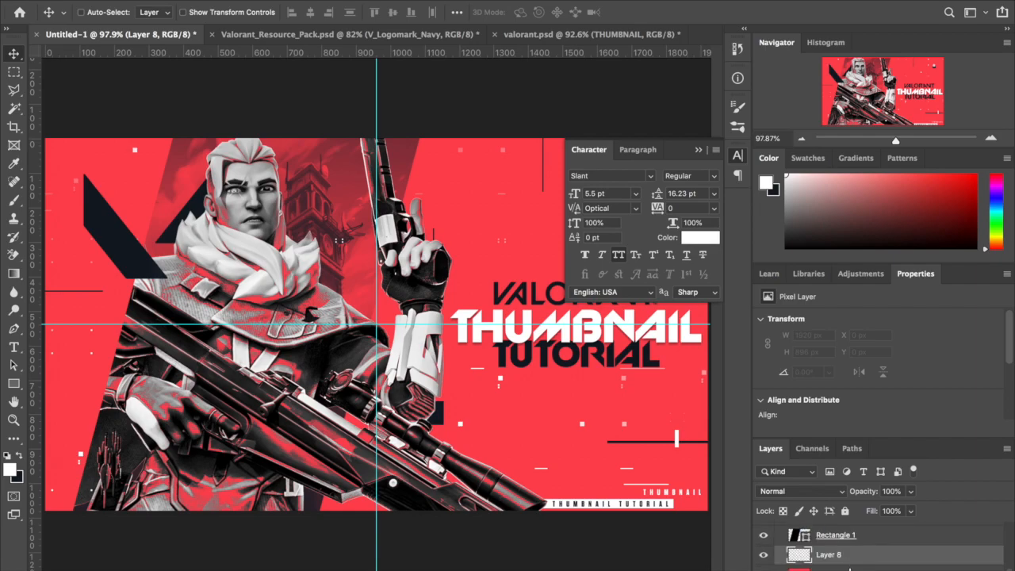
Check the background lettering in valorant.psd and add the text THUMBNAIL on the new layer below the title.
{"action": "left_click", "coordinate": [13, 347]}
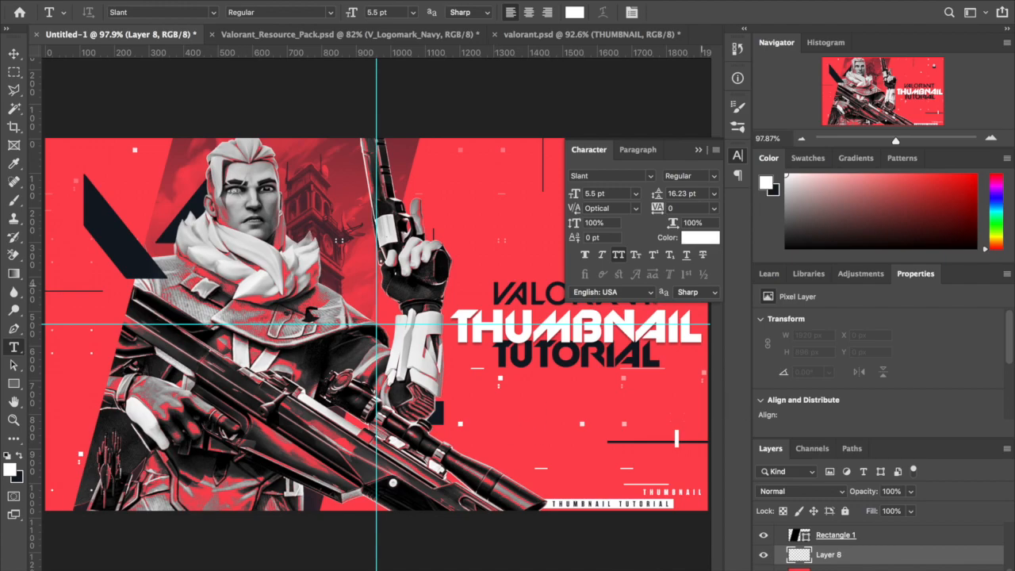
{"action": "left_click", "coordinate": [627, 34]}
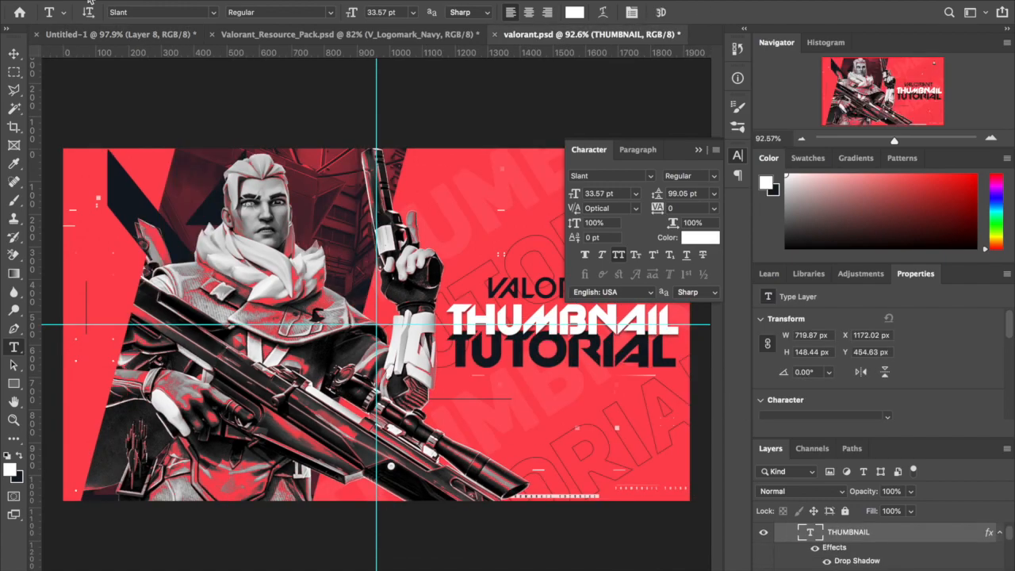
{"action": "left_click", "coordinate": [101, 38]}
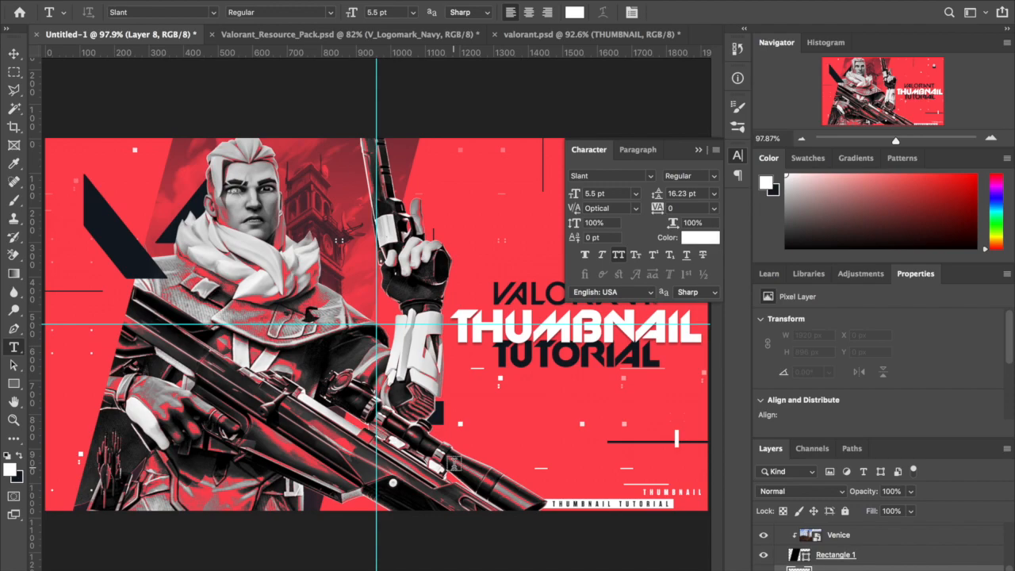
{"action": "scroll", "coordinate": [494, 483], "scroll_direction": "up", "scroll_amount": 2}
{"action": "left_click", "coordinate": [516, 422]}
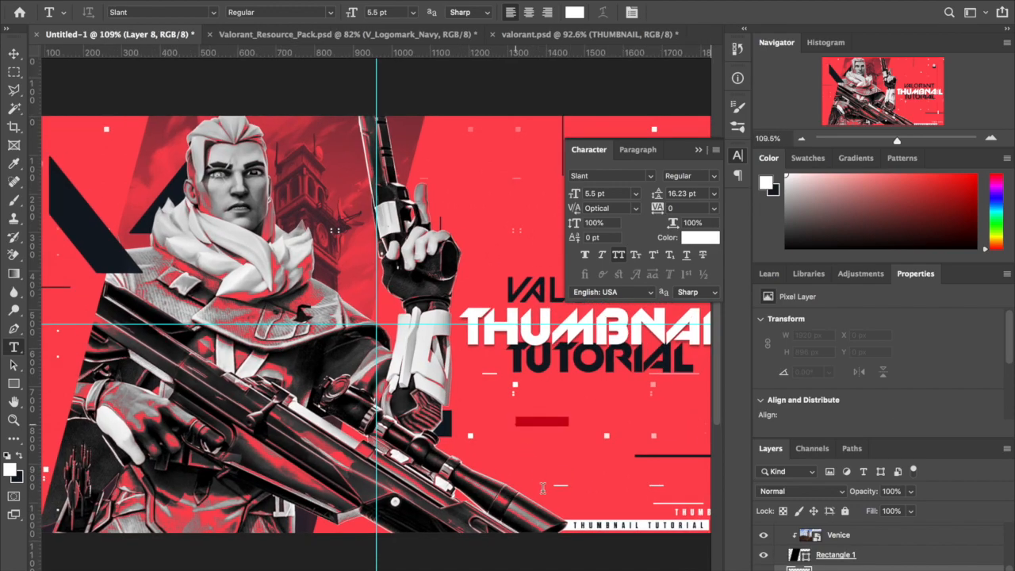
{"action": "key", "text": "BackSpace"}
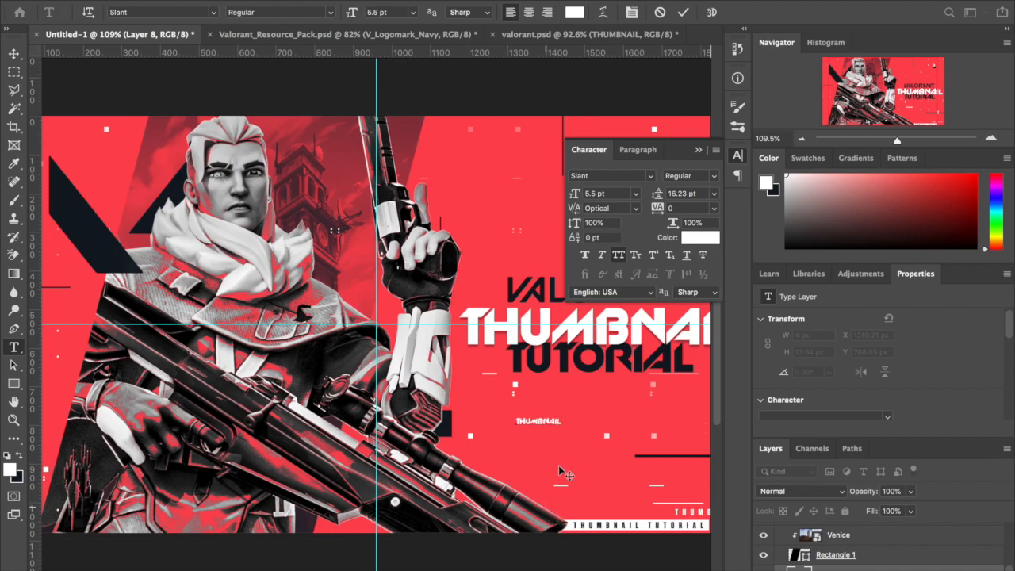
Set the small THUMBNAIL text's font to Uni Sans Heavy CAPS.
{"action": "left_click_drag", "start_coordinate": [563, 421], "coordinate": [308, 361]}
{"action": "left_click", "coordinate": [141, 12]}
{"action": "type", "text": "uni"}
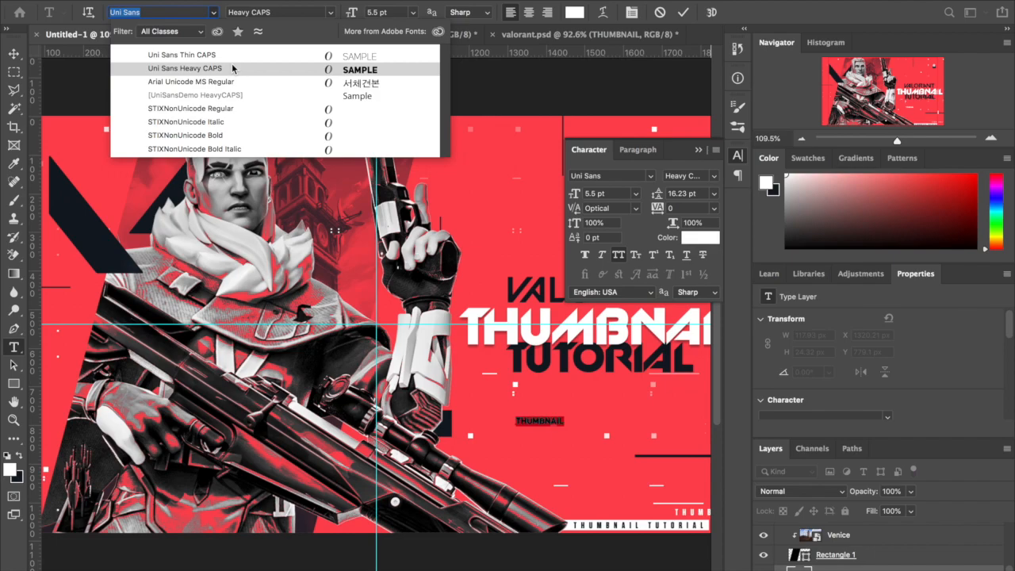
{"action": "left_click", "coordinate": [232, 69]}
{"action": "key", "text": "ctrl+Return"}
{"action": "key", "text": "v"}
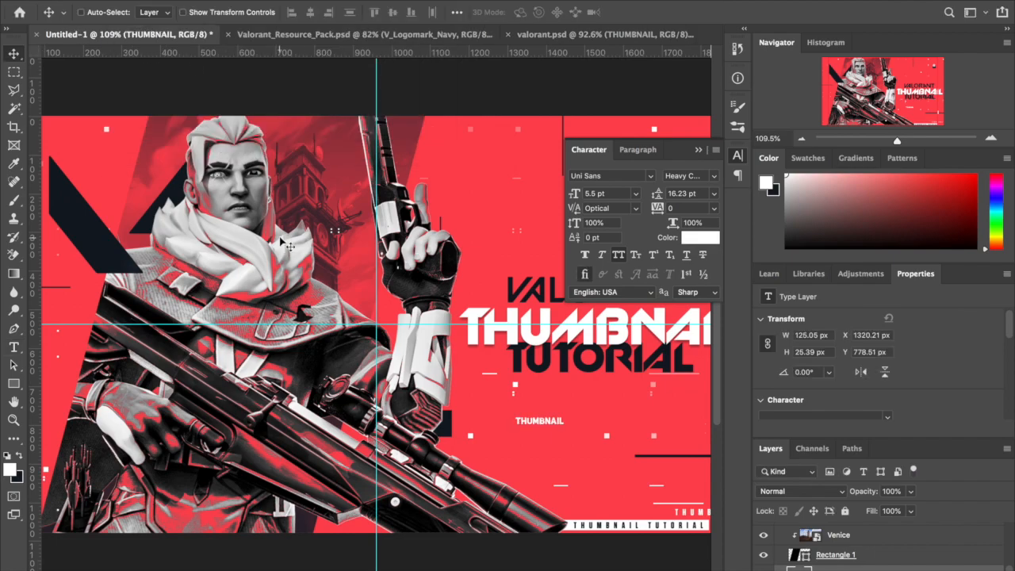
Scale the Uni Sans THUMBNAIL text up to about 1055%, giving a font size of about 58 pt.
{"action": "key", "text": "ctrl+t"}
{"action": "left_click_drag", "start_coordinate": [566, 415], "coordinate": [598, 381]}
{"action": "scroll", "coordinate": [597, 382], "scroll_direction": "down", "scroll_amount": 3}
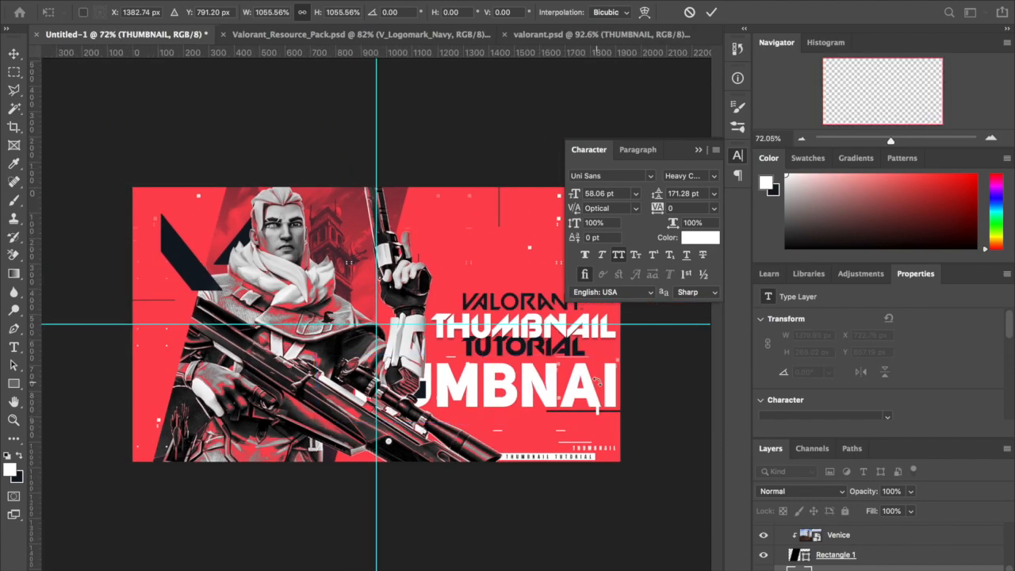
{"action": "key", "text": "Return"}
{"action": "key", "text": "ctrl+t"}
{"action": "key", "text": "Escape"}
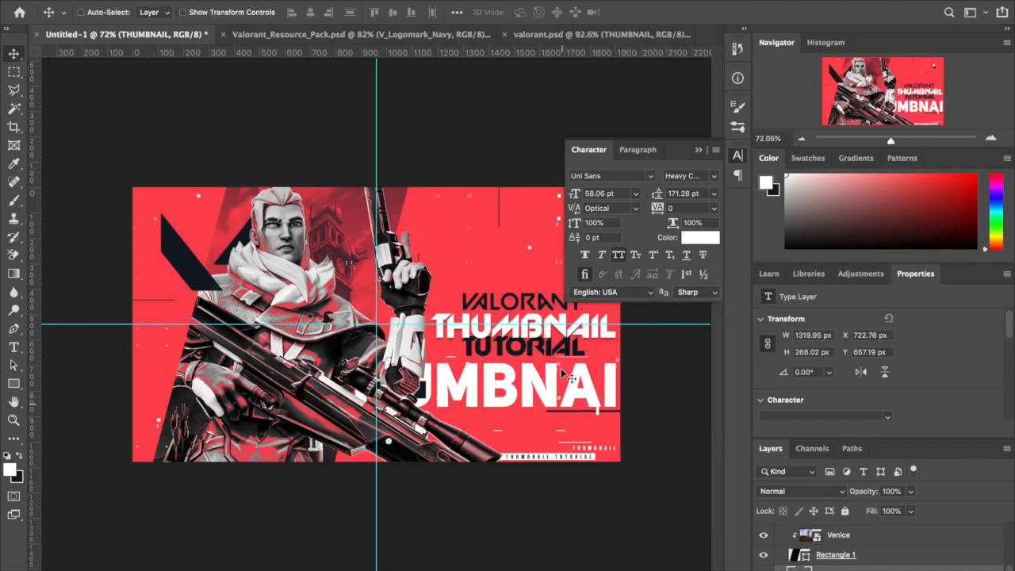
Move the large THUMBNAIL text above the title and scale it down to about 51.8 pt at X 794, Y 70 px.
{"action": "left_click_drag", "start_coordinate": [466, 413], "coordinate": [476, 256]}
{"action": "scroll", "coordinate": [476, 256], "scroll_direction": "up", "scroll_amount": 1}
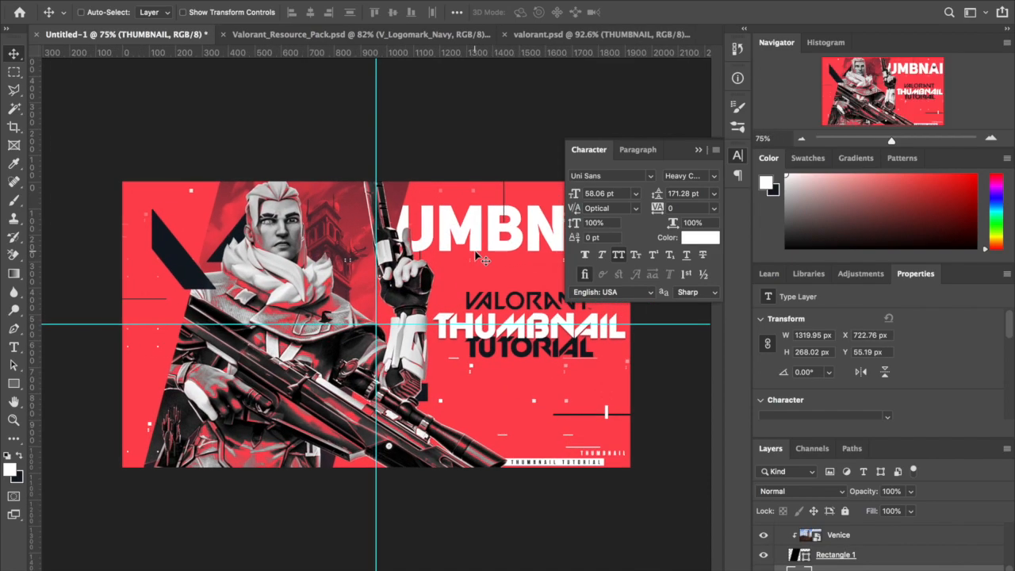
{"action": "scroll", "coordinate": [479, 260], "scroll_direction": "up", "scroll_amount": 3}
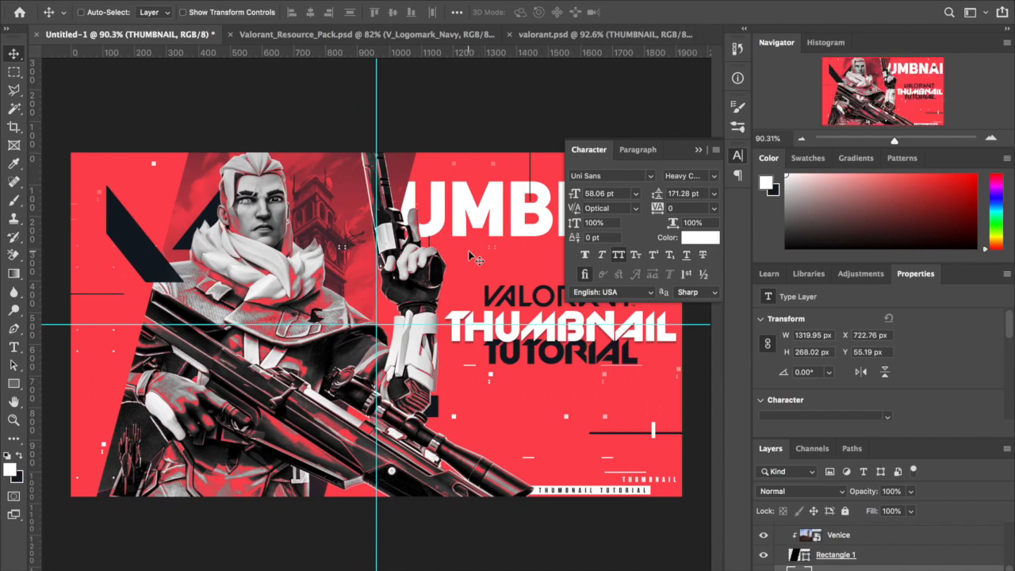
{"action": "scroll", "coordinate": [476, 258], "scroll_direction": "up", "scroll_amount": 2}
{"action": "scroll", "coordinate": [476, 257], "scroll_direction": "right", "scroll_amount": 5}
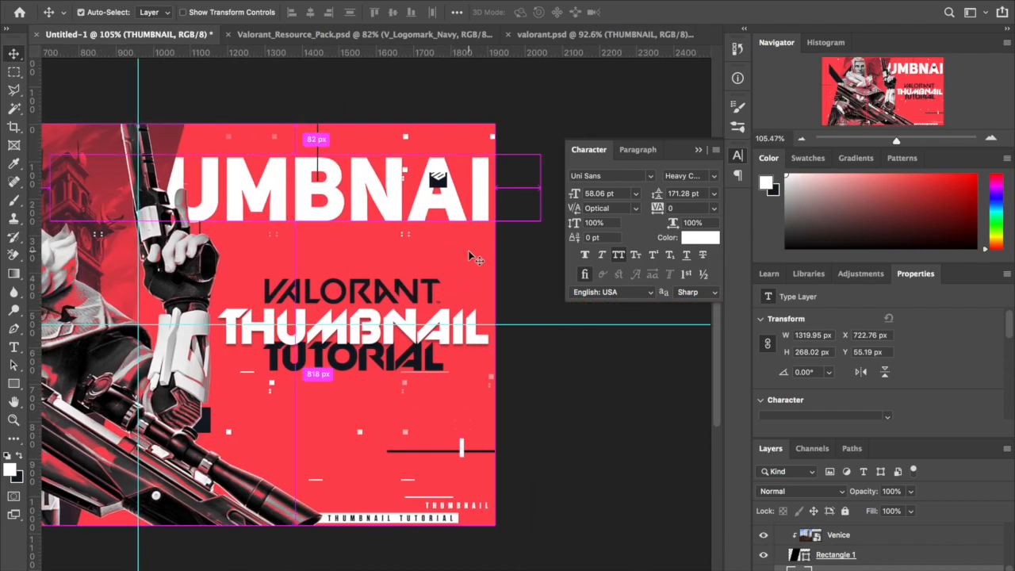
{"action": "key", "text": "ctrl+t"}
{"action": "left_click_drag", "start_coordinate": [540, 242], "coordinate": [512, 228]}
{"action": "key", "text": "Return"}
{"action": "key", "text": "ctrl+t"}
{"action": "key", "text": "Return"}
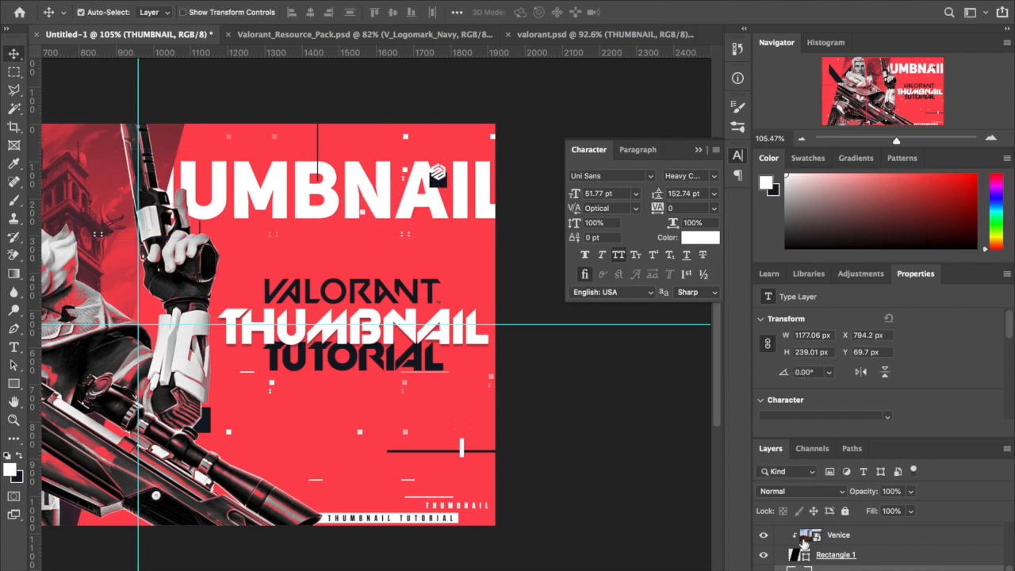
Duplicate the large THUMBNAIL text and move the copy straight down below the original to about Y 248 px.
{"action": "key", "text": "ctrl+j"}
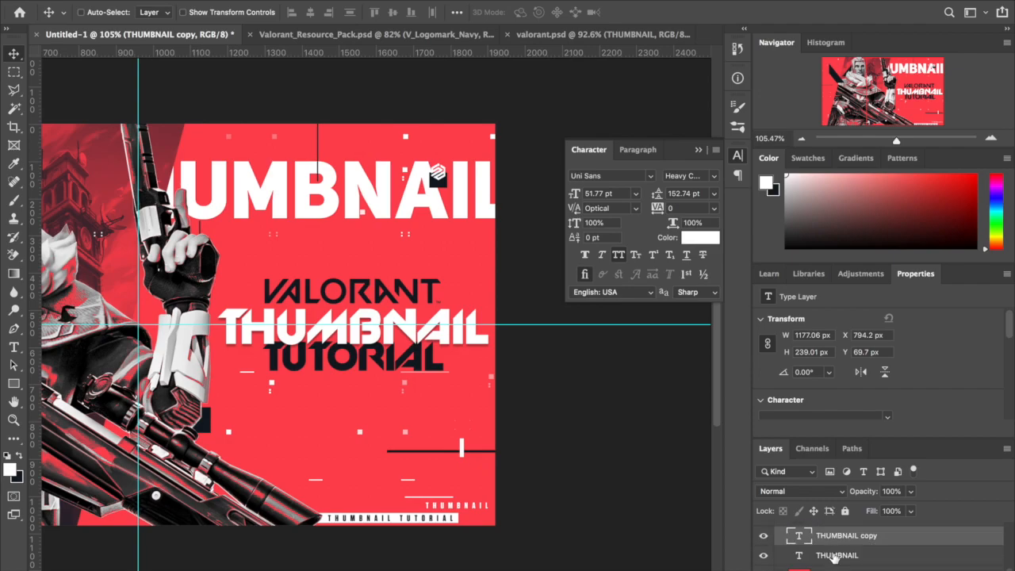
{"action": "left_click_drag", "start_coordinate": [408, 251], "coordinate": [410, 314]}
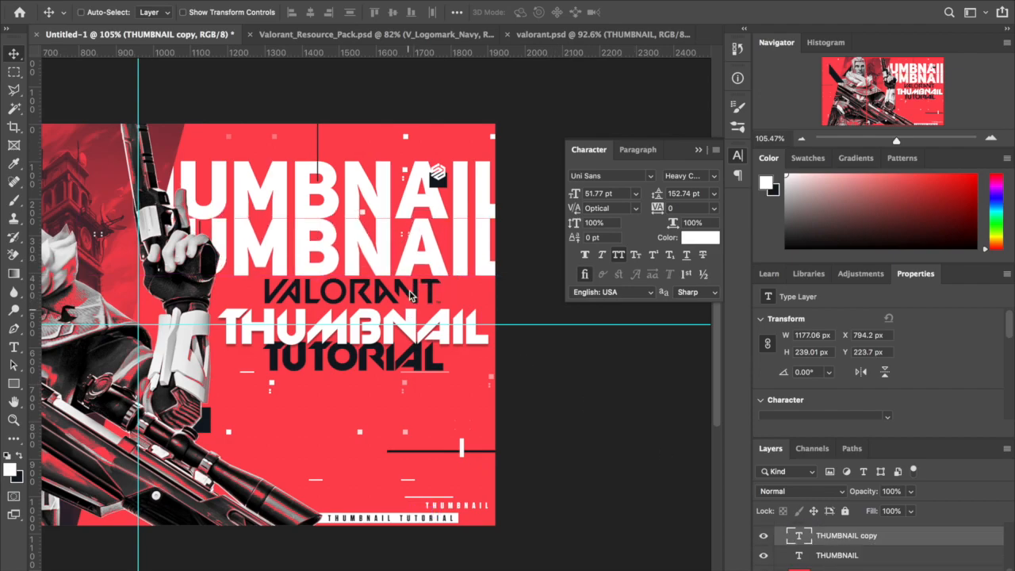
{"action": "left_click", "coordinate": [14, 348]}
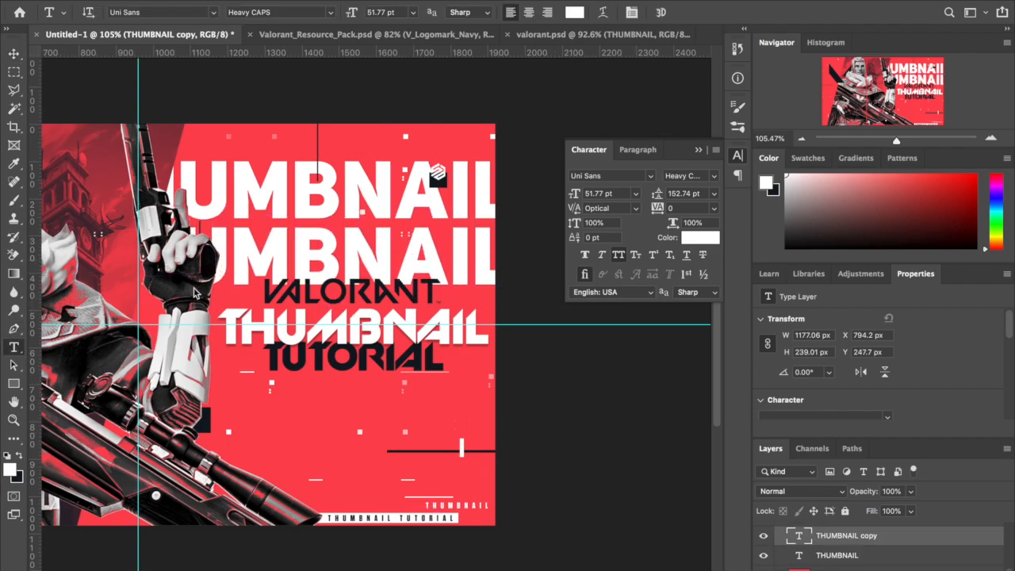
Change the wording of the lower copied THUMBNAIL text to TUTORIALL.
{"action": "double_click", "coordinate": [488, 261]}
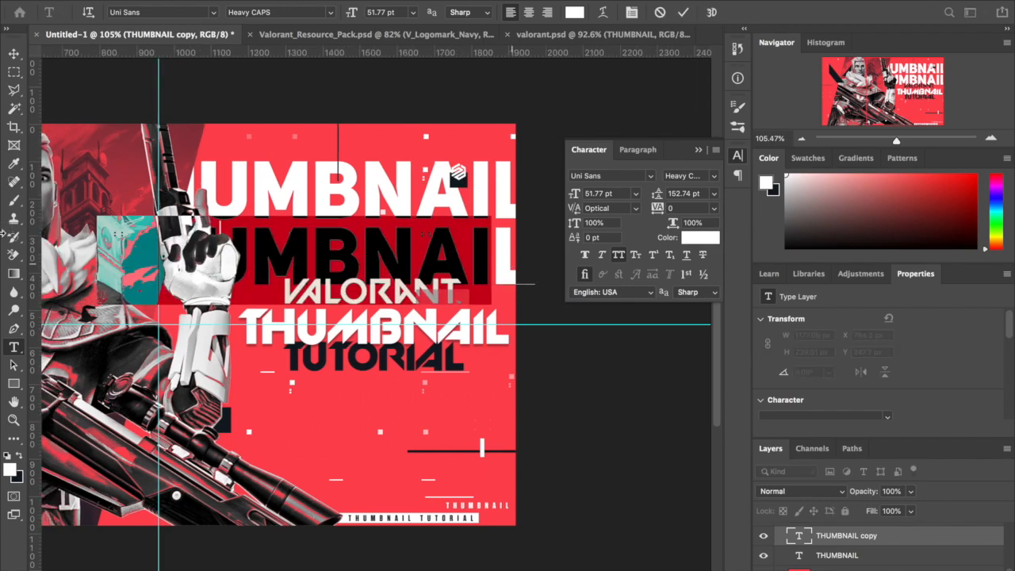
{"action": "type", "text": "TUTORIALL"}
{"action": "left_click", "coordinate": [15, 55]}
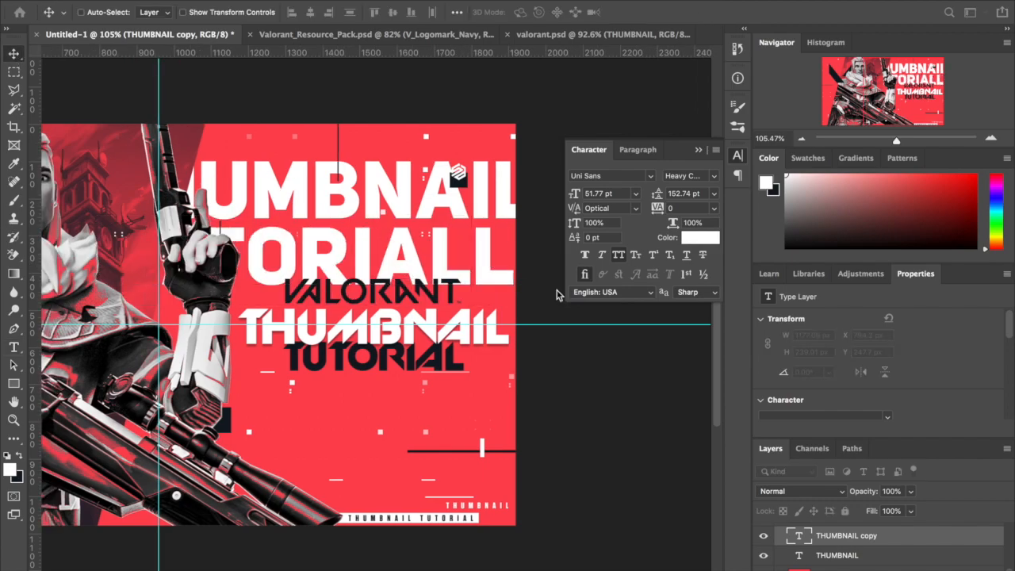
Align the large TUTORIALL and THUMBNAIL text layers to each other by their horizontal centers.
{"action": "left_click", "coordinate": [865, 557], "text": "shift"}
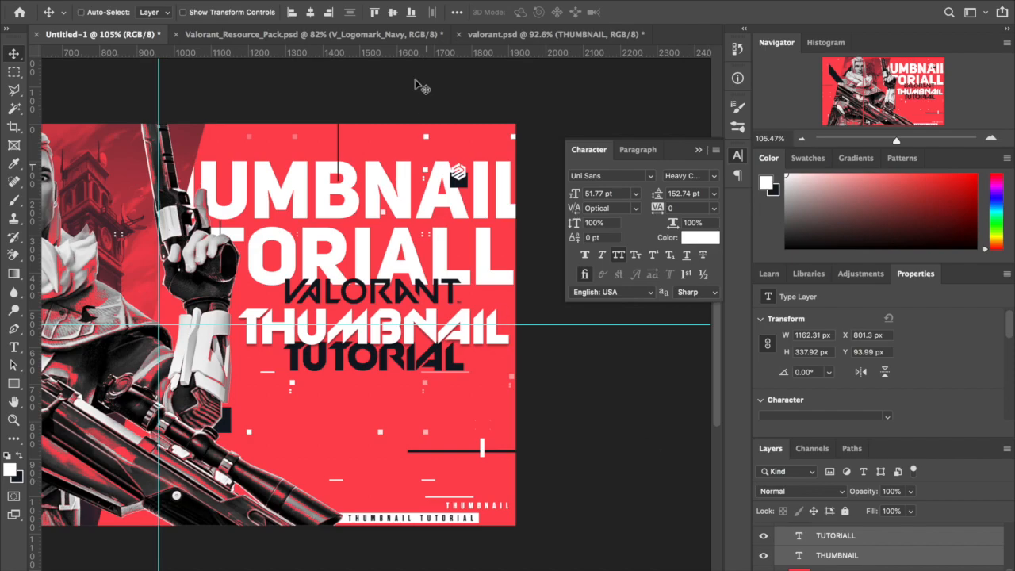
{"action": "left_click", "coordinate": [310, 12]}
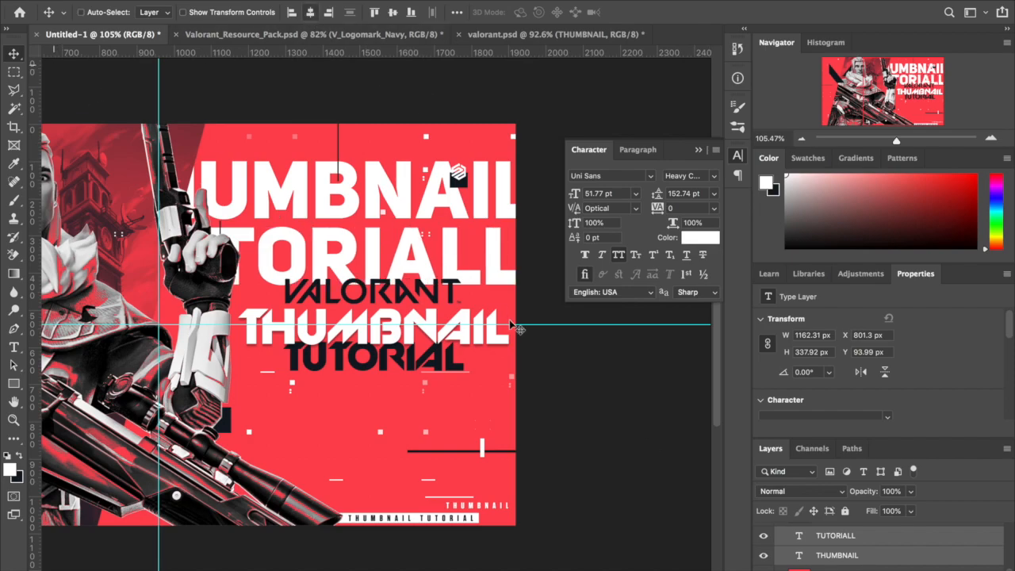
{"action": "scroll", "coordinate": [511, 321], "scroll_direction": "down", "scroll_amount": 3}
{"action": "scroll", "coordinate": [518, 330], "scroll_direction": "up", "scroll_amount": 1}
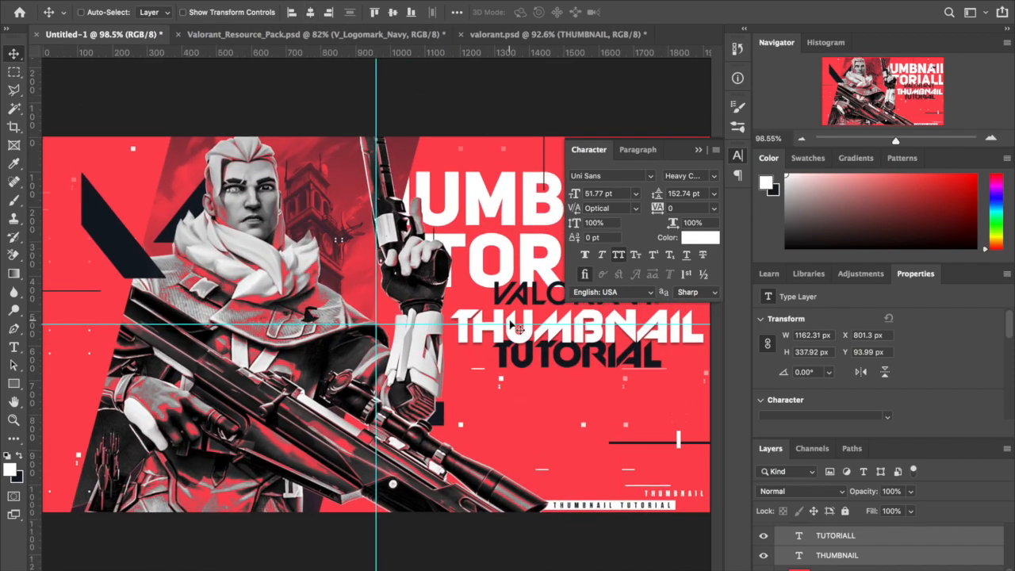
{"action": "scroll", "coordinate": [514, 327], "scroll_direction": "up", "scroll_amount": 1}
{"action": "scroll", "coordinate": [514, 327], "scroll_direction": "right", "scroll_amount": 1}
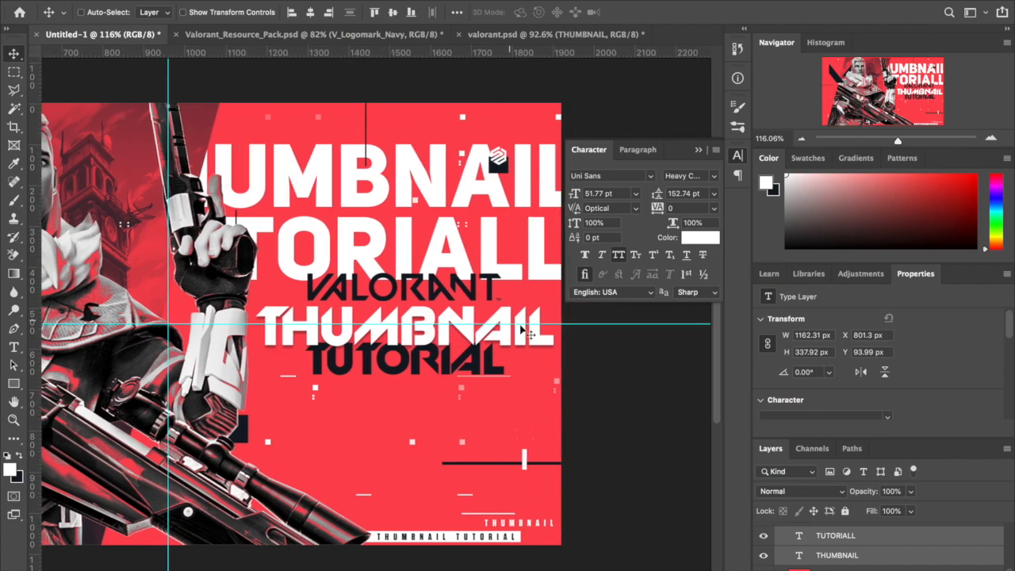
Show the #Hex swatch group and recolor the large background THUMBNAIL text with its light pink swatch, ff8189.
{"action": "scroll", "coordinate": [777, 543], "scroll_direction": "down", "scroll_amount": 3}
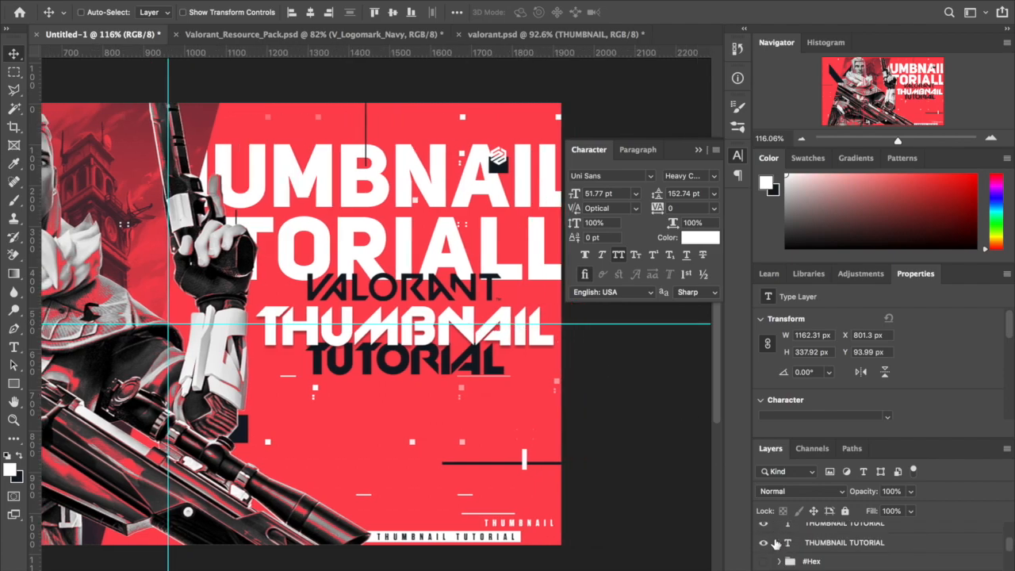
{"action": "scroll", "coordinate": [808, 567], "scroll_direction": "down", "scroll_amount": 5}
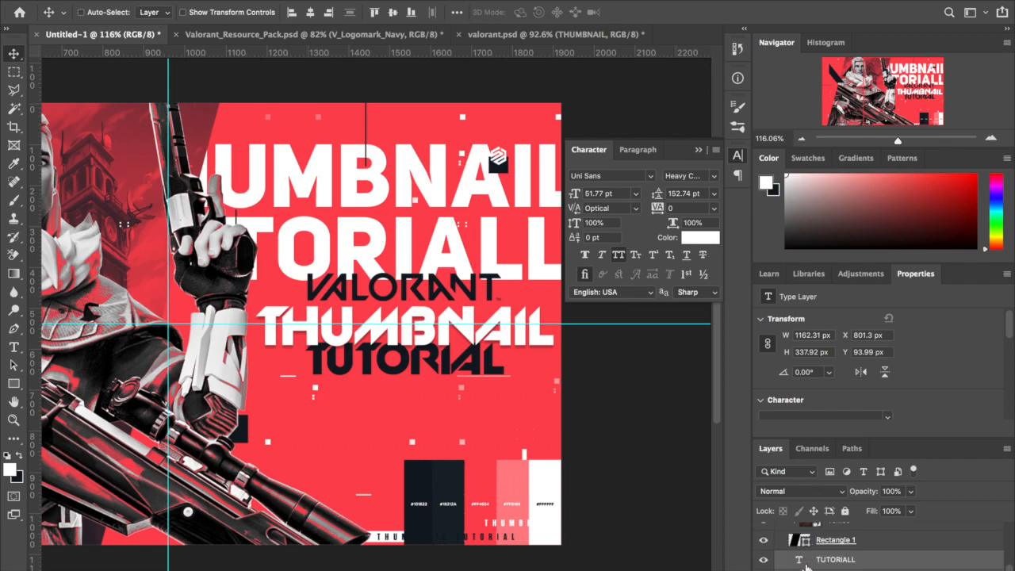
{"action": "left_click", "coordinate": [15, 348]}
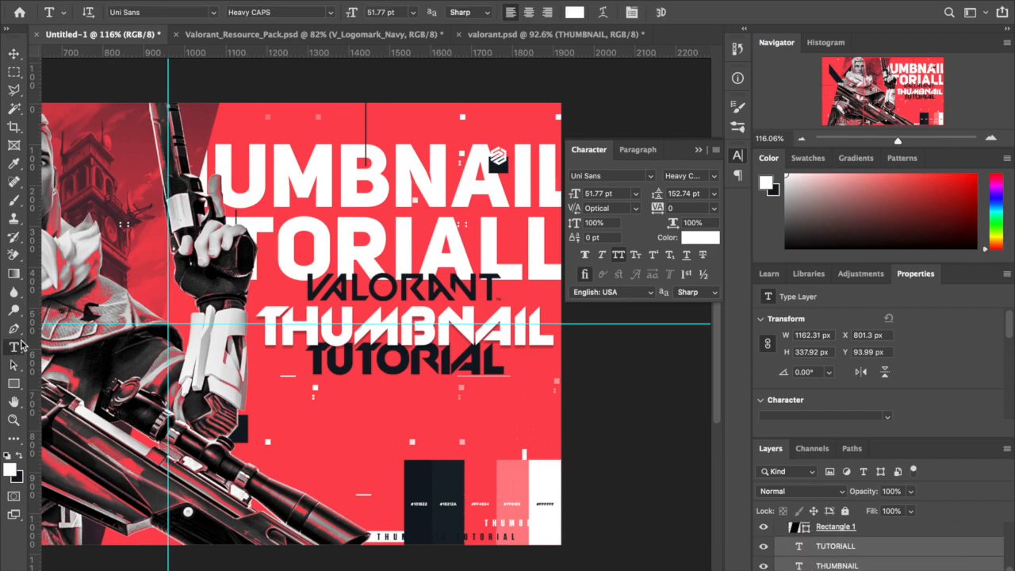
{"action": "left_click_drag", "start_coordinate": [211, 190], "coordinate": [665, 176]}
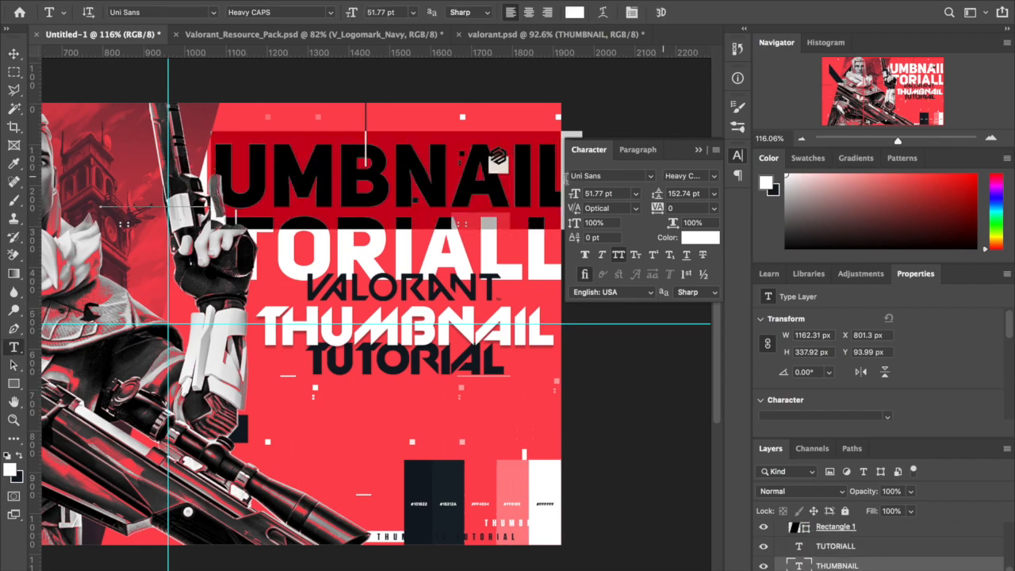
{"action": "left_click", "coordinate": [557, 181]}
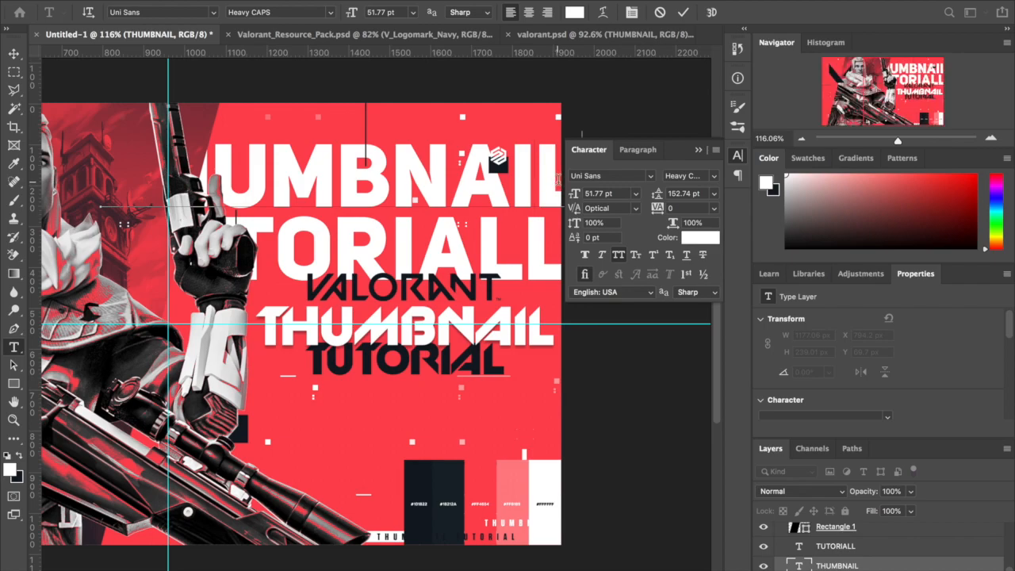
{"action": "left_click_drag", "start_coordinate": [558, 181], "coordinate": [483, 179]}
{"action": "double_click", "coordinate": [559, 185]}
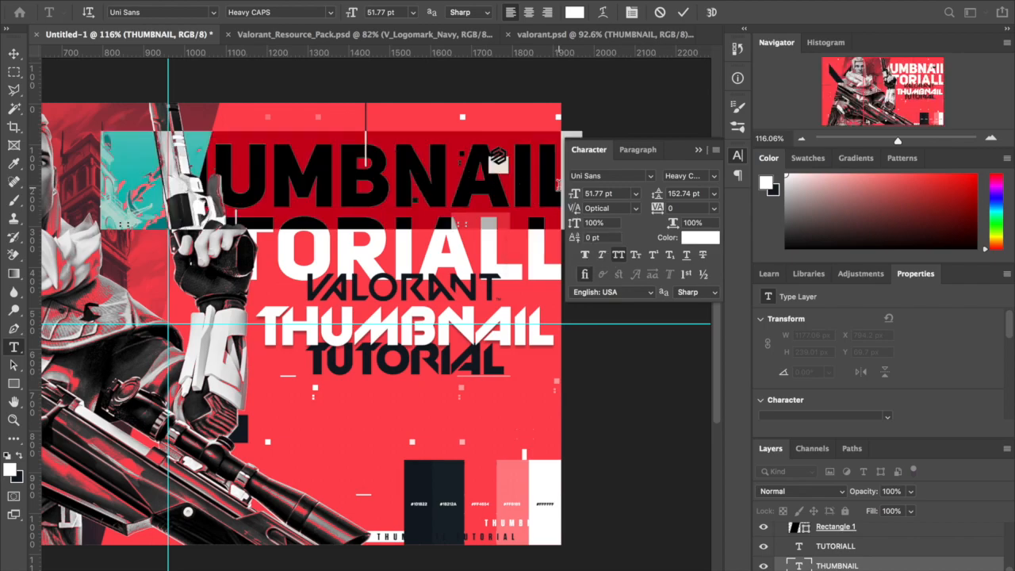
{"action": "left_click", "coordinate": [559, 185]}
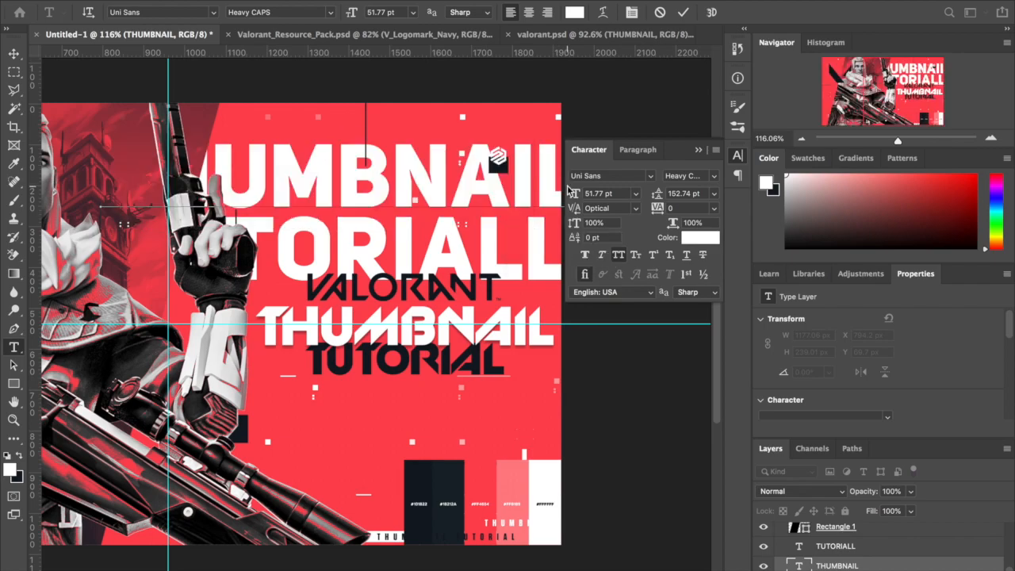
{"action": "left_click", "coordinate": [698, 151]}
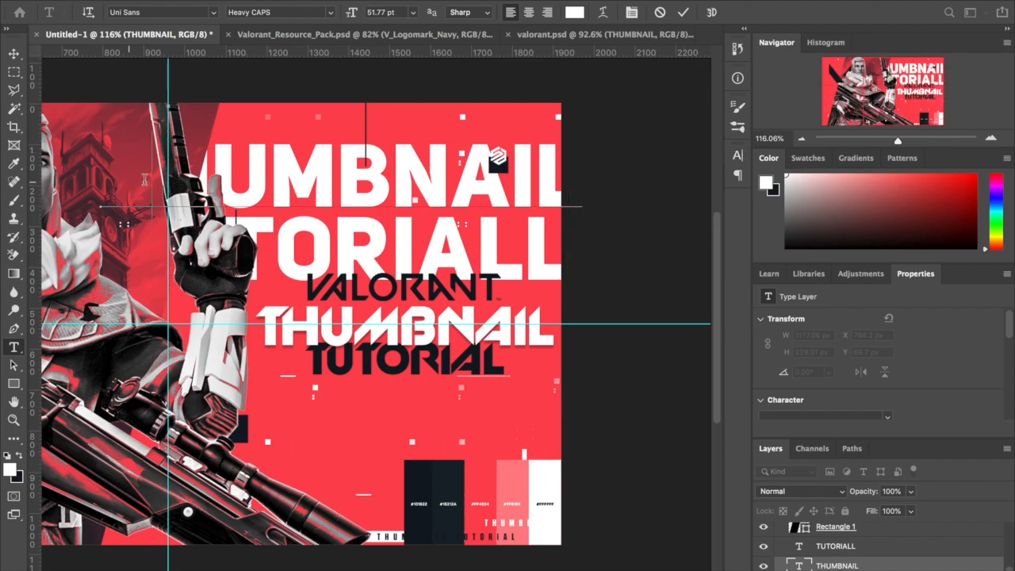
{"action": "left_click_drag", "start_coordinate": [145, 180], "coordinate": [634, 186]}
{"action": "left_click", "coordinate": [574, 12]}
{"action": "left_click", "coordinate": [515, 478]}
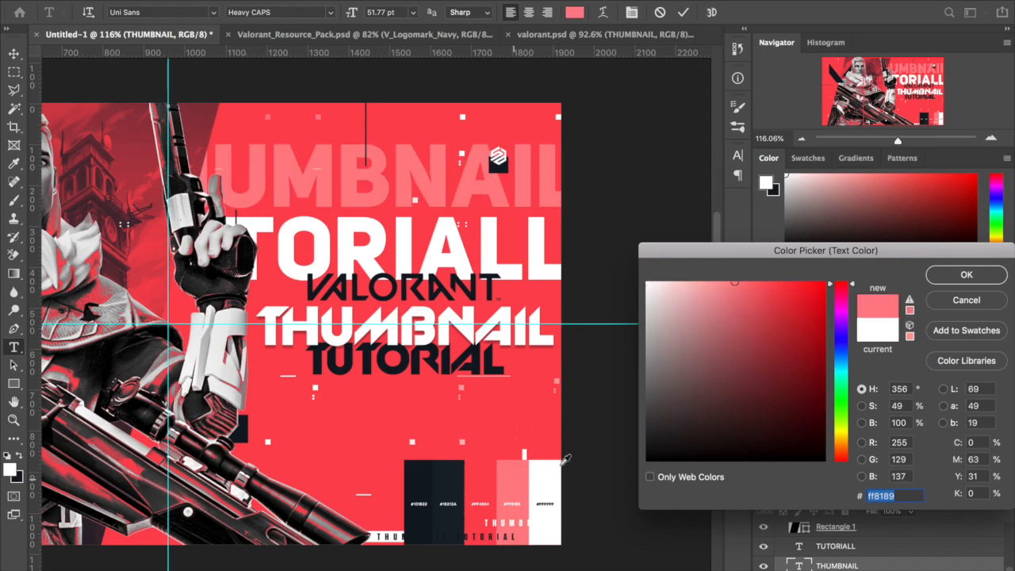
{"action": "left_click", "coordinate": [952, 276]}
{"action": "left_click", "coordinate": [13, 53]}
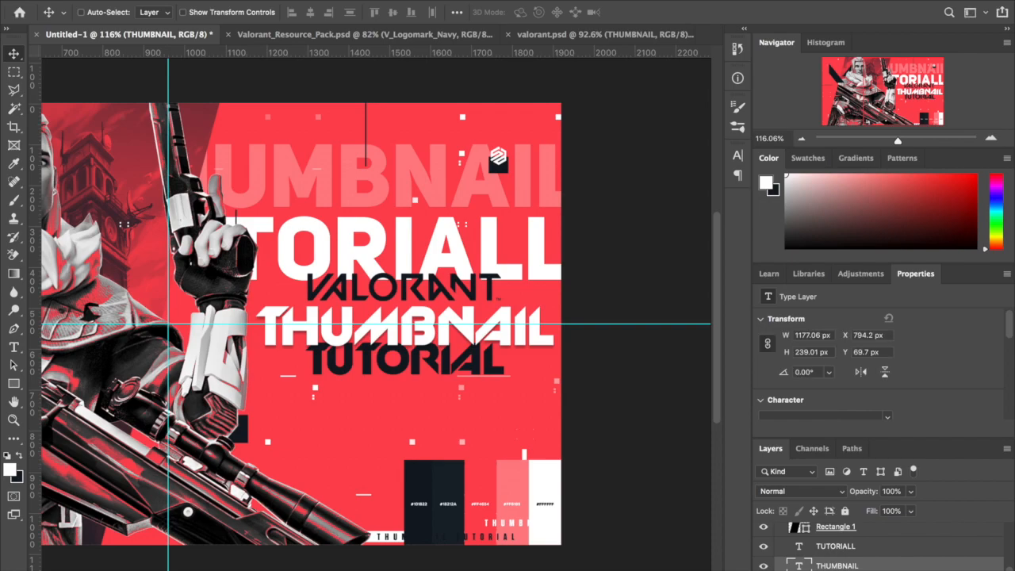
Add a 2 px dark navy inside stroke at 100% opacity to the large TUTORIALL text layer.
{"action": "left_click", "coordinate": [867, 547]}
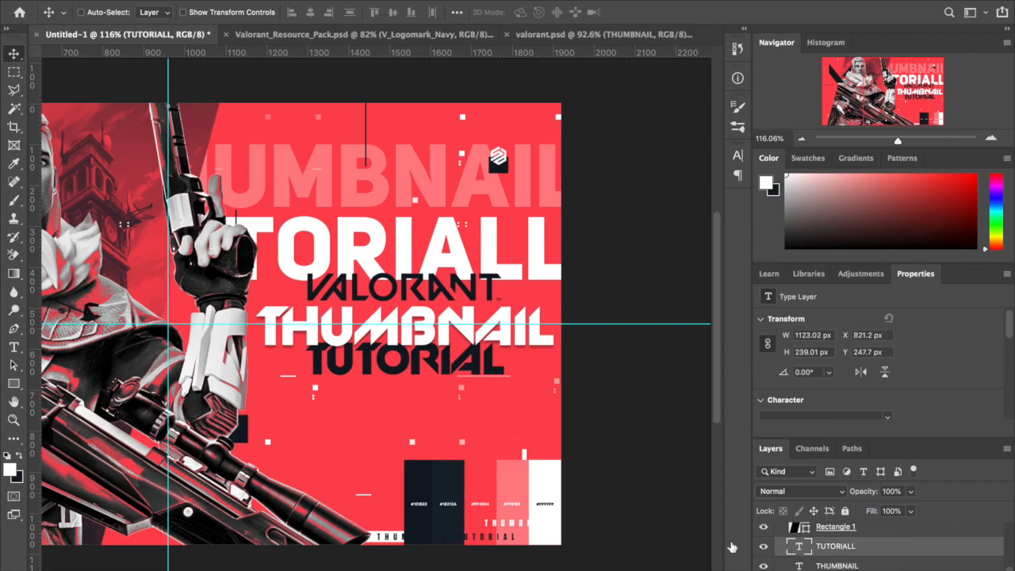
{"action": "double_click", "coordinate": [805, 558]}
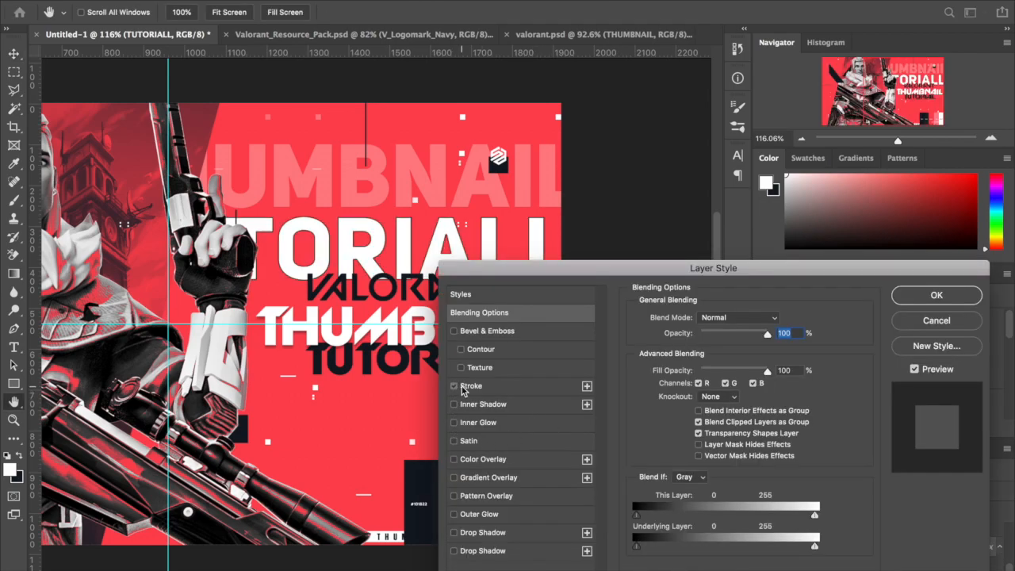
{"action": "left_click", "coordinate": [455, 386]}
{"action": "left_click", "coordinate": [508, 386]}
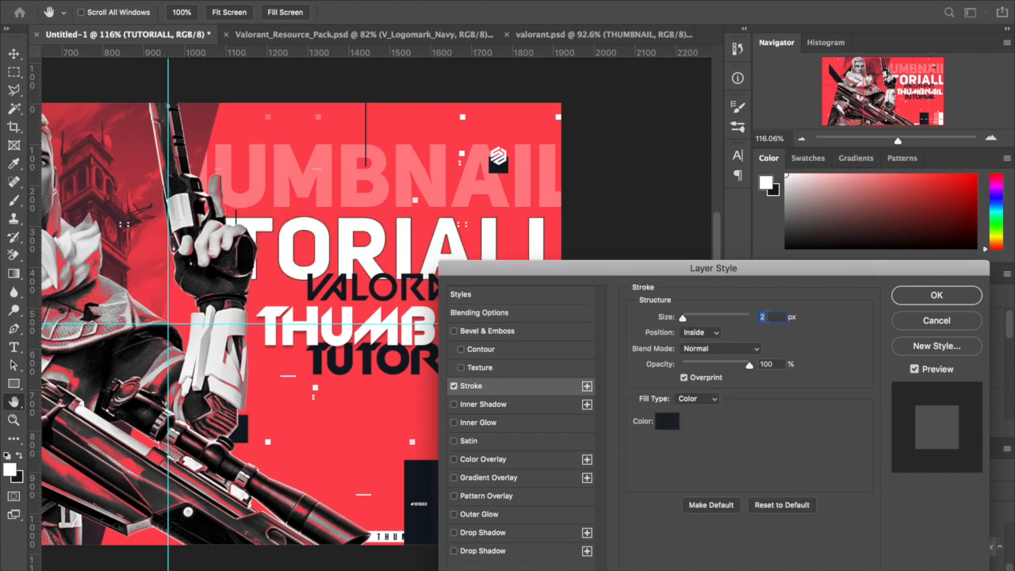
{"action": "left_click", "coordinate": [963, 295]}
Set the TUTORIALL layer's fill to 0% so only its outline is drawn.
{"action": "left_click", "coordinate": [911, 511]}
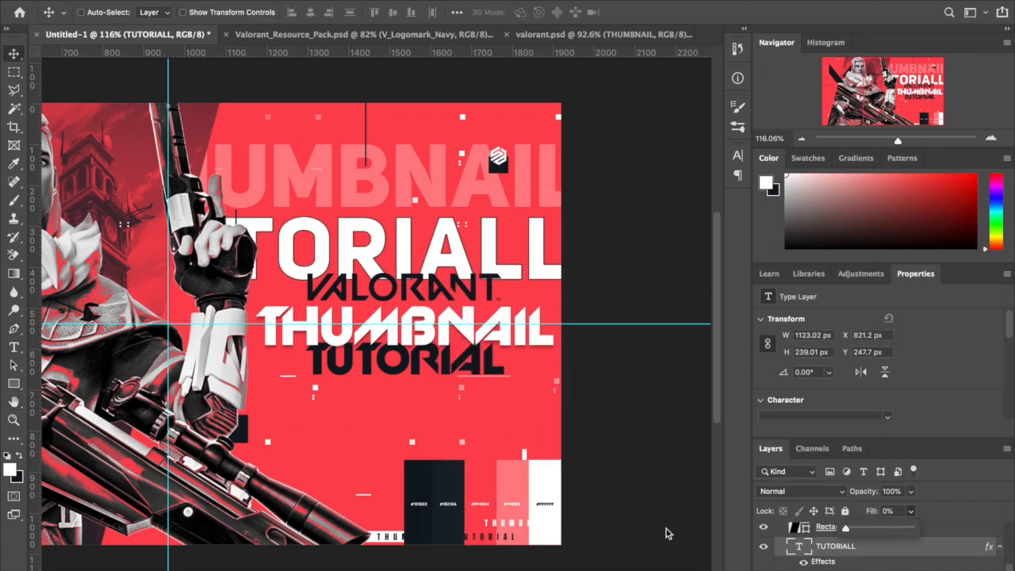
{"action": "left_click_drag", "start_coordinate": [911, 530], "coordinate": [587, 533]}
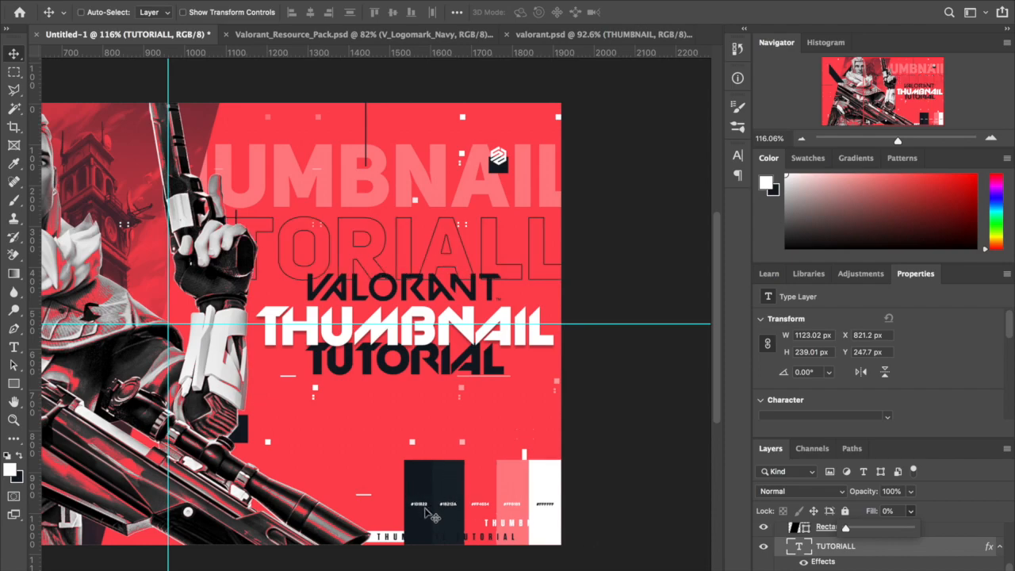
{"action": "scroll", "coordinate": [501, 398], "scroll_direction": "up", "scroll_amount": 3}
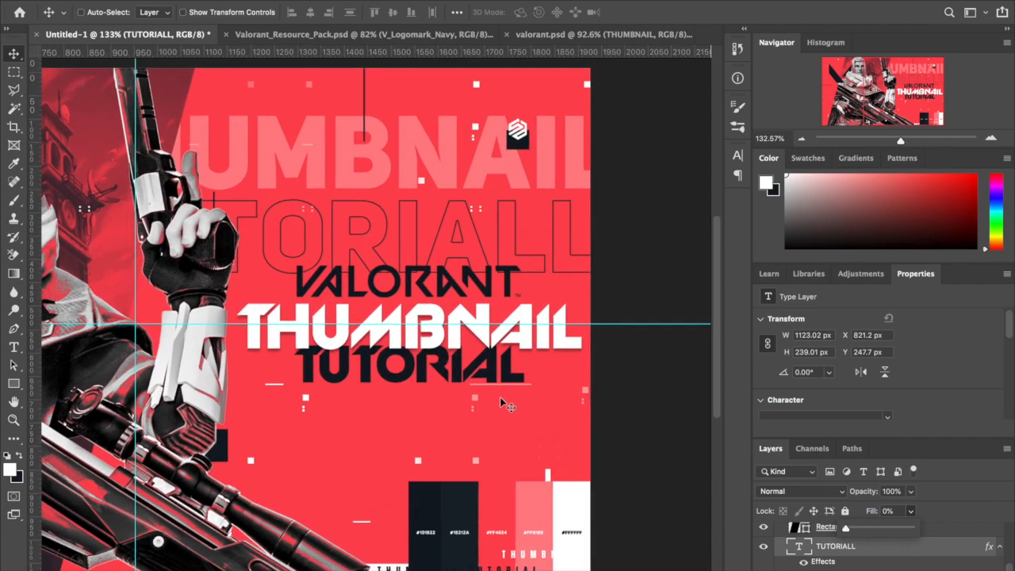
{"action": "scroll", "coordinate": [547, 440], "scroll_direction": "down", "scroll_amount": 2}
Examine the stroke color of the TUTORIALL outline and review the whole composition.
{"action": "double_click", "coordinate": [824, 563]}
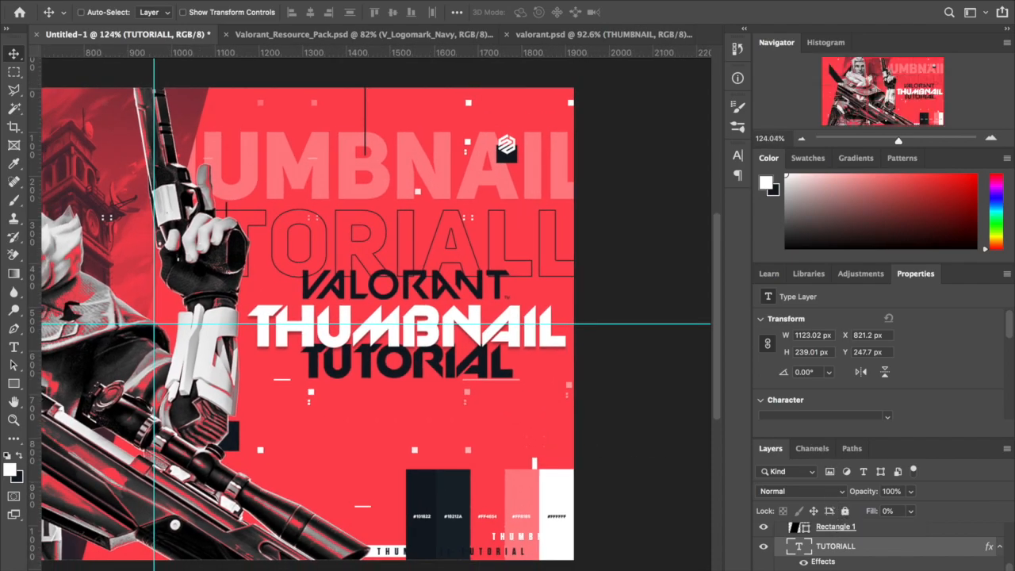
{"action": "left_click", "coordinate": [667, 422]}
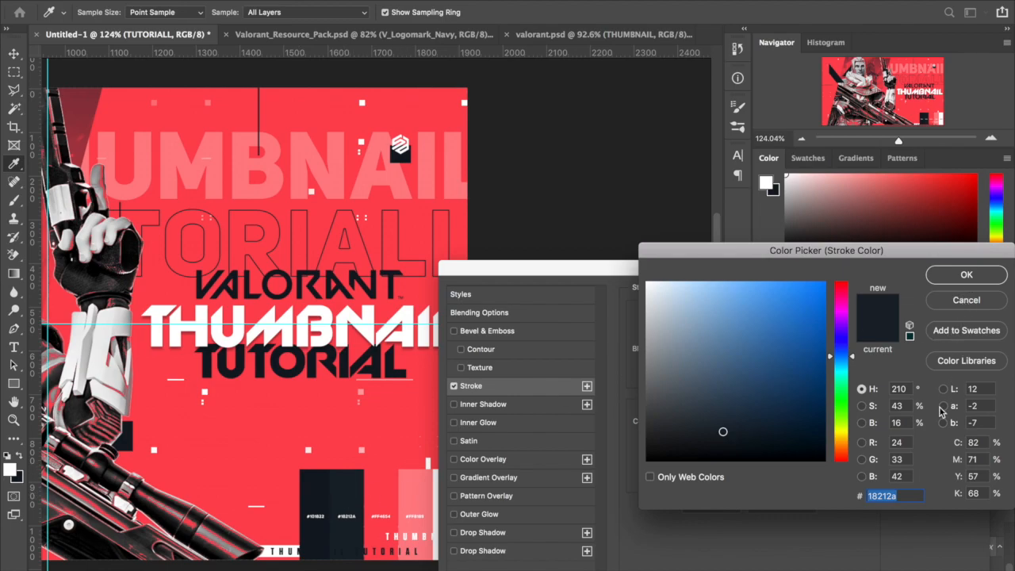
{"action": "left_click", "coordinate": [907, 496]}
{"action": "left_click", "coordinate": [967, 275]}
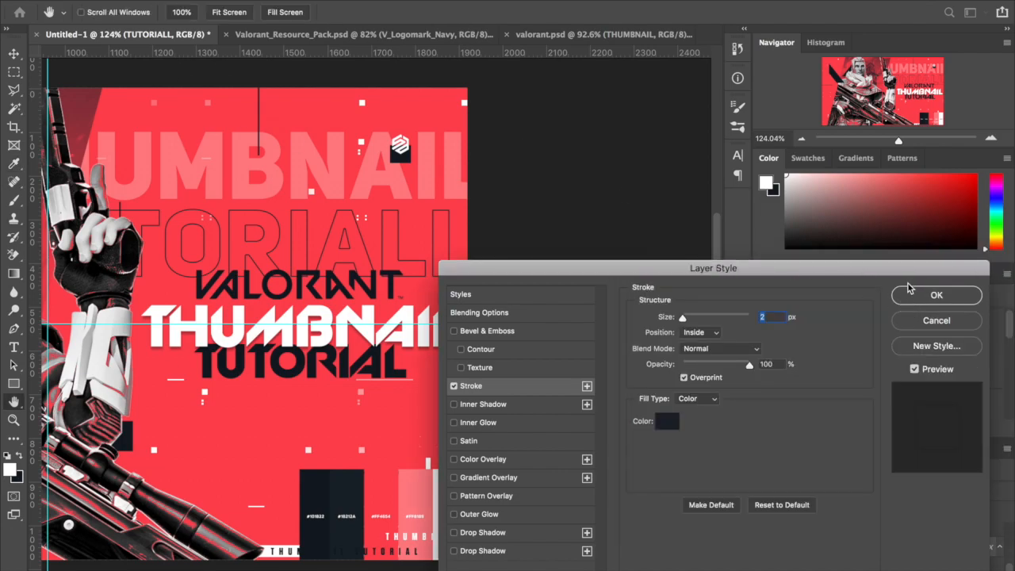
{"action": "key", "text": "Return"}
{"action": "scroll", "coordinate": [220, 215], "scroll_direction": "down", "scroll_amount": 2}
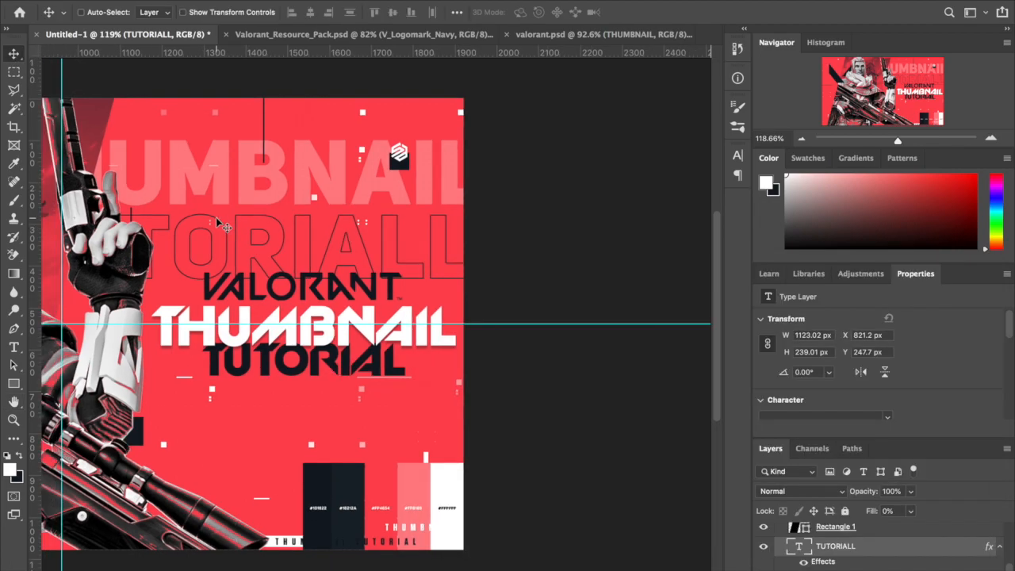
{"action": "scroll", "coordinate": [849, 555], "scroll_direction": "down", "scroll_amount": 1}
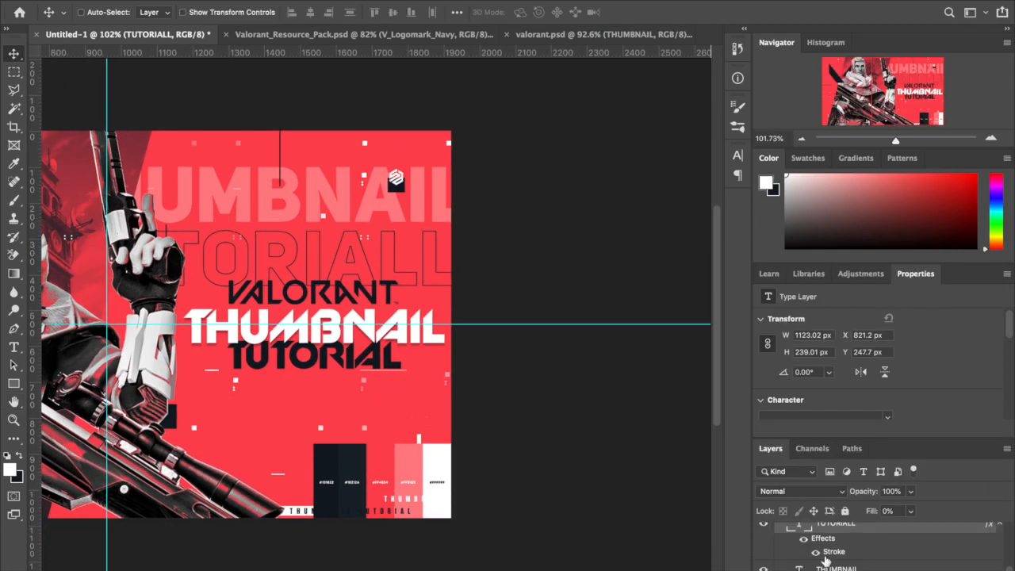
{"action": "mouse_move", "coordinate": [463, 257]}
{"action": "left_mouse_down"}
{"action": "mouse_move", "coordinate": [462, 189]}
{"action": "mouse_move", "coordinate": [457, 275]}
{"action": "left_mouse_up"}
{"action": "key", "text": "ctrl+0"}
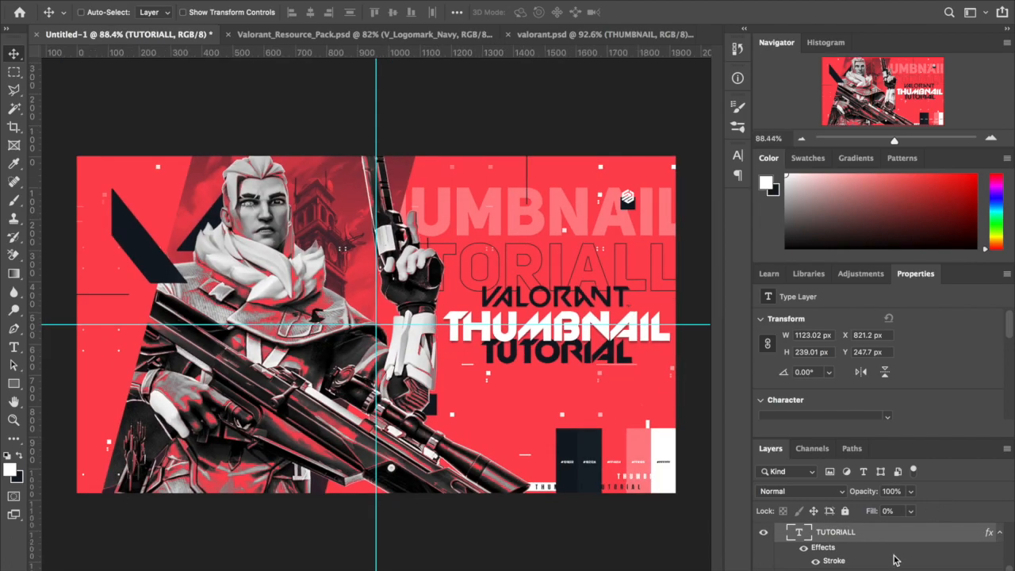
Group the large TUTORIALL and THUMBNAIL text layers and name the group bg text.
{"action": "key", "text": "ctrl+alt+a"}
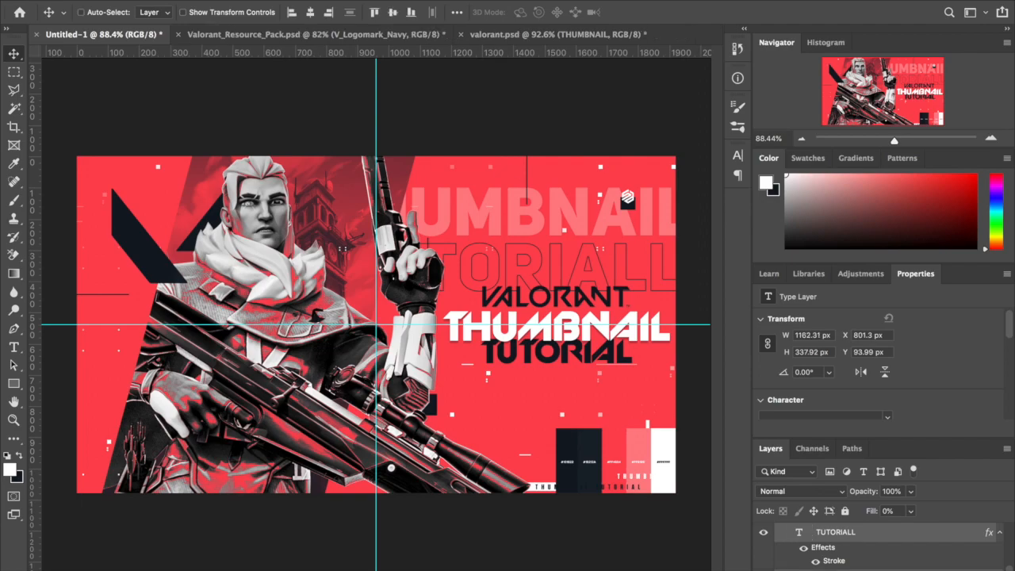
{"action": "left_click", "coordinate": [998, 533]}
{"action": "key", "text": "ctrl+g"}
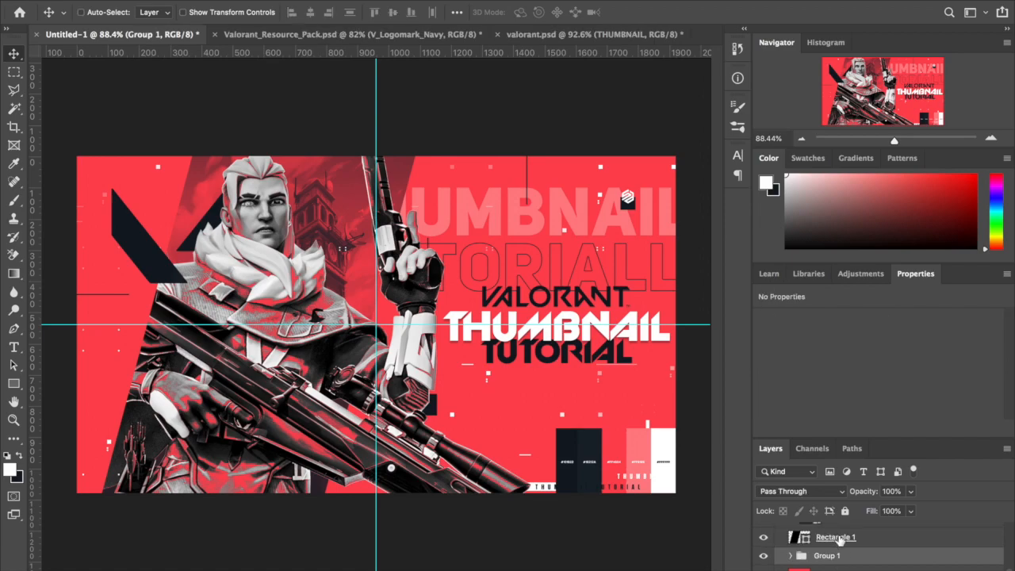
{"action": "double_click", "coordinate": [827, 556]}
{"action": "type", "text": "s"}
{"action": "key", "text": "Return"}
Rotate the bg text group to -30° with Free Transform.
{"action": "key", "text": "ctrl+t"}
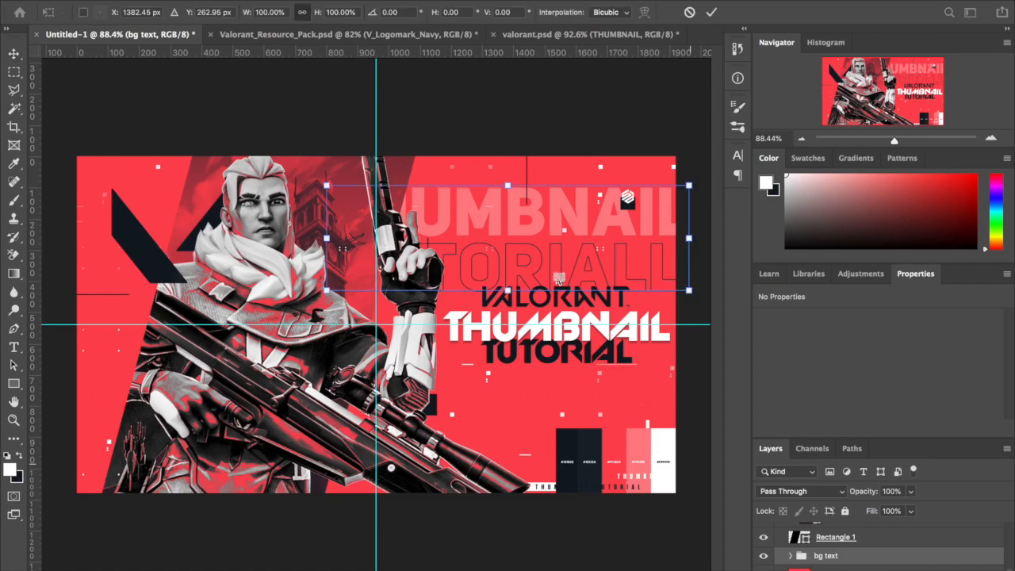
{"action": "left_click_drag", "start_coordinate": [705, 175], "coordinate": [638, 102]}
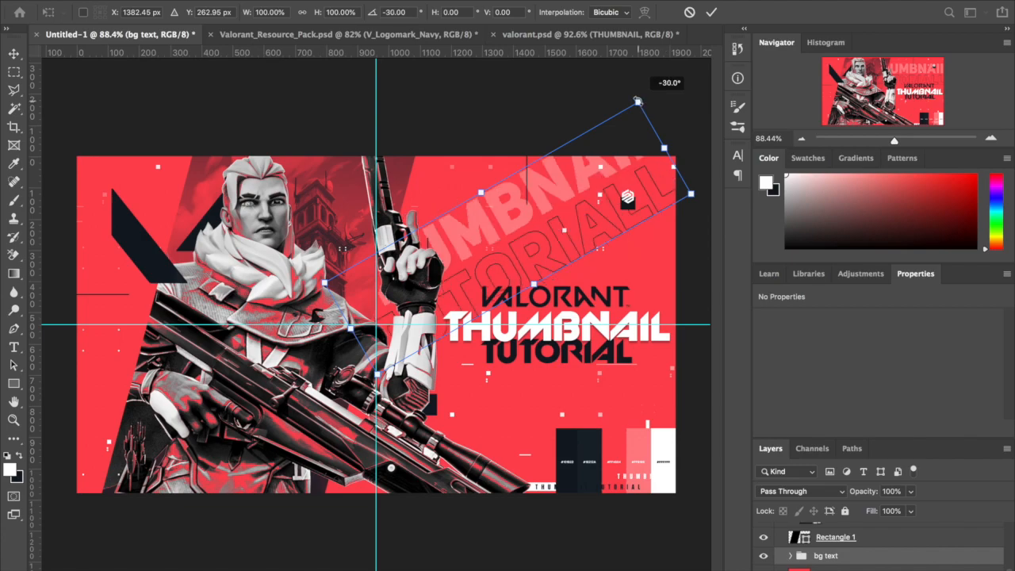
{"action": "key", "text": "Return"}
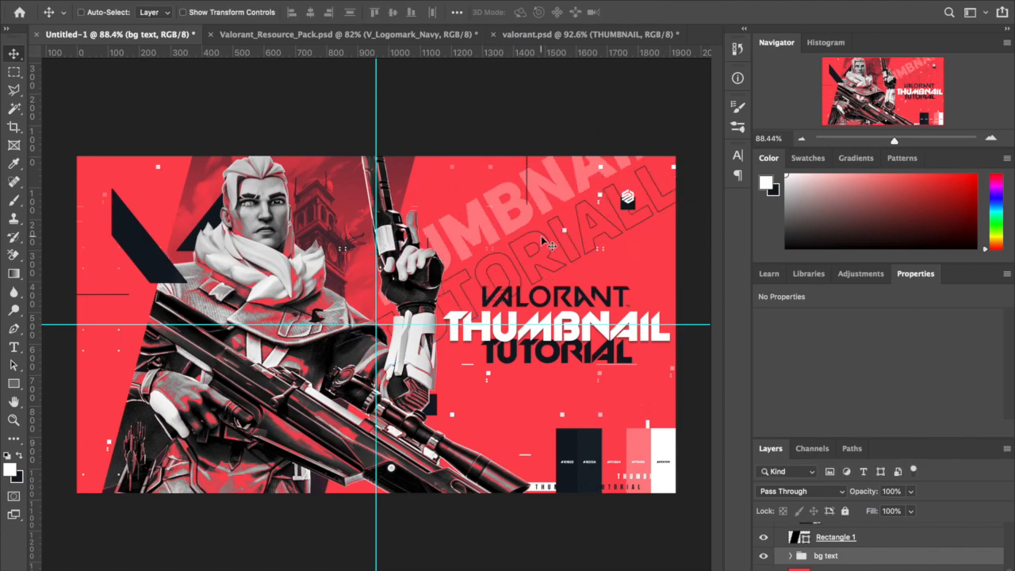
Move the rotated bg text group upward and scale it up slightly from its lower corner.
{"action": "scroll", "coordinate": [543, 240], "scroll_direction": "down", "scroll_amount": 1}
{"action": "left_click_drag", "start_coordinate": [521, 223], "coordinate": [516, 184]}
{"action": "key", "text": "ctrl+t"}
{"action": "left_click_drag", "start_coordinate": [631, 368], "coordinate": [683, 399]}
{"action": "key", "text": "Return"}
Shift the enlarged bg text group to the right above the title so its lettering runs off the canvas edge.
{"action": "left_click_drag", "start_coordinate": [576, 248], "coordinate": [601, 251]}
{"action": "scroll", "coordinate": [601, 251], "scroll_direction": "up", "scroll_amount": 2}
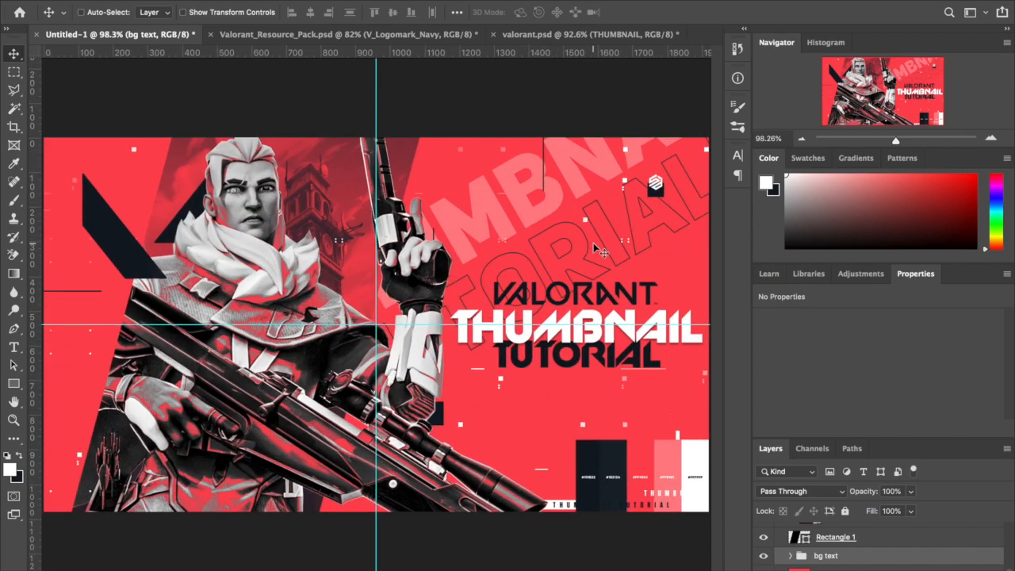
{"action": "scroll", "coordinate": [600, 251], "scroll_direction": "down", "scroll_amount": 1}
{"action": "left_click_drag", "start_coordinate": [595, 249], "coordinate": [591, 249]}
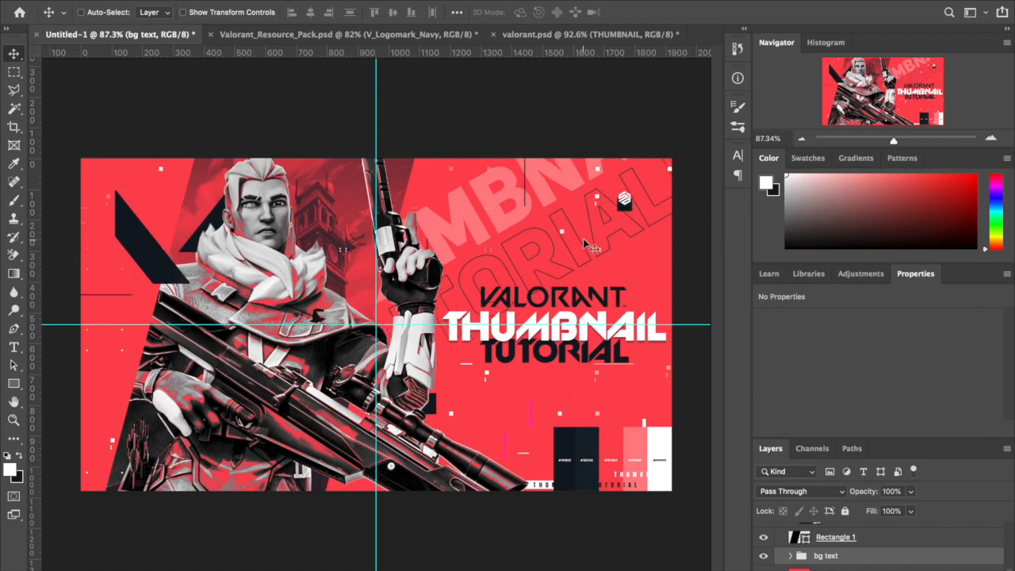
Duplicate the bg text group and place the copy below the original, behind the lower part of the title.
{"action": "key", "text": "super+j"}
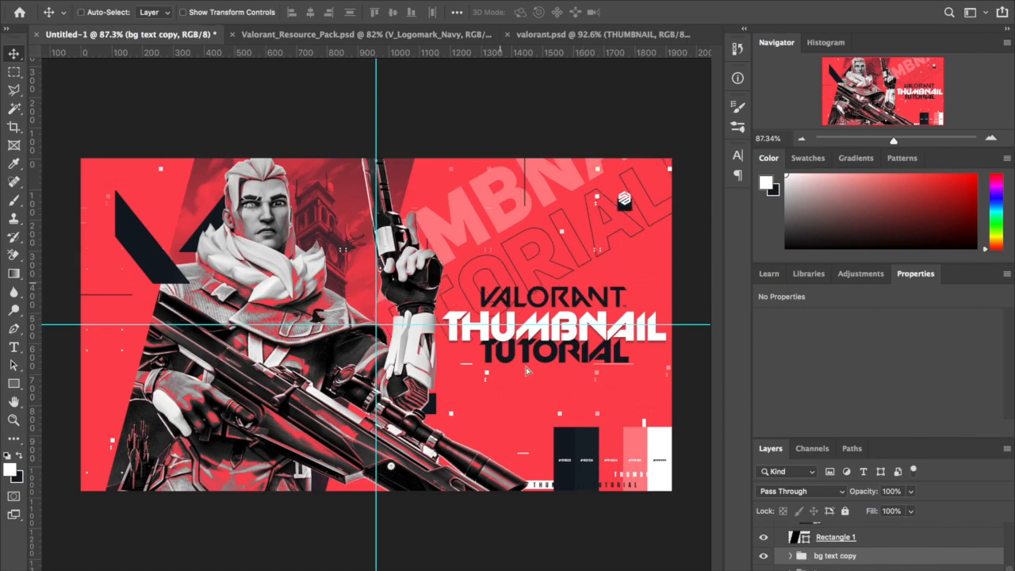
{"action": "left_click_drag", "start_coordinate": [528, 372], "coordinate": [532, 309]}
{"action": "left_click_drag", "start_coordinate": [557, 255], "coordinate": [578, 305]}
Hide the #Hex colour-swatch group and nudge the bg text copy group slightly upward.
{"action": "scroll", "coordinate": [853, 543], "scroll_direction": "up", "scroll_amount": 5}
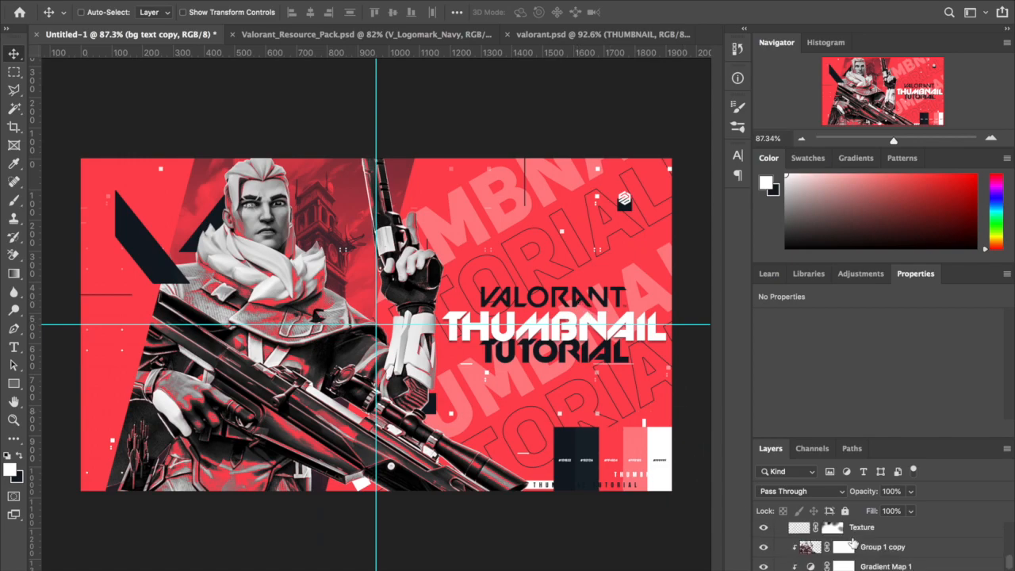
{"action": "scroll", "coordinate": [853, 543], "scroll_direction": "up", "scroll_amount": 1}
{"action": "left_click", "coordinate": [763, 543]}
{"action": "scroll", "coordinate": [595, 455], "scroll_direction": "up", "scroll_amount": 1}
{"action": "scroll", "coordinate": [595, 455], "scroll_direction": "down", "scroll_amount": 3}
{"action": "scroll", "coordinate": [868, 547], "scroll_direction": "down", "scroll_amount": 5}
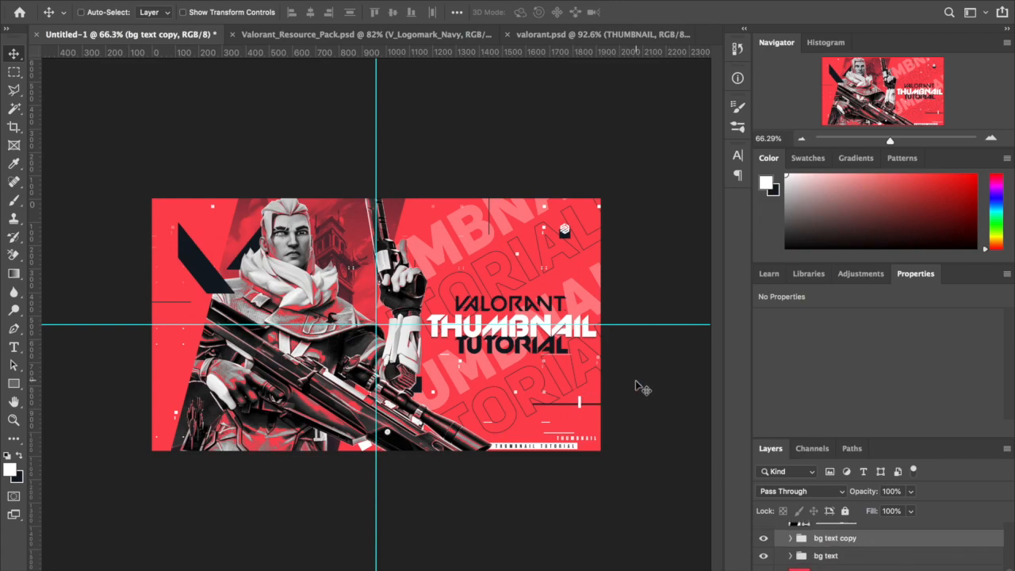
{"action": "left_click_drag", "start_coordinate": [637, 387], "coordinate": [636, 379]}
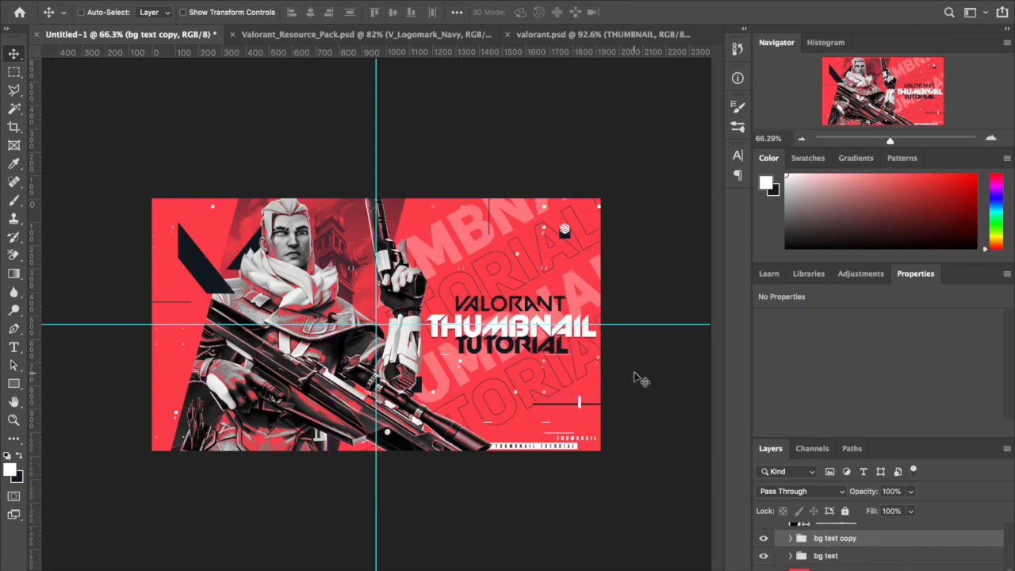
Try scaling both bg text groups to 111.10% with Free Transform and shifting them to the right.
{"action": "left_click", "coordinate": [861, 561], "text": "shift"}
{"action": "key", "text": "ctrl+t"}
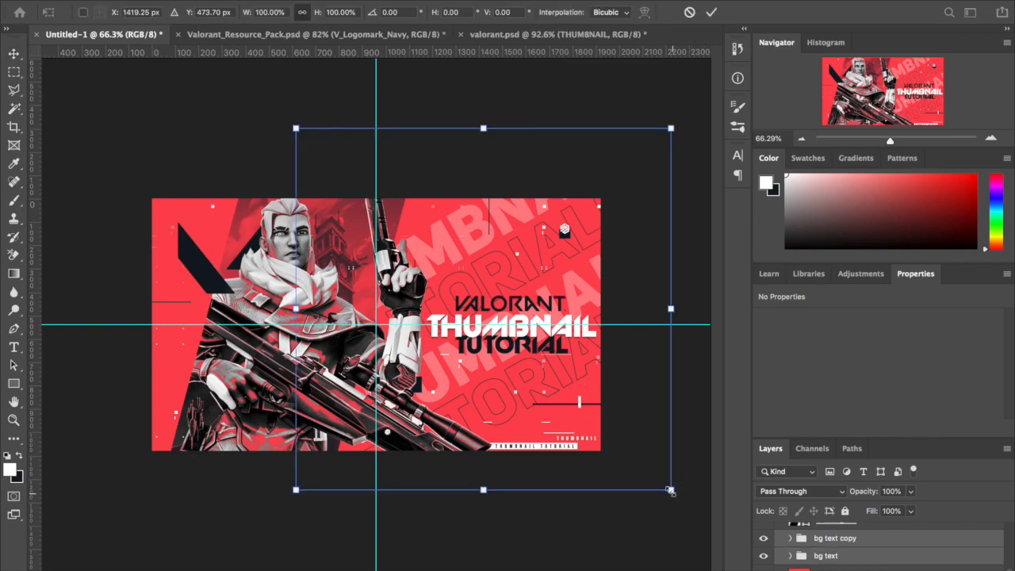
{"action": "left_click_drag", "start_coordinate": [670, 491], "coordinate": [692, 512]}
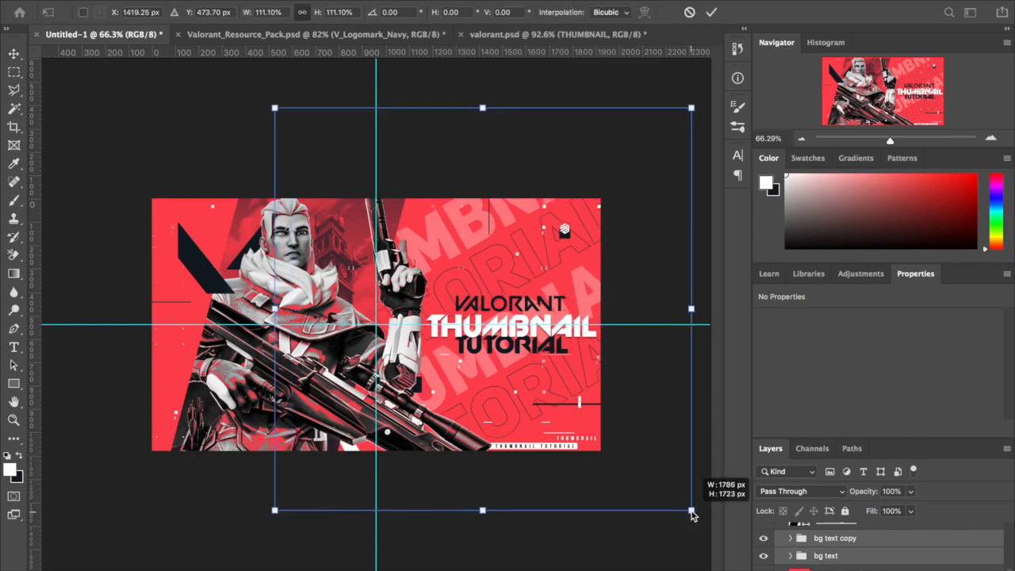
{"action": "key", "text": "Return"}
{"action": "left_click_drag", "start_coordinate": [517, 483], "coordinate": [569, 494]}
{"action": "key", "text": "ctrl+z"}
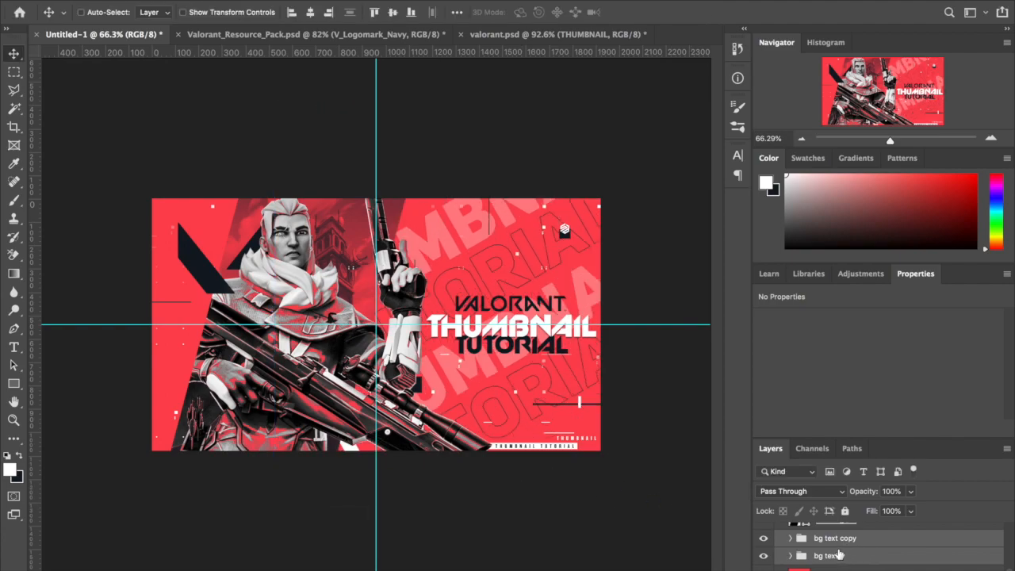
Undo the enlargement of the bg text groups, the upward nudge of the copy and the hiding of the swatches.
{"action": "scroll", "coordinate": [823, 562], "scroll_direction": "up", "scroll_amount": 1}
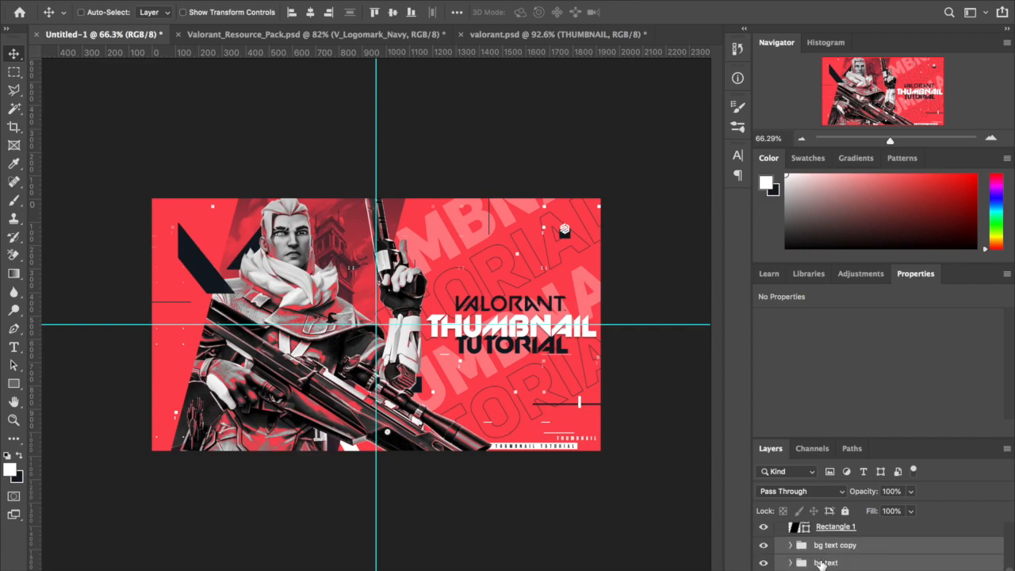
{"action": "key", "text": "ctrl+z"}
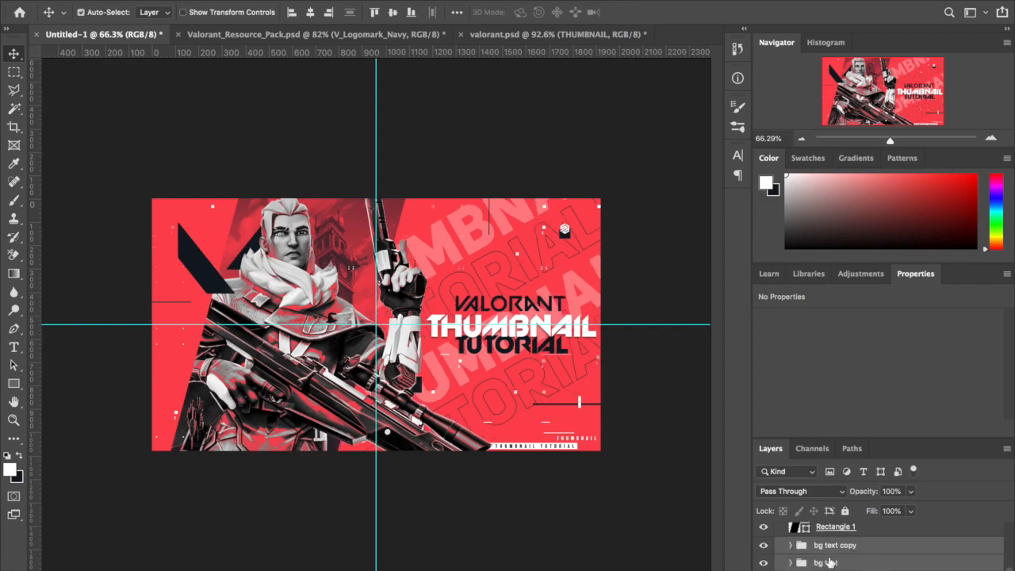
{"action": "key", "text": "ctrl+z"}
{"action": "key", "text": "ctrl+z"}
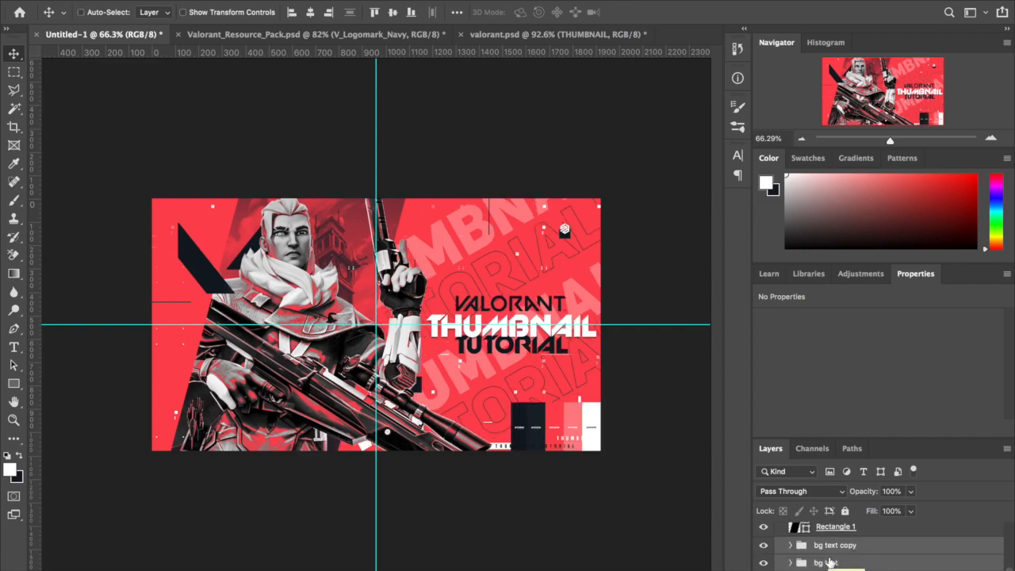
Hide the #Hex colour-swatch group again.
{"action": "scroll", "coordinate": [829, 561], "scroll_direction": "down", "scroll_amount": 5}
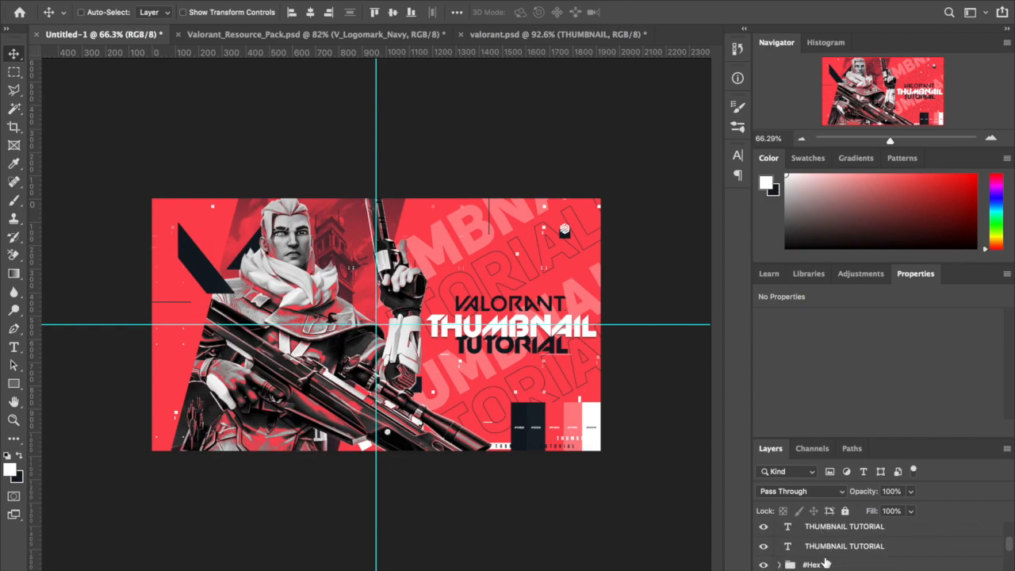
{"action": "left_click", "coordinate": [764, 564]}
Identify both bg text groups by toggling their visibility, select them together and scale them up from their centre with Free Transform.
{"action": "left_click", "coordinate": [836, 558]}
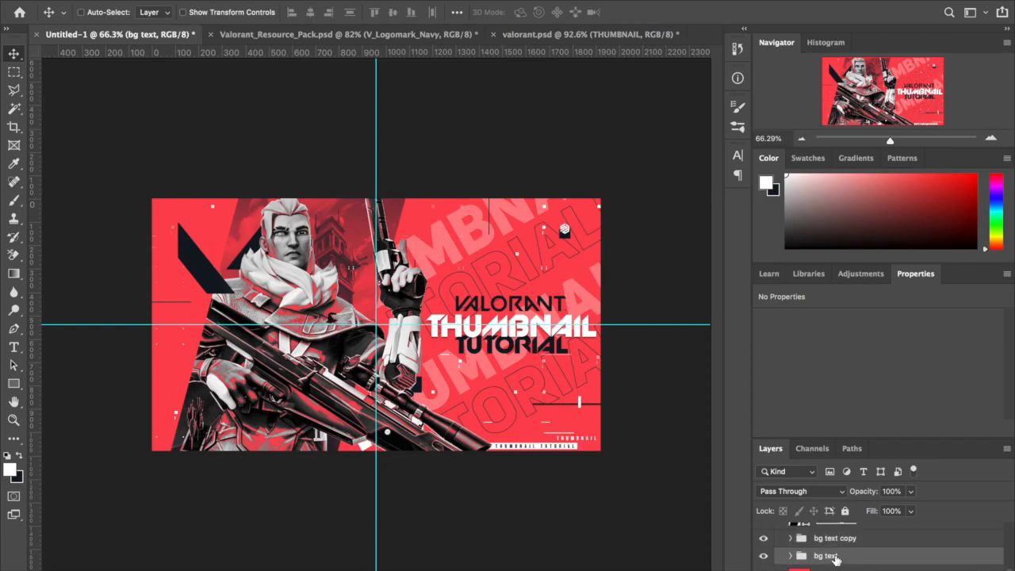
{"action": "left_click", "coordinate": [765, 557]}
{"action": "left_click", "coordinate": [765, 556]}
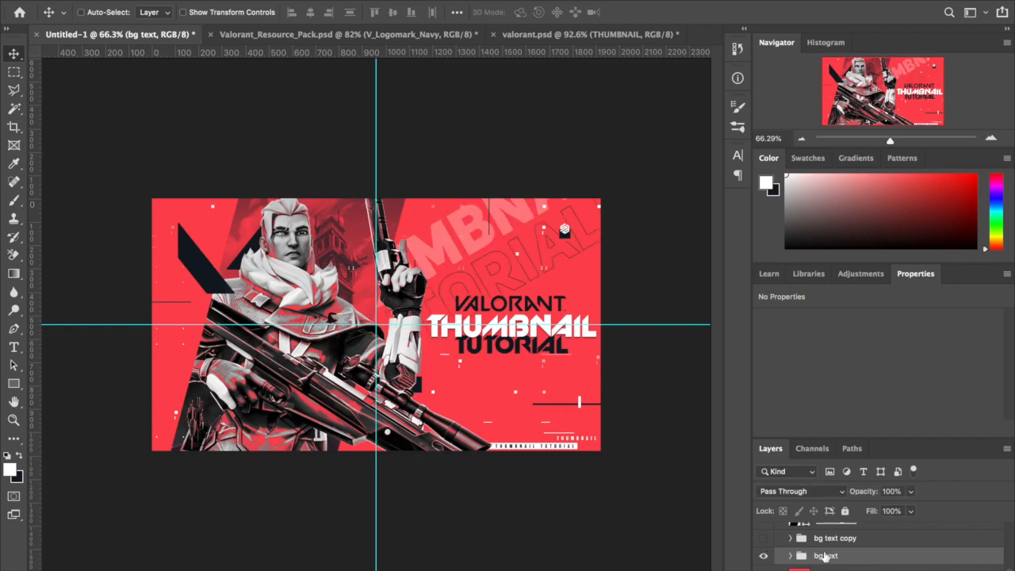
{"action": "left_click", "coordinate": [766, 539]}
{"action": "left_click", "coordinate": [839, 541], "text": "shift"}
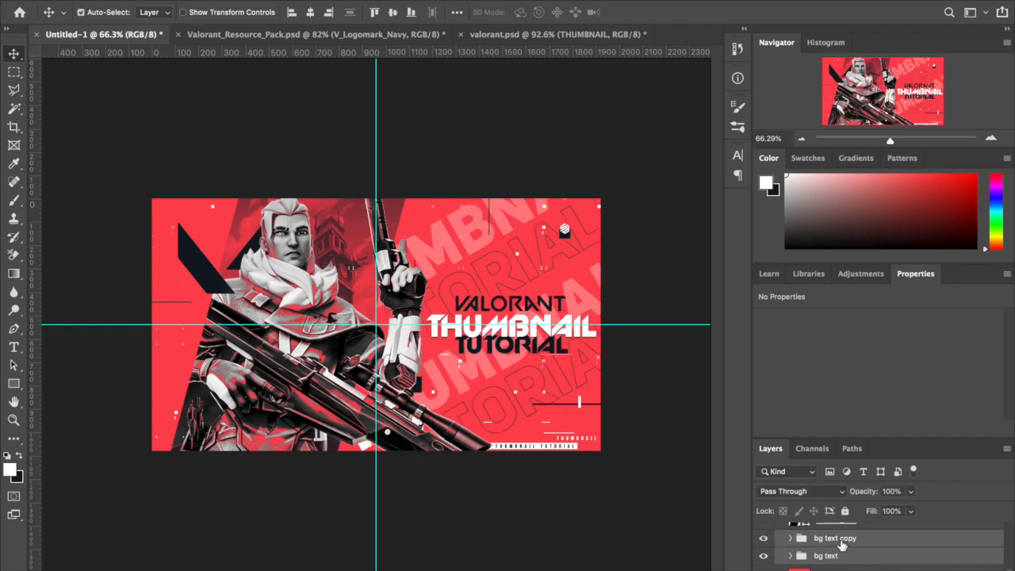
{"action": "key", "text": "ctrl+t"}
{"action": "left_click_drag", "start_coordinate": [673, 501], "coordinate": [702, 522]}
{"action": "key", "text": "Return"}
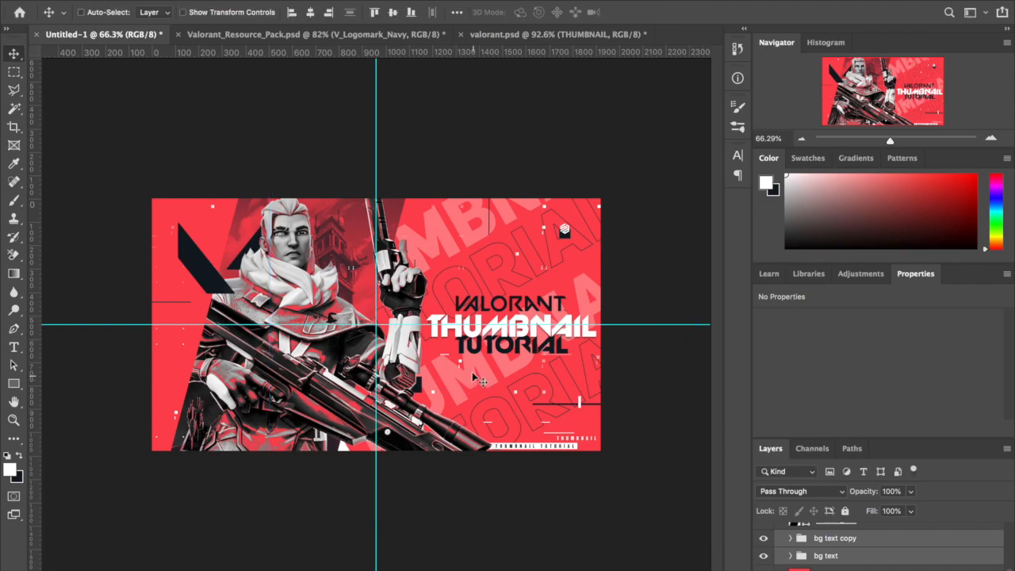
Try shifting both bg text groups to the right behind the title.
{"action": "left_click_drag", "start_coordinate": [470, 374], "coordinate": [495, 372]}
{"action": "key", "text": "super+z"}
{"action": "left_click", "coordinate": [840, 558]}
{"action": "left_click", "coordinate": [850, 542], "text": "super"}
{"action": "left_click_drag", "start_coordinate": [493, 370], "coordinate": [517, 370]}
{"action": "scroll", "coordinate": [518, 371], "scroll_direction": "up", "scroll_amount": 3}
{"action": "scroll", "coordinate": [517, 371], "scroll_direction": "up", "scroll_amount": 3}
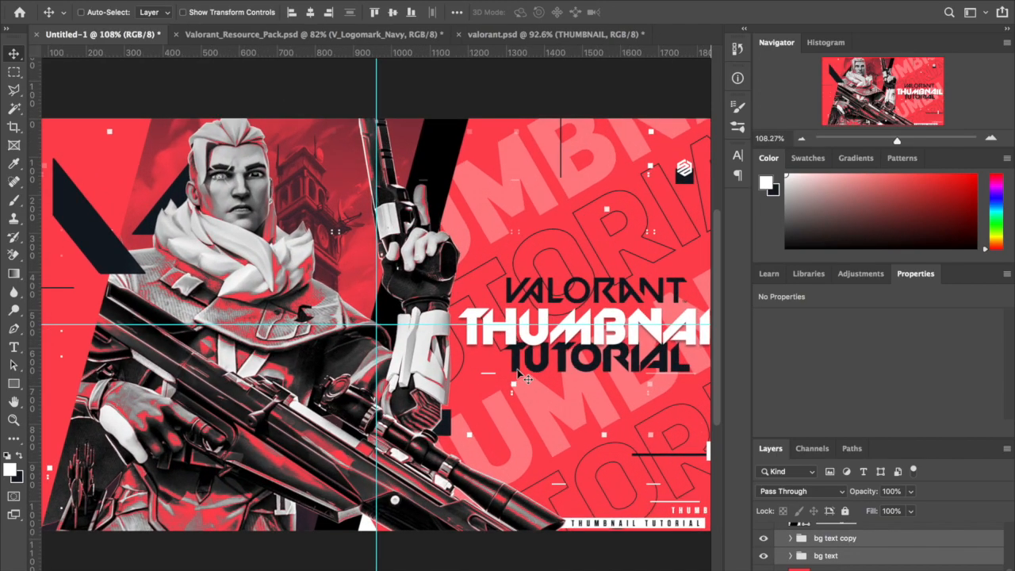
Undo the rightward shift of the background lettering.
{"action": "scroll", "coordinate": [791, 560], "scroll_direction": "up", "scroll_amount": 2}
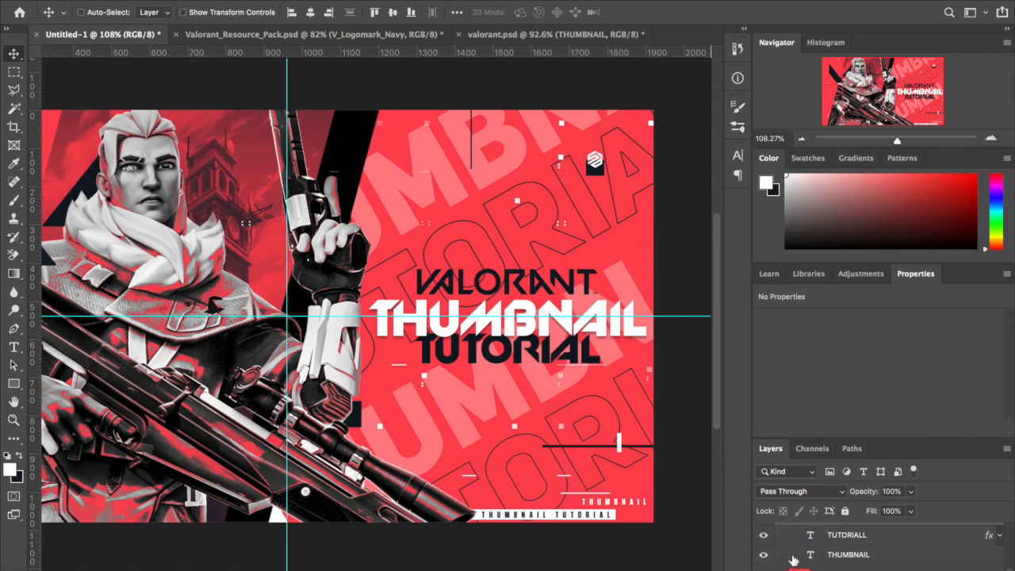
{"action": "scroll", "coordinate": [837, 565], "scroll_direction": "up", "scroll_amount": 1}
{"action": "left_click", "coordinate": [791, 546]}
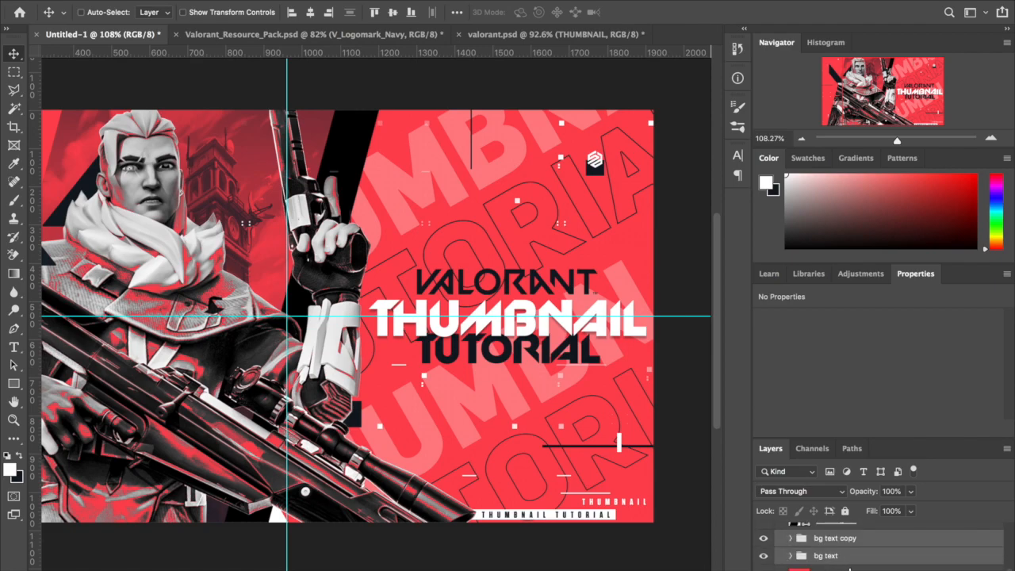
{"action": "left_click", "coordinate": [838, 568]}
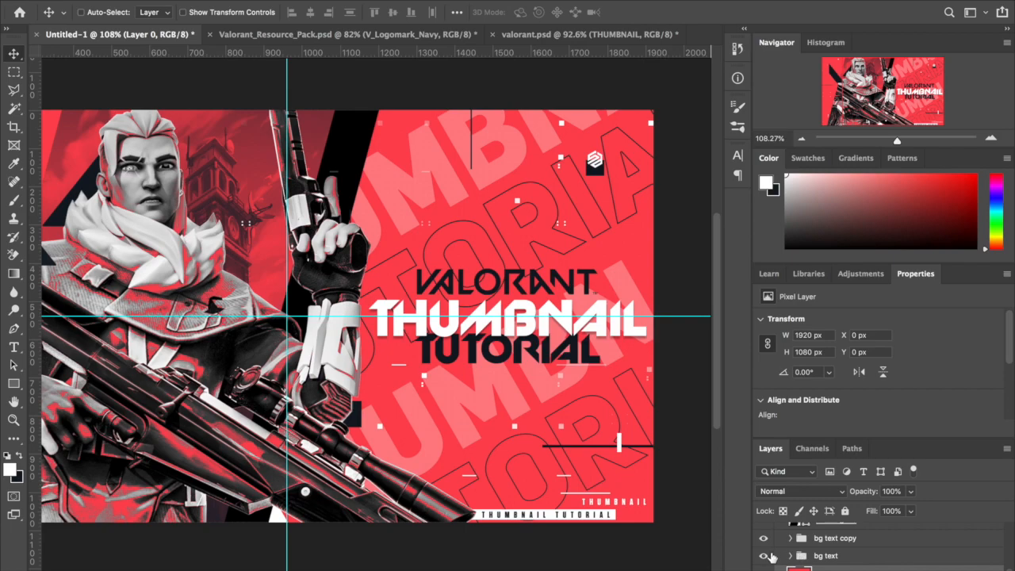
{"action": "key", "text": "ctrl+0"}
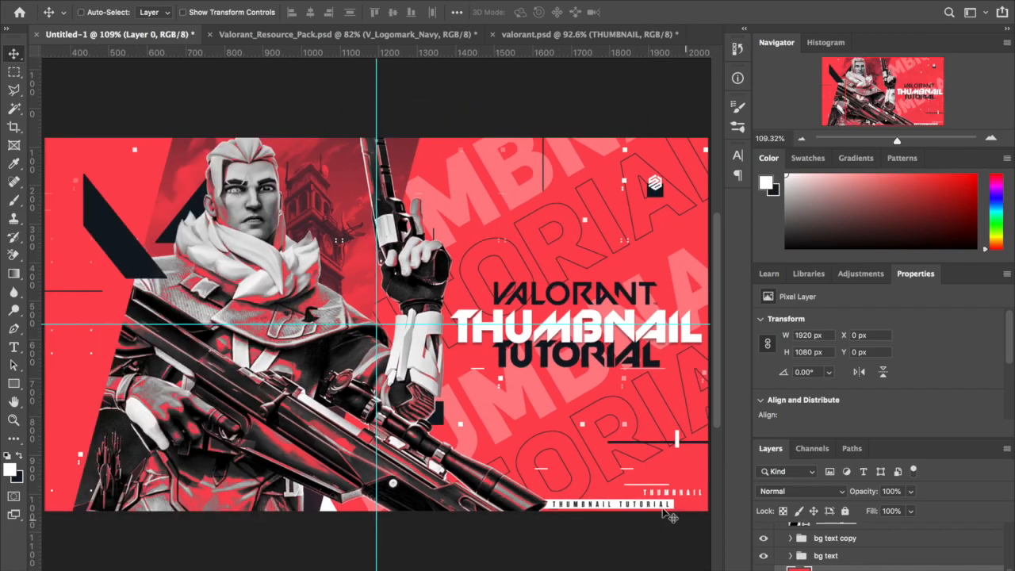
{"action": "left_click", "coordinate": [791, 539]}
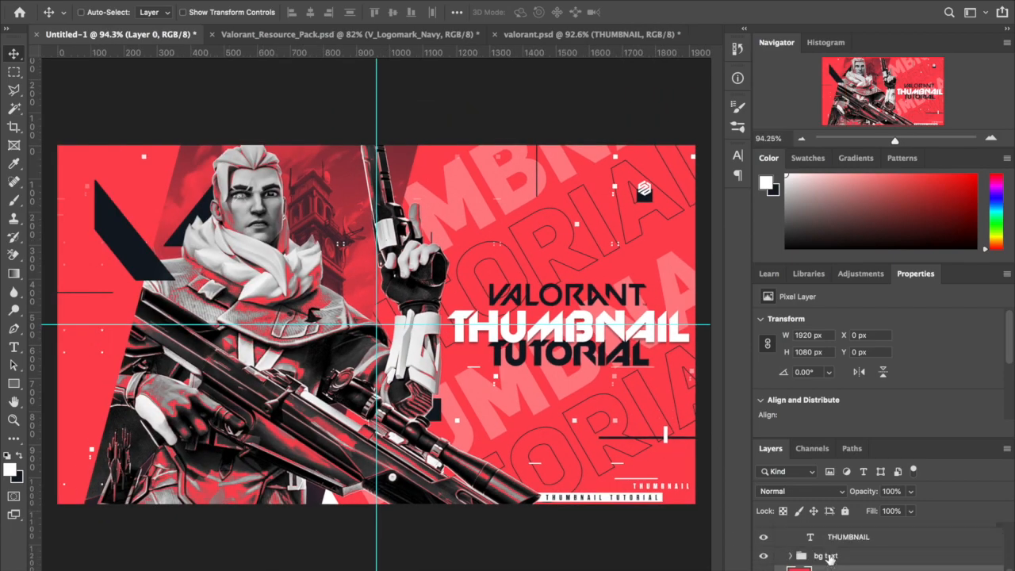
{"action": "double_click", "coordinate": [848, 549]}
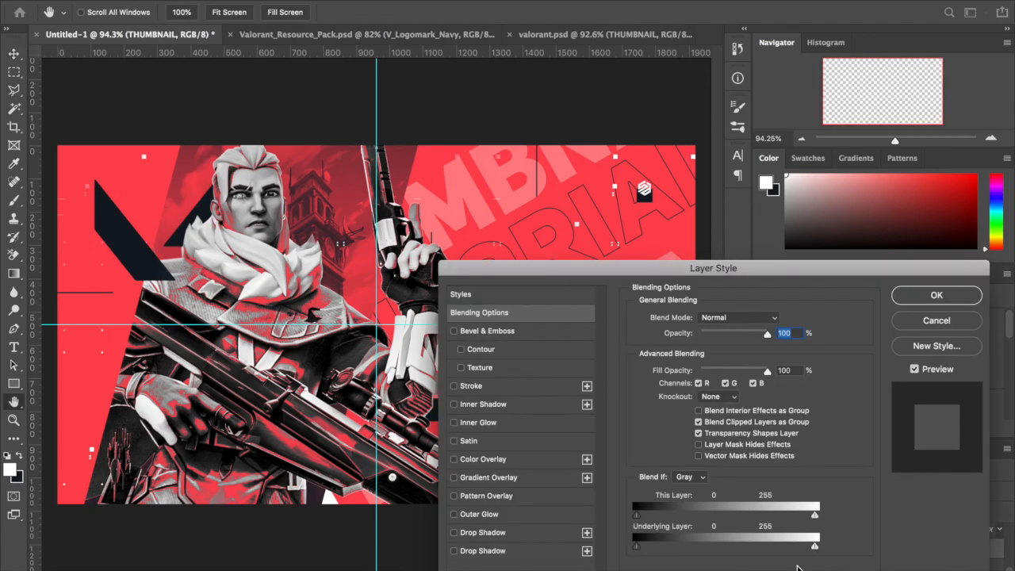
{"action": "left_click", "coordinate": [959, 321]}
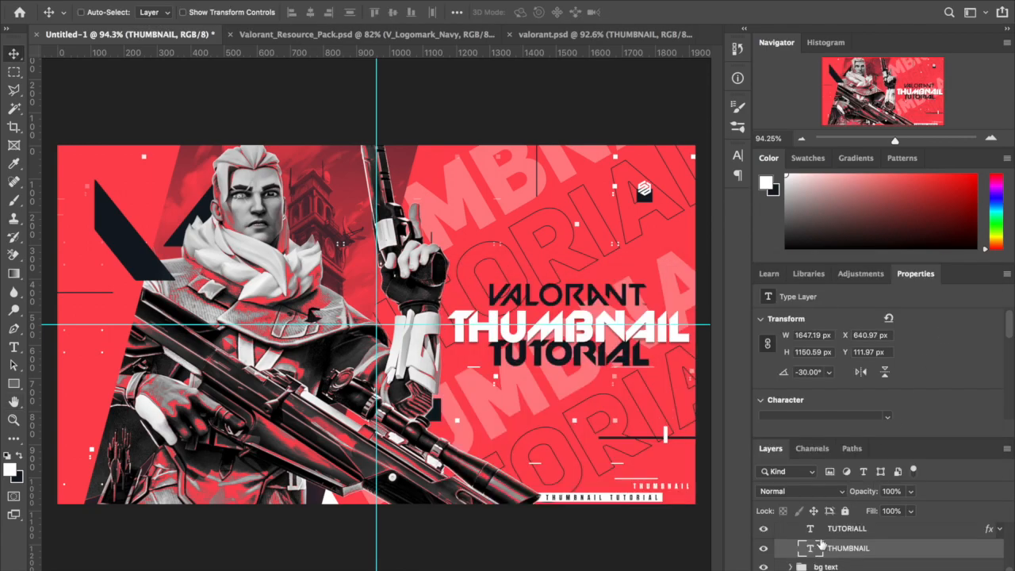
Select the THUMBNAIL text layers inside both bg text groups and reduce their opacity to 35%.
{"action": "scroll", "coordinate": [794, 555], "scroll_direction": "up", "scroll_amount": 1}
{"action": "left_click", "coordinate": [868, 558]}
{"action": "scroll", "coordinate": [877, 560], "scroll_direction": "up", "scroll_amount": 3}
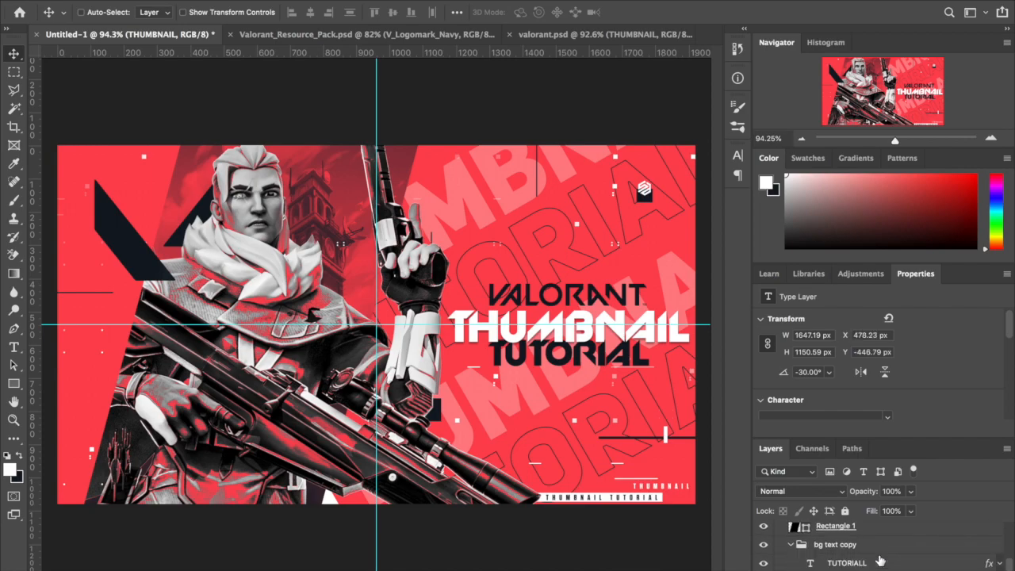
{"action": "scroll", "coordinate": [691, 470], "scroll_direction": "up", "scroll_amount": 2}
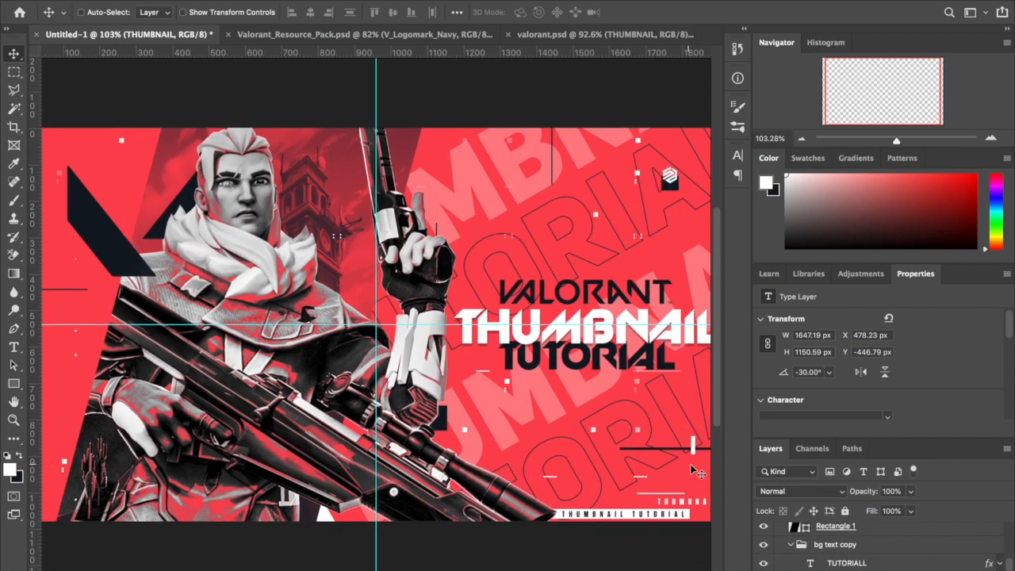
{"action": "scroll", "coordinate": [611, 438], "scroll_direction": "up", "scroll_amount": 1}
{"action": "scroll", "coordinate": [611, 438], "scroll_direction": "down", "scroll_amount": 4}
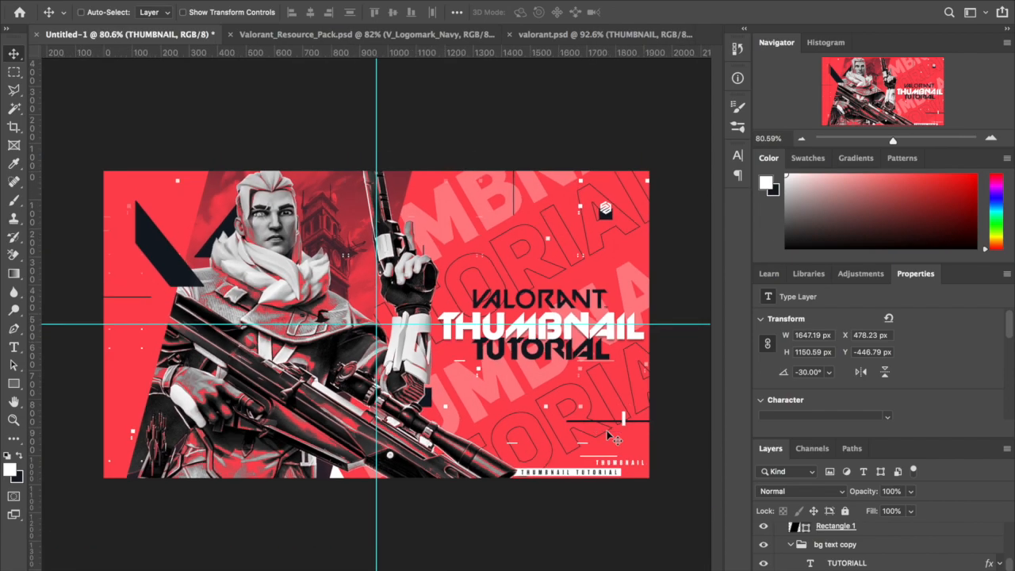
{"action": "scroll", "coordinate": [611, 437], "scroll_direction": "down", "scroll_amount": 1}
{"action": "scroll", "coordinate": [853, 548], "scroll_direction": "down", "scroll_amount": 2}
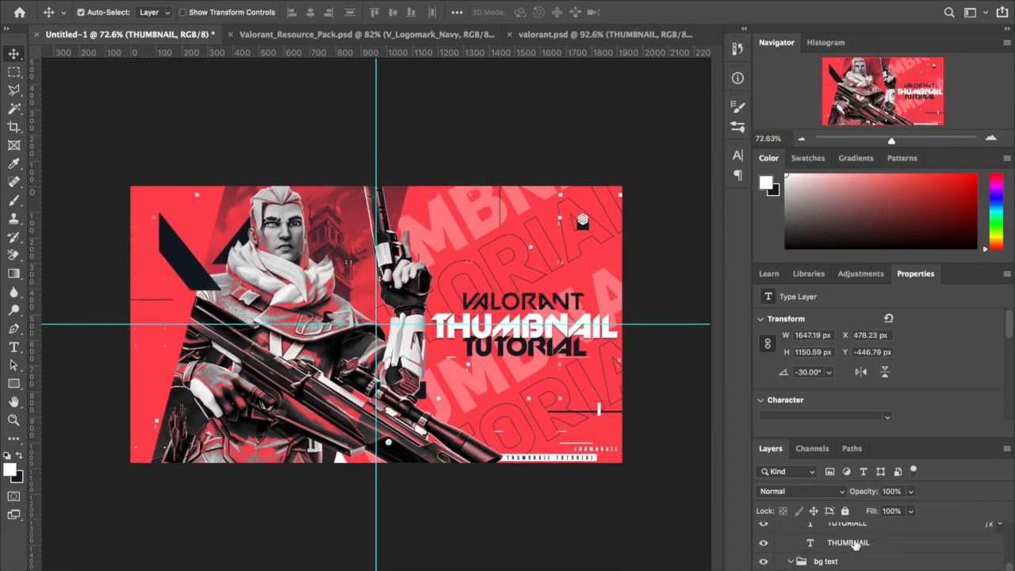
{"action": "scroll", "coordinate": [855, 544], "scroll_direction": "up", "scroll_amount": 1}
{"action": "left_click", "coordinate": [855, 544], "text": "ctrl"}
{"action": "left_click", "coordinate": [911, 492]}
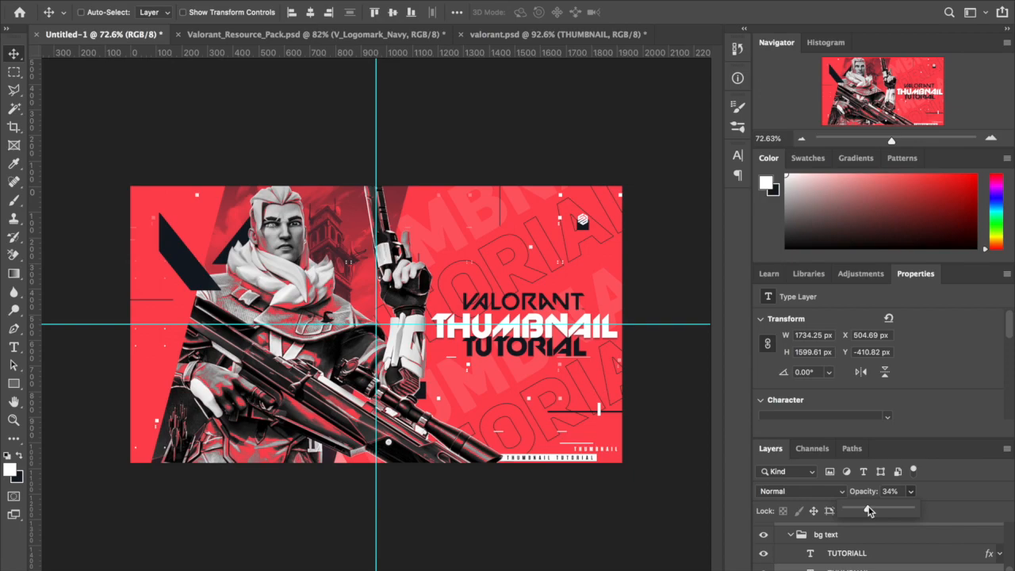
{"action": "left_click_drag", "start_coordinate": [868, 510], "coordinate": [869, 510]}
Collapse both bg text groups in the layer stack and toggle the copy's visibility to compare the lettering.
{"action": "scroll", "coordinate": [612, 382], "scroll_direction": "up", "scroll_amount": 4}
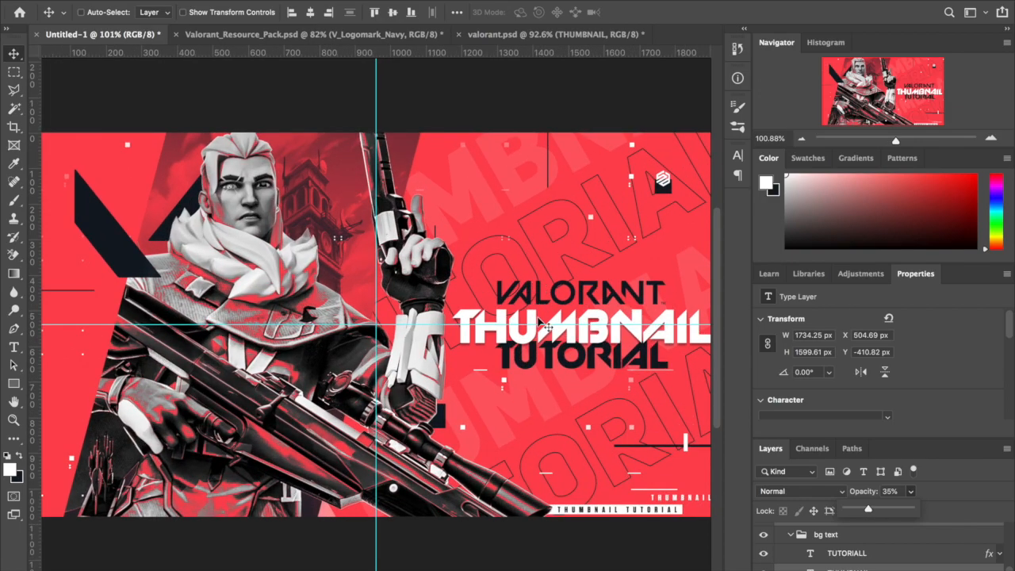
{"action": "scroll", "coordinate": [540, 324], "scroll_direction": "down", "scroll_amount": 4}
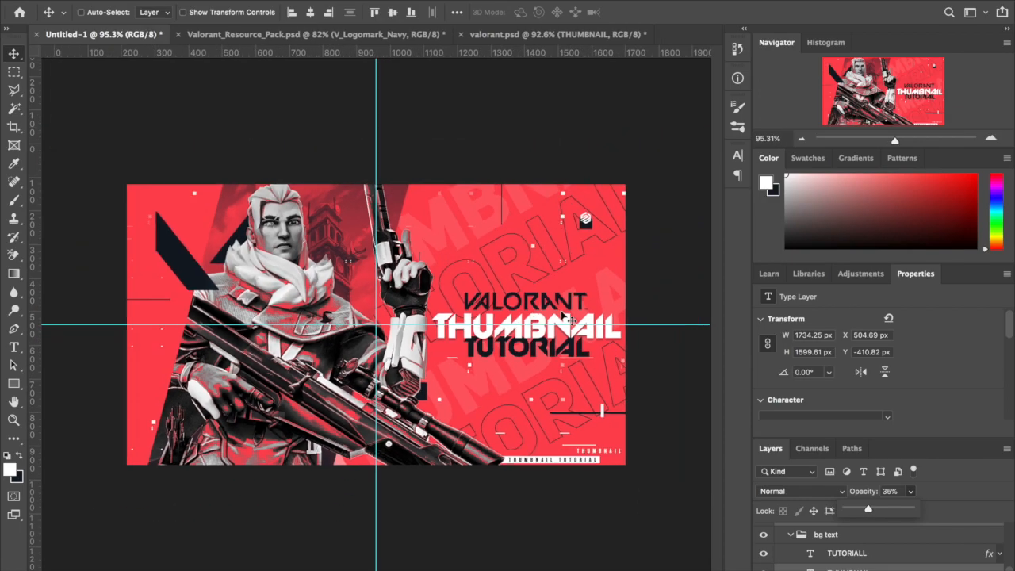
{"action": "left_click", "coordinate": [792, 536]}
{"action": "left_click", "coordinate": [866, 556]}
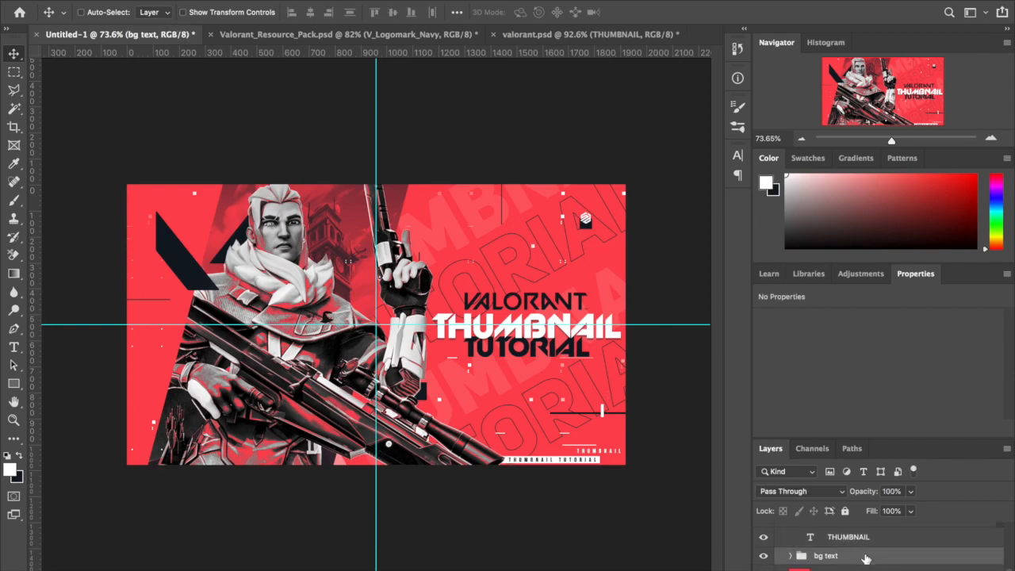
{"action": "scroll", "coordinate": [865, 560], "scroll_direction": "up", "scroll_amount": 1}
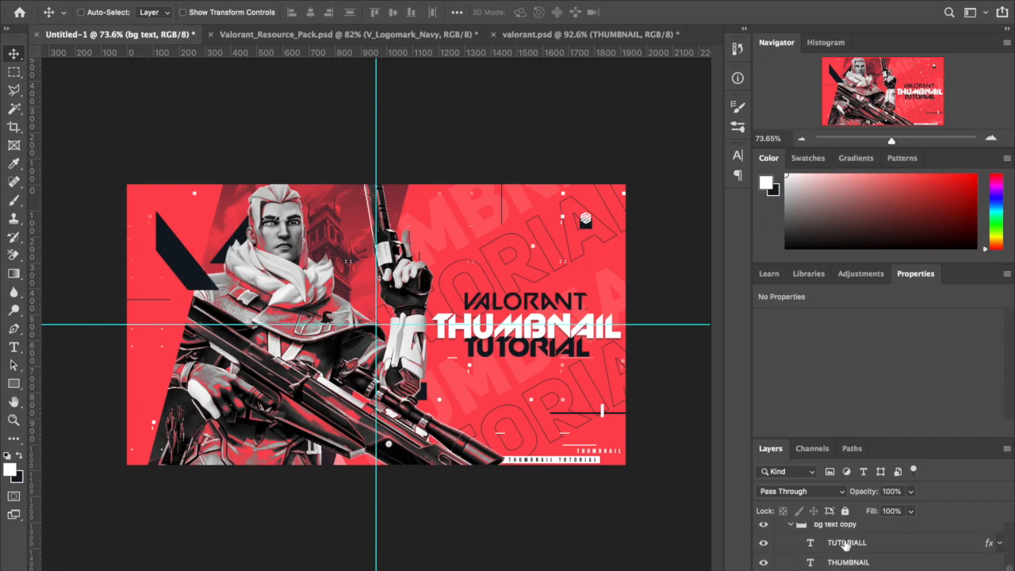
{"action": "left_click", "coordinate": [791, 524]}
{"action": "mouse_move", "coordinate": [764, 539]}
{"action": "left_mouse_down"}
{"action": "mouse_move", "coordinate": [764, 556]}
{"action": "mouse_move", "coordinate": [764, 539]}
{"action": "left_mouse_up"}
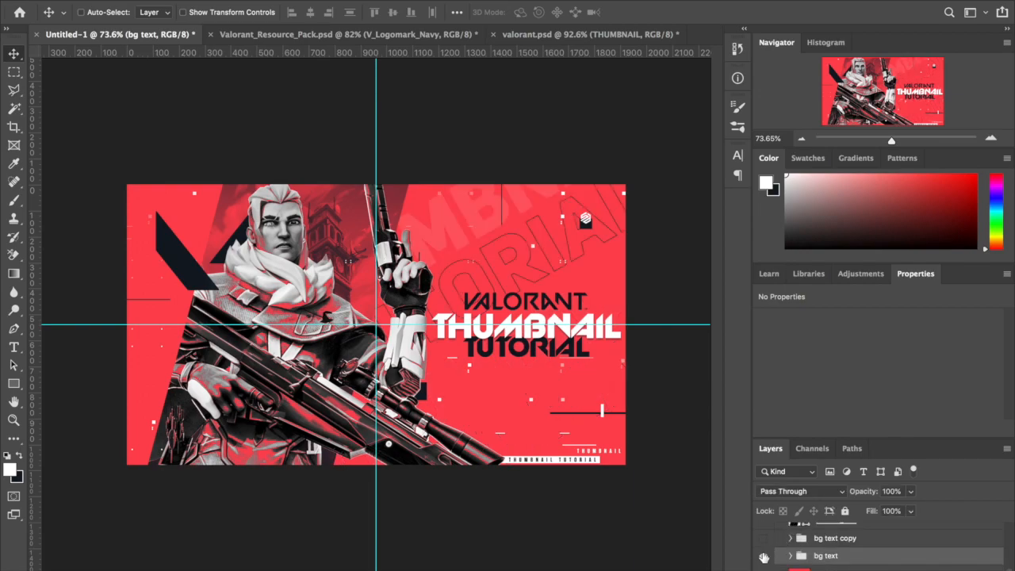
Select both bg text groups and scale them up slightly from their centre with Free Transform.
{"action": "left_click", "coordinate": [851, 539], "text": "shift"}
{"action": "key", "text": "ctrl+t"}
{"action": "scroll", "coordinate": [561, 451], "scroll_direction": "down", "scroll_amount": 2}
{"action": "left_click_drag", "start_coordinate": [288, 484], "coordinate": [271, 495]}
{"action": "key", "text": "Return"}
Move both enlarged bg text groups about 51 px to the right and 6 px down.
{"action": "key", "text": "ctrl+t"}
{"action": "left_click_drag", "start_coordinate": [572, 456], "coordinate": [583, 464]}
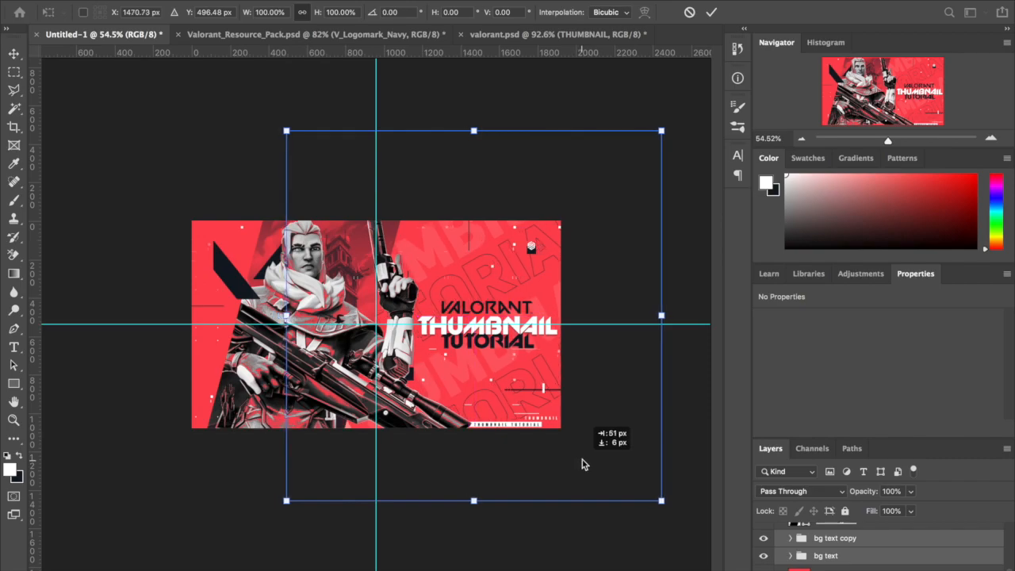
{"action": "key", "text": "Return"}
{"action": "scroll", "coordinate": [482, 344], "scroll_direction": "up", "scroll_amount": 5}
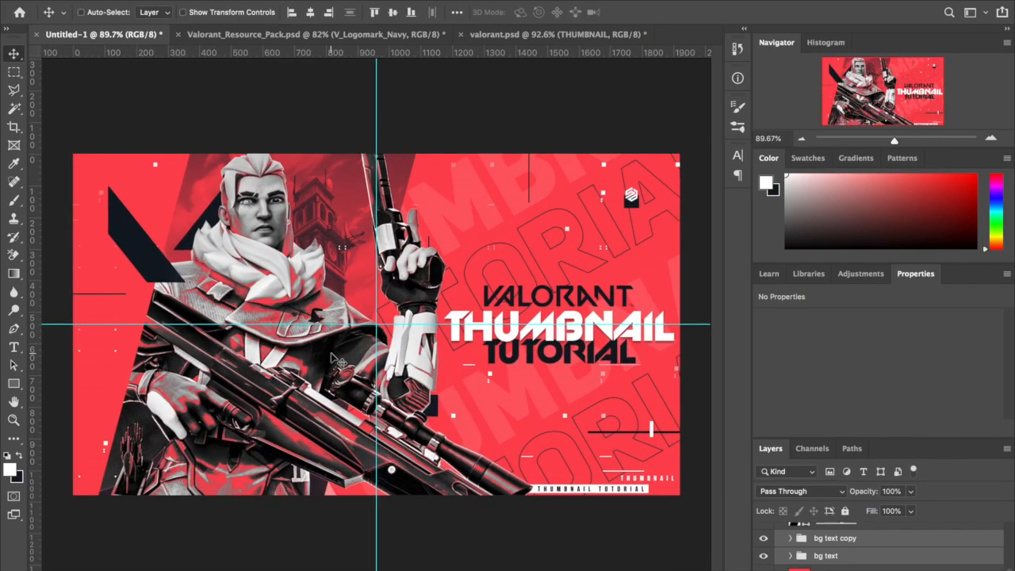
Examine the thumbnail's character, title and background lettering up close and as a whole, and check the logos in the Valorant resource pack document.
{"action": "scroll", "coordinate": [331, 358], "scroll_direction": "up", "scroll_amount": 5}
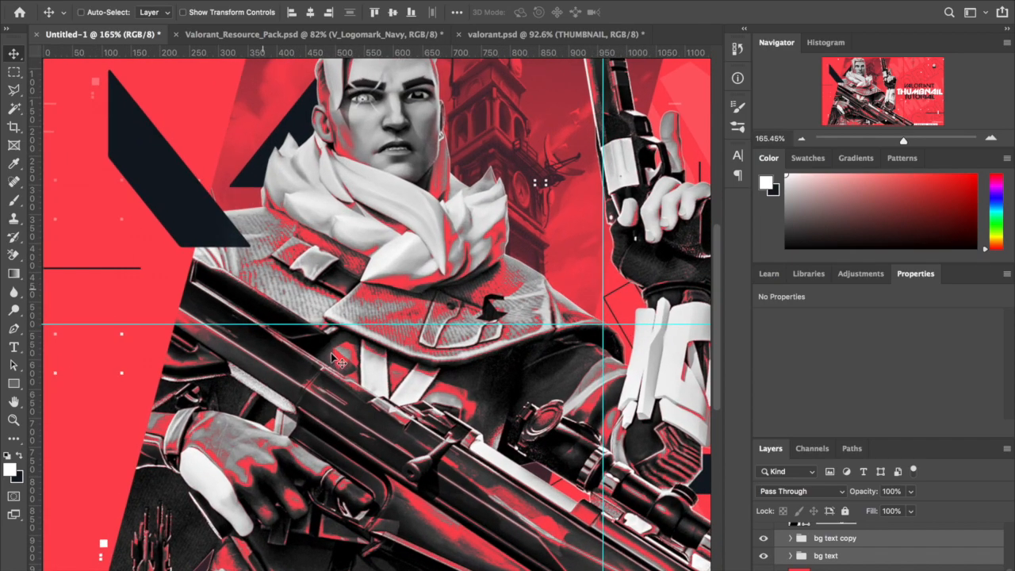
{"action": "scroll", "coordinate": [337, 363], "scroll_direction": "down", "scroll_amount": 5}
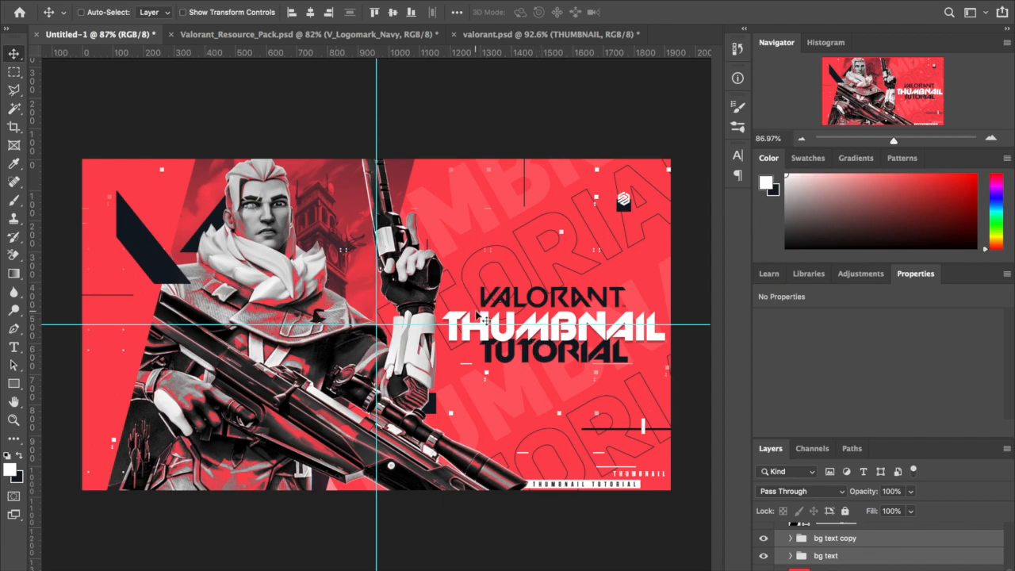
{"action": "scroll", "coordinate": [477, 315], "scroll_direction": "up", "scroll_amount": 2}
{"action": "scroll", "coordinate": [476, 315], "scroll_direction": "up", "scroll_amount": 3}
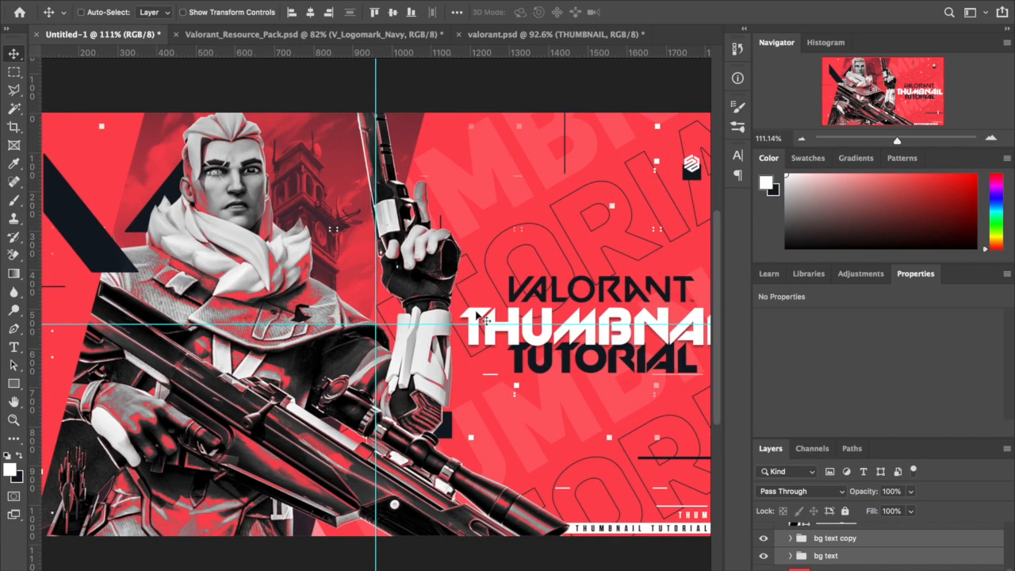
{"action": "scroll", "coordinate": [477, 315], "scroll_direction": "up", "scroll_amount": 2}
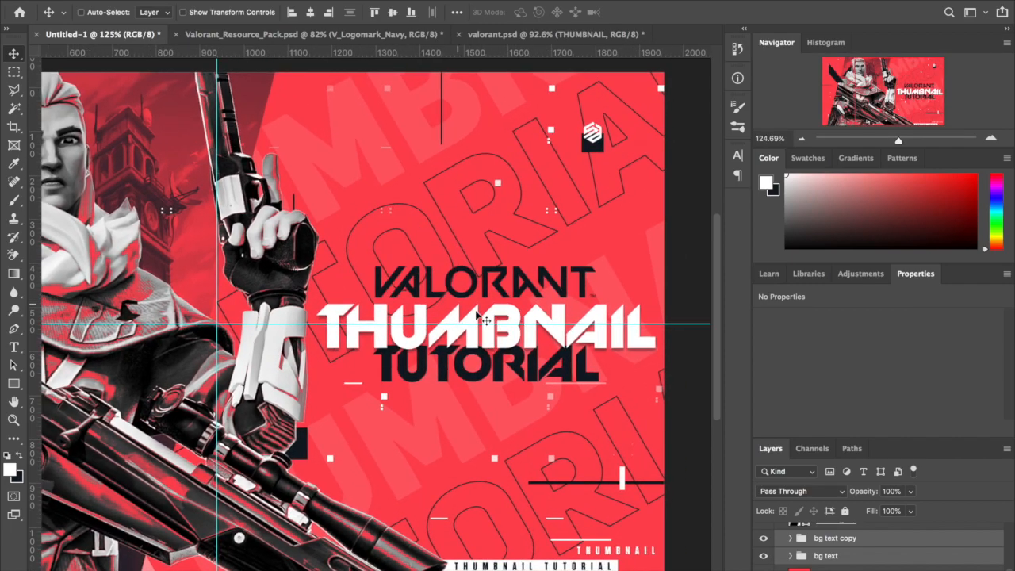
{"action": "scroll", "coordinate": [477, 315], "scroll_direction": "down", "scroll_amount": 4}
{"action": "scroll", "coordinate": [476, 315], "scroll_direction": "up", "scroll_amount": 1}
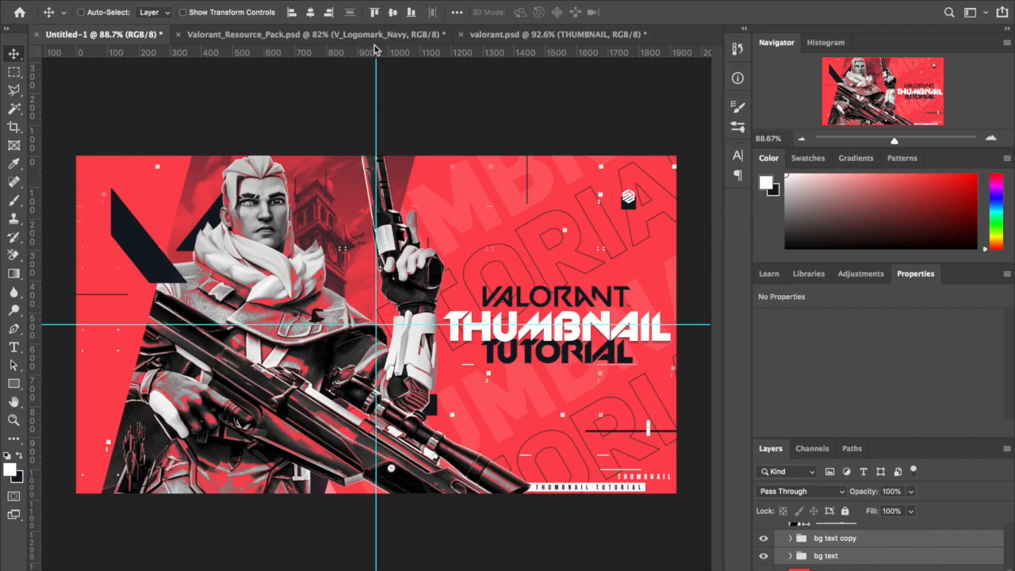
{"action": "left_click", "coordinate": [352, 35]}
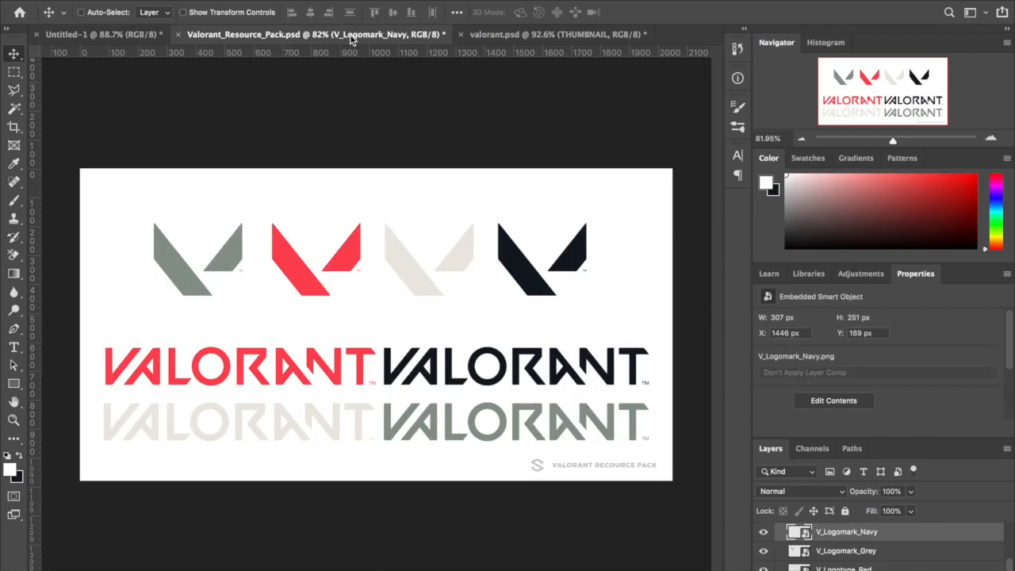
{"action": "left_click", "coordinate": [135, 35]}
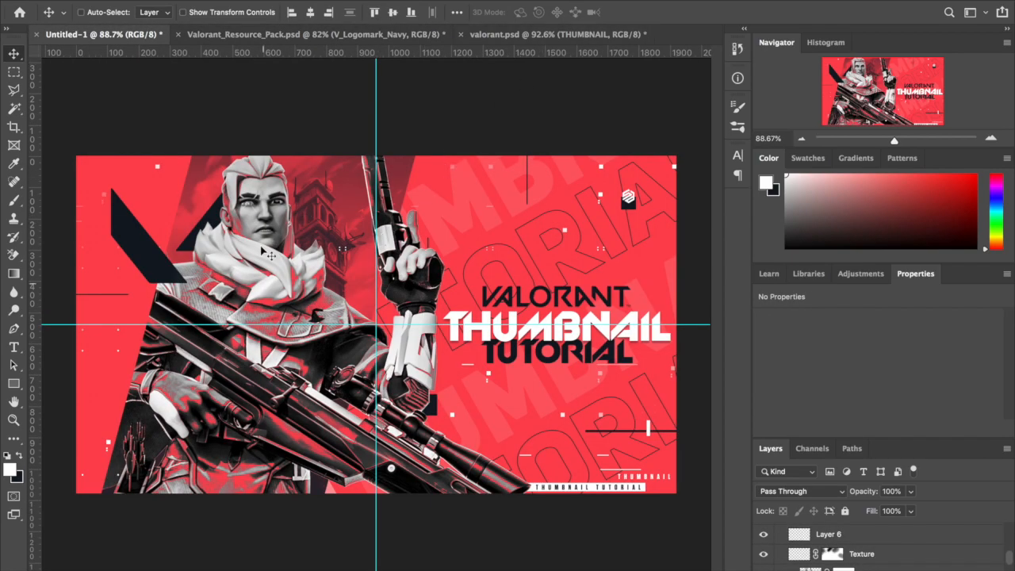